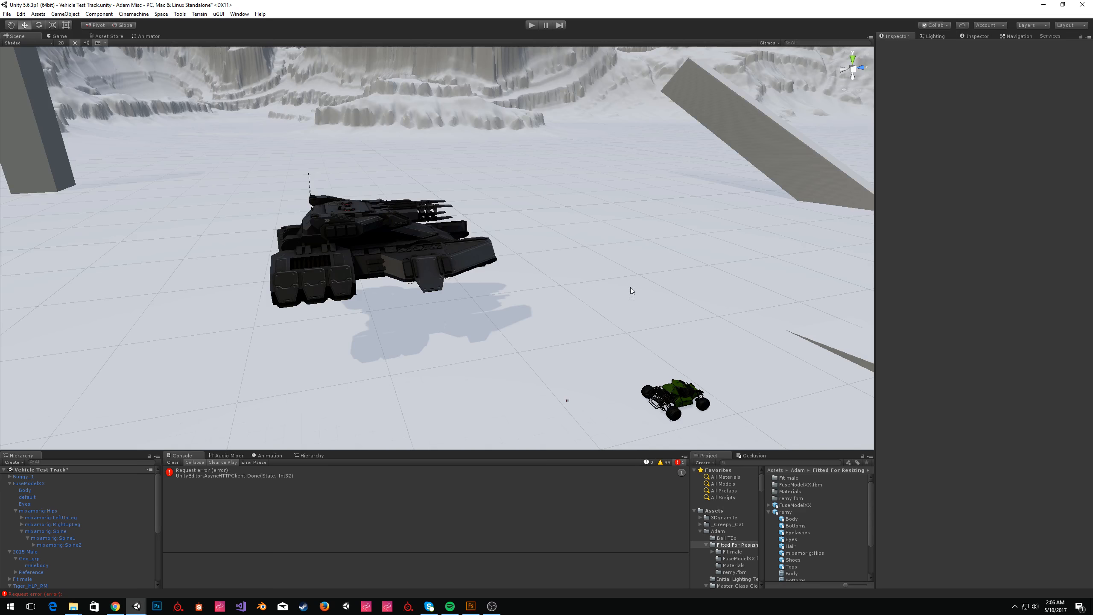
Orbit and pan the scene view to bring the tiger model into focus.
{"action": "left_click_drag", "start_coordinate": [640, 281], "coordinate": [632, 273], "text": "alt"}
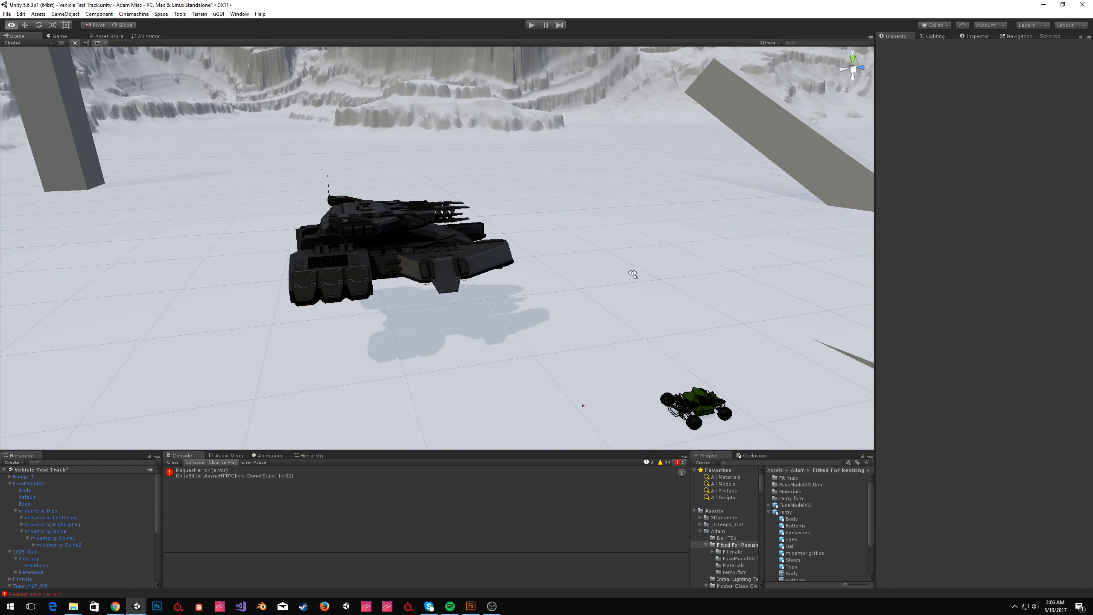
{"action": "left_click_drag", "start_coordinate": [629, 273], "coordinate": [535, 296], "text": "alt"}
{"action": "left_click", "coordinate": [479, 255]}
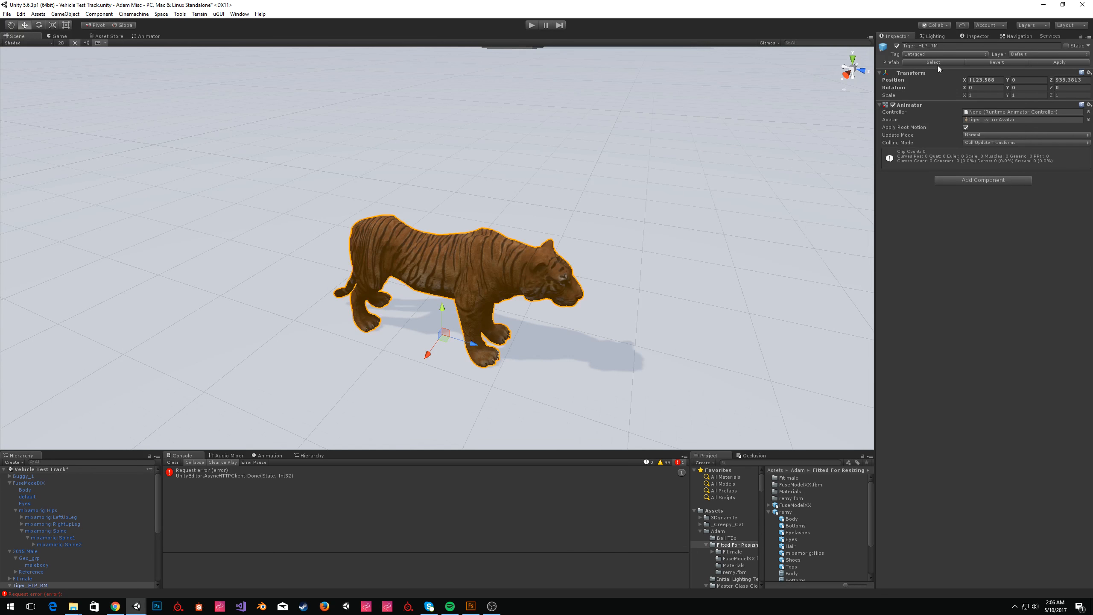
{"action": "left_click_drag", "start_coordinate": [516, 317], "coordinate": [424, 228], "text": "alt"}
{"action": "left_click", "coordinate": [484, 129]}
{"action": "left_click", "coordinate": [424, 228]}
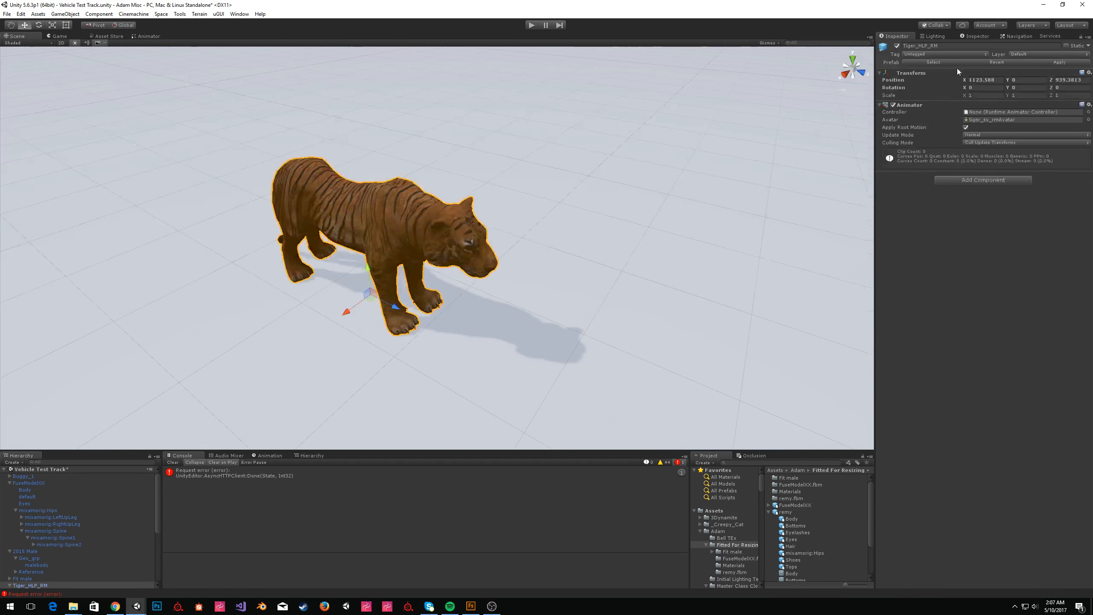
Select the tiger's source prefab asset and save the scene.
{"action": "left_click", "coordinate": [941, 61]}
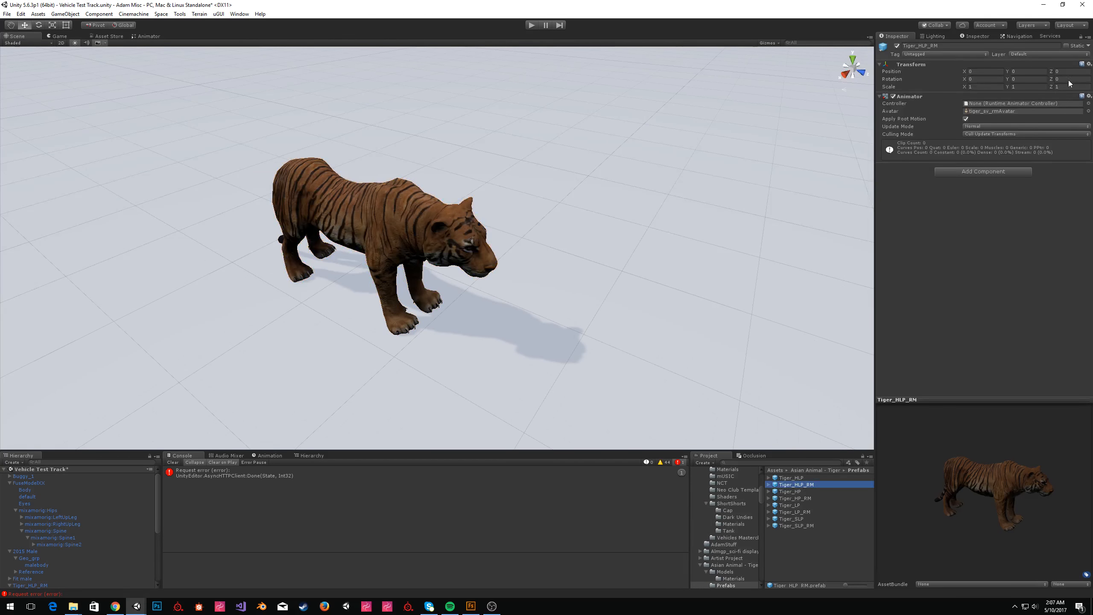
{"action": "key", "text": "ctrl+s"}
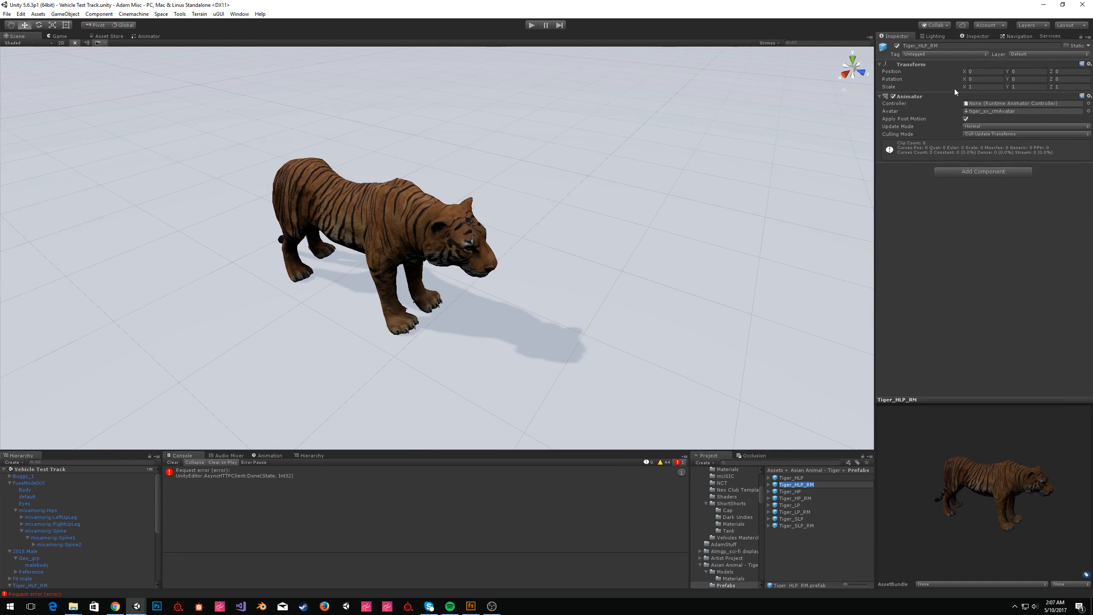
Locate the tiger's avatar model asset and open its Rig import settings.
{"action": "left_click", "coordinate": [994, 112]}
{"action": "scroll", "coordinate": [812, 504], "scroll_direction": "down", "scroll_amount": 3}
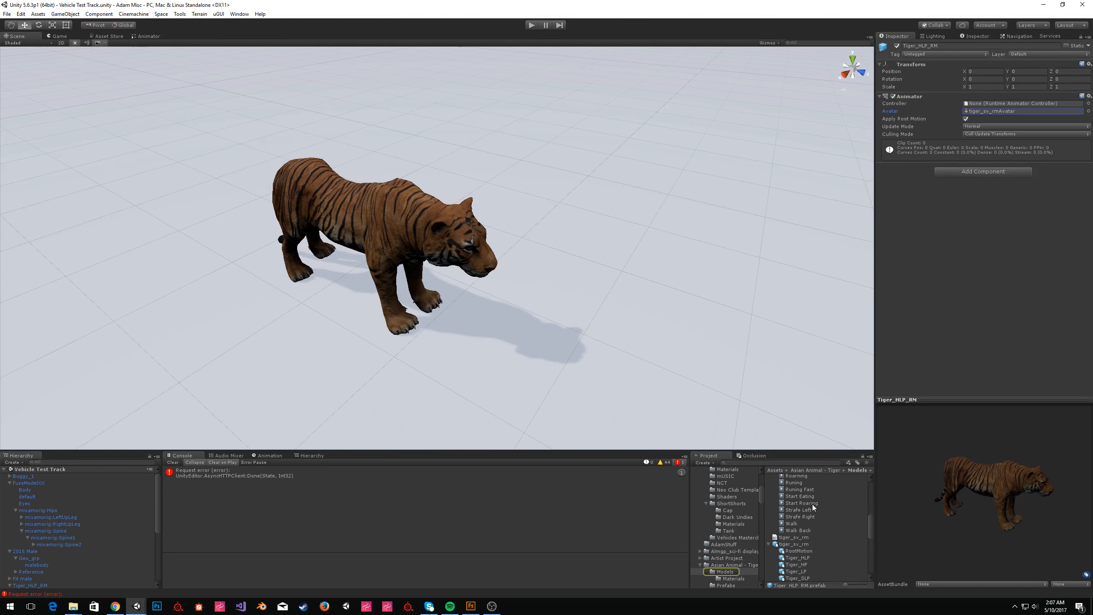
{"action": "left_click", "coordinate": [794, 518]}
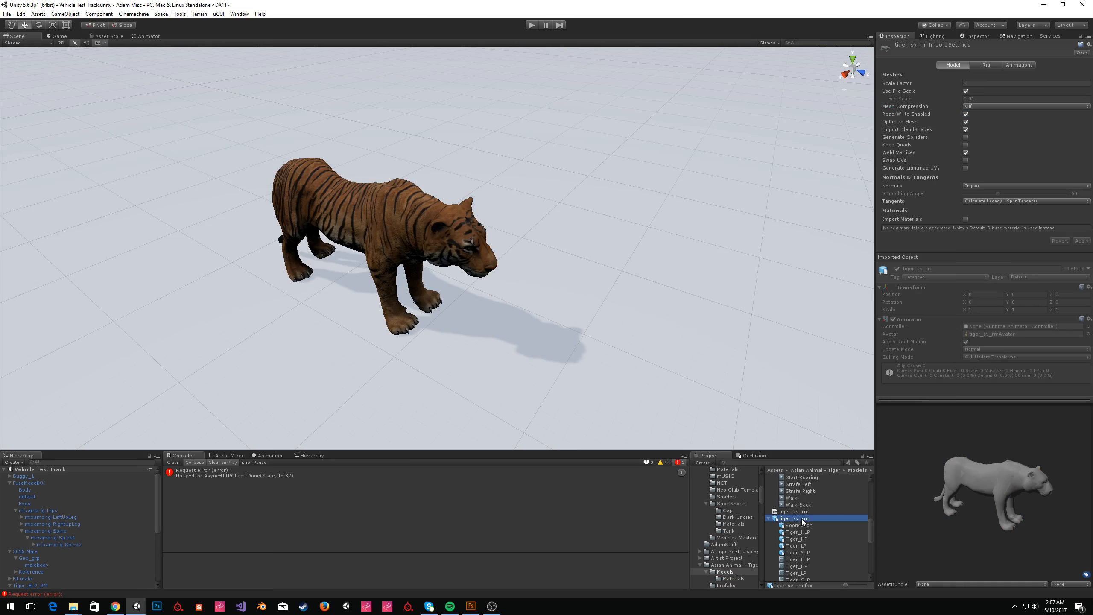
{"action": "left_click", "coordinate": [985, 65]}
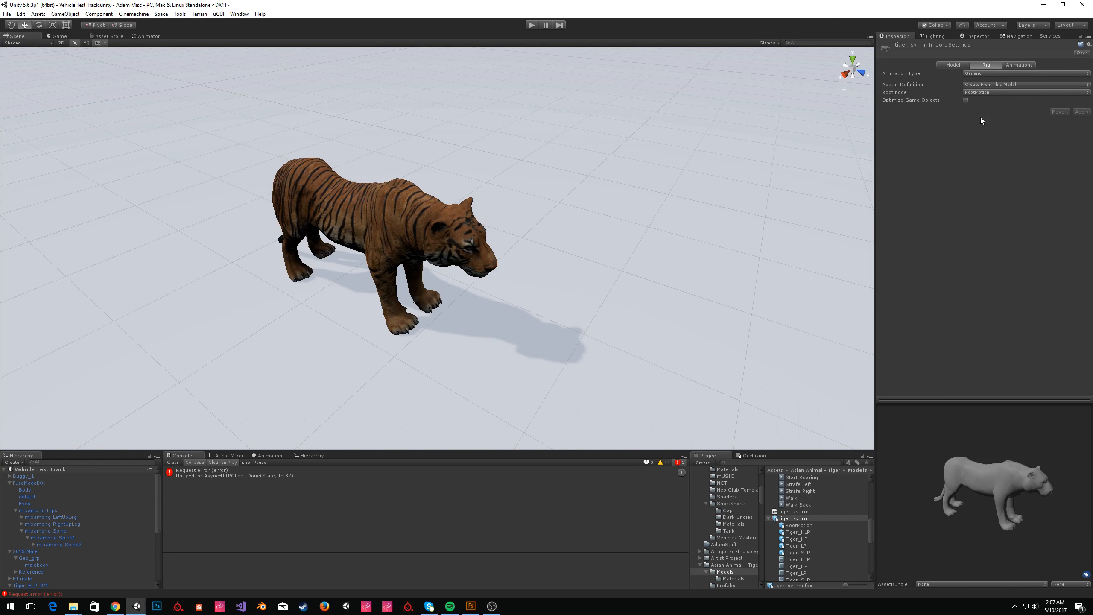
Select the tiger in the scene and expand its bone hierarchy to inspect the rig structure.
{"action": "left_click", "coordinate": [385, 199]}
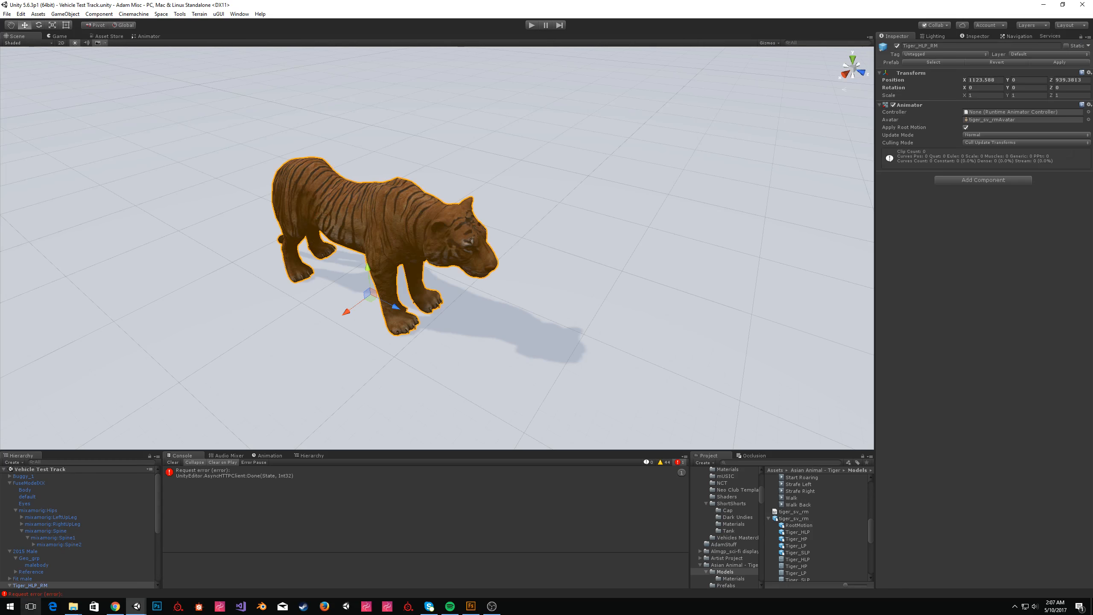
{"action": "left_click", "coordinate": [15, 489]}
{"action": "left_click", "coordinate": [21, 497]}
{"action": "left_click", "coordinate": [28, 523]}
{"action": "left_click", "coordinate": [28, 517]}
{"action": "left_click", "coordinate": [28, 510]}
{"action": "left_click", "coordinate": [28, 503]}
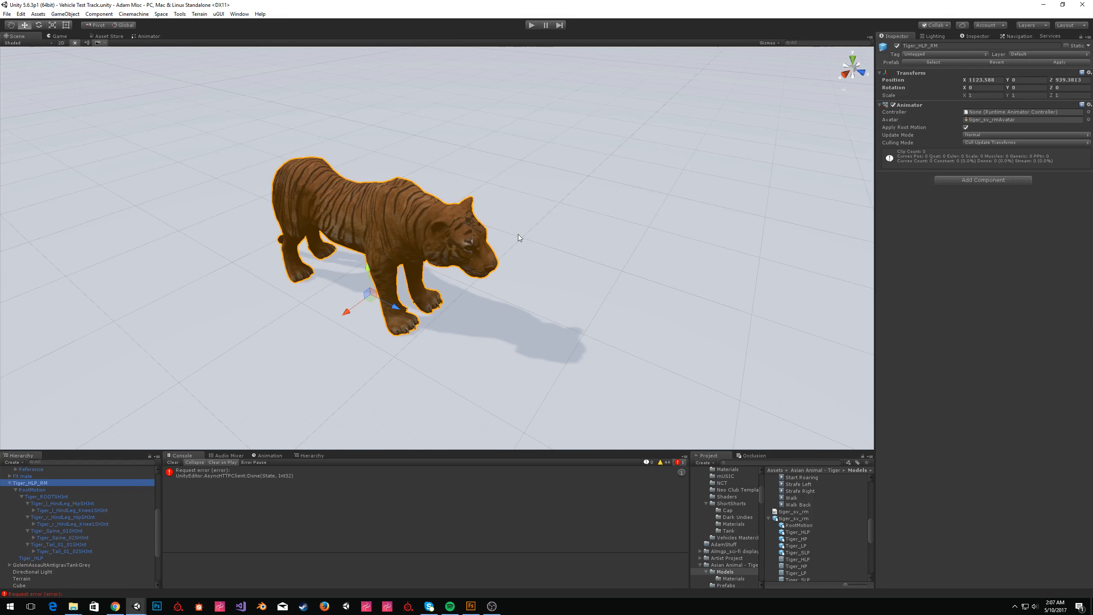
Reopen the tiger_av_rm model's Rig settings and check the Animation Type options, leaving it Generic.
{"action": "left_click", "coordinate": [796, 518]}
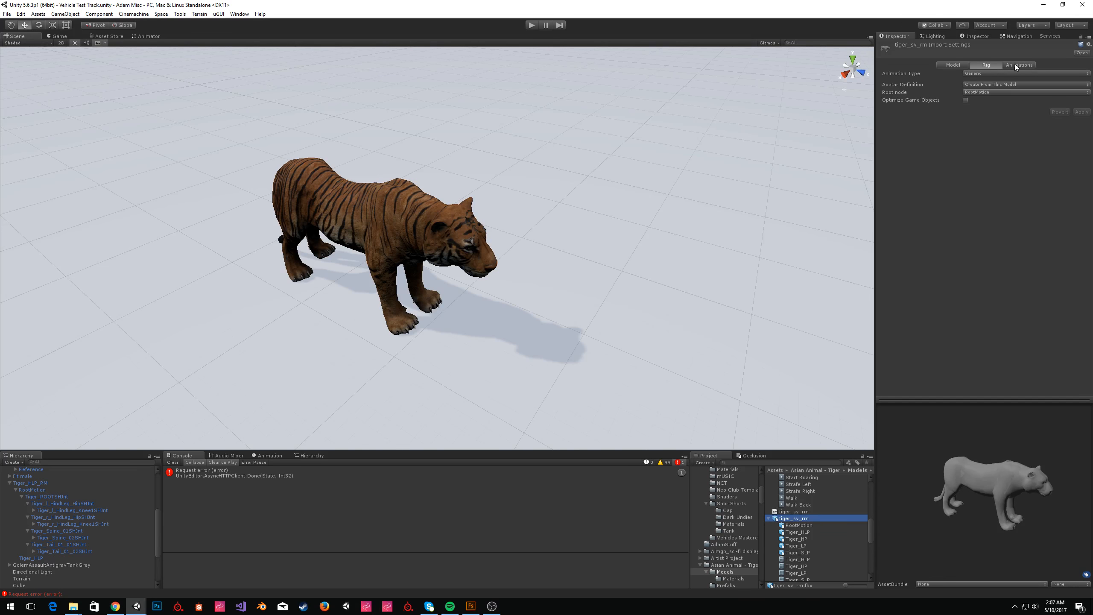
{"action": "left_click", "coordinate": [432, 267]}
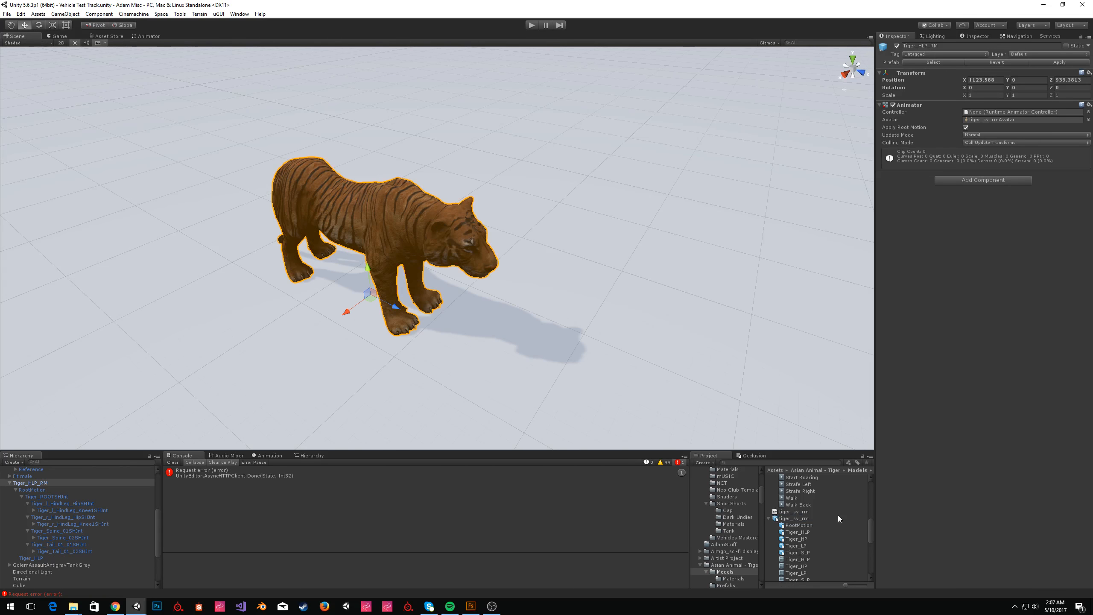
{"action": "left_click", "coordinate": [796, 518]}
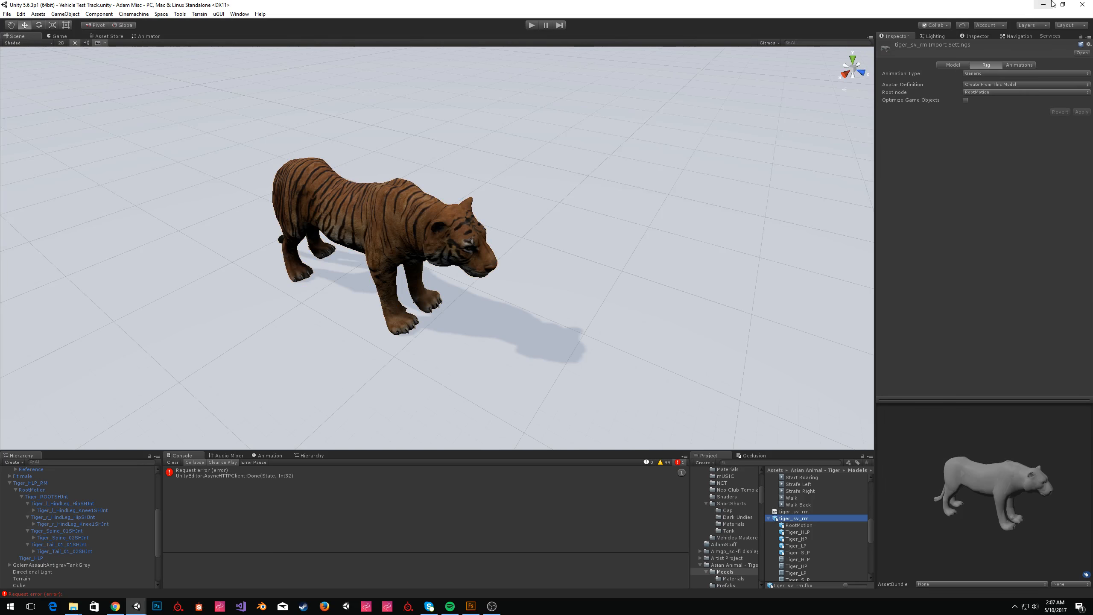
{"action": "left_click", "coordinate": [985, 73]}
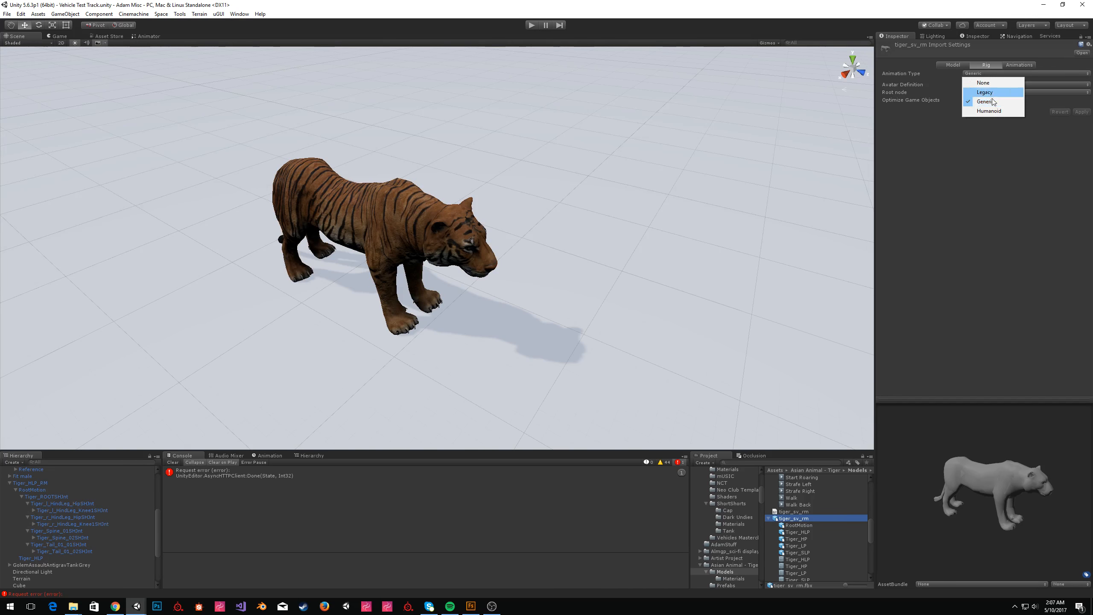
{"action": "left_click", "coordinate": [919, 82]}
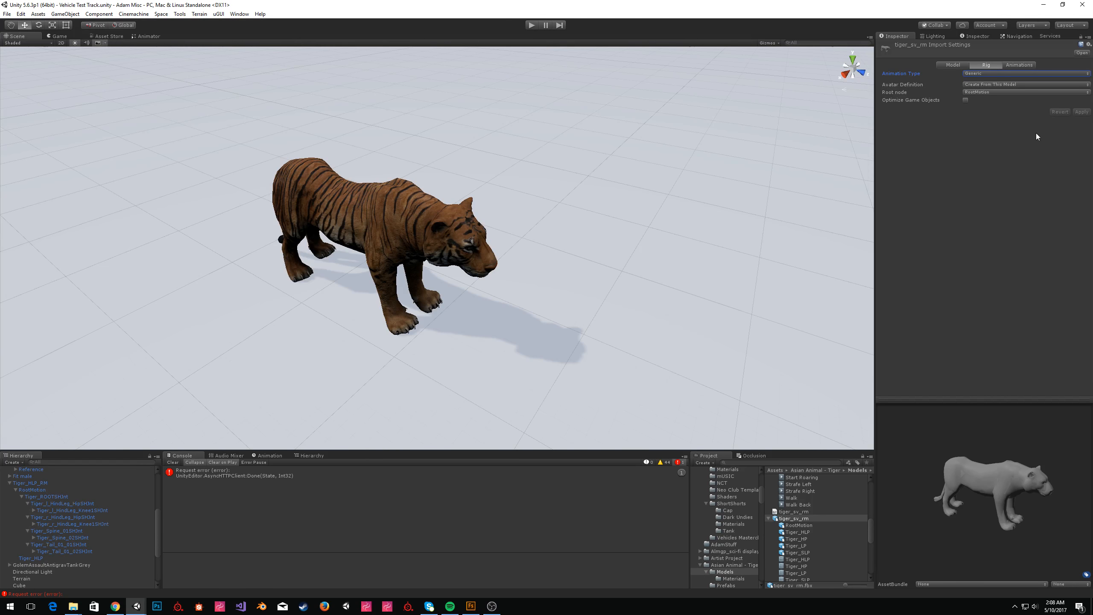
Open the model's Animations settings, enlarge the preview and play the Walk clip.
{"action": "left_click", "coordinate": [1016, 64]}
{"action": "left_click_drag", "start_coordinate": [1044, 478], "coordinate": [946, 466]}
{"action": "right_click", "coordinate": [939, 400]}
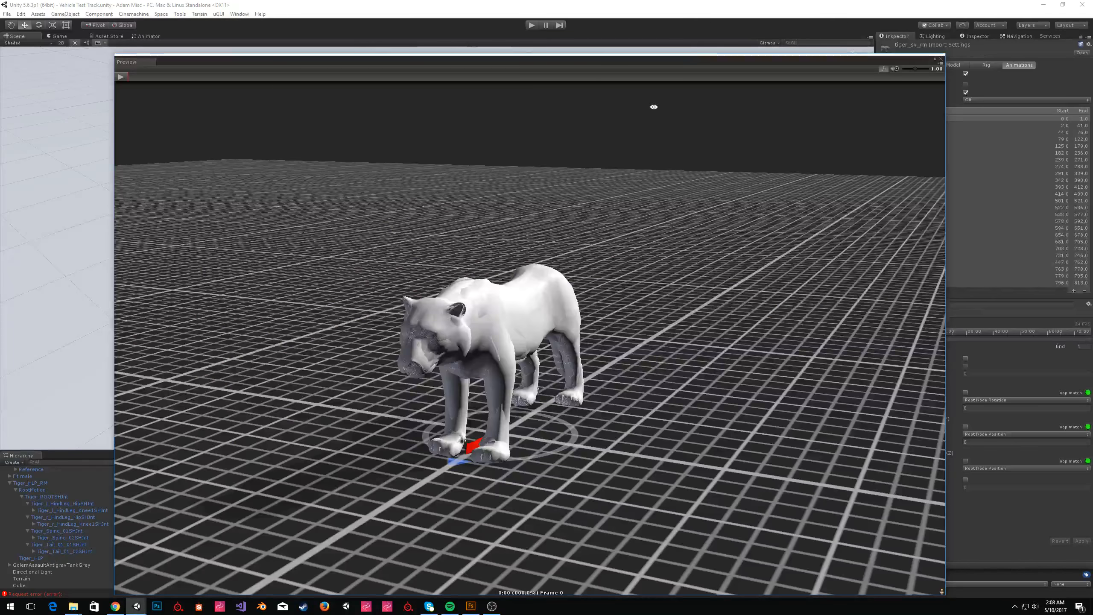
{"action": "left_click_drag", "start_coordinate": [690, 64], "coordinate": [591, 37]}
{"action": "left_click", "coordinate": [891, 132]}
{"action": "left_click", "coordinate": [22, 49]}
{"action": "left_click_drag", "start_coordinate": [764, 273], "coordinate": [793, 273]}
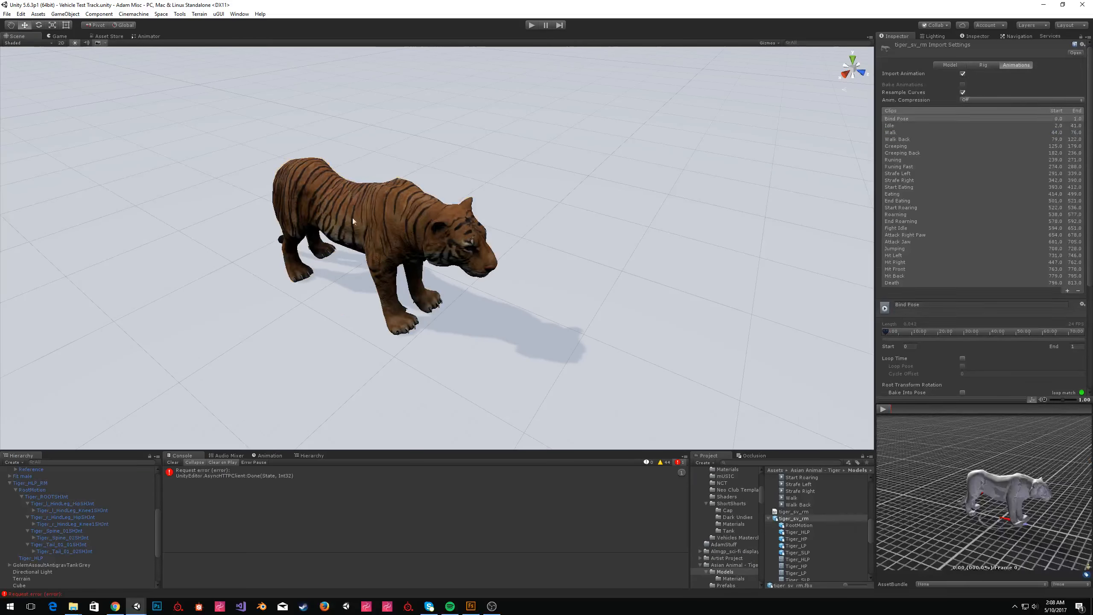
{"action": "left_click", "coordinate": [353, 220]}
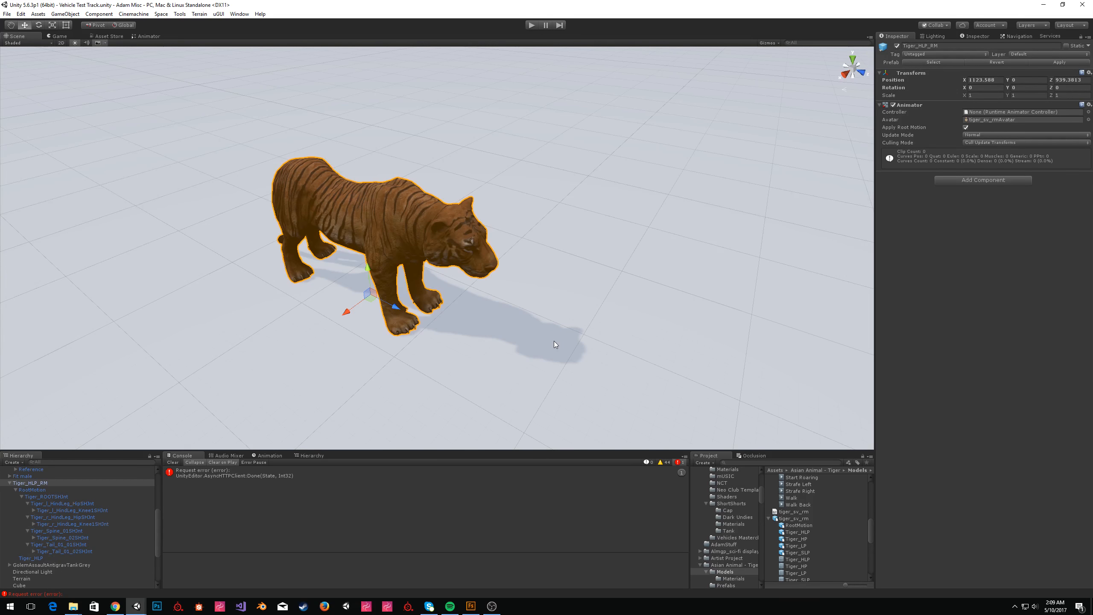
Create a new Animator Controller in the Asian Animal - Tiger folder.
{"action": "scroll", "coordinate": [743, 563], "scroll_direction": "down", "scroll_amount": 3}
{"action": "right_click", "coordinate": [725, 513]}
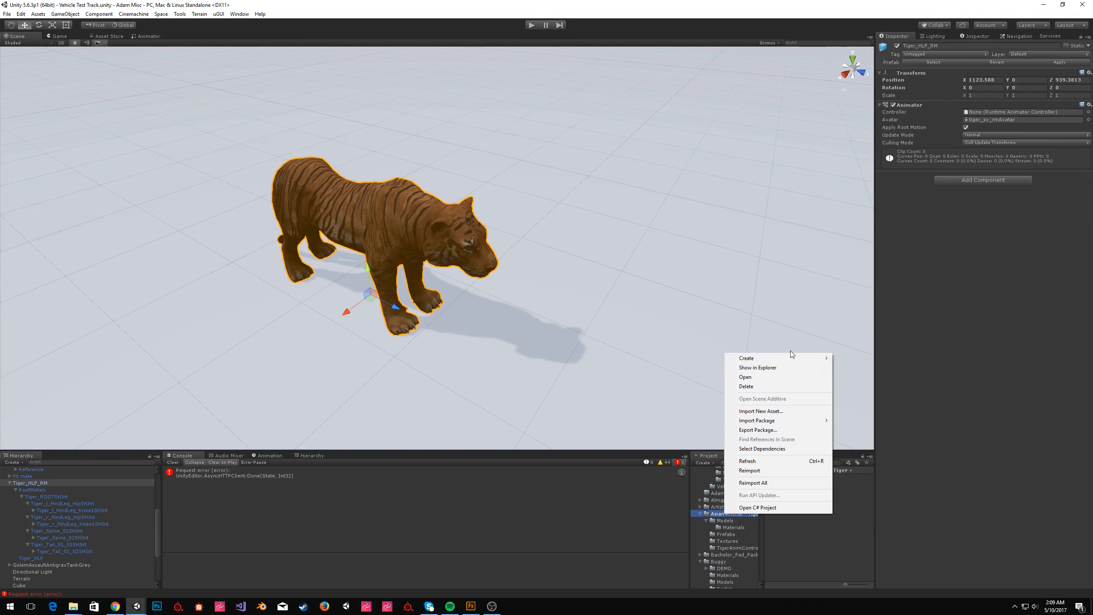
{"action": "mouse_move", "coordinate": [790, 356]}
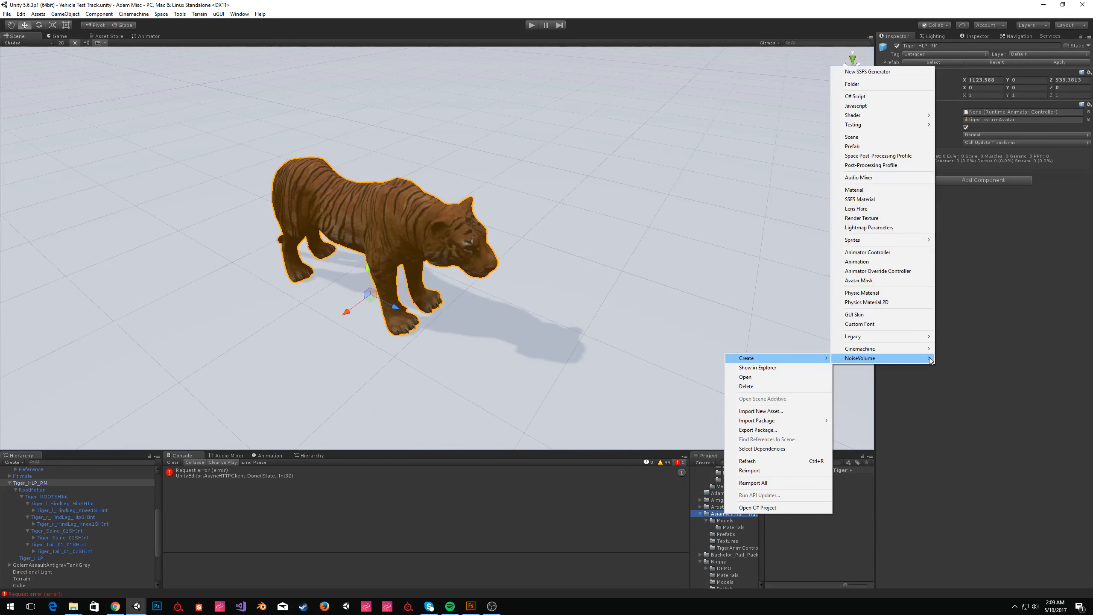
{"action": "left_click", "coordinate": [918, 252]}
{"action": "key", "text": "Return"}
Search the project for the PlayerController animator controller and select it.
{"action": "left_click", "coordinate": [813, 462]}
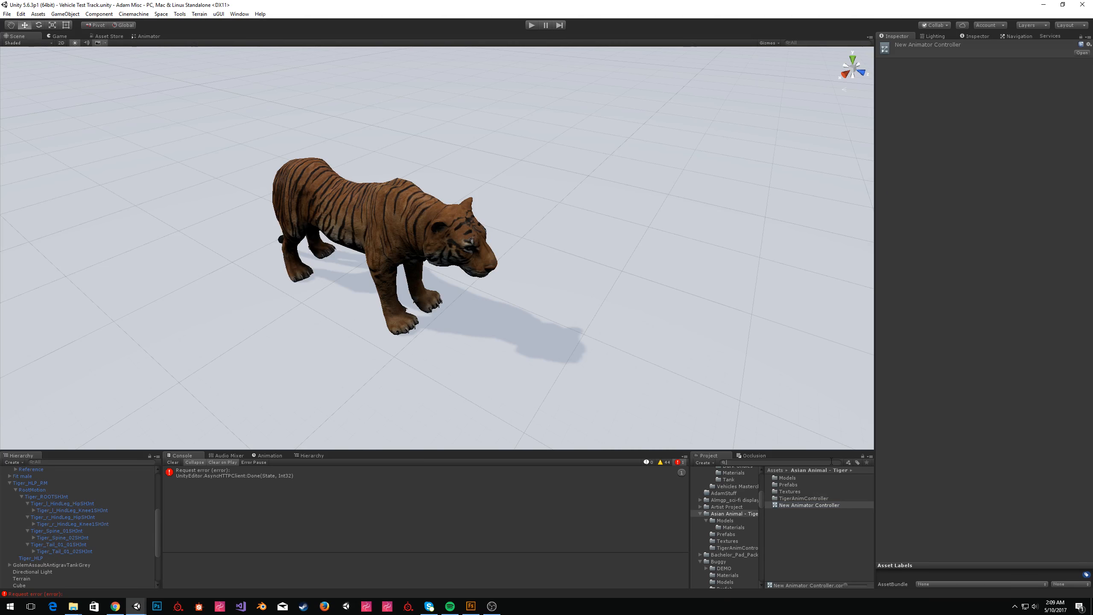
{"action": "type", "text": "player ch"}
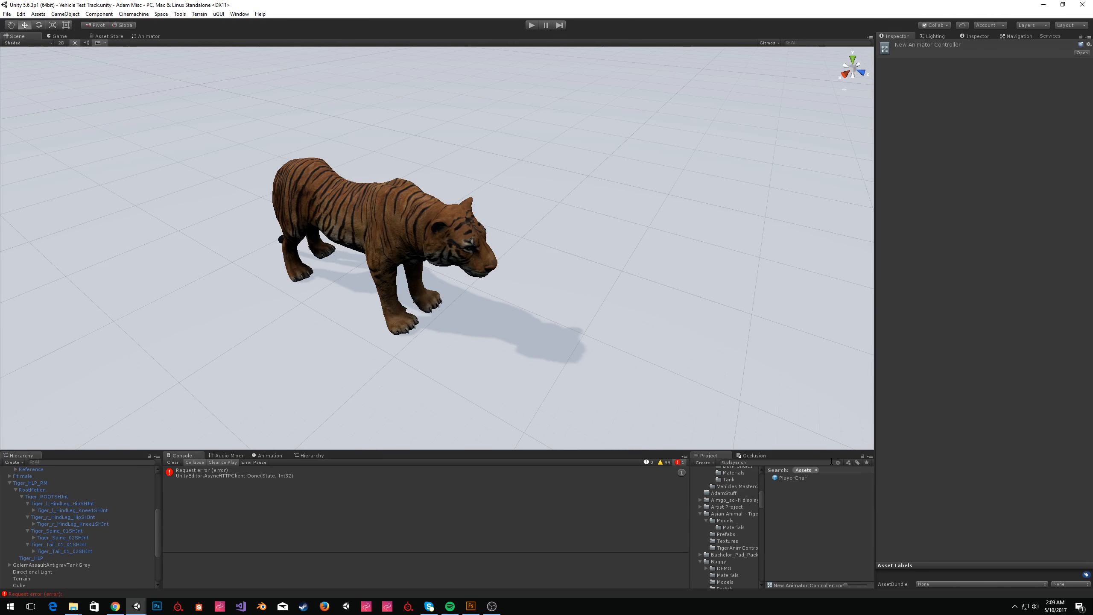
{"action": "key", "text": "BackSpace"}
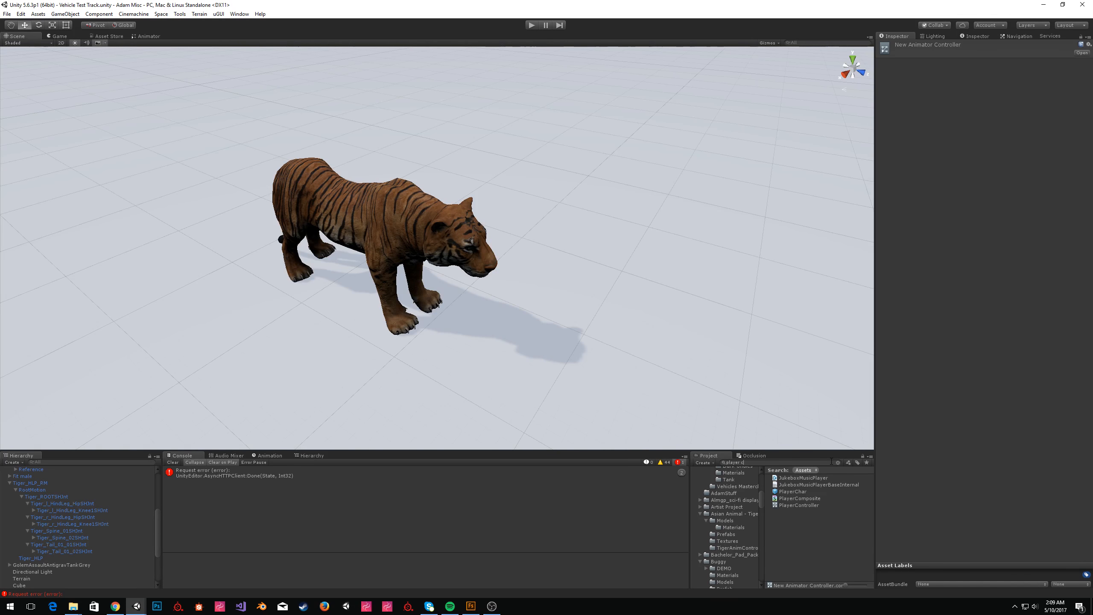
{"action": "left_click", "coordinate": [810, 506]}
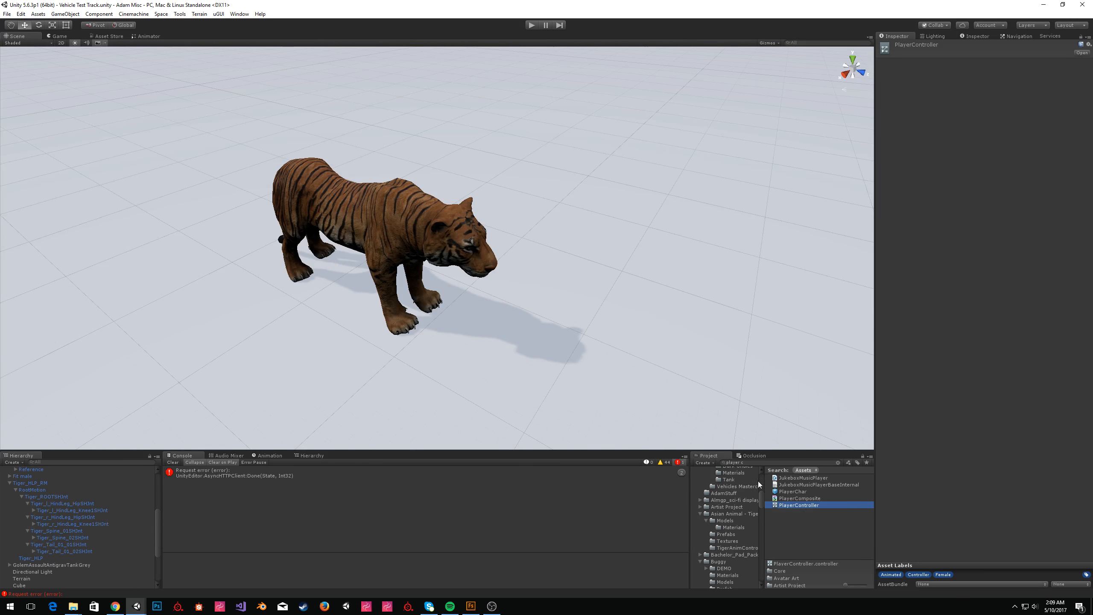
Duplicate PlayerController and move the copy into the Asian Animal - Tiger folder.
{"action": "key", "text": "ctrl+d"}
{"action": "left_click_drag", "start_coordinate": [794, 513], "coordinate": [717, 515]}
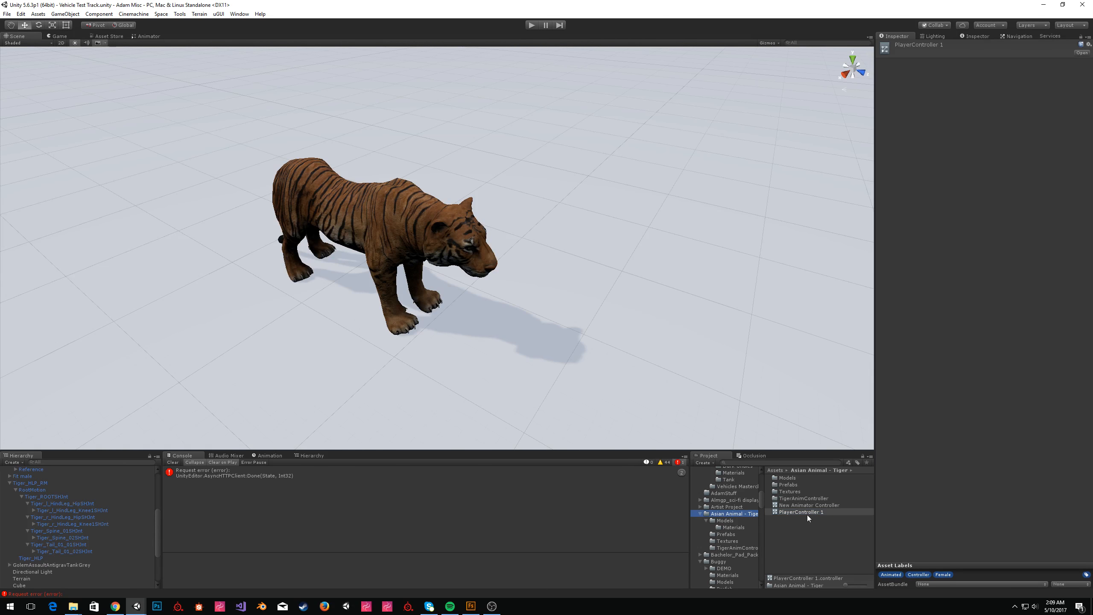
Rename the copy to Tiger Controller and open it in the Animator.
{"action": "left_click", "coordinate": [799, 512]}
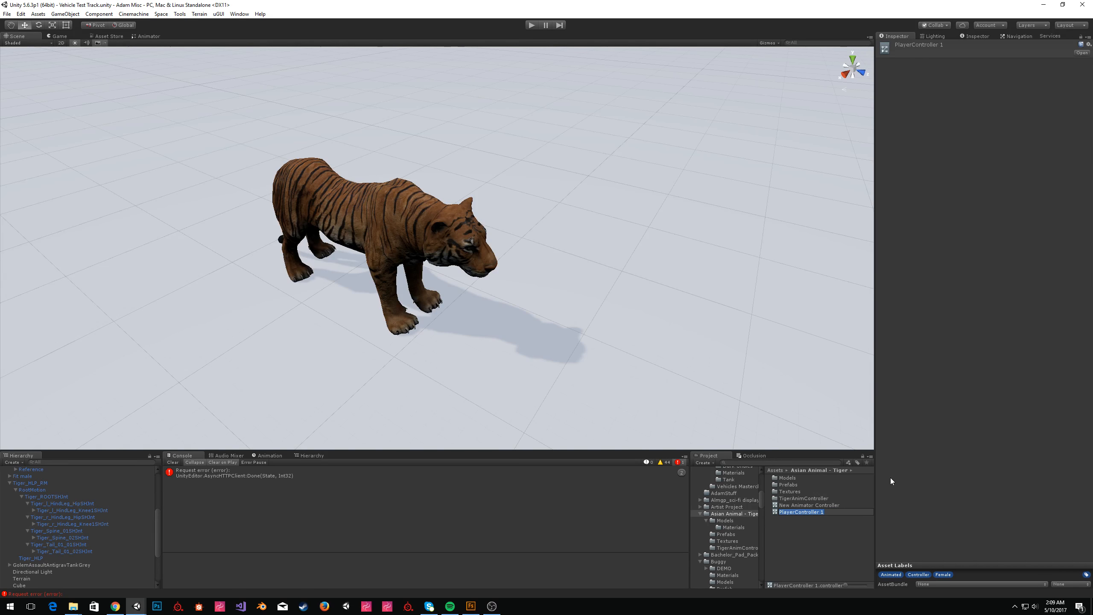
{"action": "type", "text": "Tiger Controller"}
{"action": "key", "text": "Return"}
{"action": "double_click", "coordinate": [799, 512]}
{"action": "middle_click_drag", "start_coordinate": [464, 134], "coordinate": [483, 152]}
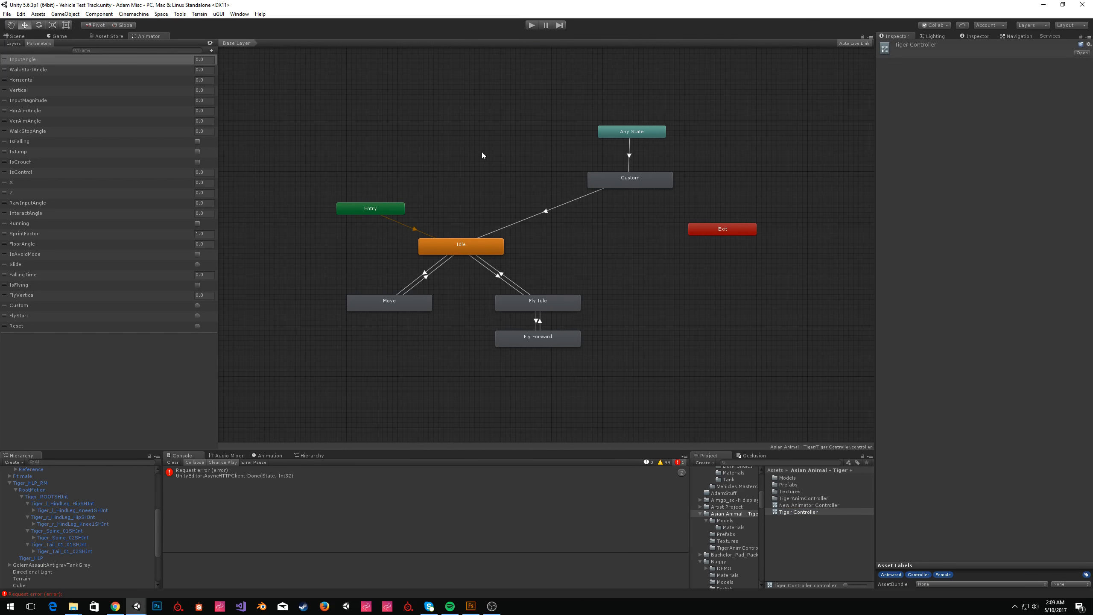
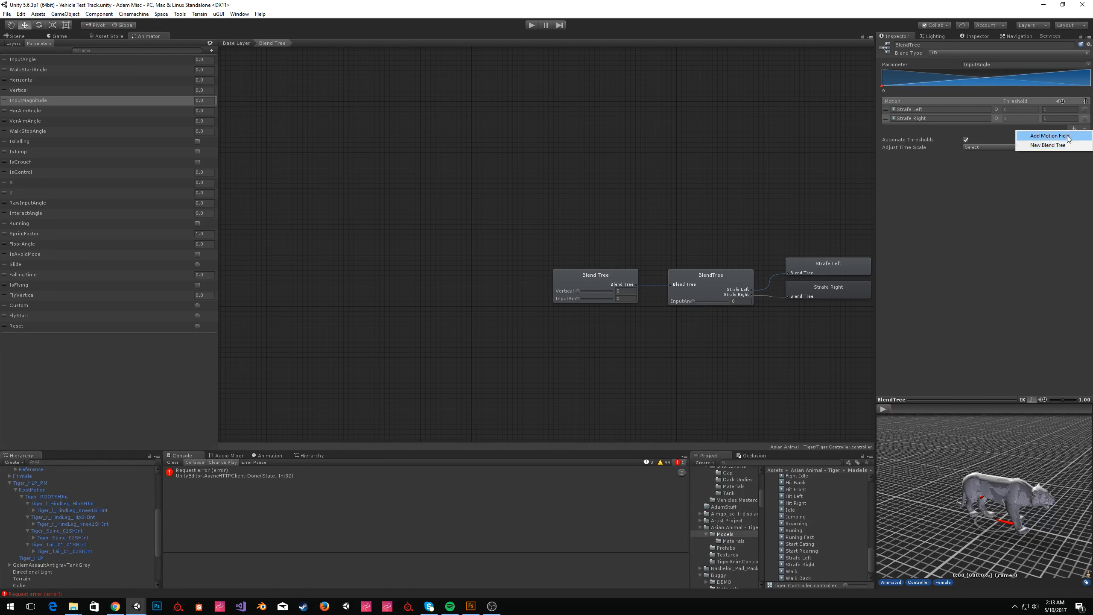
Add a third motion field to the strafe blend tree, with Idle between Strafe Left and Strafe Right.
{"action": "left_click", "coordinate": [1068, 137]}
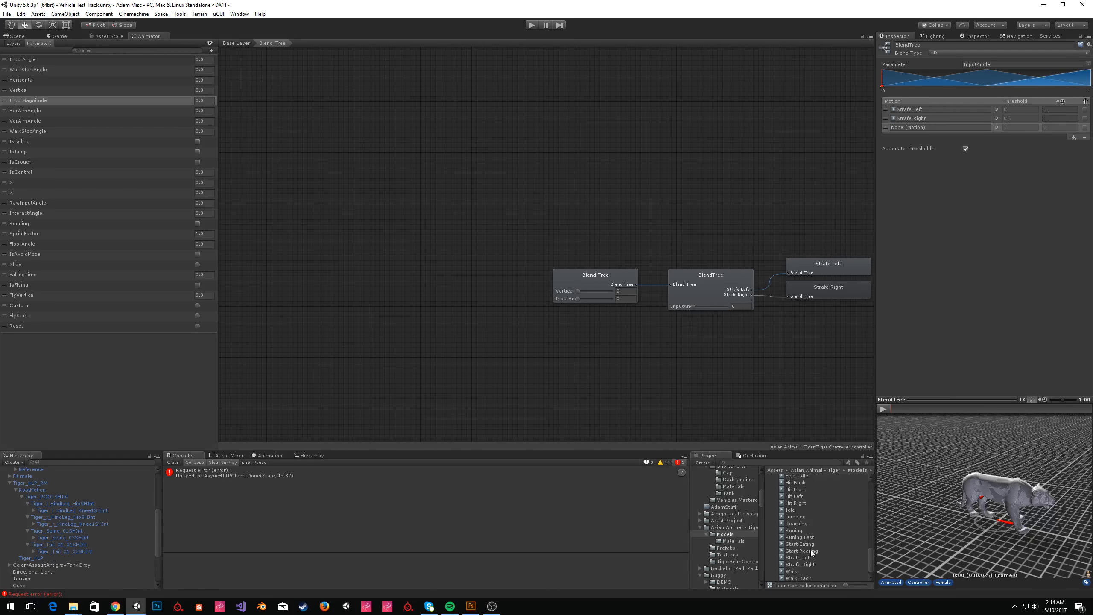
{"action": "left_click_drag", "start_coordinate": [809, 560], "coordinate": [947, 127]}
{"action": "left_click", "coordinate": [995, 117]}
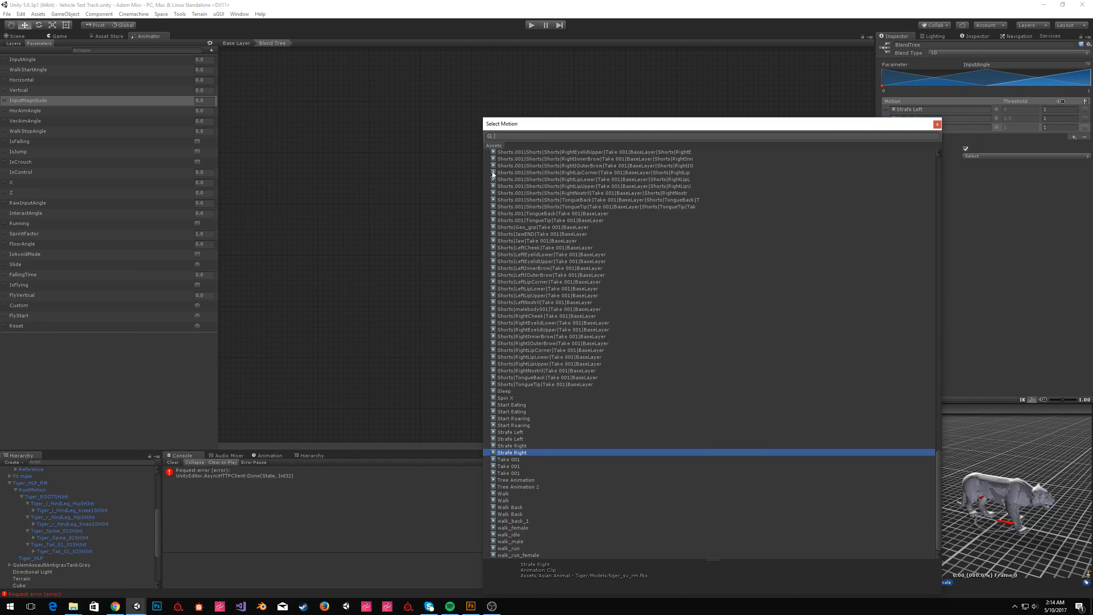
{"action": "left_click", "coordinate": [937, 125]}
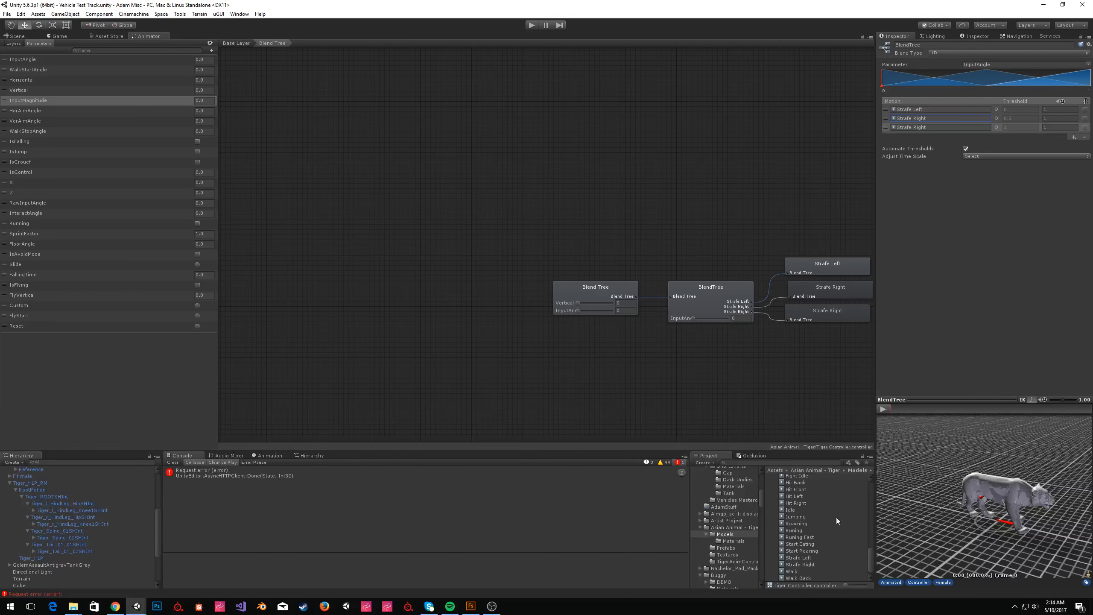
{"action": "left_click_drag", "start_coordinate": [791, 512], "coordinate": [909, 117]}
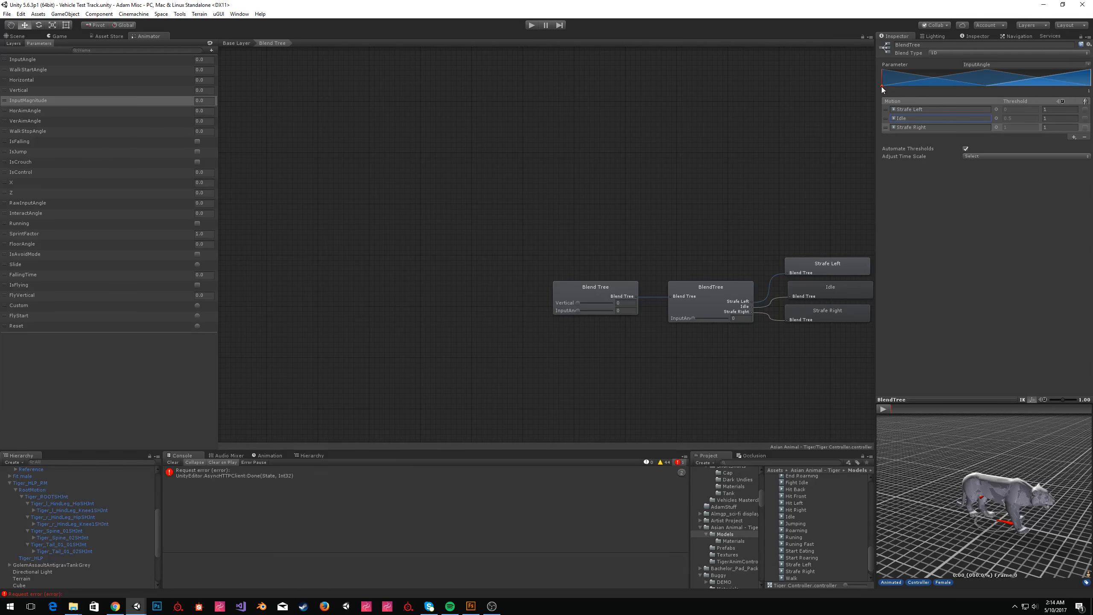
Preview the strafe blend in the enlarged preview by scrubbing the blend parameter.
{"action": "mouse_move", "coordinate": [882, 87]}
{"action": "left_mouse_down"}
{"action": "mouse_move", "coordinate": [952, 93]}
{"action": "mouse_move", "coordinate": [874, 91]}
{"action": "left_mouse_up"}
{"action": "left_click", "coordinate": [883, 410]}
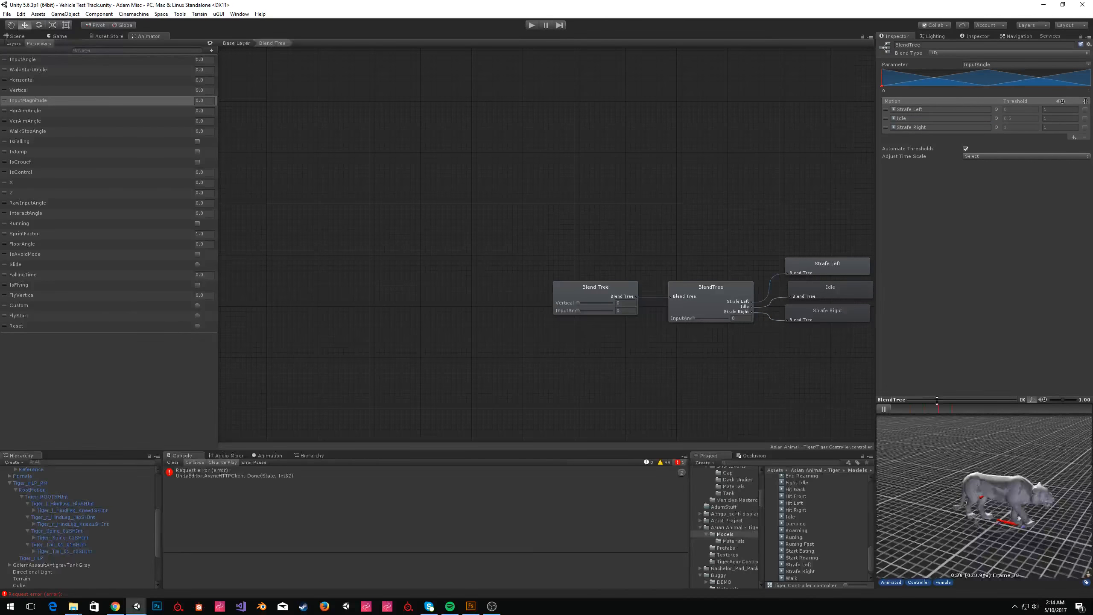
{"action": "right_click", "coordinate": [937, 399]}
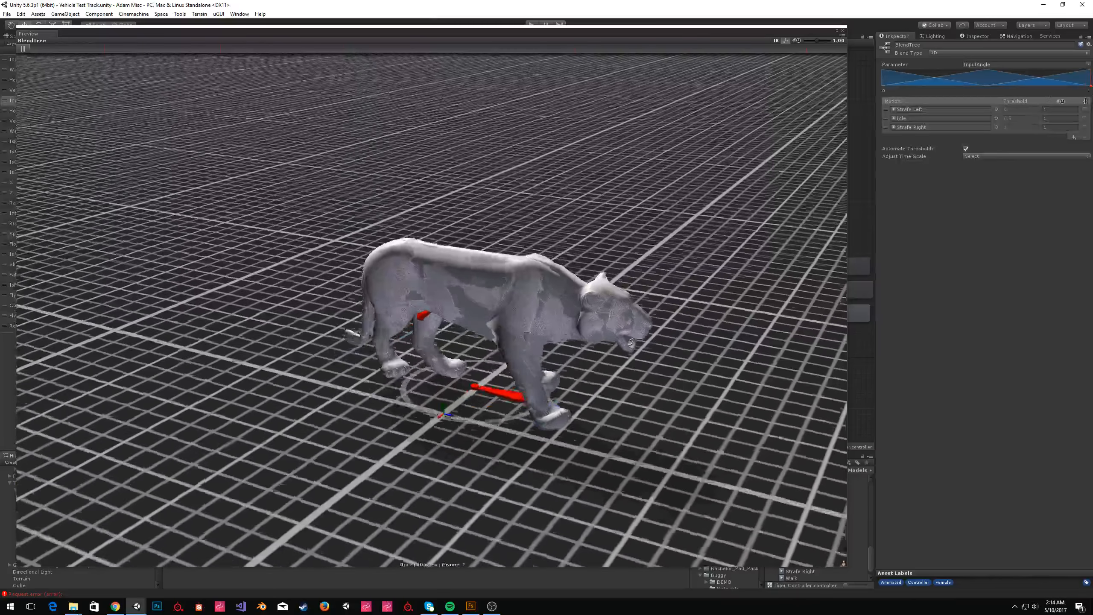
{"action": "mouse_move", "coordinate": [1091, 87]}
{"action": "left_mouse_down"}
{"action": "mouse_move", "coordinate": [867, 82]}
{"action": "mouse_move", "coordinate": [1088, 89]}
{"action": "mouse_move", "coordinate": [858, 104]}
{"action": "left_mouse_up"}
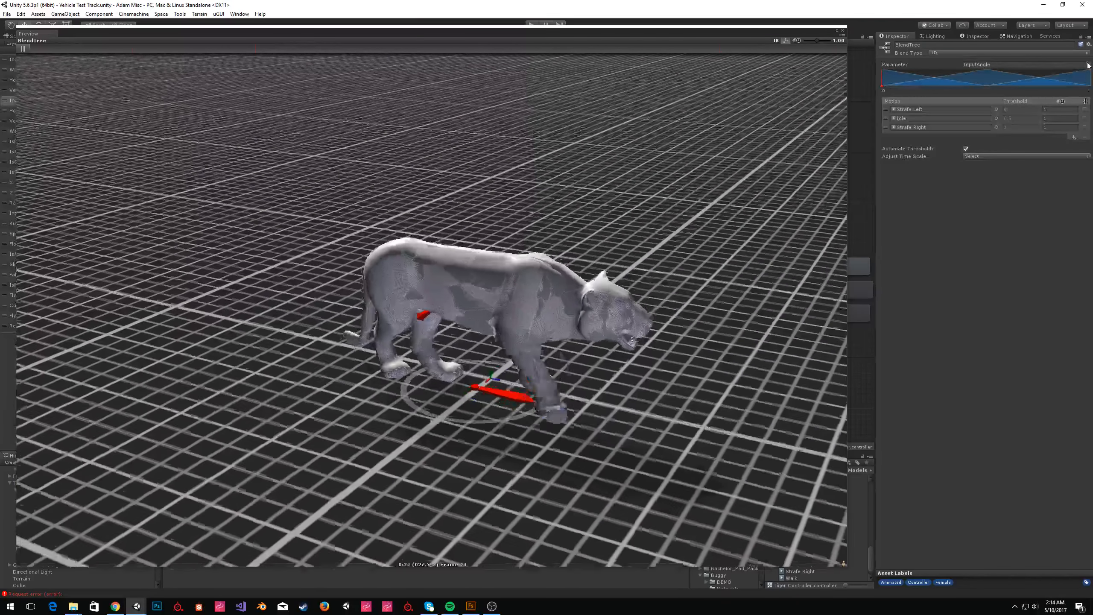
Set the strafe blend tree's parameter to Horizontal and turn off Automate Thresholds.
{"action": "left_click", "coordinate": [1088, 64]}
{"action": "left_click", "coordinate": [1061, 81]}
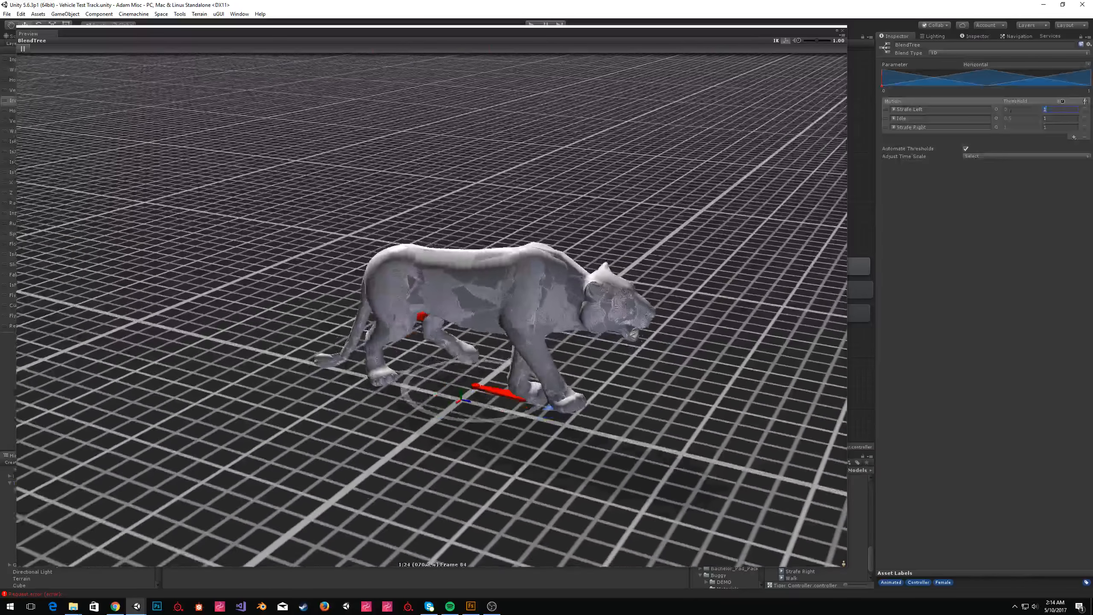
{"action": "left_click", "coordinate": [1009, 110]}
{"action": "left_click", "coordinate": [965, 149]}
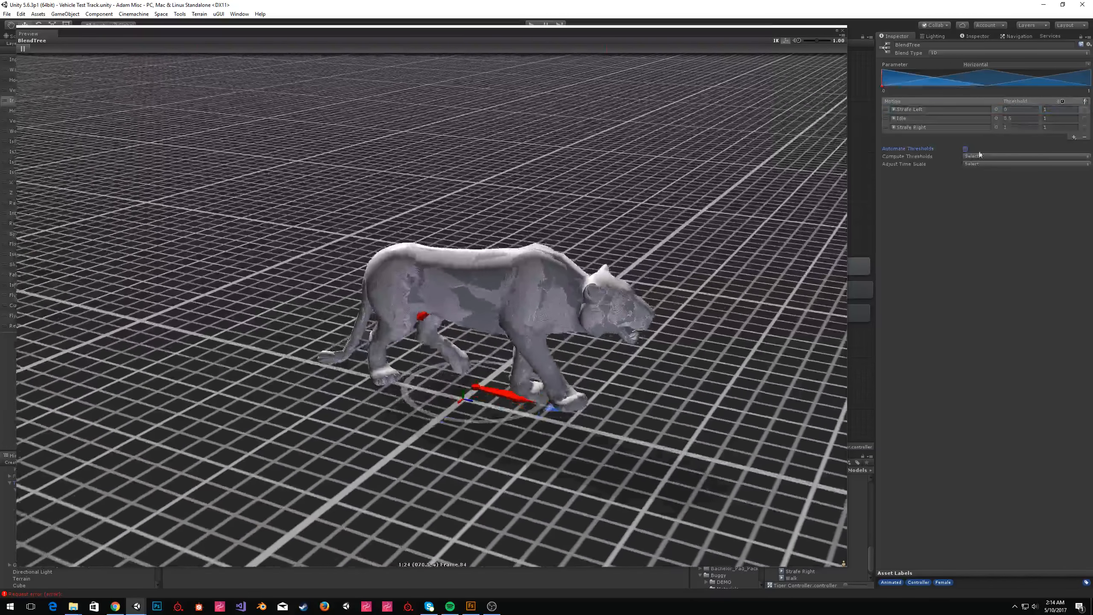
{"action": "left_click", "coordinate": [974, 157]}
{"action": "left_click", "coordinate": [921, 149]}
Set the thresholds of Strafe Left to -1 and Idle to 0.
{"action": "left_click", "coordinate": [1025, 111]}
{"action": "type", "text": "-1"}
{"action": "left_click", "coordinate": [1021, 119]}
{"action": "type", "text": "0"}
{"action": "mouse_move", "coordinate": [987, 79]}
{"action": "left_mouse_down"}
{"action": "mouse_move", "coordinate": [874, 86]}
{"action": "mouse_move", "coordinate": [1087, 75]}
{"action": "mouse_move", "coordinate": [873, 93]}
{"action": "mouse_move", "coordinate": [1091, 87]}
{"action": "mouse_move", "coordinate": [877, 94]}
{"action": "mouse_move", "coordinate": [1091, 99]}
{"action": "mouse_move", "coordinate": [865, 109]}
{"action": "left_mouse_up"}
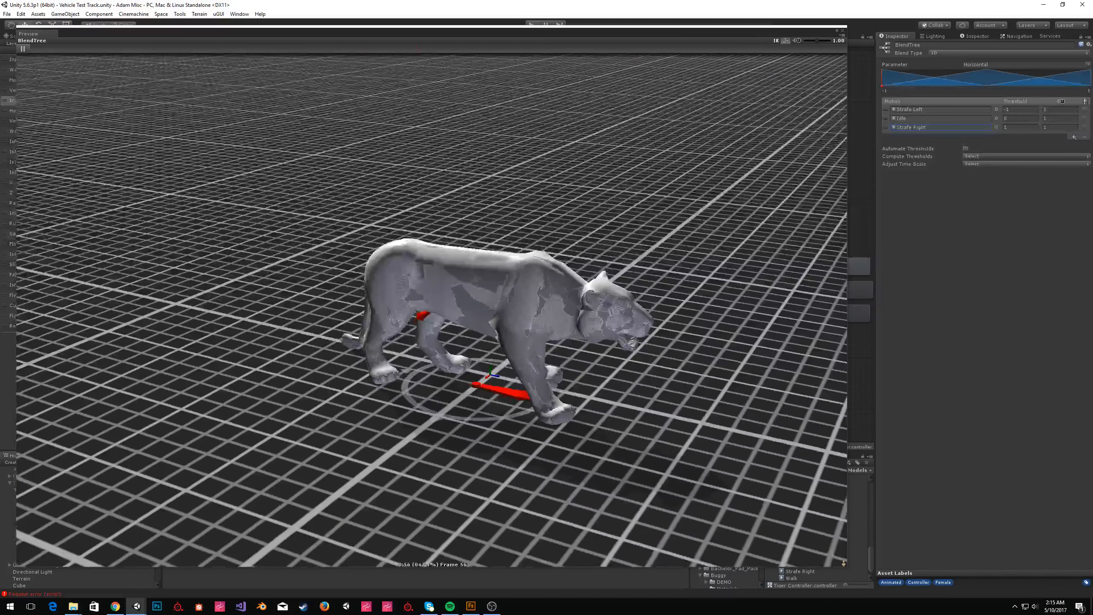
Set the animation speed of Strafe Left and Strafe Right to 2.
{"action": "left_click", "coordinate": [1059, 110]}
{"action": "type", "text": "2"}
{"action": "left_click", "coordinate": [1052, 128]}
{"action": "type", "text": "2"}
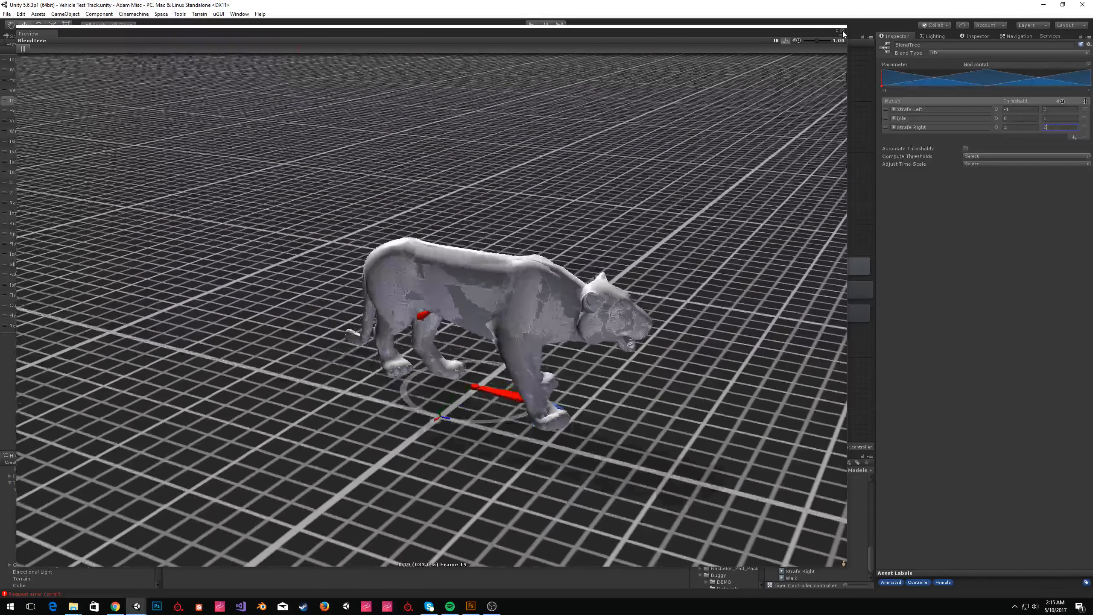
Add a new child blend tree to the root Blend Tree.
{"action": "left_click", "coordinate": [843, 32]}
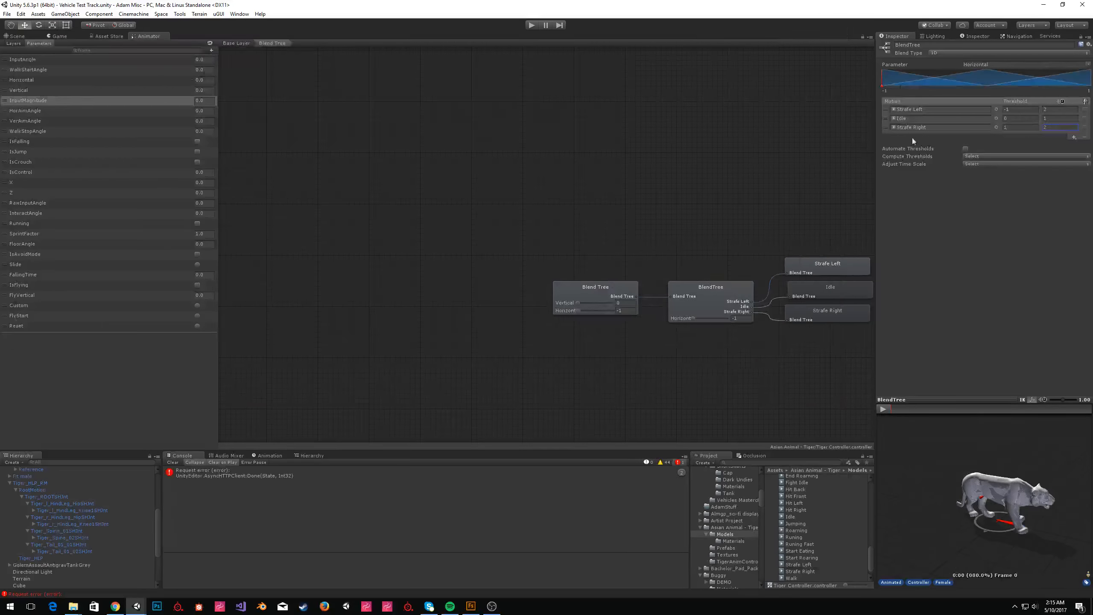
{"action": "left_click", "coordinate": [671, 216]}
{"action": "middle_click_drag", "start_coordinate": [739, 193], "coordinate": [645, 184]}
{"action": "left_click", "coordinate": [637, 281]}
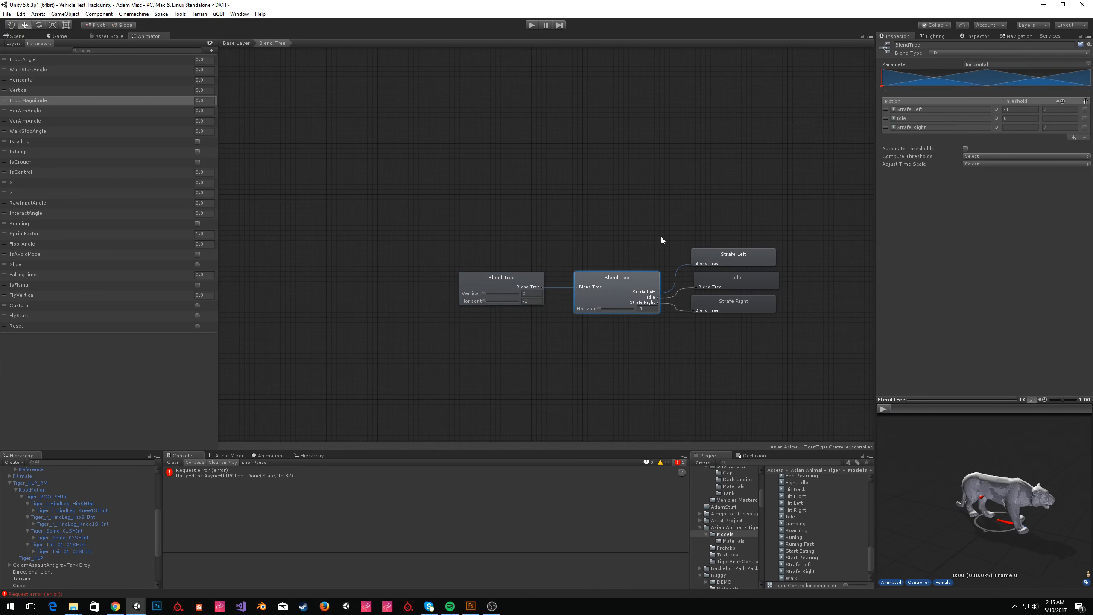
{"action": "left_click", "coordinate": [734, 261]}
{"action": "left_click", "coordinate": [746, 278]}
{"action": "left_click", "coordinate": [501, 278]}
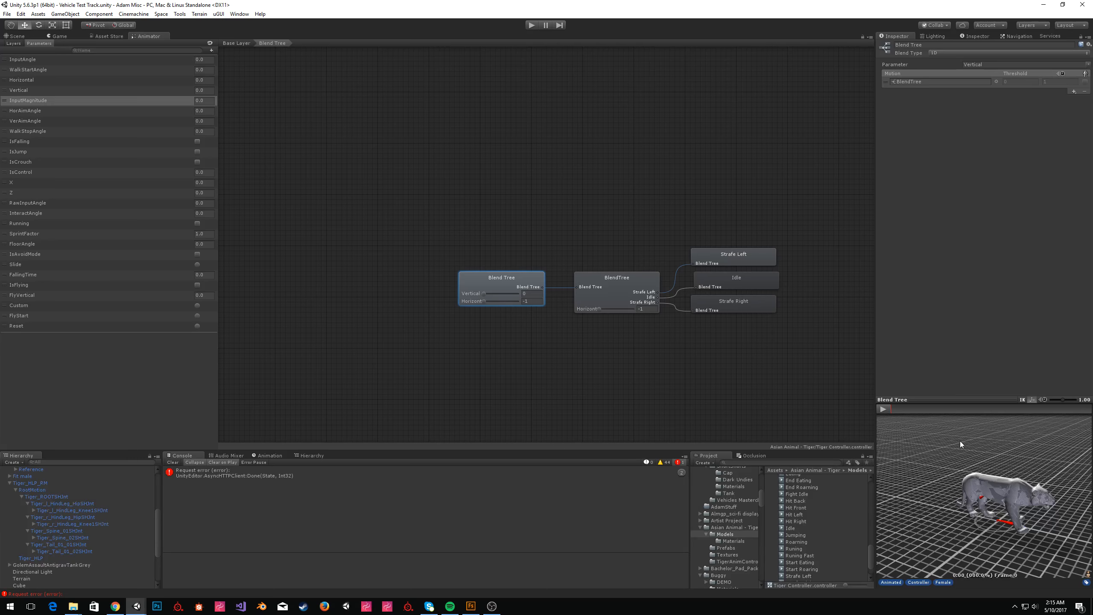
{"action": "left_click", "coordinate": [1075, 91]}
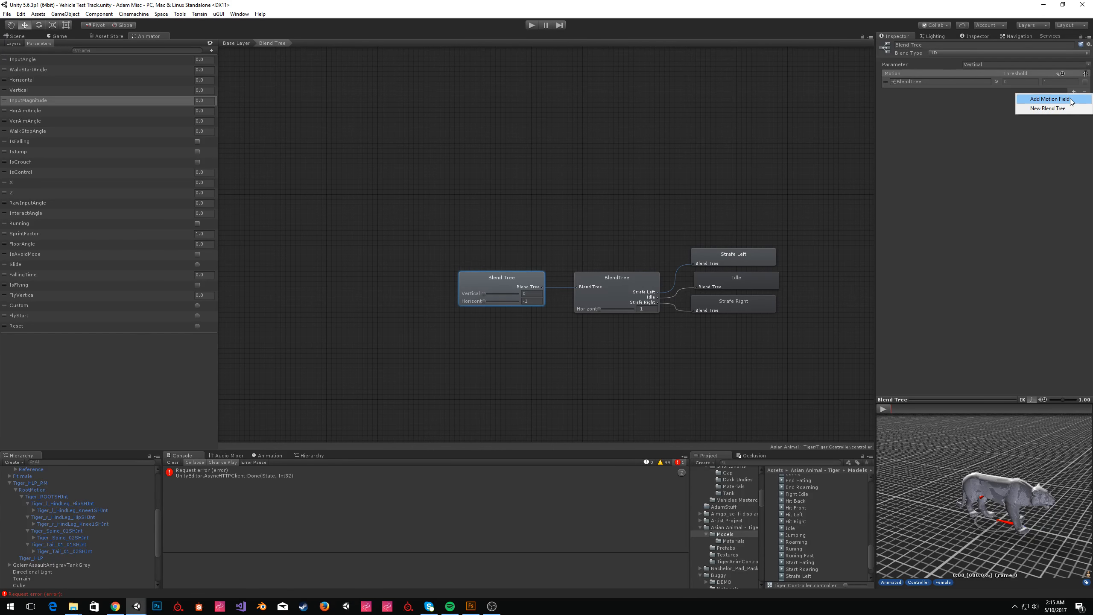
{"action": "left_click", "coordinate": [1055, 109]}
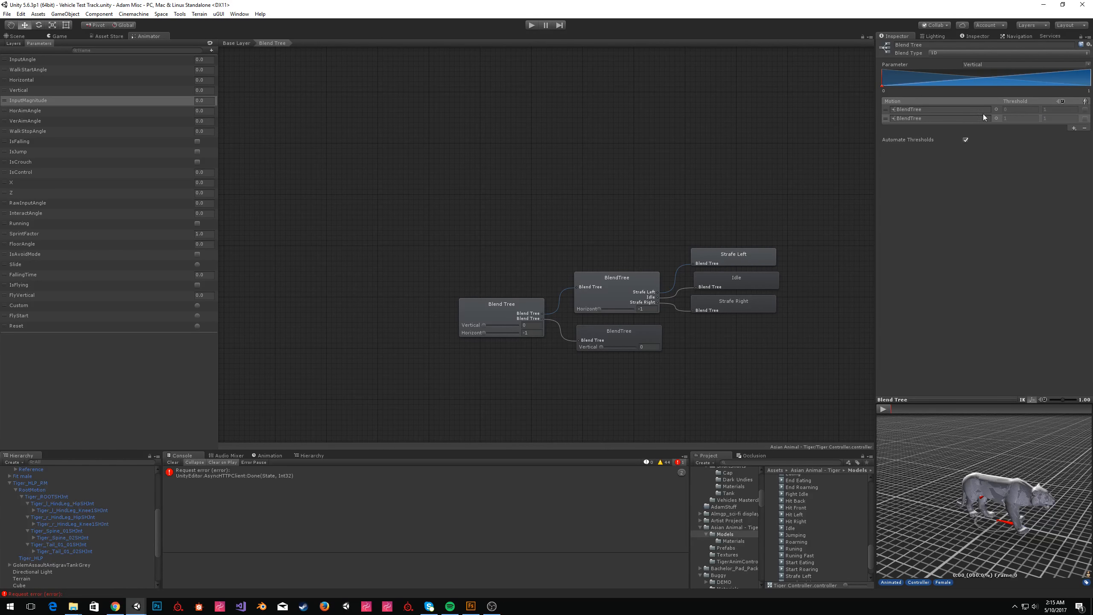
Turn off Automate Thresholds on the root Blend Tree and set the second child's threshold to 0.2.
{"action": "left_click", "coordinate": [967, 139]}
{"action": "left_click", "coordinate": [1020, 118]}
{"action": "type", "text": "0.2"}
{"action": "mouse_move", "coordinate": [882, 85]}
{"action": "left_mouse_down"}
{"action": "mouse_move", "coordinate": [946, 106]}
{"action": "mouse_move", "coordinate": [792, 114]}
{"action": "left_mouse_up"}
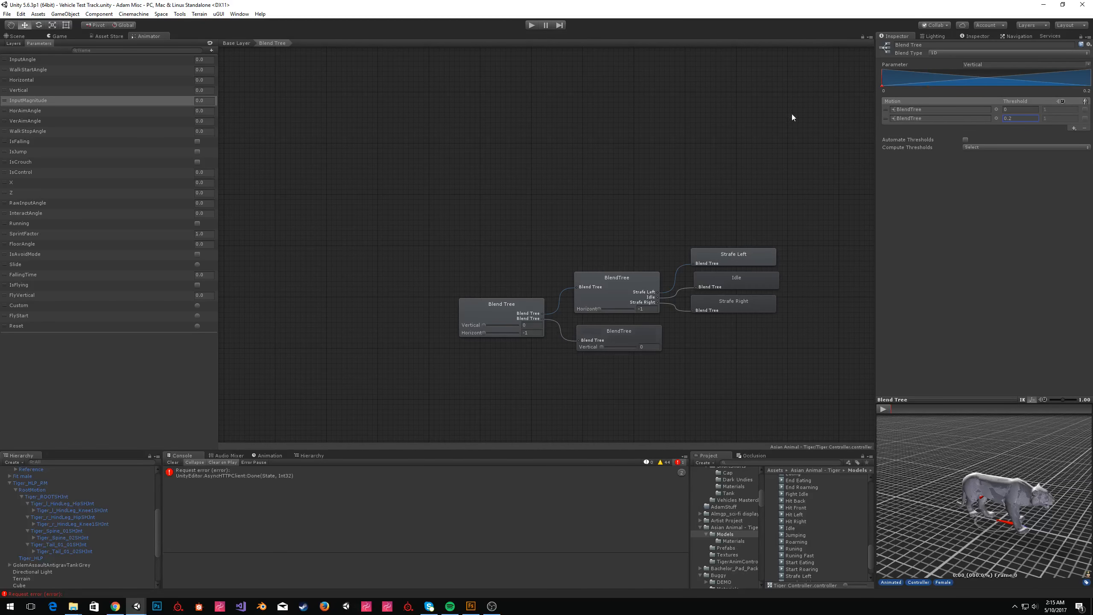
Set the root Blend Tree's parameter to InputMagnitude.
{"action": "left_click", "coordinate": [1088, 64]}
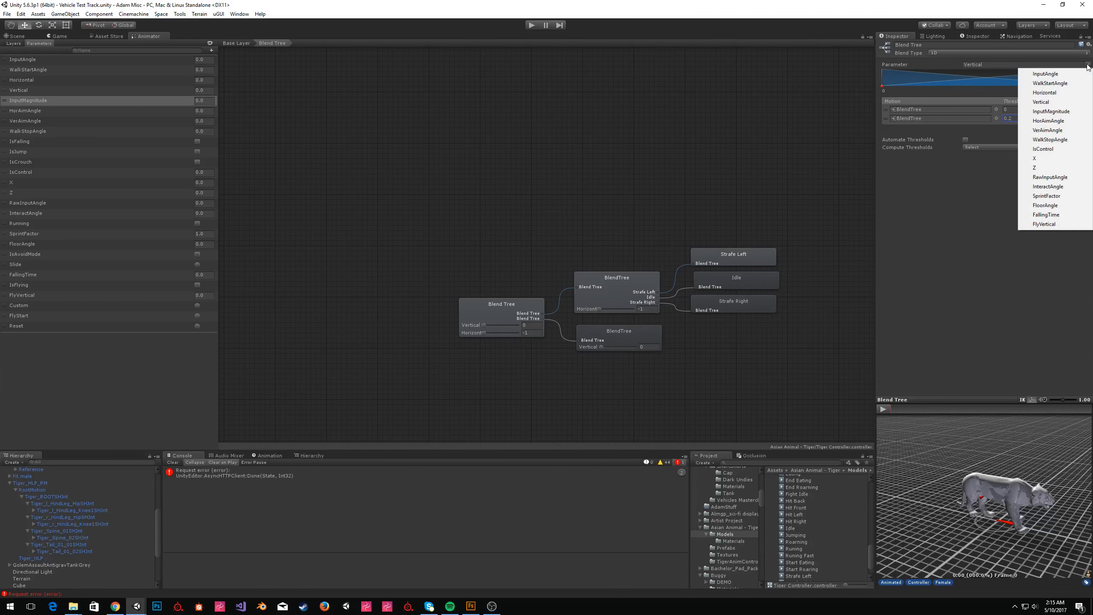
{"action": "left_click", "coordinate": [1051, 111]}
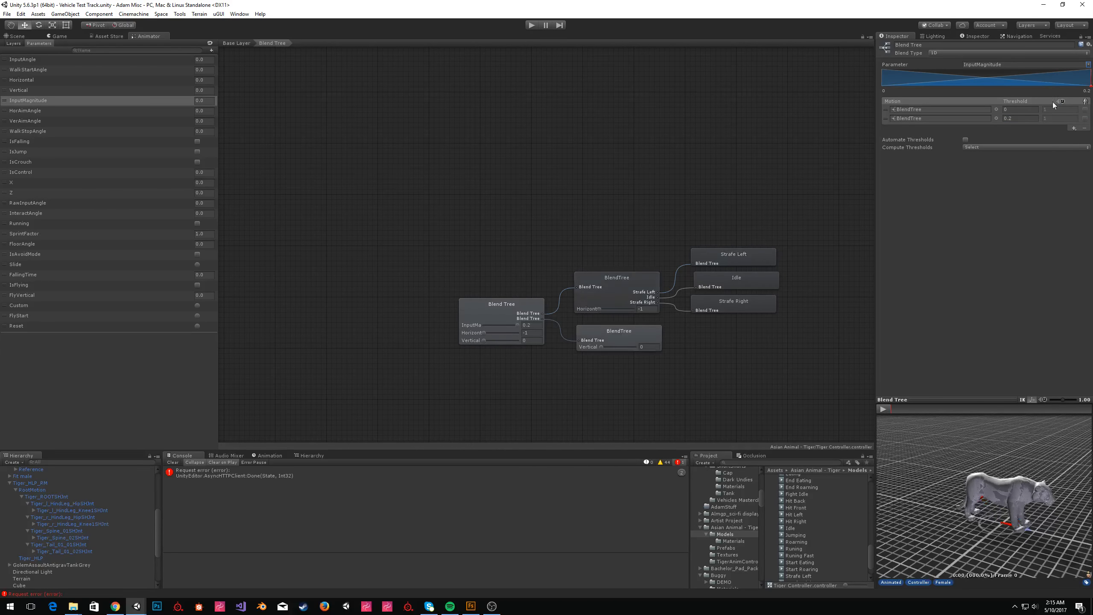
{"action": "mouse_move", "coordinate": [691, 145]}
{"action": "left_mouse_down"}
{"action": "mouse_move", "coordinate": [1090, 159]}
{"action": "mouse_move", "coordinate": [763, 176]}
{"action": "mouse_move", "coordinate": [1089, 159]}
{"action": "mouse_move", "coordinate": [829, 118]}
{"action": "mouse_move", "coordinate": [1092, 125]}
{"action": "mouse_move", "coordinate": [804, 147]}
{"action": "left_mouse_up"}
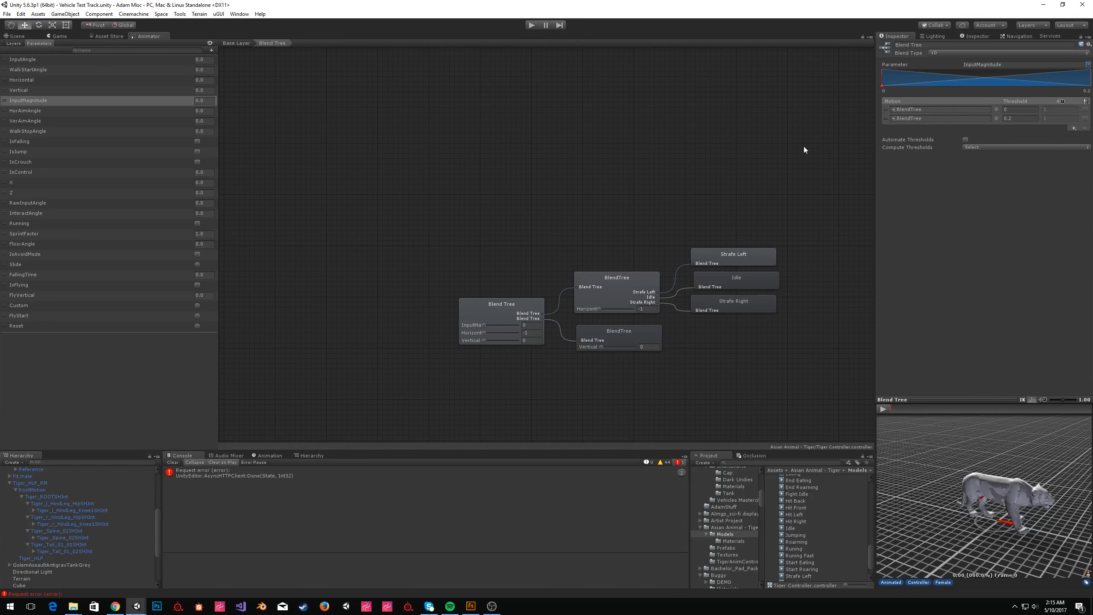
{"action": "left_click", "coordinate": [982, 147]}
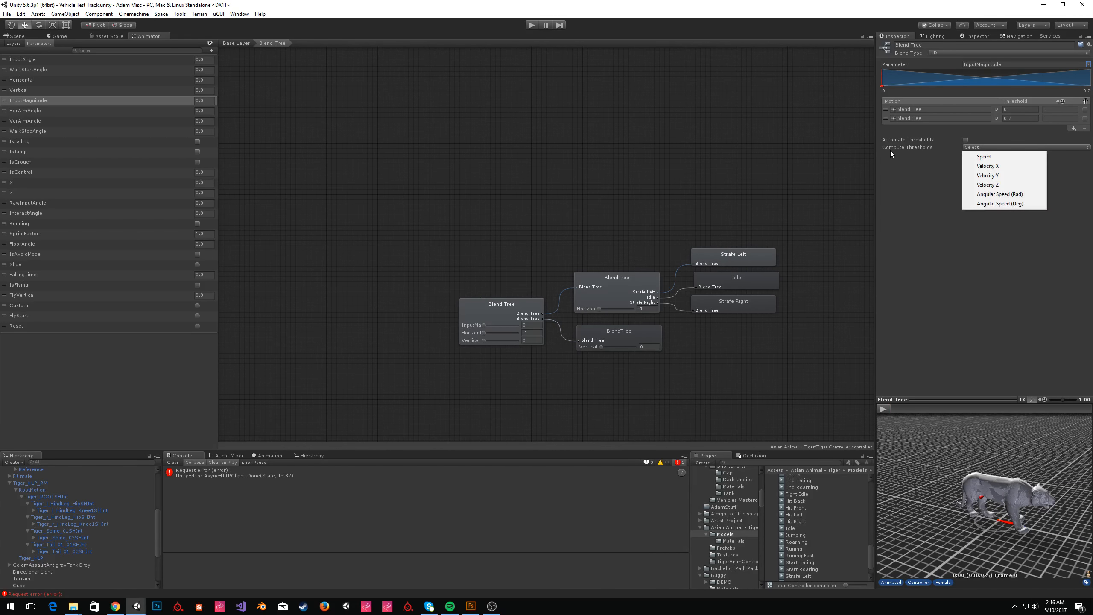
{"action": "left_click", "coordinate": [916, 90]}
{"action": "left_click", "coordinate": [618, 330]}
{"action": "left_click", "coordinate": [1074, 92]}
{"action": "left_click", "coordinate": [1050, 107]}
{"action": "left_click", "coordinate": [1075, 92]}
{"action": "left_click", "coordinate": [1050, 108]}
{"action": "left_click", "coordinate": [1073, 128]}
{"action": "left_click", "coordinate": [1069, 145]}
{"action": "left_click_drag", "start_coordinate": [792, 529], "coordinate": [942, 110]}
{"action": "left_click", "coordinate": [605, 320]}
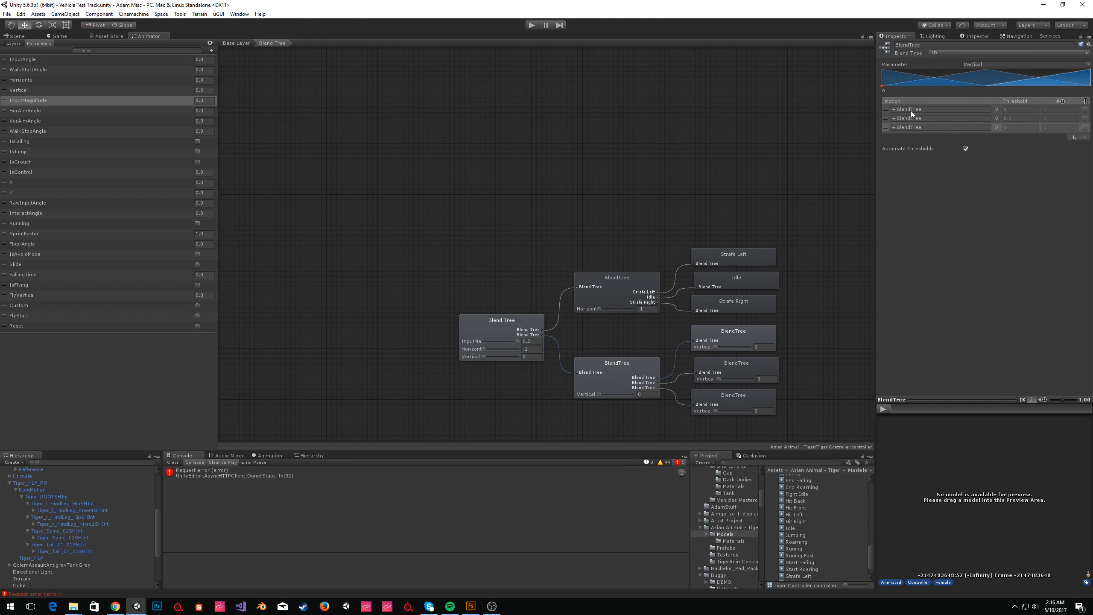
{"action": "left_click", "coordinate": [885, 112]}
{"action": "left_click", "coordinate": [1084, 137]}
{"action": "key", "text": "Return"}
{"action": "left_click", "coordinate": [1084, 127]}
{"action": "key", "text": "Return"}
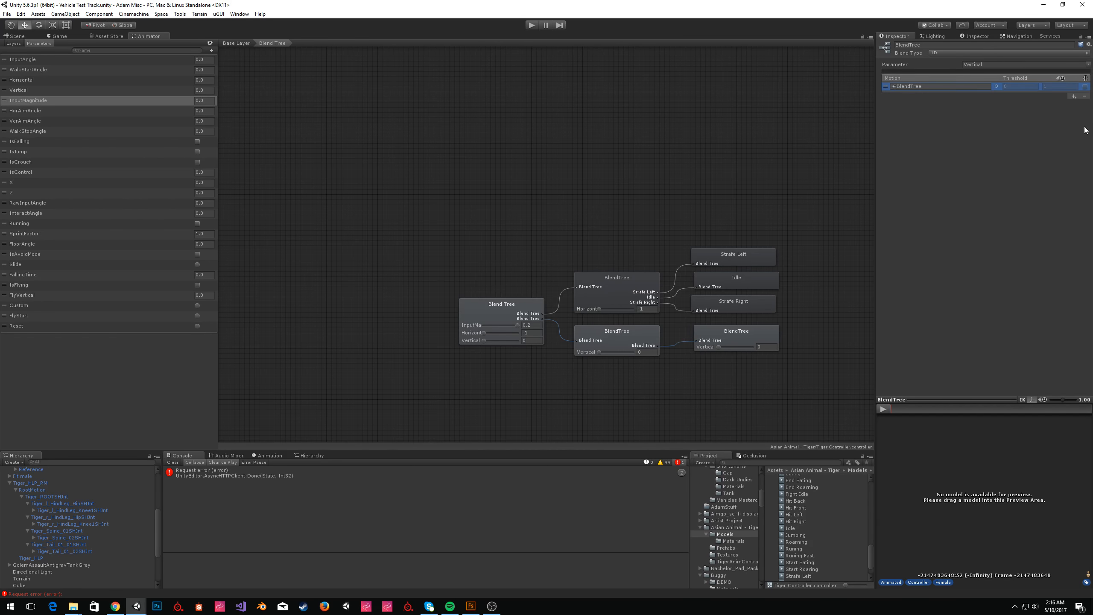
{"action": "left_click", "coordinate": [1084, 91]}
{"action": "key", "text": "Return"}
Add four motion fields to the Vertical child blend tree, assigning Idle and Walk to the first two.
{"action": "left_click", "coordinate": [1074, 92]}
{"action": "left_click", "coordinate": [1062, 100]}
{"action": "left_click", "coordinate": [1074, 92]}
{"action": "left_click", "coordinate": [1050, 99]}
{"action": "left_click", "coordinate": [1074, 128]}
{"action": "left_click", "coordinate": [1050, 137]}
{"action": "left_click_drag", "start_coordinate": [790, 528], "coordinate": [921, 109]}
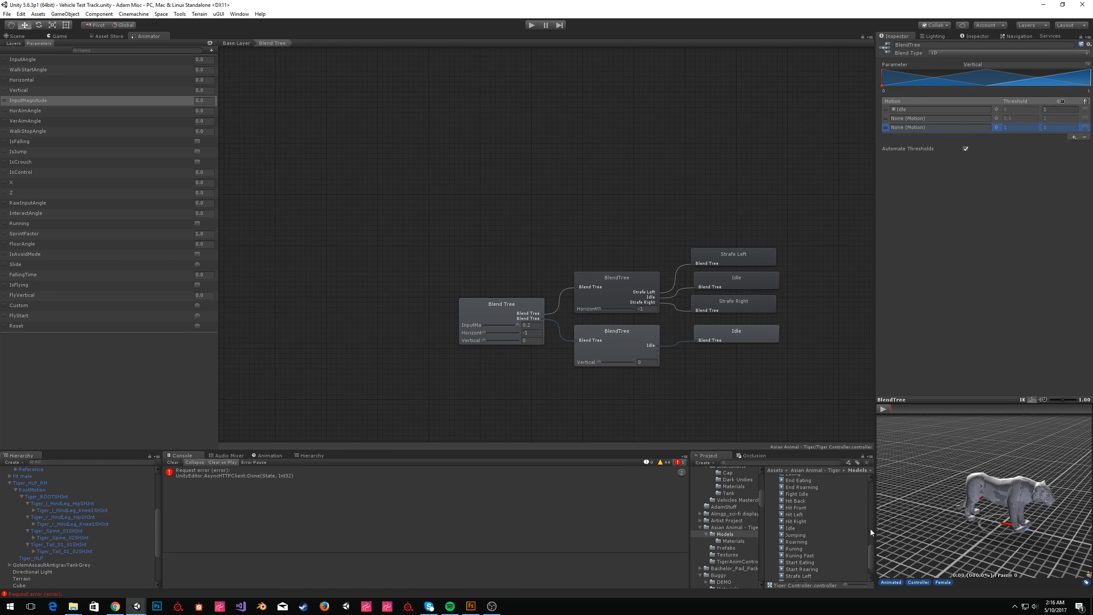
{"action": "scroll", "coordinate": [822, 542], "scroll_direction": "down", "scroll_amount": 2}
{"action": "left_click_drag", "start_coordinate": [801, 561], "coordinate": [975, 117]}
{"action": "left_click", "coordinate": [1073, 137]}
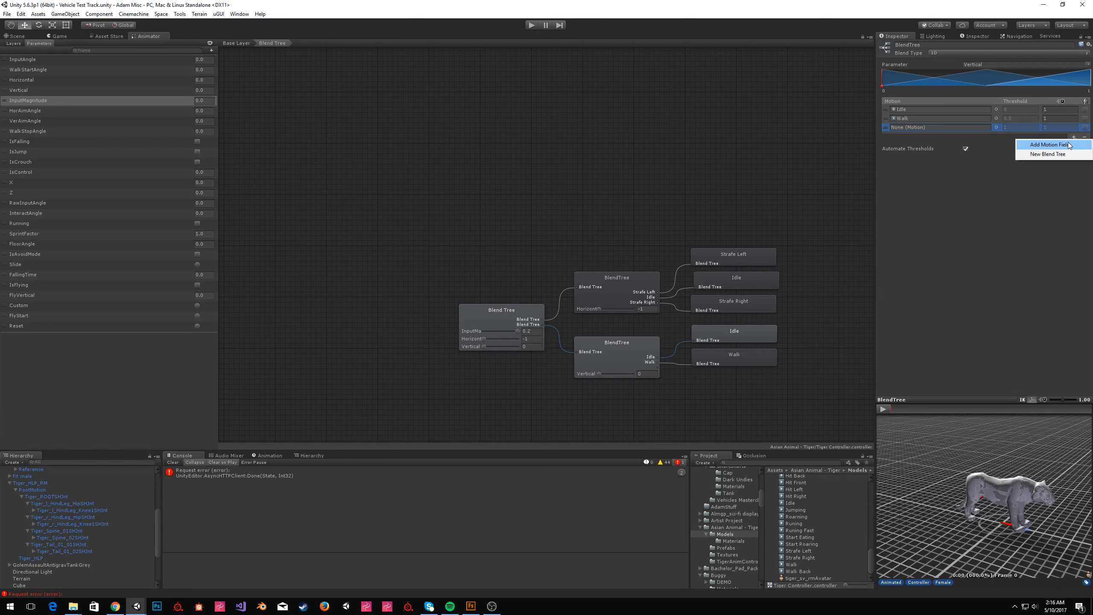
{"action": "left_click", "coordinate": [1068, 146]}
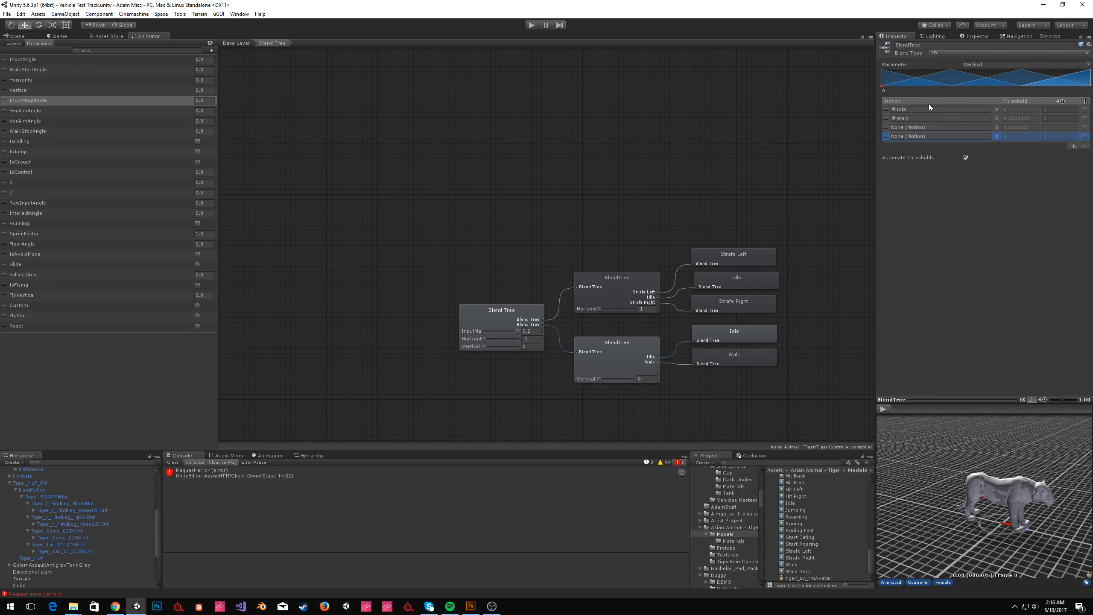
Assign Walk Back, Idle and Walk to the first three motion fields.
{"action": "left_click_drag", "start_coordinate": [799, 571], "coordinate": [948, 111]}
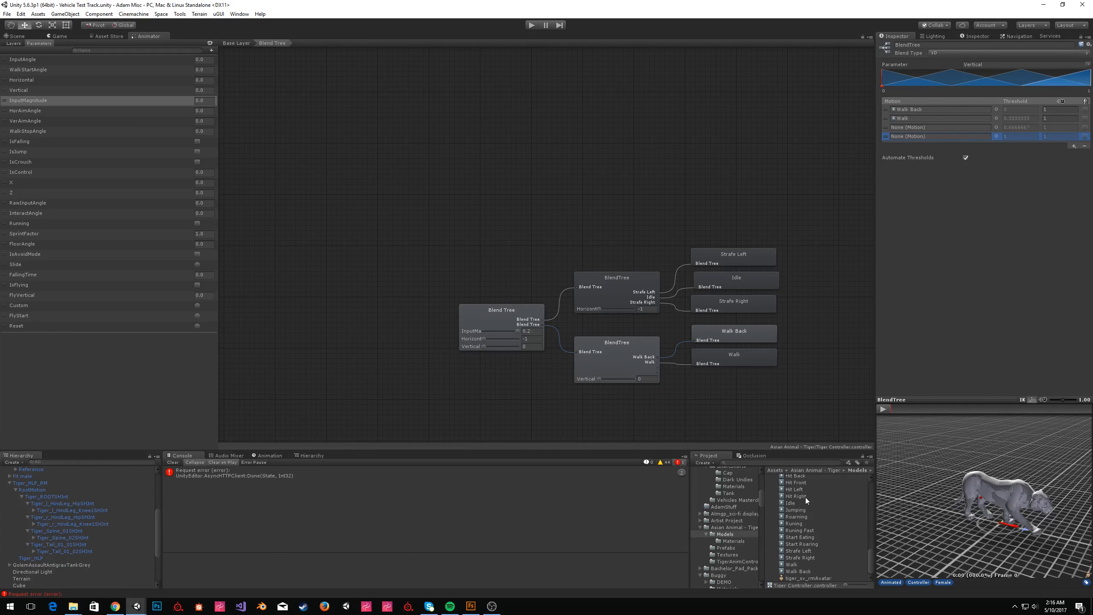
{"action": "left_click_drag", "start_coordinate": [790, 503], "coordinate": [931, 118]}
{"action": "left_click_drag", "start_coordinate": [794, 564], "coordinate": [907, 125]}
{"action": "scroll", "coordinate": [825, 564], "scroll_direction": "down", "scroll_amount": 1}
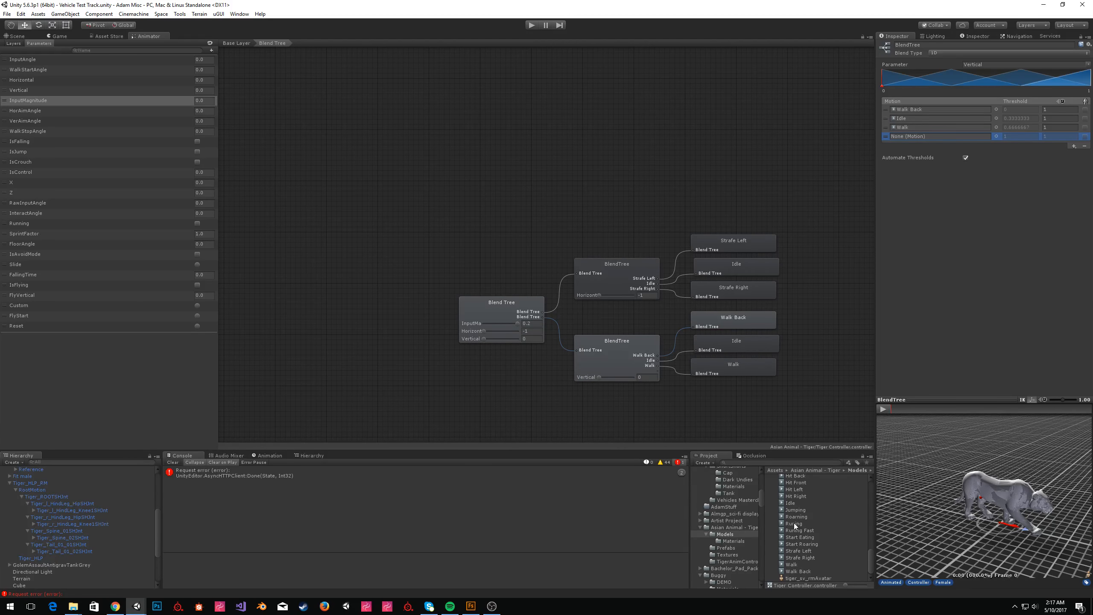
Assign Running to the fourth field and add a fifth motion field with Running Fast.
{"action": "left_click_drag", "start_coordinate": [927, 308], "coordinate": [902, 137]}
{"action": "left_click", "coordinate": [1074, 147]}
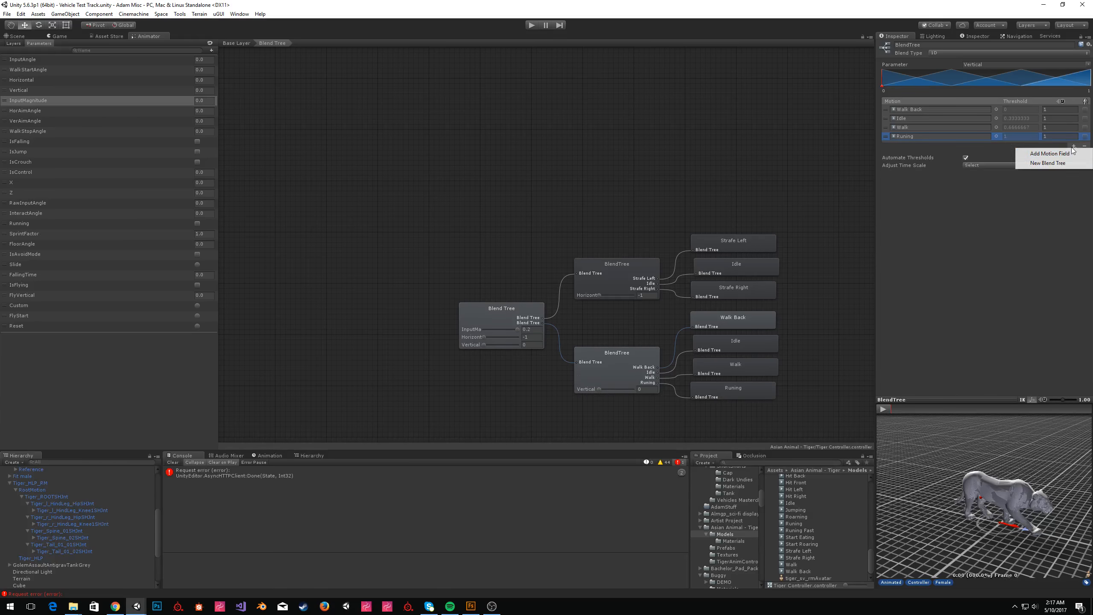
{"action": "left_click", "coordinate": [1050, 154]}
{"action": "left_click_drag", "start_coordinate": [813, 531], "coordinate": [924, 144]}
Turn off Automate Thresholds and set thresholds -0.1, 0, 0.2 and 0.5 for Walk Back, Idle, Walk and Running.
{"action": "left_click", "coordinate": [966, 166]}
{"action": "left_click", "coordinate": [1016, 109]}
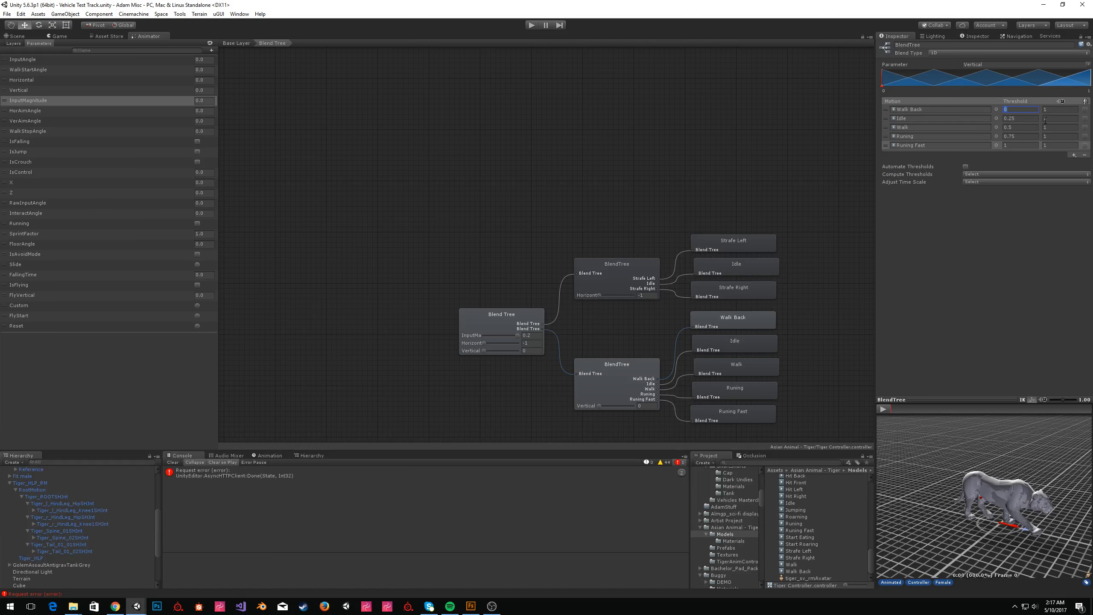
{"action": "type", "text": "-.1"}
{"action": "key", "text": "Tab"}
{"action": "key", "text": "Tab"}
{"action": "type", "text": "0"}
{"action": "key", "text": "Tab"}
{"action": "key", "text": "Tab"}
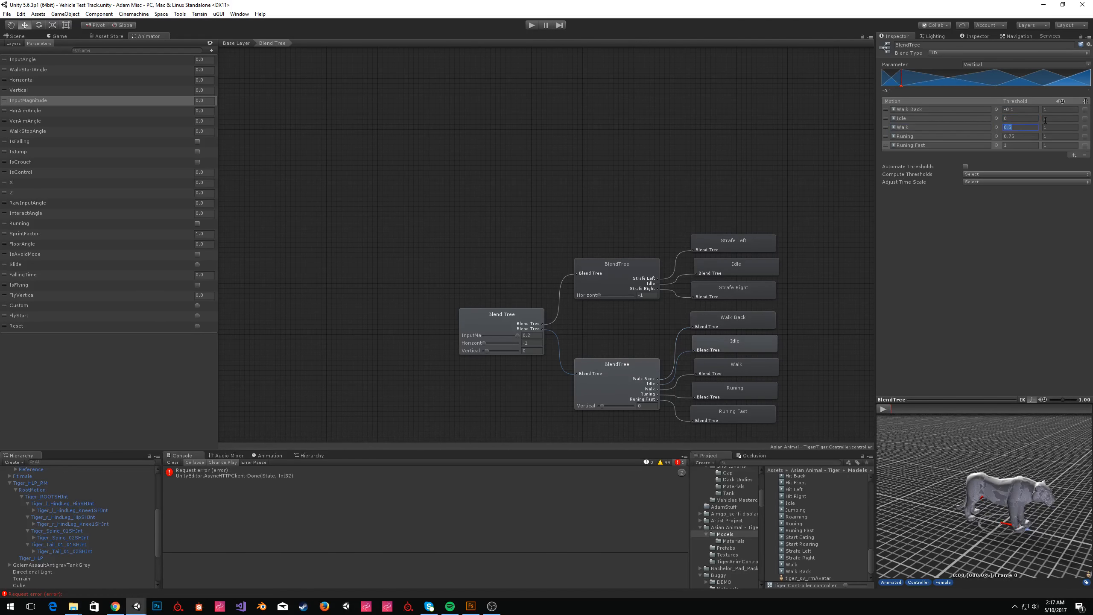
{"action": "type", "text": "0.2"}
{"action": "left_click", "coordinate": [1017, 136]}
{"action": "type", "text": "0.5"}
{"action": "key", "text": "Return"}
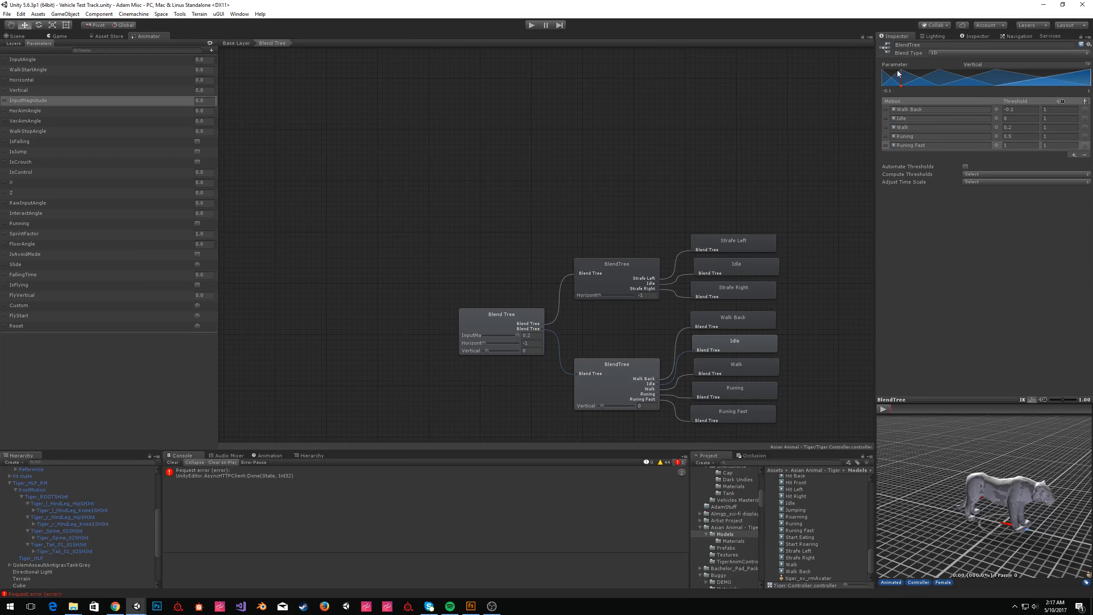
Preview the walk-run blend in the enlarged preview by scrubbing the parameter, then reselect the root Blend Tree.
{"action": "mouse_move", "coordinate": [901, 87]}
{"action": "left_mouse_down"}
{"action": "mouse_move", "coordinate": [981, 75]}
{"action": "mouse_move", "coordinate": [1046, 85]}
{"action": "mouse_move", "coordinate": [883, 82]}
{"action": "left_mouse_up"}
{"action": "left_click", "coordinate": [883, 409]}
{"action": "right_click", "coordinate": [960, 400]}
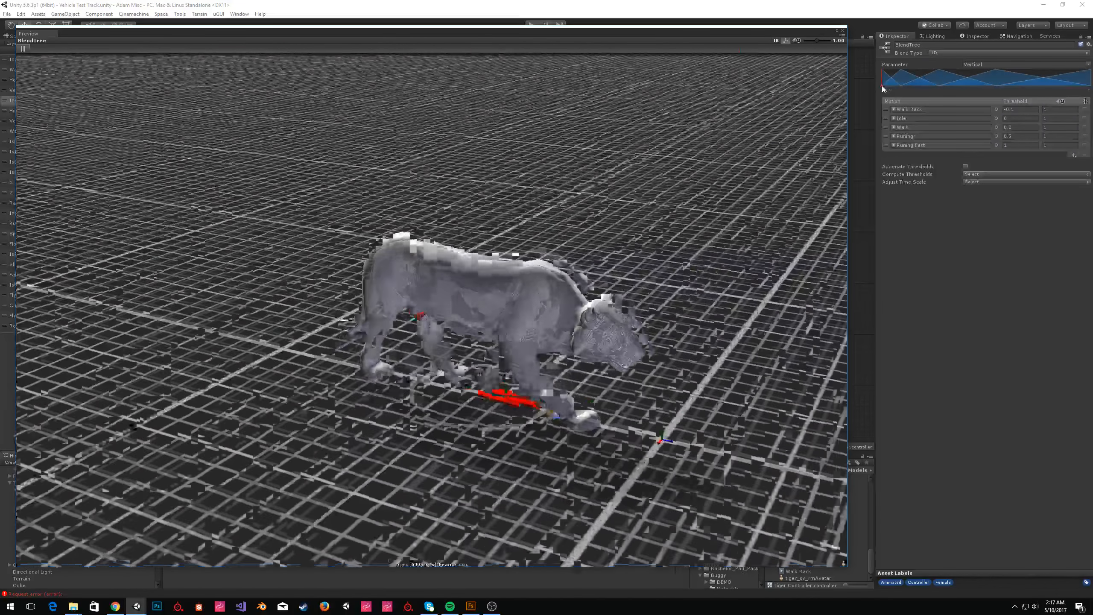
{"action": "left_click_drag", "start_coordinate": [882, 87], "coordinate": [938, 82]}
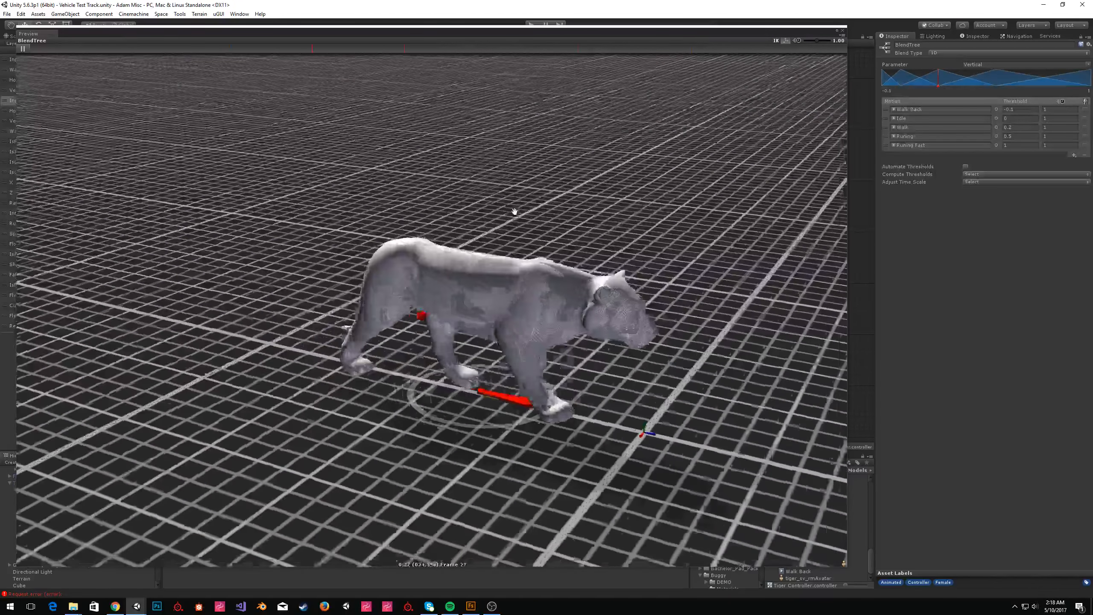
{"action": "mouse_move", "coordinate": [938, 81]}
{"action": "left_mouse_down"}
{"action": "mouse_move", "coordinate": [883, 92]}
{"action": "mouse_move", "coordinate": [997, 89]}
{"action": "mouse_move", "coordinate": [964, 89]}
{"action": "mouse_move", "coordinate": [1092, 102]}
{"action": "left_mouse_up"}
{"action": "left_click", "coordinate": [842, 30]}
{"action": "left_click", "coordinate": [501, 315]}
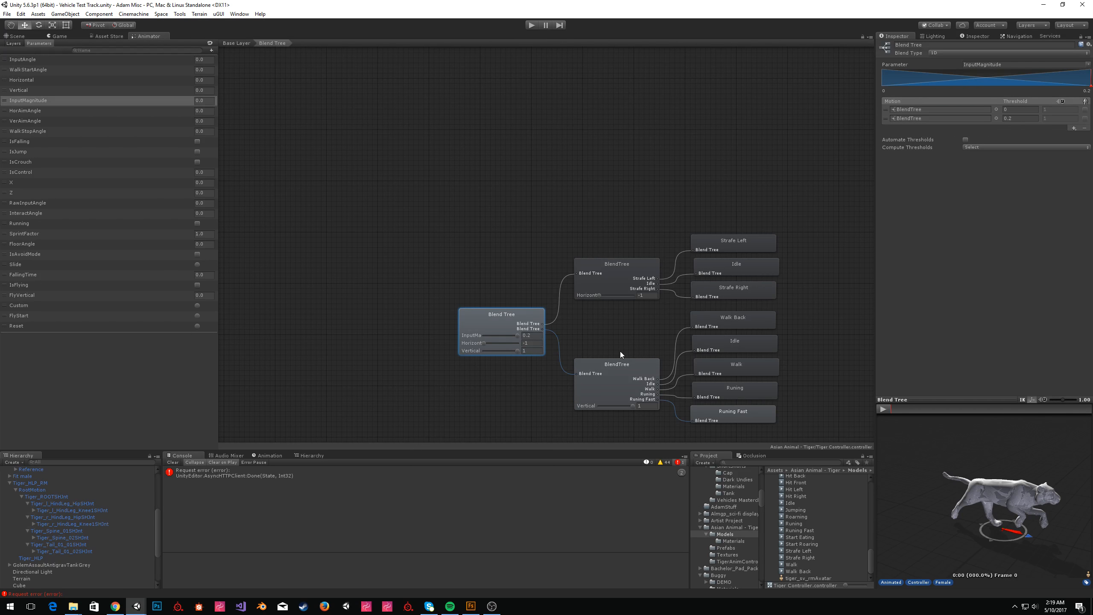
Remove both child blend trees from the root Blend Tree's motion list.
{"action": "left_click", "coordinate": [620, 372]}
{"action": "left_click", "coordinate": [521, 328]}
{"action": "left_click", "coordinate": [887, 118]}
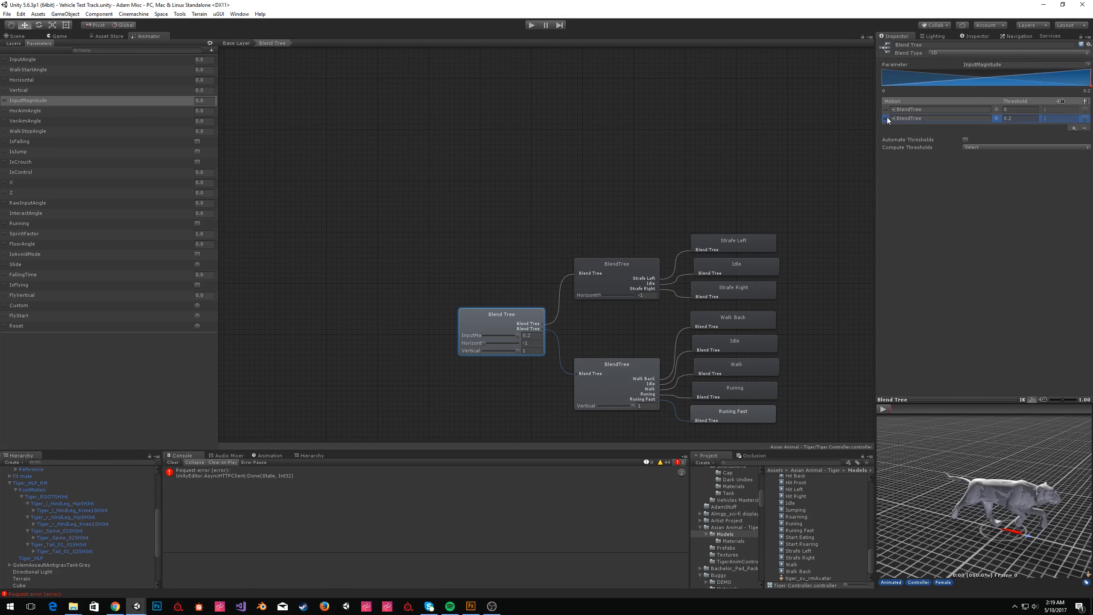
{"action": "left_click", "coordinate": [1085, 128]}
{"action": "key", "text": "Return"}
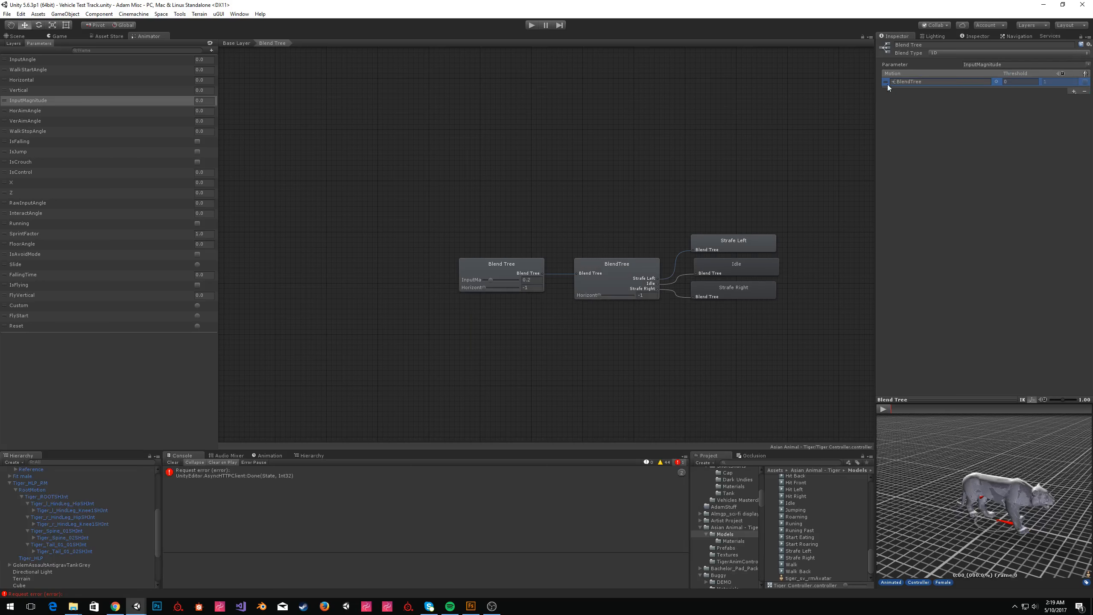
{"action": "left_click", "coordinate": [1084, 91]}
{"action": "key", "text": "Return"}
Set the blend type to 2D Freeform Directional with Horizontal and Vertical as the parameters.
{"action": "left_click", "coordinate": [963, 52]}
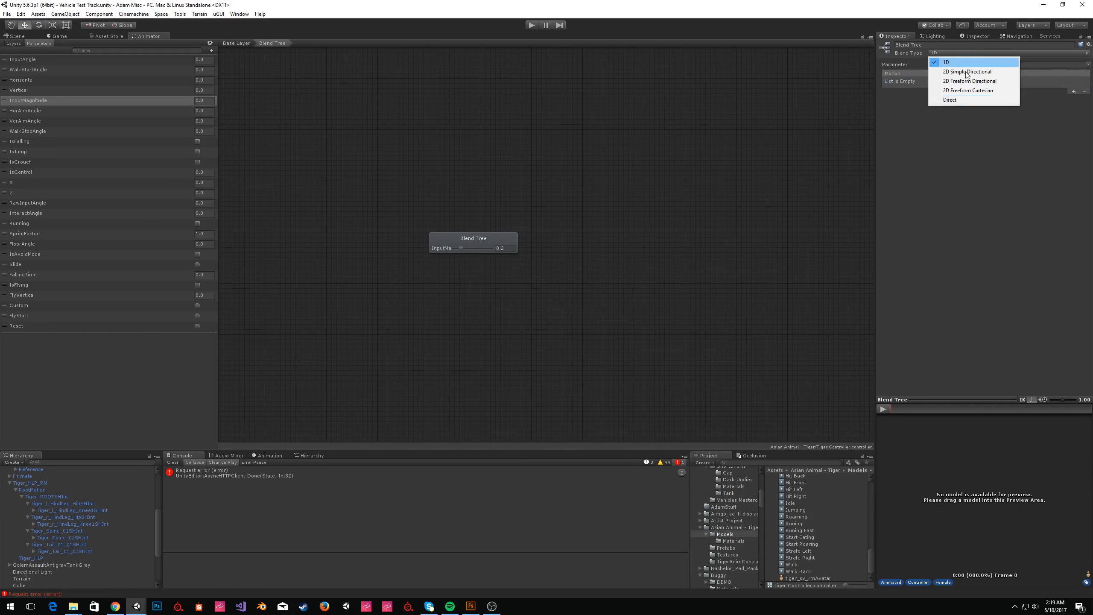
{"action": "left_click", "coordinate": [999, 82]}
{"action": "left_click", "coordinate": [1023, 64]}
{"action": "left_click", "coordinate": [1041, 92]}
{"action": "left_click", "coordinate": [1089, 64]}
{"action": "left_click", "coordinate": [1056, 100]}
Add seven empty motion fields to the blend tree.
{"action": "left_click", "coordinate": [1076, 91]}
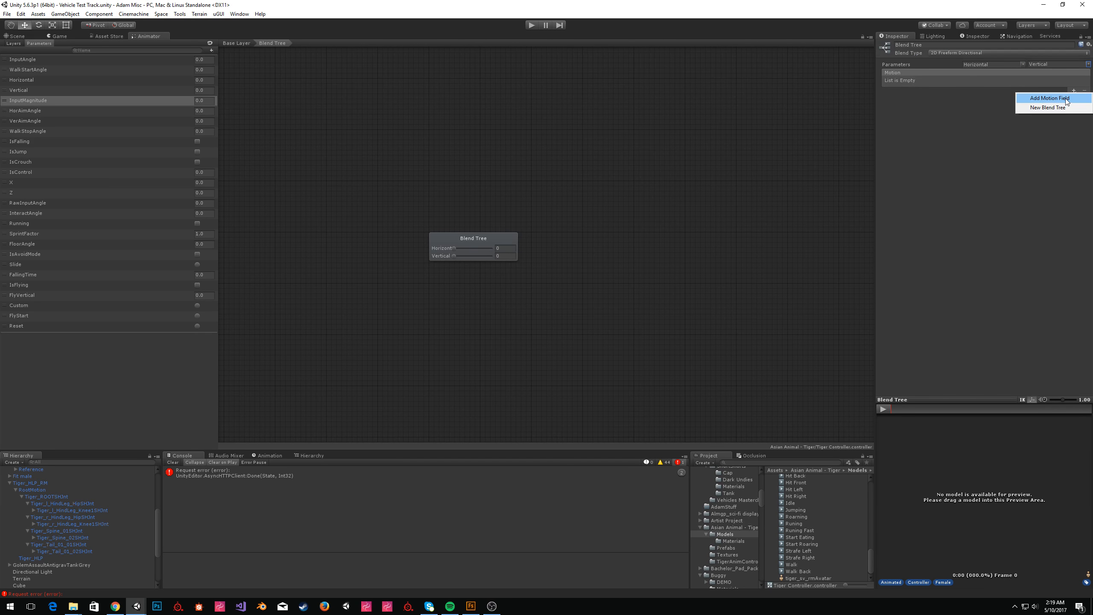
{"action": "left_click", "coordinate": [1050, 98]}
{"action": "left_click", "coordinate": [1075, 91]}
{"action": "left_click", "coordinate": [1050, 98]}
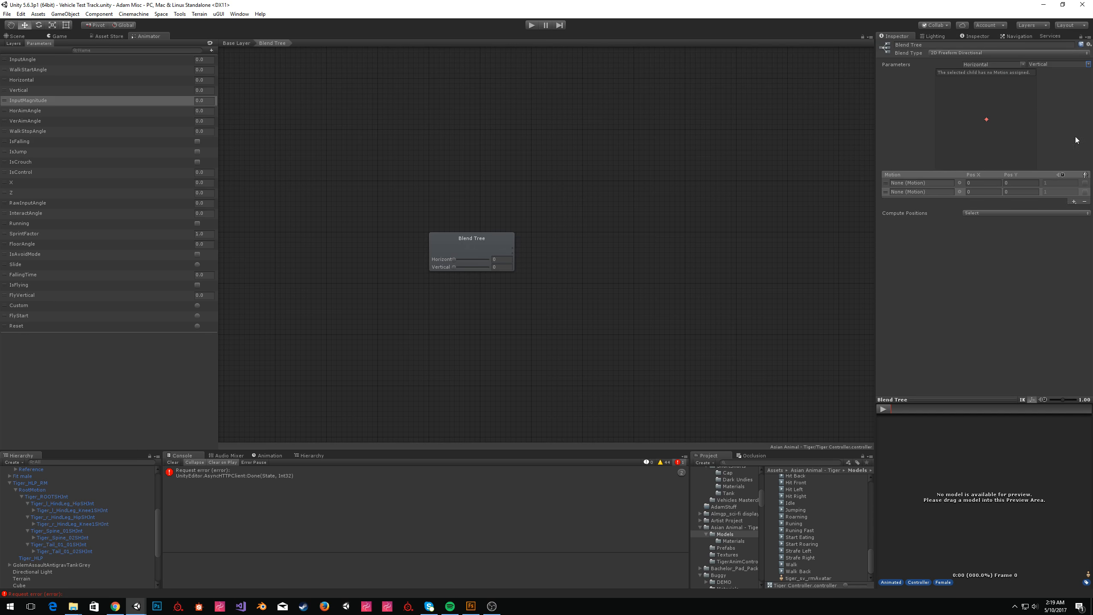
{"action": "left_click", "coordinate": [1073, 201]}
{"action": "left_click", "coordinate": [1050, 208]}
{"action": "left_click", "coordinate": [1075, 213]}
{"action": "left_click", "coordinate": [1050, 218]}
{"action": "left_click", "coordinate": [1074, 221]}
{"action": "left_click", "coordinate": [1050, 227]}
{"action": "left_click", "coordinate": [1073, 230]}
{"action": "left_click", "coordinate": [1050, 237]}
{"action": "left_click", "coordinate": [1074, 238]}
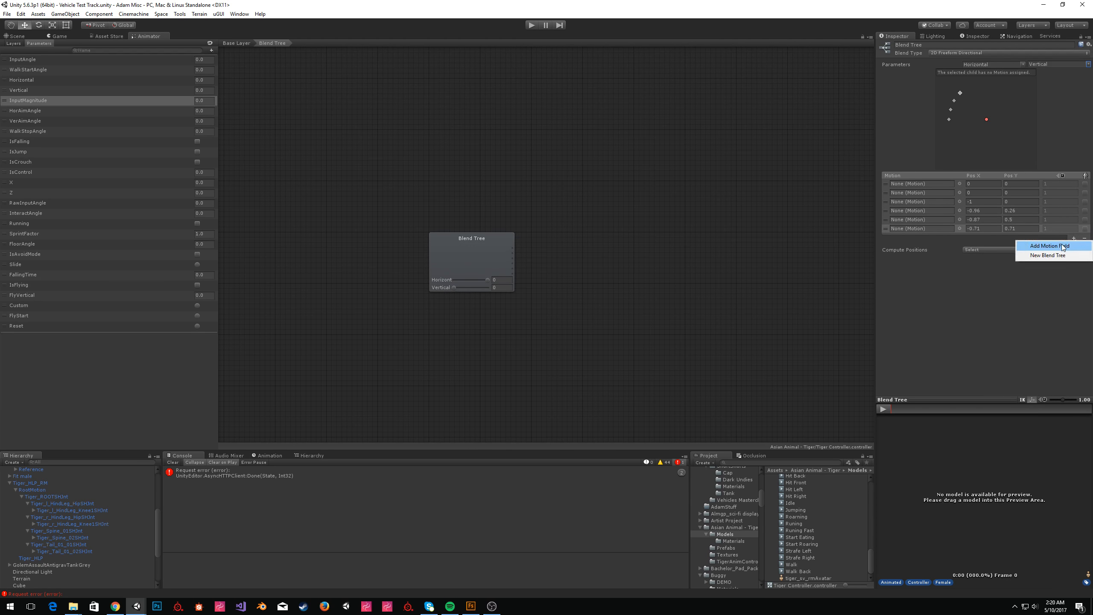
{"action": "left_click", "coordinate": [1061, 244]}
Switch the blend type to 2D Freeform Cartesian and assign Strafe Left and Strafe Right to the first two fields.
{"action": "left_click", "coordinate": [990, 53]}
{"action": "left_click", "coordinate": [974, 90]}
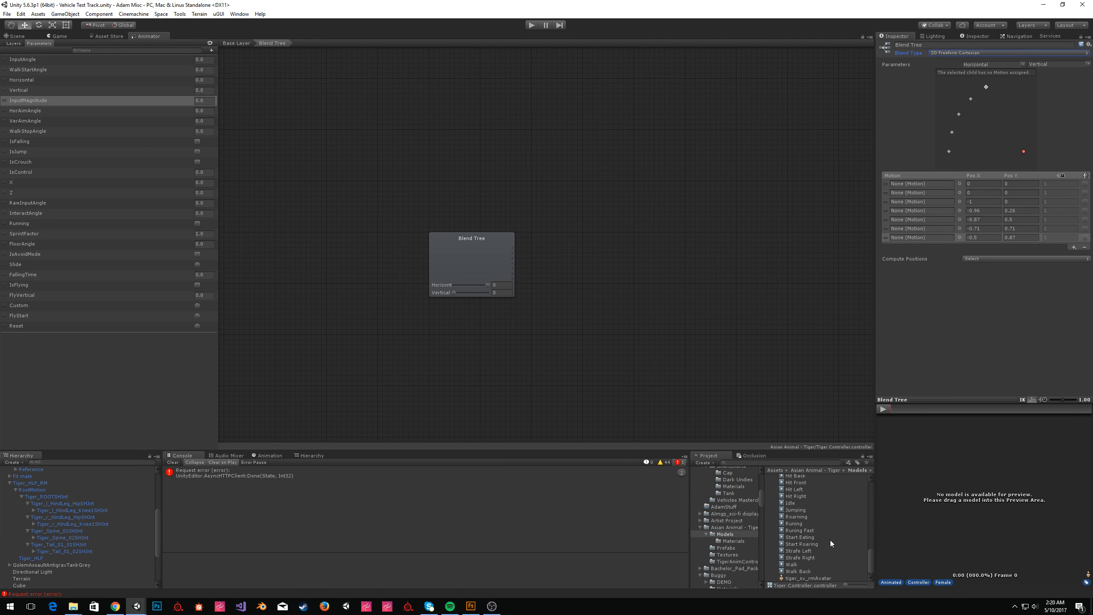
{"action": "scroll", "coordinate": [830, 540], "scroll_direction": "up", "scroll_amount": 2}
{"action": "scroll", "coordinate": [809, 523], "scroll_direction": "down", "scroll_amount": 2}
{"action": "left_click_drag", "start_coordinate": [909, 202], "coordinate": [907, 185]}
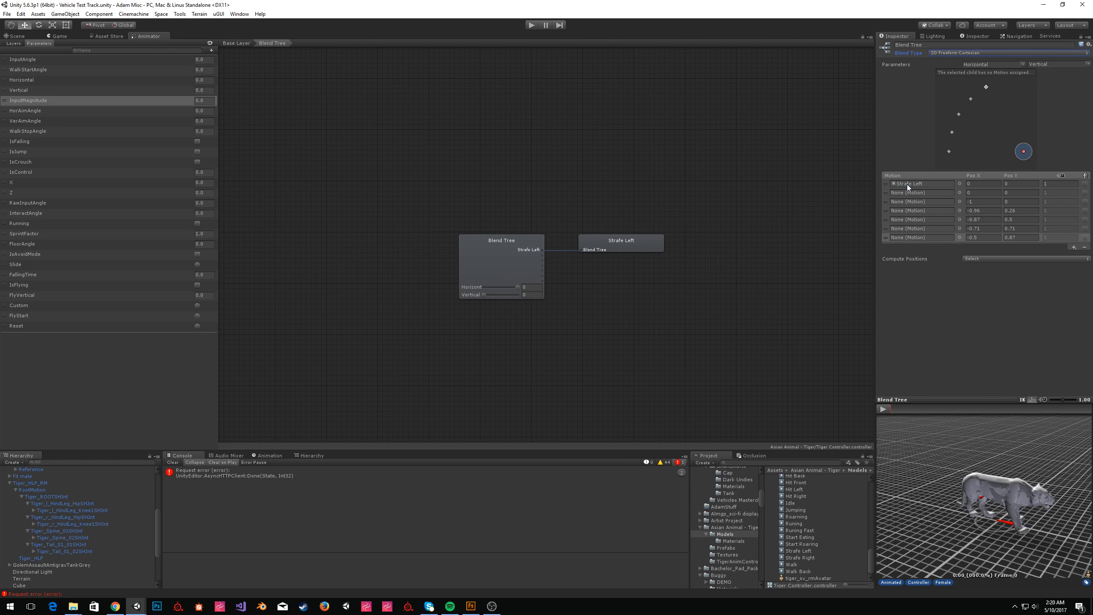
{"action": "left_click_drag", "start_coordinate": [807, 557], "coordinate": [924, 252]}
{"action": "left_click_drag", "start_coordinate": [894, 180], "coordinate": [902, 192]}
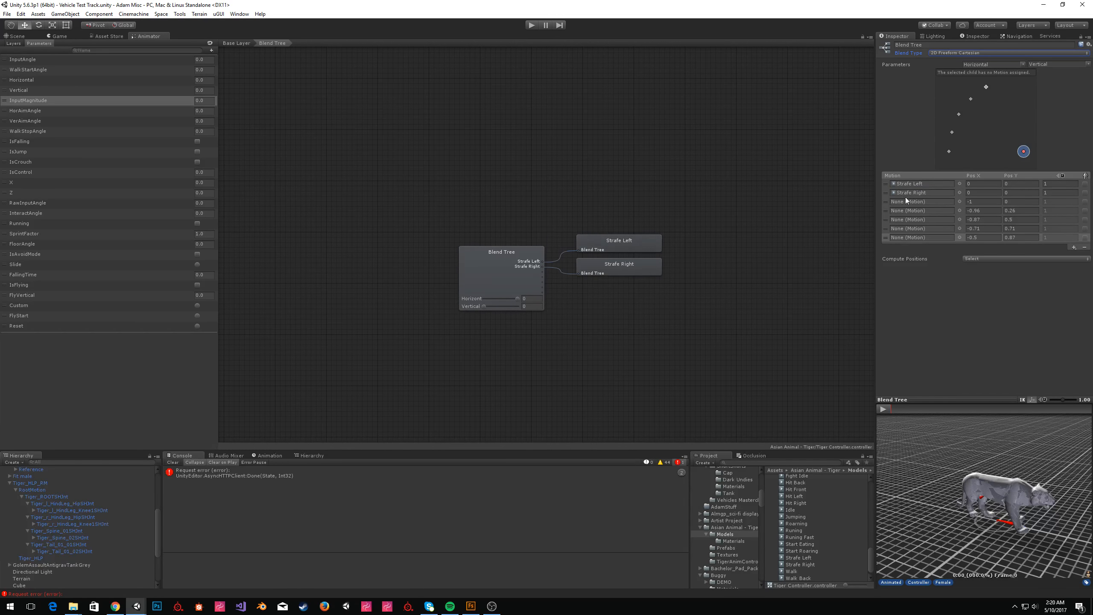
Position Strafe Left at -1, 0 and Strafe Right at 1, 0, and set Strafe Left's speed to 2.
{"action": "left_click", "coordinate": [975, 183]}
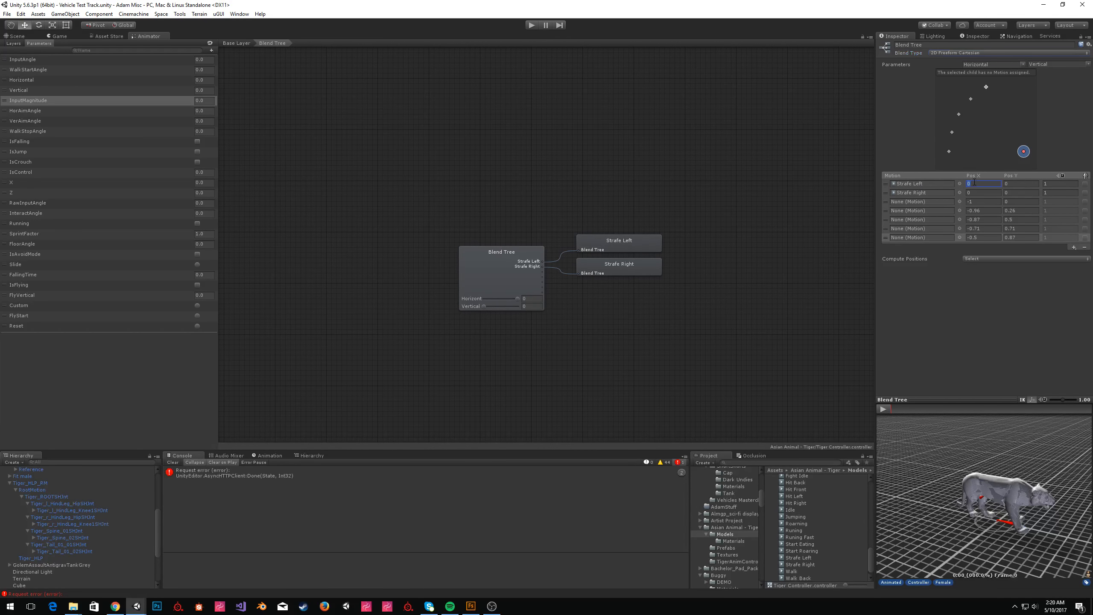
{"action": "left_click", "coordinate": [1023, 185]}
{"action": "key", "text": "Tab"}
{"action": "key", "text": "Tab"}
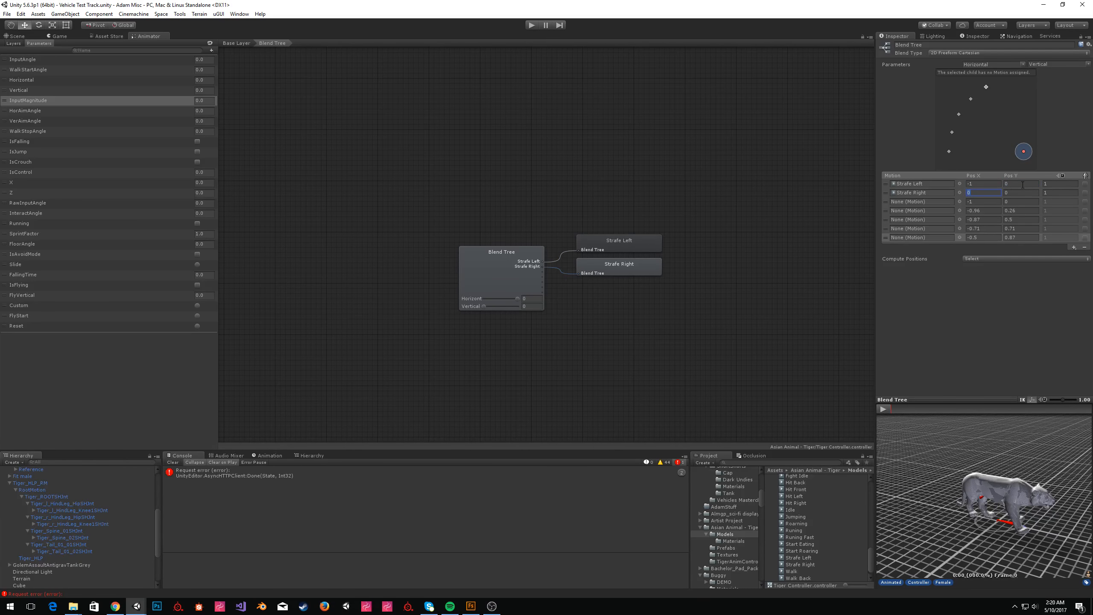
{"action": "type", "text": "1"}
{"action": "key", "text": "Tab"}
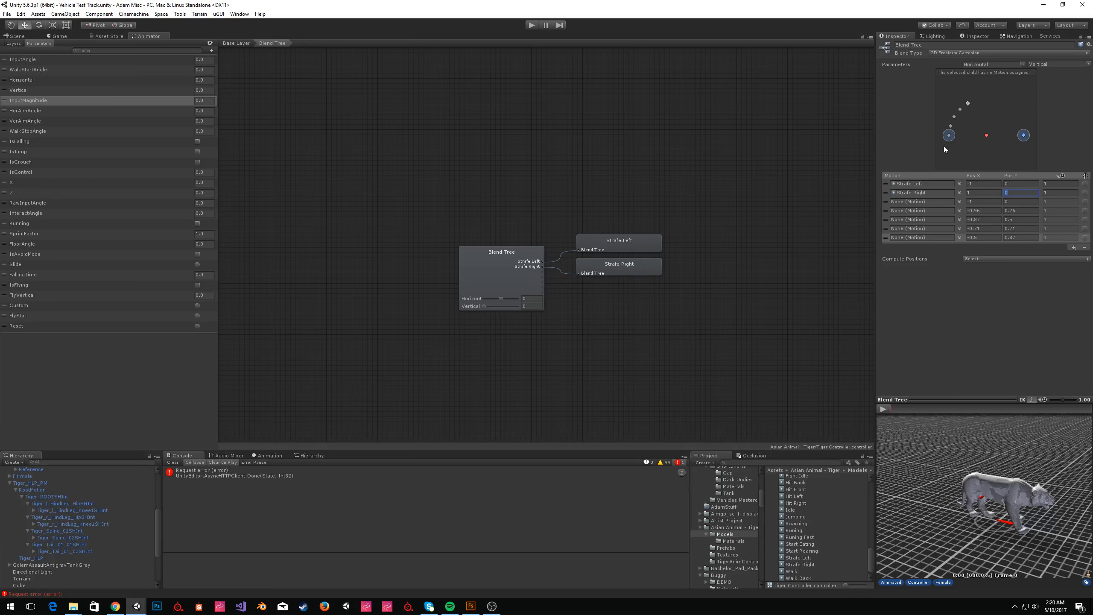
{"action": "left_click", "coordinate": [1049, 186]}
{"action": "type", "text": "2"}
Assign Idle to the third motion field at position 0, 0.
{"action": "left_click_drag", "start_coordinate": [789, 511], "coordinate": [929, 200]}
{"action": "left_click", "coordinate": [987, 201]}
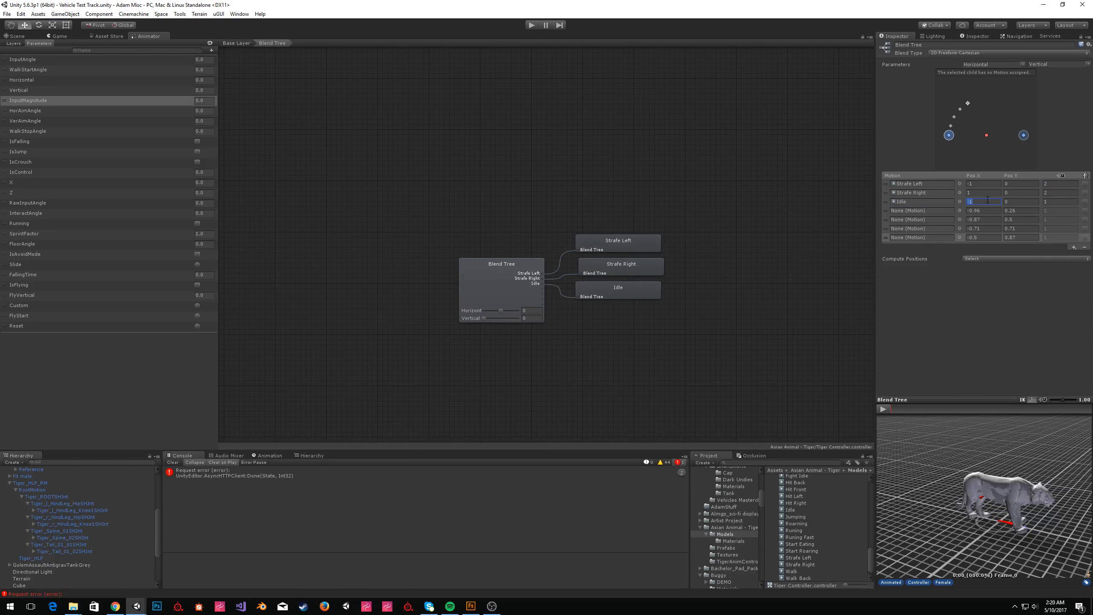
{"action": "type", "text": "0"}
{"action": "key", "text": "Tab"}
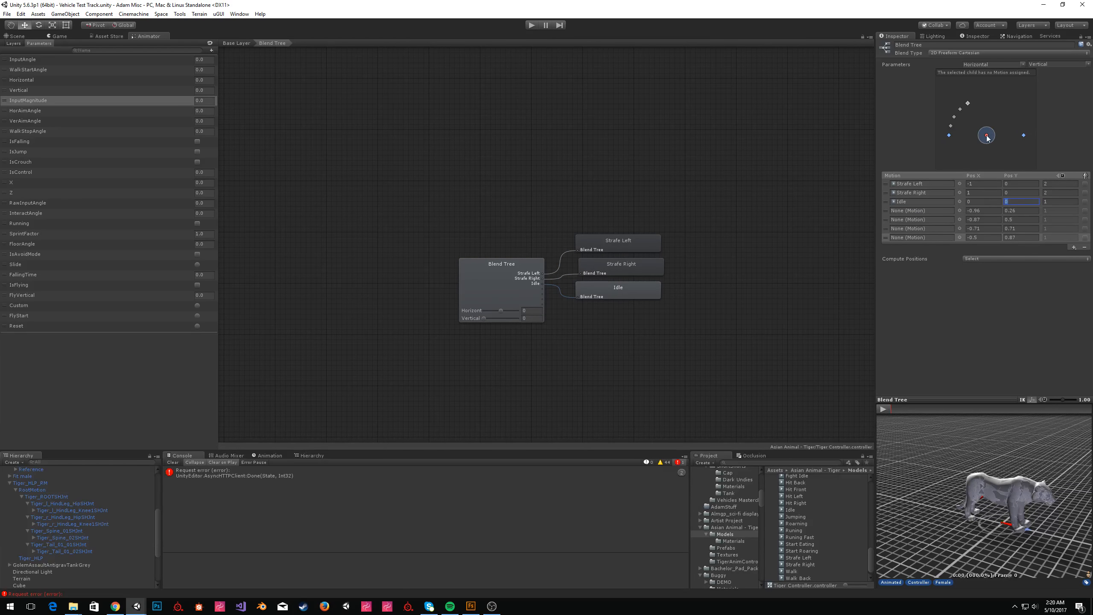
Assign Walk Back to the fourth motion field at position 0, -0.1.
{"action": "left_click", "coordinate": [983, 211]}
{"action": "type", "text": "0"}
{"action": "key", "text": "Tab"}
{"action": "type", "text": "-0.1"}
{"action": "left_click_drag", "start_coordinate": [795, 579], "coordinate": [925, 211]}
Assign Walk to the fifth motion field at position 0, 0.2.
{"action": "left_click", "coordinate": [989, 220]}
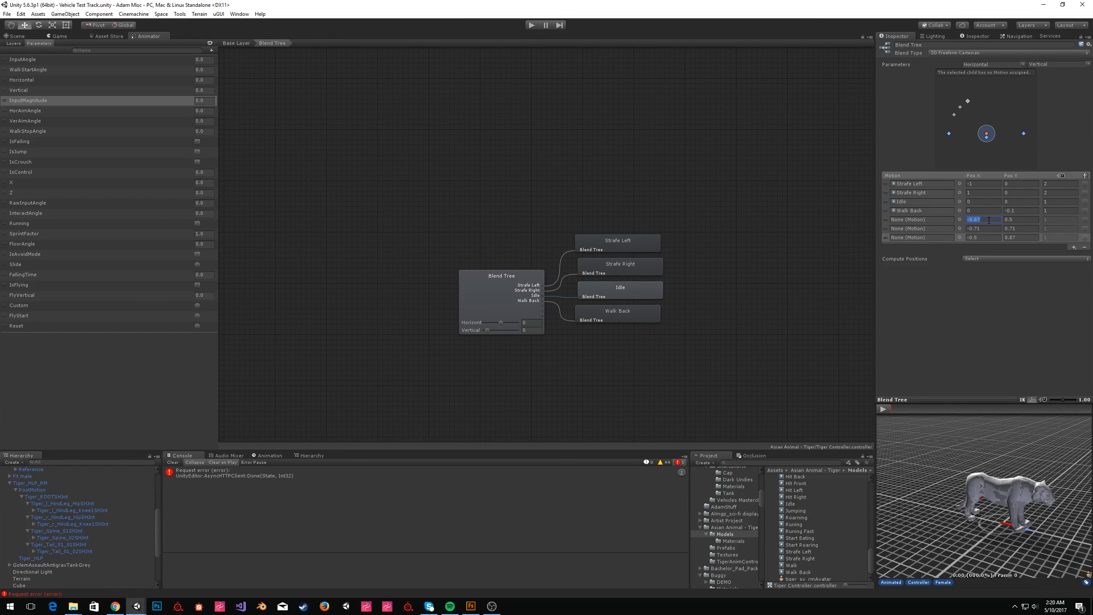
{"action": "type", "text": "0"}
{"action": "key", "text": "Tab"}
{"action": "type", "text": ".2"}
{"action": "left_click", "coordinate": [792, 566]}
{"action": "left_click_drag", "start_coordinate": [990, 236], "coordinate": [951, 217]}
Assign Running to the sixth motion field at position 0, 0.5.
{"action": "left_click_drag", "start_coordinate": [793, 525], "coordinate": [926, 228]}
{"action": "left_click", "coordinate": [990, 228]}
{"action": "type", "text": "0"}
{"action": "key", "text": "Tab"}
{"action": "type", "text": "0.5"}
Assign Running Fast to the seventh motion field at position 0, 1.
{"action": "left_click_drag", "start_coordinate": [800, 531], "coordinate": [921, 238]}
{"action": "left_click", "coordinate": [983, 238]}
{"action": "type", "text": "1"}
{"action": "key", "text": "Tab"}
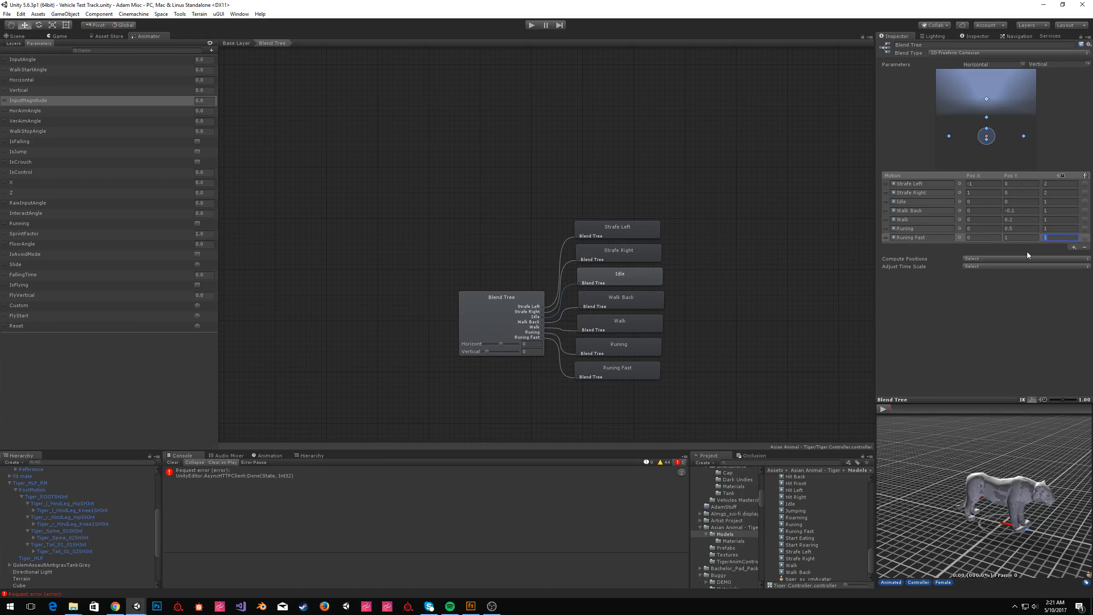
{"action": "left_click", "coordinate": [1015, 320]}
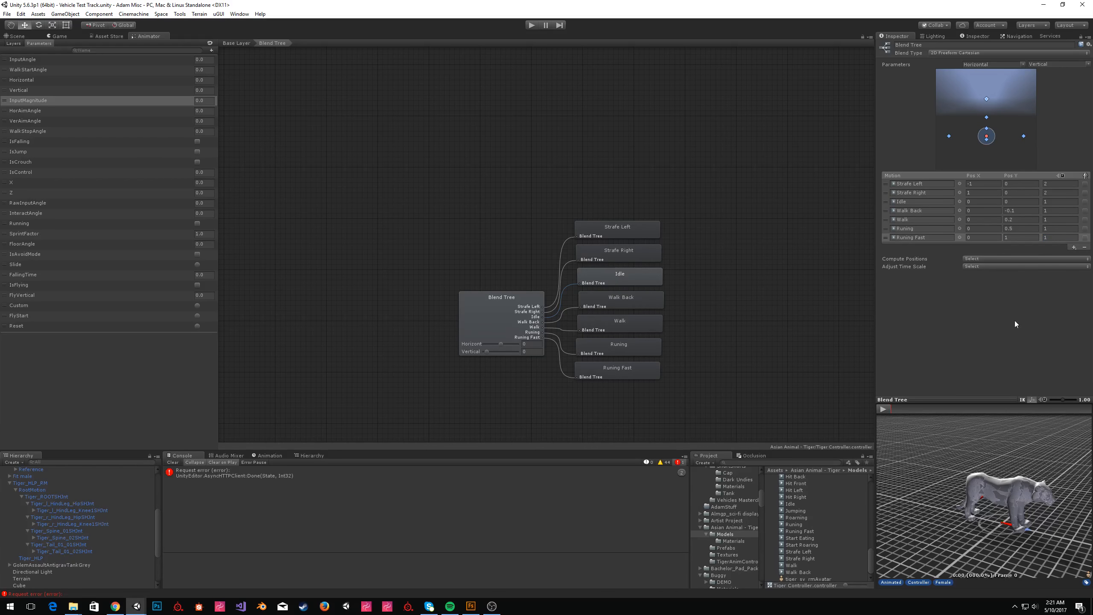
{"action": "left_click", "coordinate": [977, 260]}
{"action": "left_click", "coordinate": [999, 243]}
Preview the 2D blend in a floating preview window by playing it and scrubbing the Horizontal and Vertical parameters.
{"action": "right_click", "coordinate": [947, 401]}
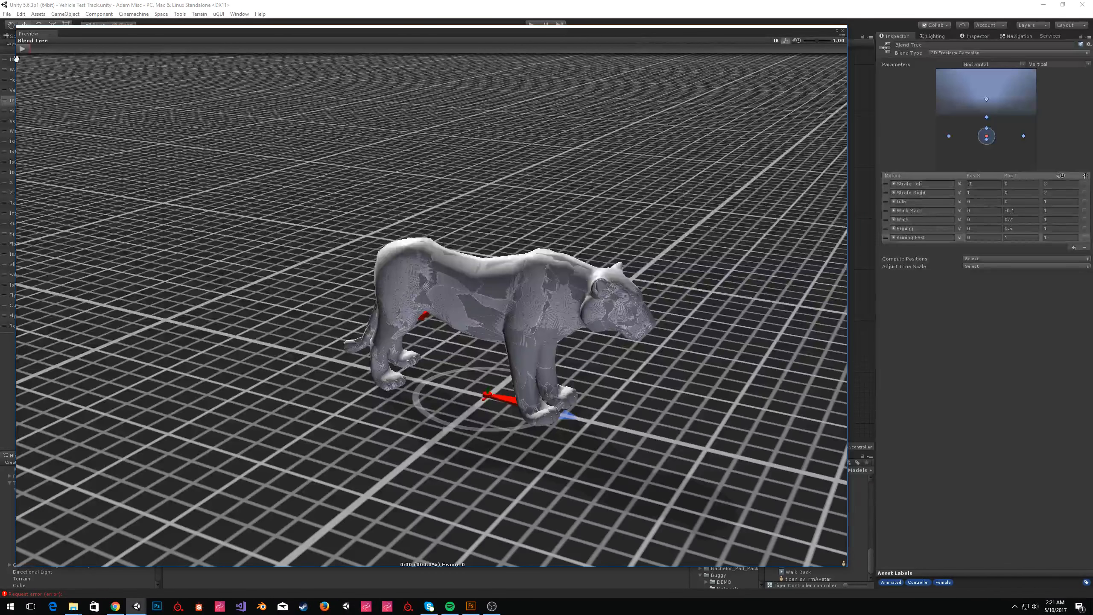
{"action": "left_click_drag", "start_coordinate": [16, 58], "coordinate": [366, 59]}
{"action": "left_click_drag", "start_coordinate": [466, 39], "coordinate": [652, 44]}
{"action": "middle_click_drag", "start_coordinate": [471, 178], "coordinate": [297, 166]}
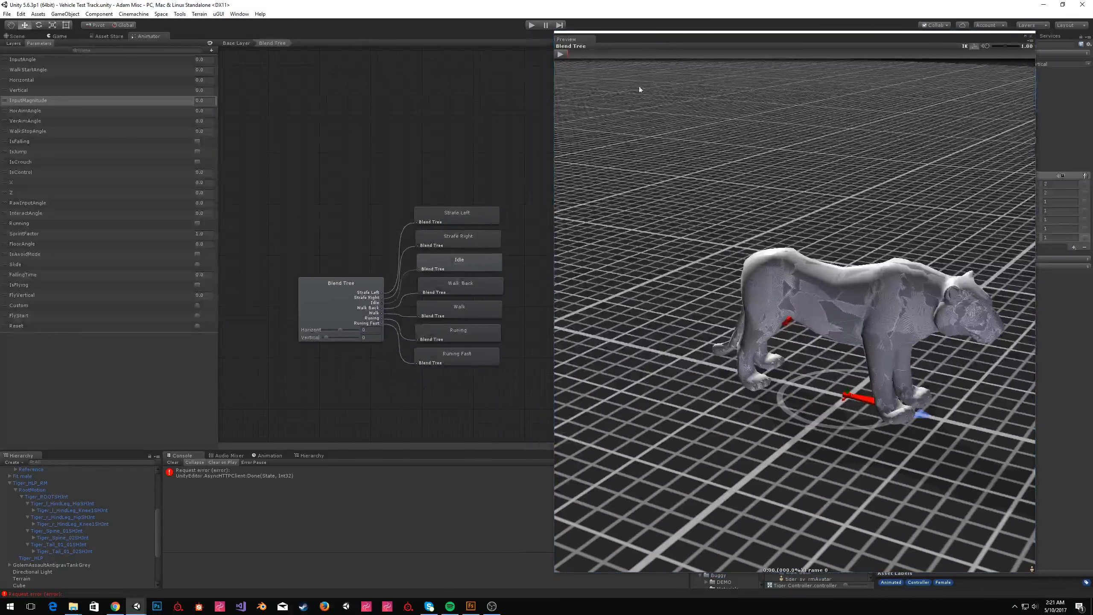
{"action": "left_click", "coordinate": [560, 54]}
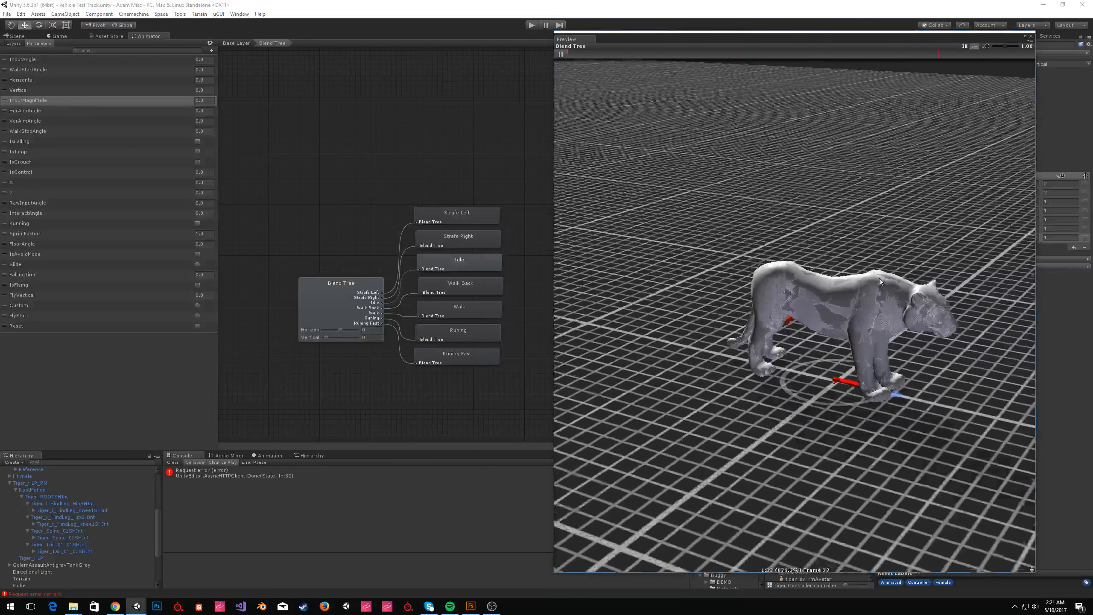
{"action": "left_click_drag", "start_coordinate": [313, 334], "coordinate": [324, 337]}
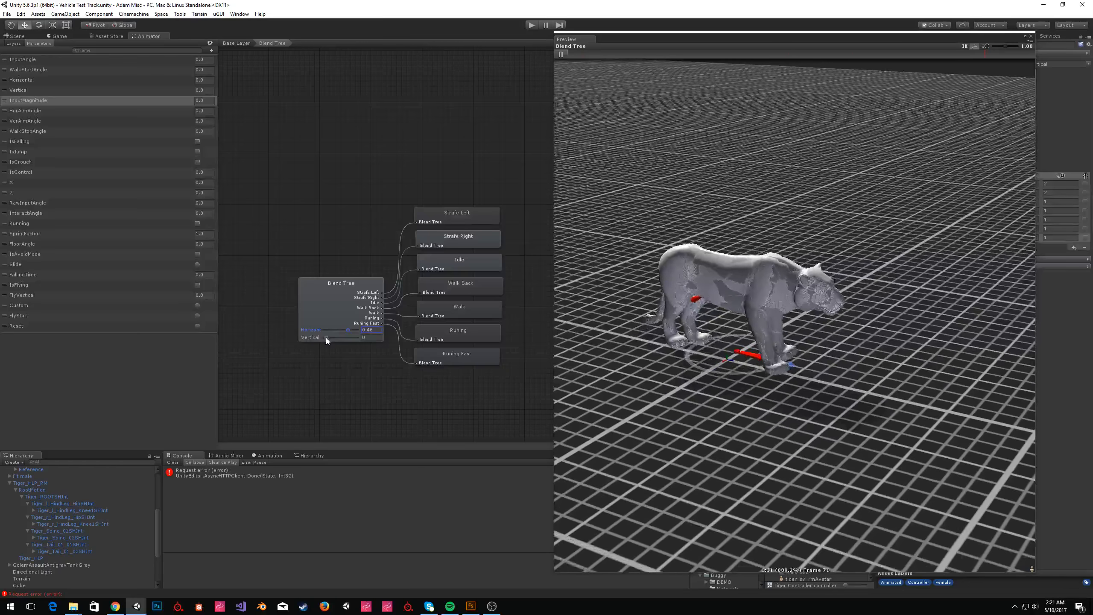
{"action": "left_click_drag", "start_coordinate": [326, 337], "coordinate": [366, 331]}
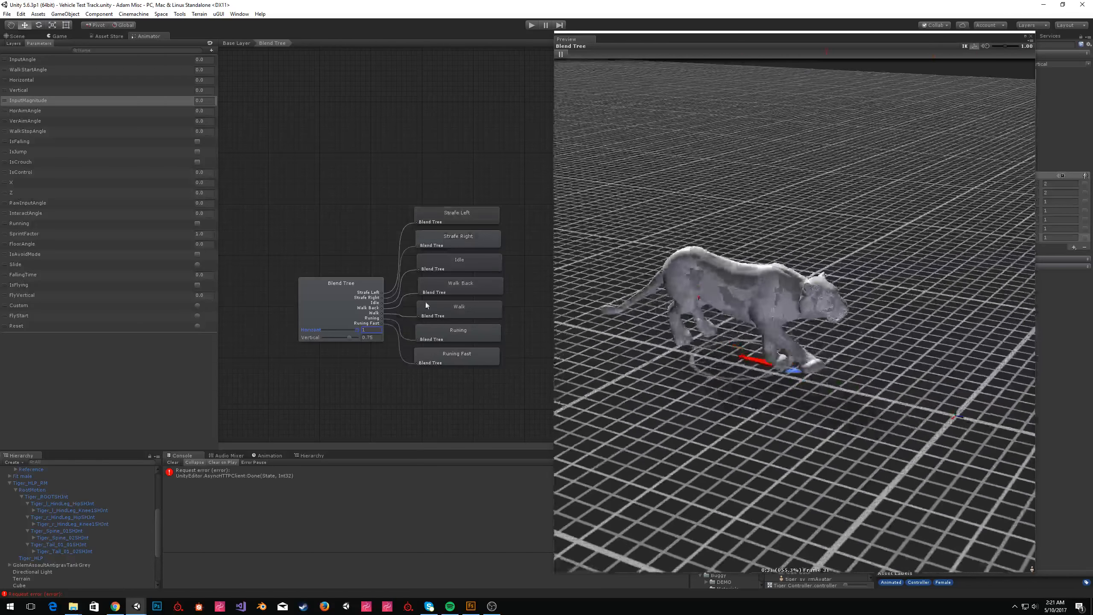
{"action": "left_click_drag", "start_coordinate": [813, 39], "coordinate": [534, 315]}
Set the first Strafe Left field's speed to 1.
{"action": "left_click", "coordinate": [1059, 184]}
{"action": "type", "text": "1"}
{"action": "left_click", "coordinate": [1059, 193]}
Add Strafe Left and Strafe Right motion fields and set both their Pos Y values to 1.
{"action": "type", "text": "1"}
{"action": "left_click", "coordinate": [1074, 247]}
{"action": "left_click", "coordinate": [976, 247]}
{"action": "type", "text": "0"}
{"action": "left_click", "coordinate": [1019, 247]}
{"action": "left_click", "coordinate": [981, 256]}
{"action": "type", "text": "0"}
{"action": "left_click", "coordinate": [1028, 247]}
{"action": "type", "text": "1"}
{"action": "left_click", "coordinate": [1027, 254]}
Set the new Strafe Left field's Pos X to -1 and the new Strafe Right field's Pos X to 1.
{"action": "type", "text": "1"}
{"action": "key", "text": "ctrl+z"}
{"action": "left_click", "coordinate": [989, 247]}
{"action": "type", "text": "-1"}
{"action": "key", "text": "Tab"}
{"action": "key", "text": "Tab"}
{"action": "key", "text": "Tab"}
{"action": "key", "text": "Tab"}
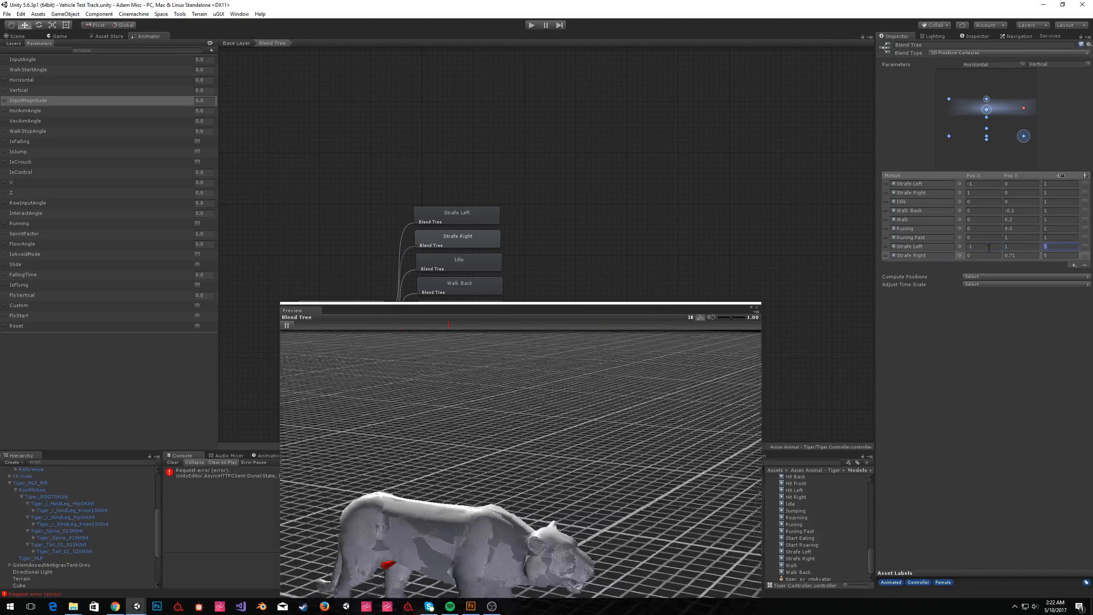
{"action": "type", "text": "1"}
{"action": "key", "text": "Tab"}
{"action": "type", "text": "1"}
{"action": "key", "text": "Tab"}
Add two more motion fields to the blend tree.
{"action": "left_click_drag", "start_coordinate": [516, 304], "coordinate": [771, 38]}
{"action": "scroll", "coordinate": [766, 318], "scroll_direction": "down", "scroll_amount": 5}
{"action": "left_click_drag", "start_coordinate": [356, 364], "coordinate": [354, 390]}
{"action": "scroll", "coordinate": [345, 362], "scroll_direction": "up", "scroll_amount": 1}
{"action": "scroll", "coordinate": [749, 327], "scroll_direction": "up", "scroll_amount": 5}
{"action": "left_click_drag", "start_coordinate": [697, 45], "coordinate": [438, 210]}
{"action": "left_click", "coordinate": [1074, 265]}
{"action": "left_click", "coordinate": [1054, 273]}
{"action": "left_click", "coordinate": [1074, 274]}
{"action": "left_click", "coordinate": [1054, 283]}
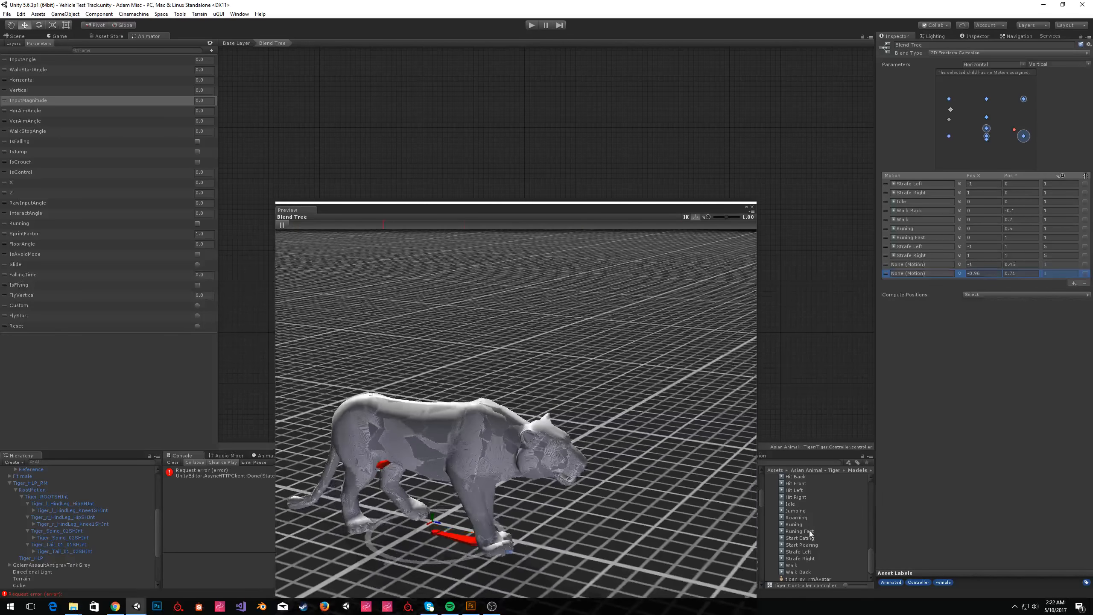
Assign Running Fast to both new fields, positioned at -0.5, 1 and 0.5, 1.
{"action": "left_click_drag", "start_coordinate": [799, 524], "coordinate": [887, 486]}
{"action": "left_click_drag", "start_coordinate": [801, 529], "coordinate": [912, 265]}
{"action": "left_click_drag", "start_coordinate": [801, 531], "coordinate": [921, 273]}
{"action": "left_click", "coordinate": [981, 264]}
{"action": "type", "text": "-0.5"}
{"action": "left_click", "coordinate": [981, 273]}
{"action": "type", "text": "0.5"}
{"action": "left_click", "coordinate": [1021, 266]}
{"action": "type", "text": "1"}
{"action": "left_click", "coordinate": [1023, 273]}
{"action": "type", "text": "1"}
{"action": "left_click", "coordinate": [1022, 266]}
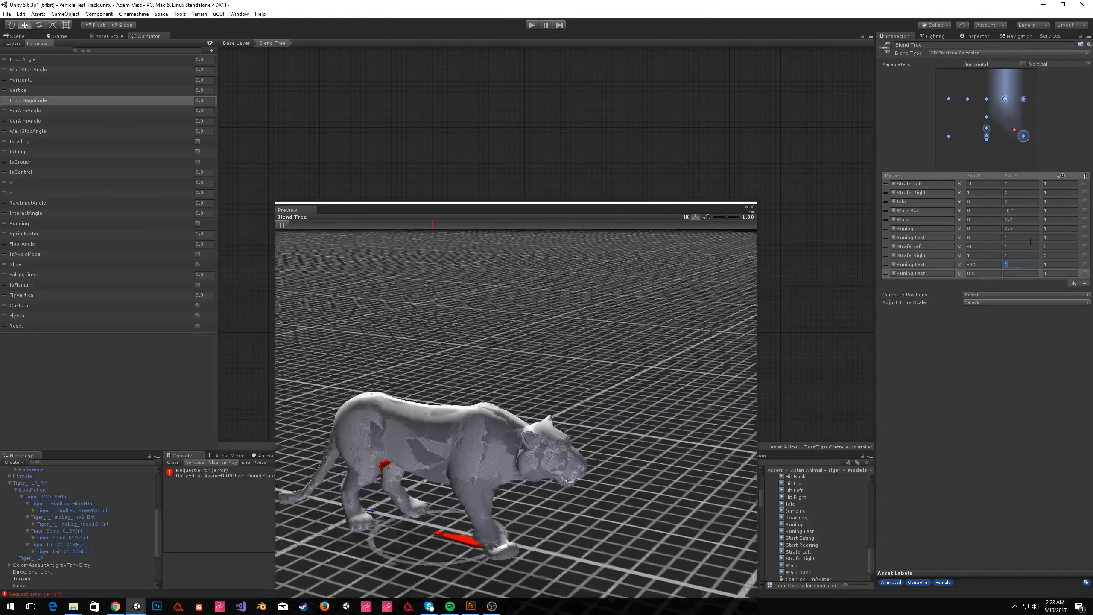
Check the finished blend by scrubbing the Horizontal and Vertical parameters while the preview plays.
{"action": "left_click_drag", "start_coordinate": [659, 203], "coordinate": [762, 88]}
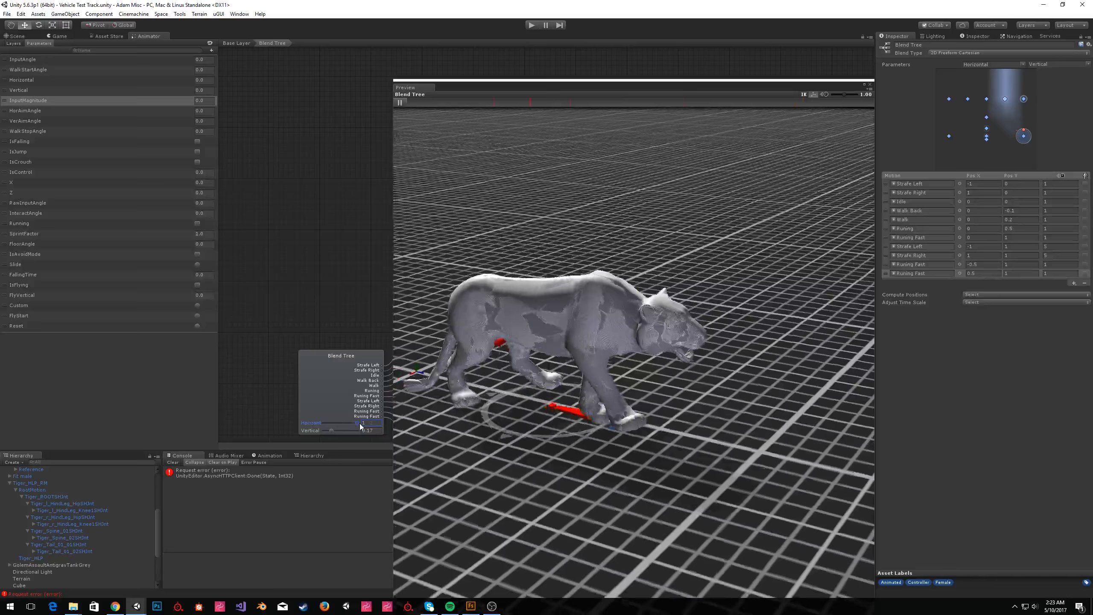
{"action": "mouse_move", "coordinate": [353, 423]}
{"action": "left_mouse_down"}
{"action": "mouse_move", "coordinate": [314, 422]}
{"action": "mouse_move", "coordinate": [363, 426]}
{"action": "left_mouse_up"}
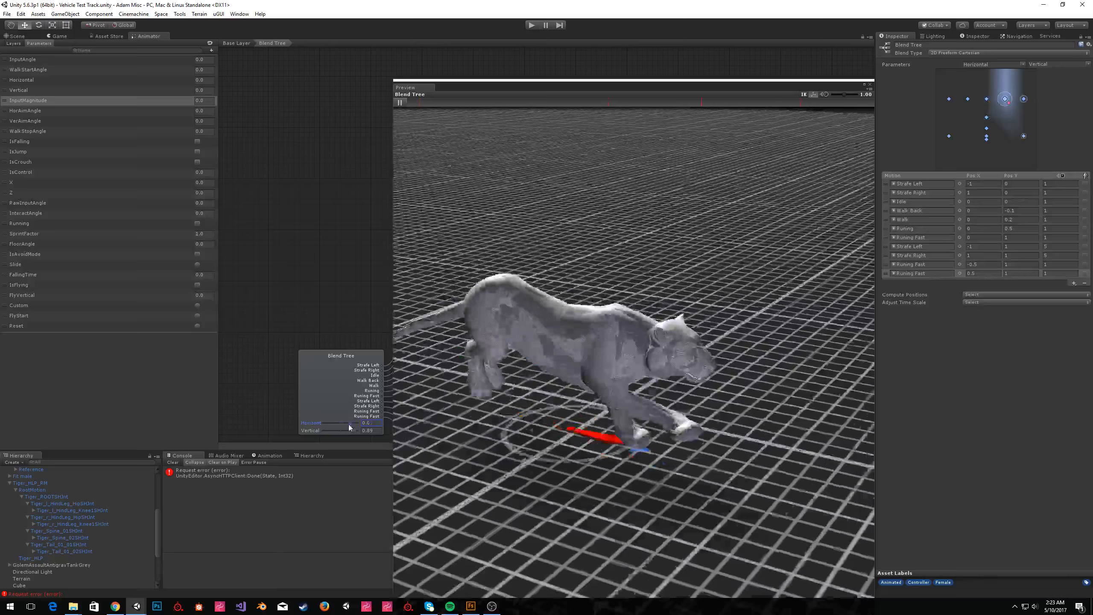
{"action": "left_click_drag", "start_coordinate": [362, 425], "coordinate": [332, 423]}
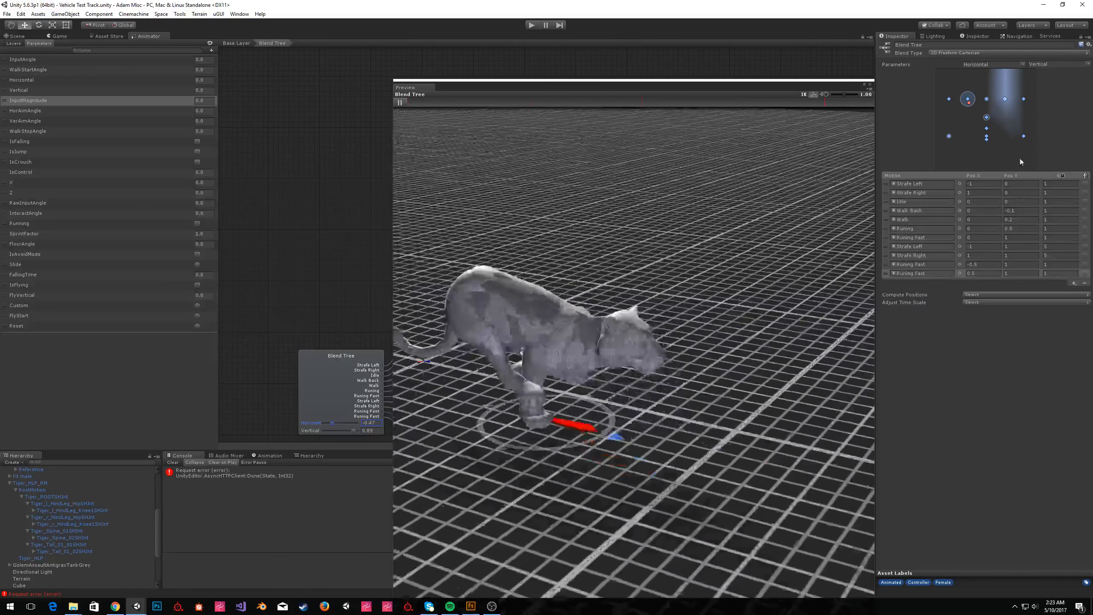
{"action": "left_click_drag", "start_coordinate": [333, 424], "coordinate": [345, 426]}
{"action": "left_click_drag", "start_coordinate": [354, 431], "coordinate": [335, 430]}
{"action": "left_click", "coordinate": [870, 85]}
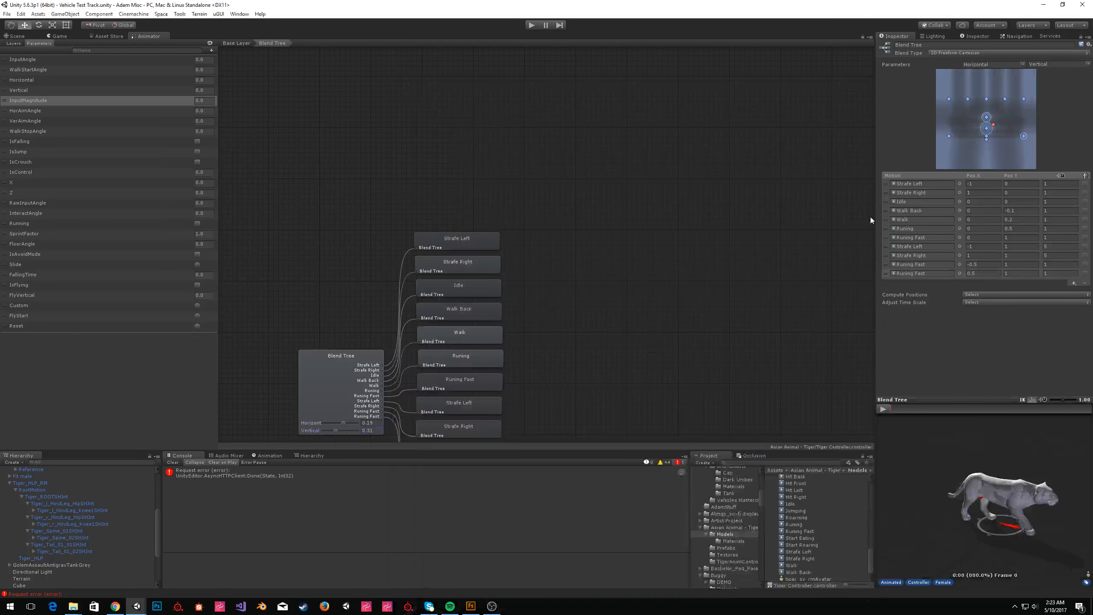
{"action": "left_click", "coordinate": [605, 258]}
{"action": "middle_click_drag", "start_coordinate": [500, 289], "coordinate": [589, 208]}
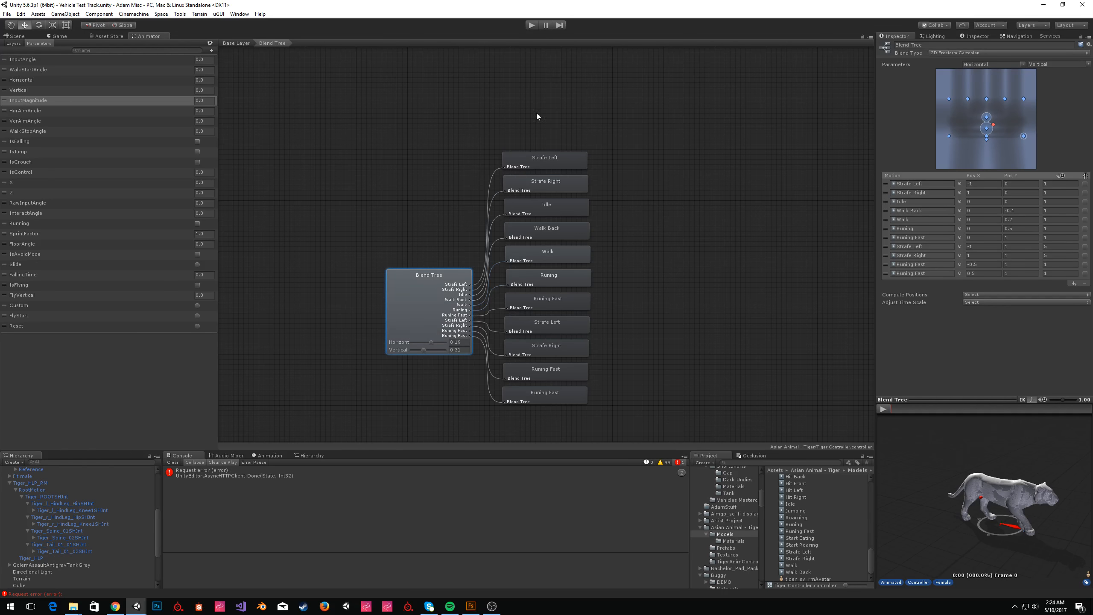
Return to the Base Layer and rename the Blend Tree state to Basic Motion.
{"action": "left_click", "coordinate": [236, 44]}
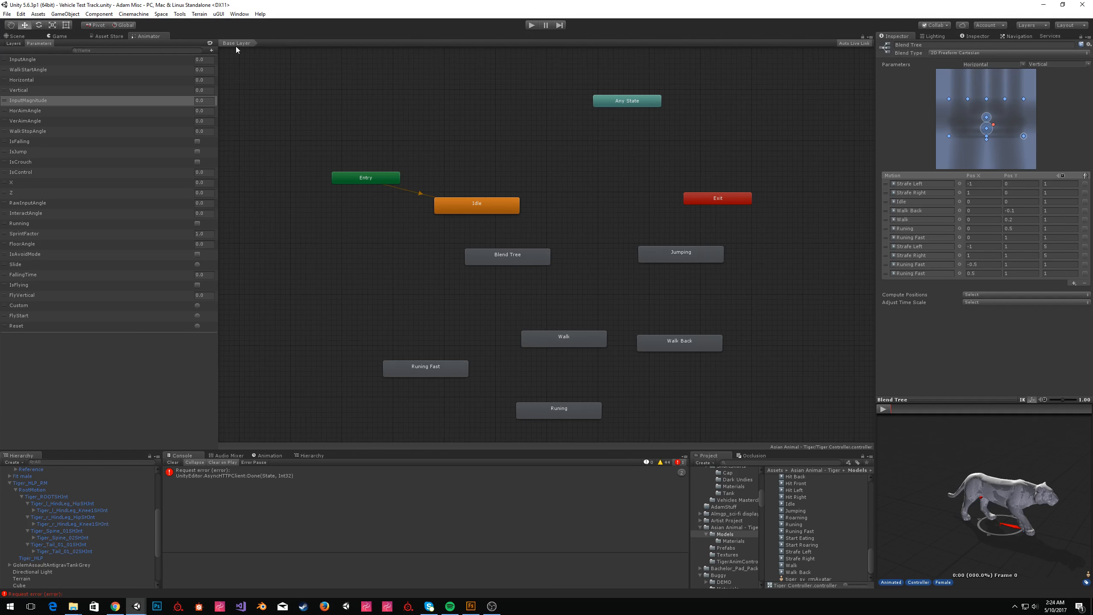
{"action": "left_click", "coordinate": [516, 261]}
{"action": "left_click", "coordinate": [935, 53]}
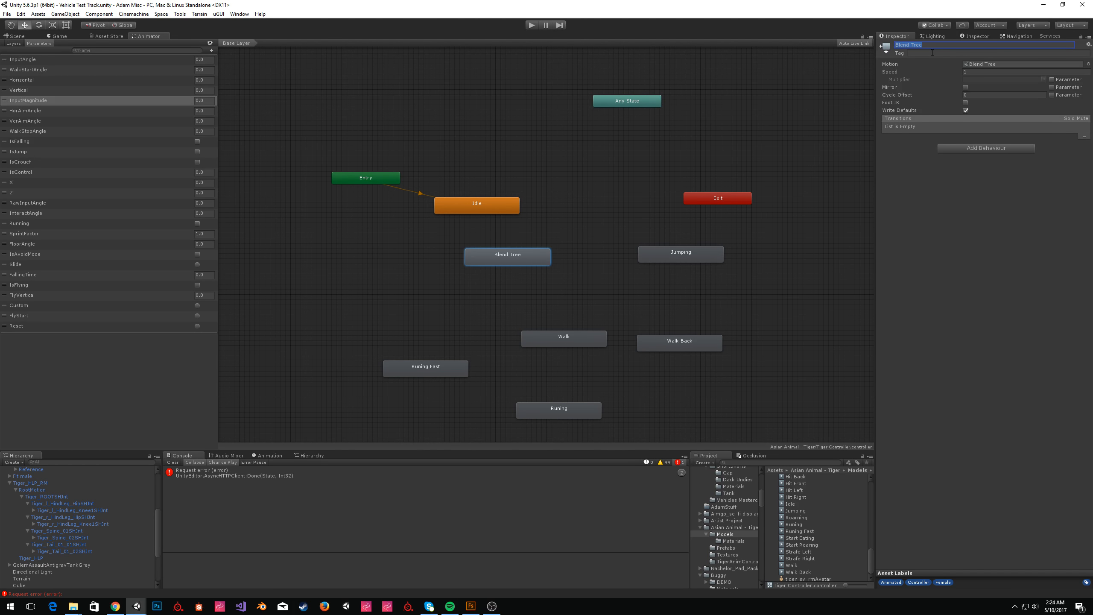
{"action": "type", "text": "Basic Motion"}
{"action": "key", "text": "Return"}
Set Basic Motion as the layer default state and delete the Idle state.
{"action": "right_click", "coordinate": [524, 254]}
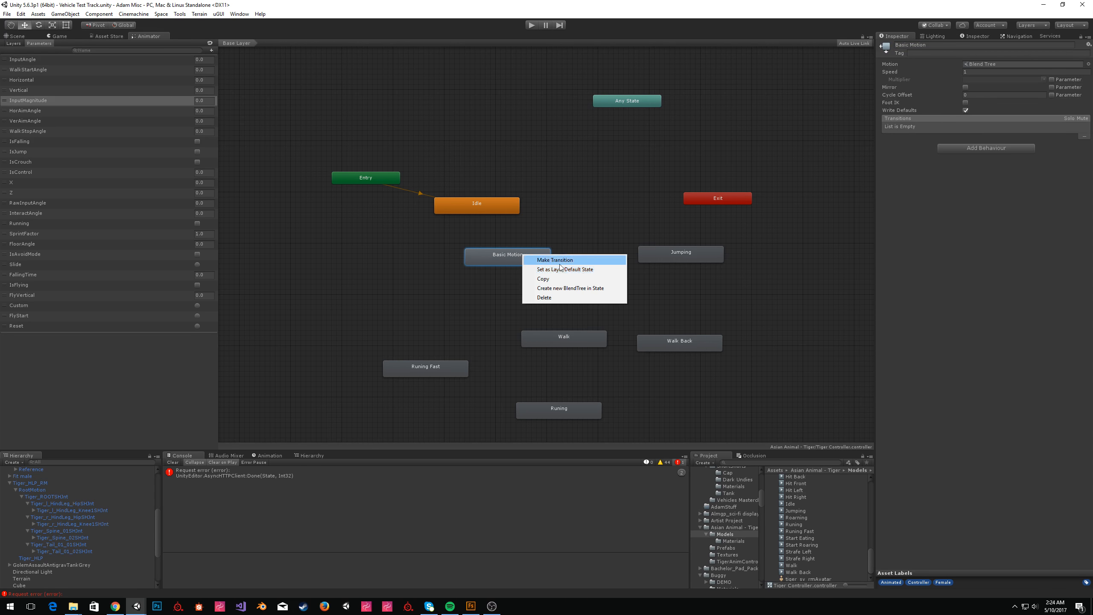
{"action": "left_click", "coordinate": [566, 270]}
{"action": "left_click", "coordinate": [476, 199]}
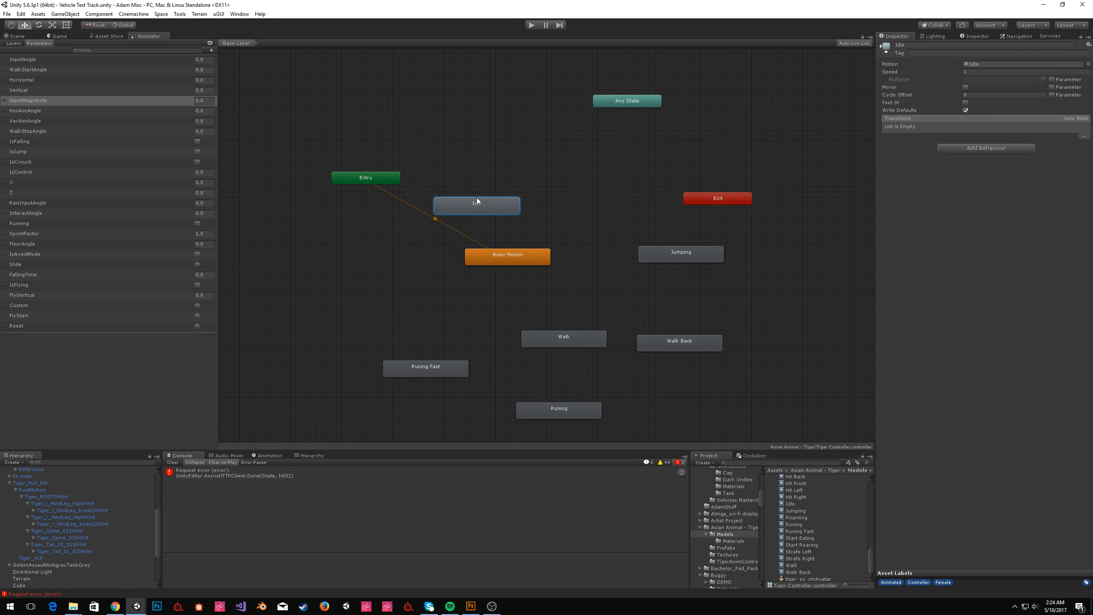
{"action": "key", "text": "Delete"}
Delete the Walk, Walk Back, Running and Running Fast states from the Base Layer.
{"action": "left_click_drag", "start_coordinate": [526, 258], "coordinate": [541, 228]}
{"action": "left_click", "coordinate": [639, 209]}
{"action": "left_click_drag", "start_coordinate": [748, 311], "coordinate": [383, 430]}
{"action": "key", "text": "Delete"}
{"action": "left_click_drag", "start_coordinate": [528, 227], "coordinate": [523, 232]}
{"action": "left_click", "coordinate": [680, 259]}
{"action": "left_click_drag", "start_coordinate": [795, 511], "coordinate": [637, 363]}
{"action": "left_click", "coordinate": [689, 365]}
{"action": "key", "text": "Delete"}
Make a transition from Basic Motion to Jumping and select it for editing.
{"action": "left_click", "coordinate": [527, 224]}
{"action": "right_click", "coordinate": [549, 224]}
{"action": "left_click", "coordinate": [589, 229]}
{"action": "left_click", "coordinate": [670, 256]}
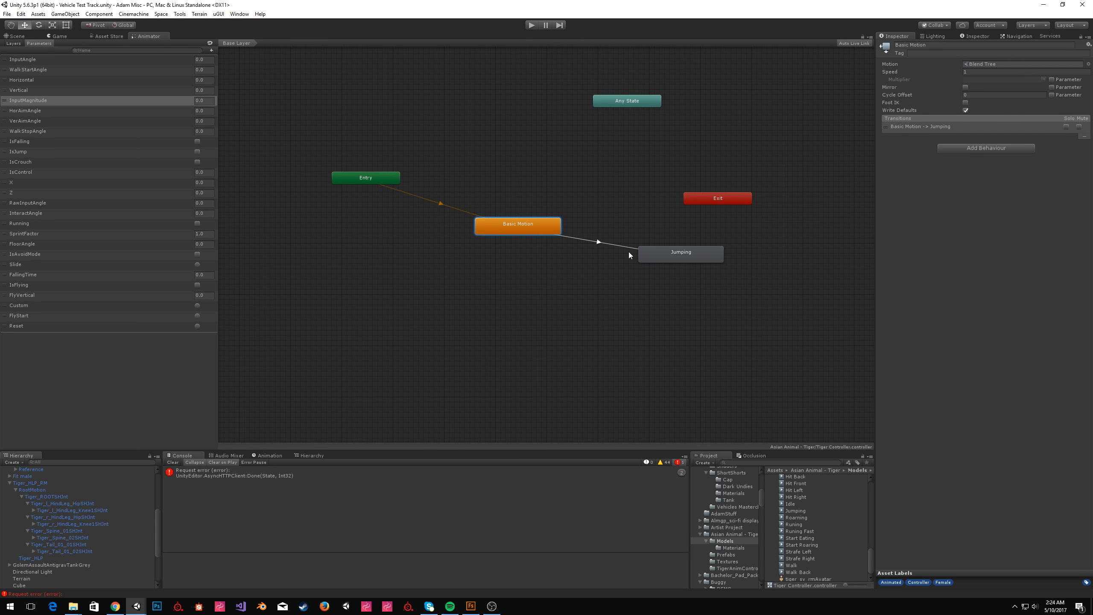
{"action": "left_click", "coordinate": [597, 243]}
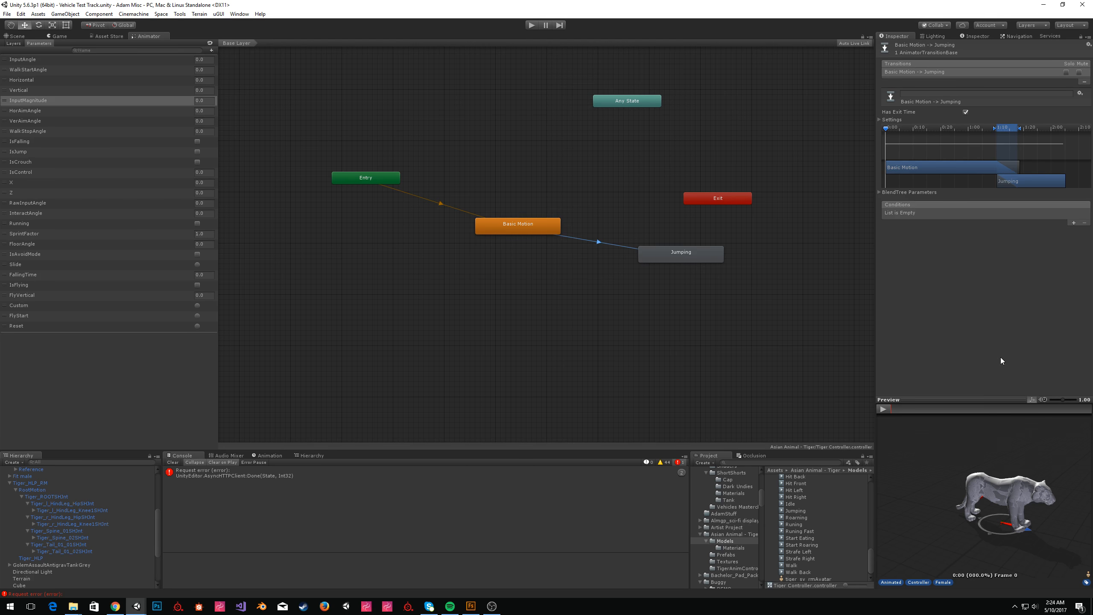
{"action": "left_click_drag", "start_coordinate": [982, 400], "coordinate": [985, 323]}
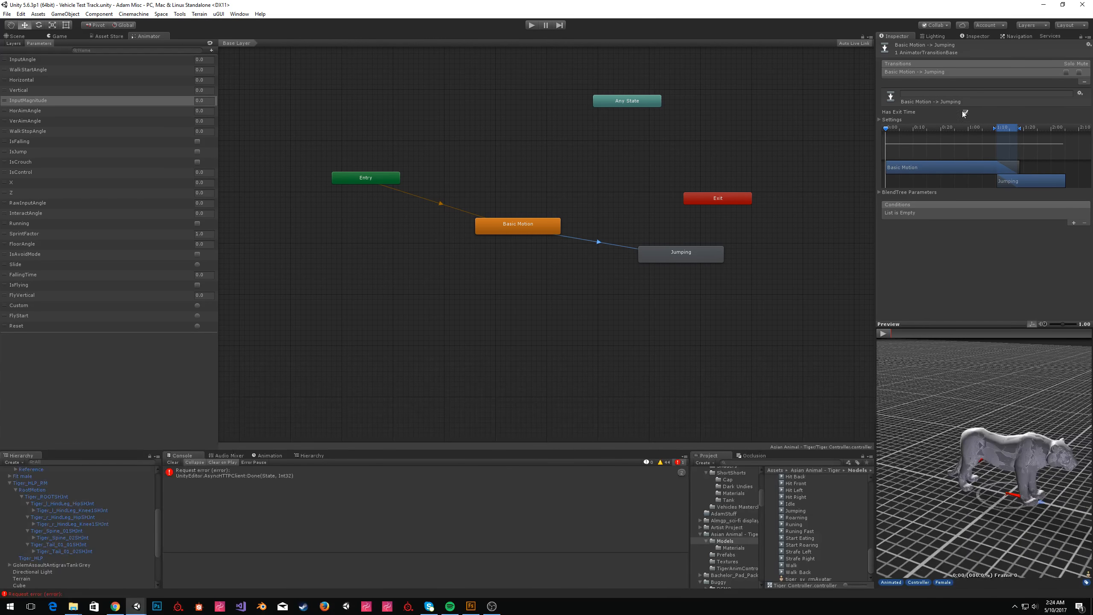
Add an IsJump condition to the Basic Motion to Jumping transition.
{"action": "left_click", "coordinate": [1074, 223]}
{"action": "left_click", "coordinate": [985, 212]}
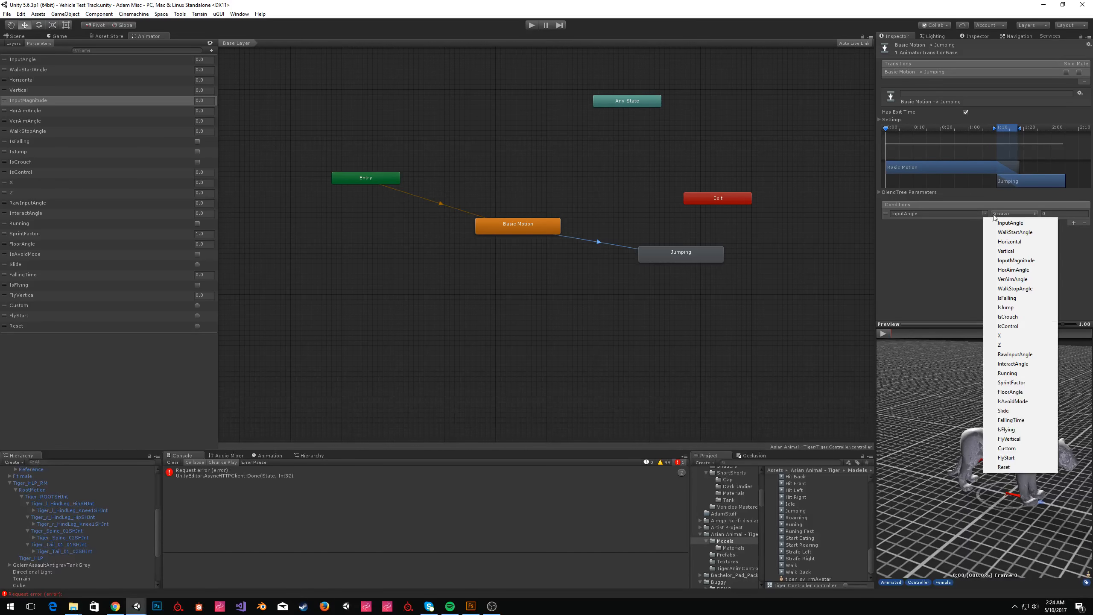
{"action": "left_click", "coordinate": [1031, 308]}
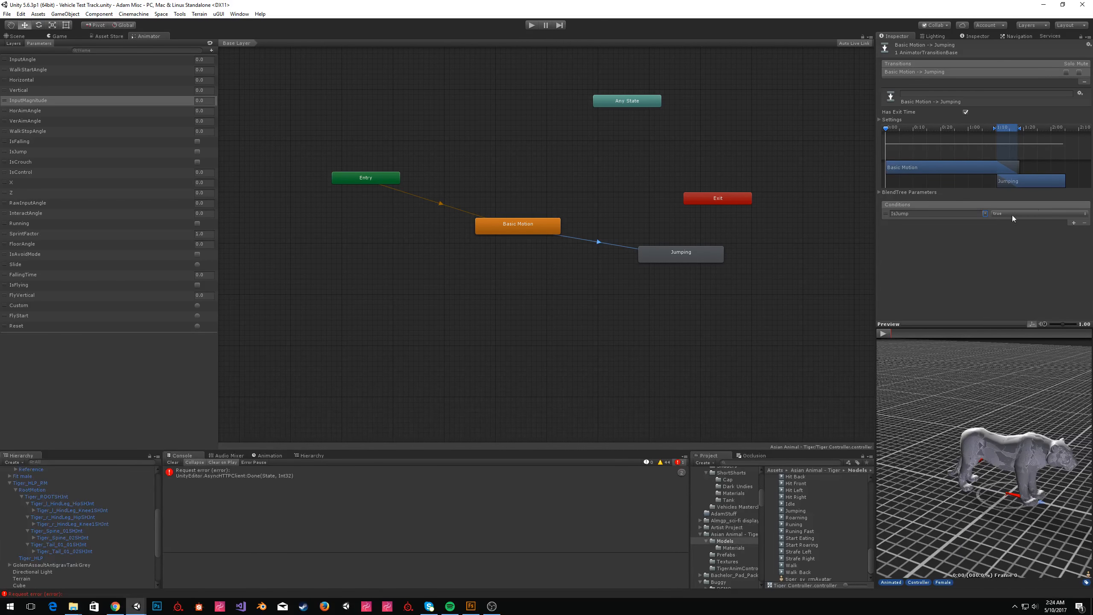
Shift the Jumping transition to start much earlier on the transition timeline, previewing the blend.
{"action": "left_click", "coordinate": [883, 332]}
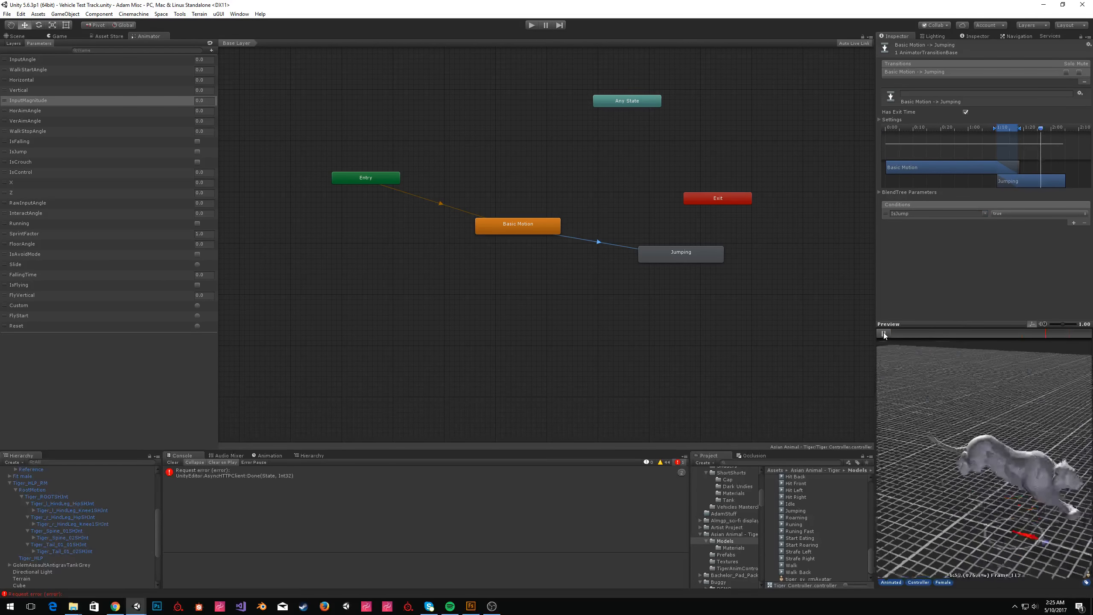
{"action": "left_click", "coordinate": [883, 332]}
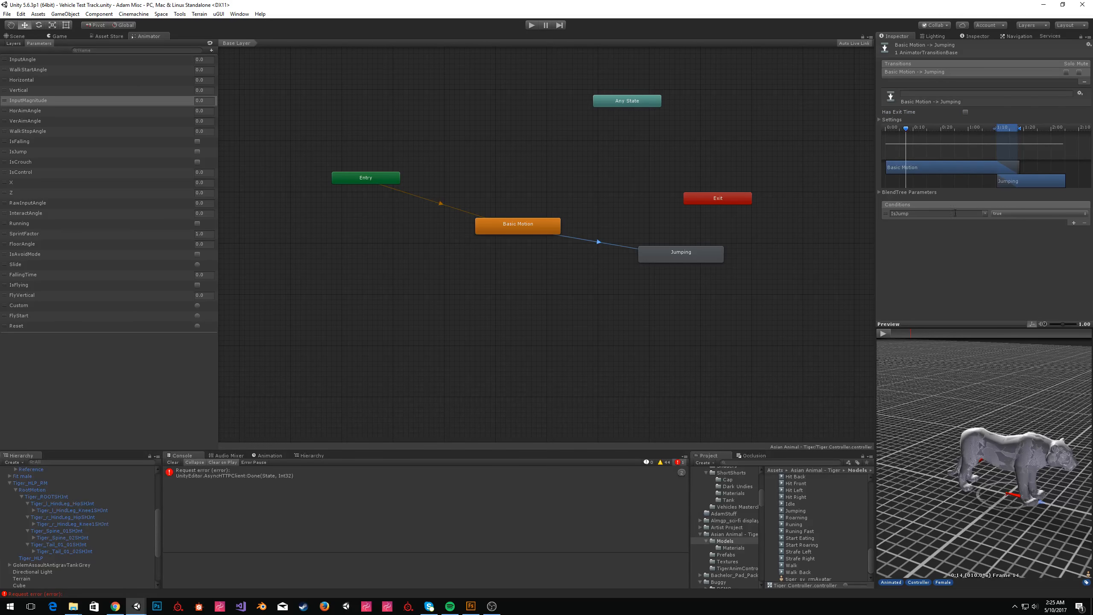
{"action": "left_click", "coordinate": [884, 334]}
{"action": "left_click", "coordinate": [884, 333]}
{"action": "left_click_drag", "start_coordinate": [998, 127], "coordinate": [909, 139]}
{"action": "left_click", "coordinate": [881, 334]}
{"action": "left_click", "coordinate": [883, 336]}
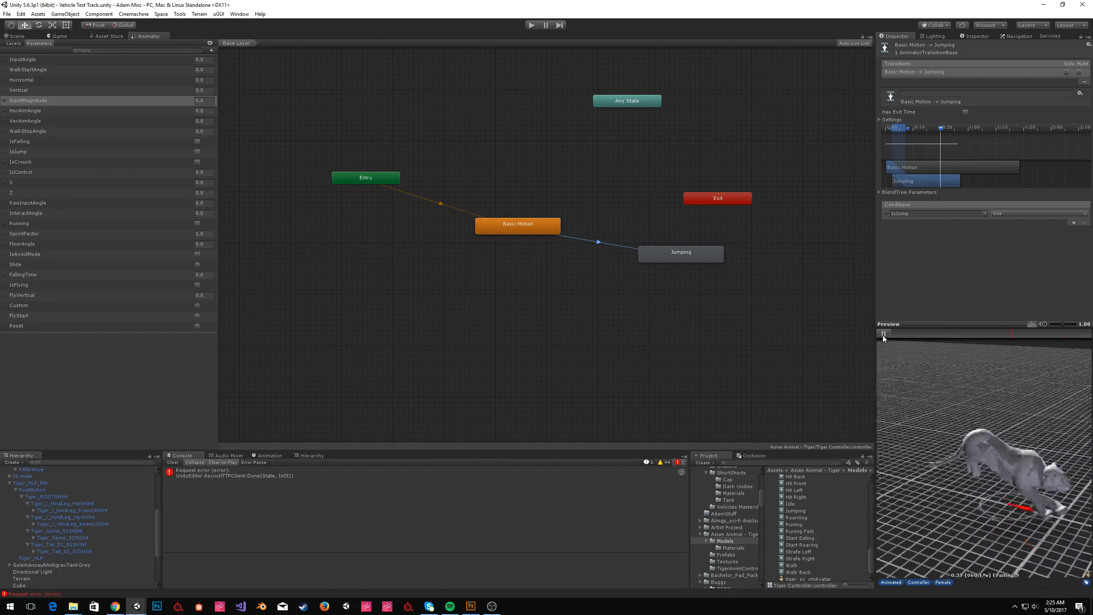
Make a transition from Jumping back to Basic Motion.
{"action": "left_click", "coordinate": [652, 258]}
{"action": "right_click", "coordinate": [661, 255]}
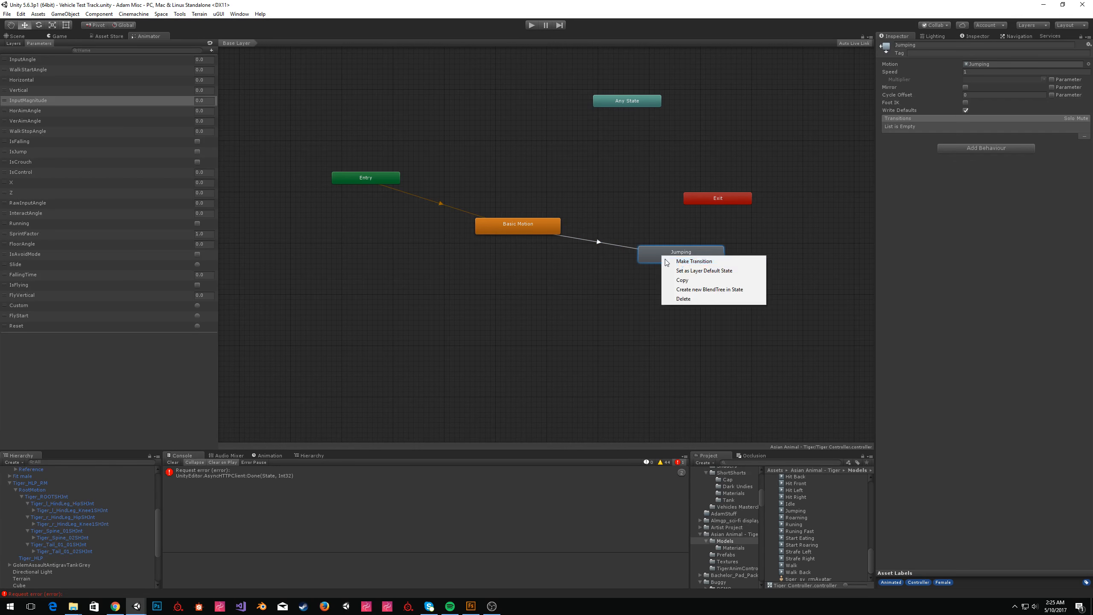
{"action": "left_click", "coordinate": [680, 260]}
{"action": "left_click", "coordinate": [535, 225]}
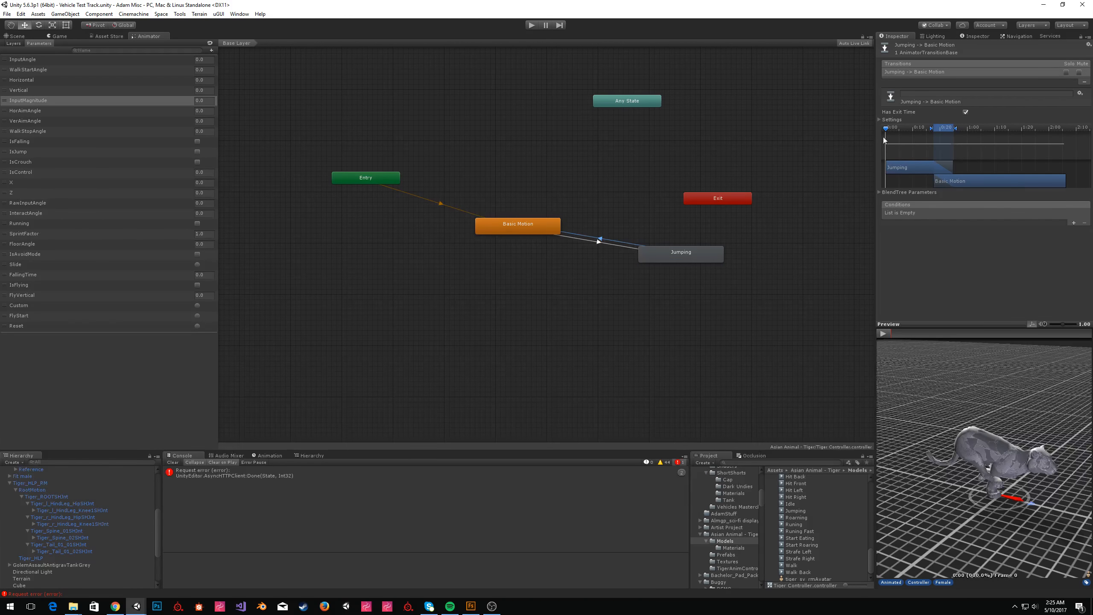
Give the Jumping to Basic Motion transition a single IsJump condition set to false and preview it.
{"action": "left_click", "coordinate": [1074, 223]}
{"action": "left_click", "coordinate": [1074, 222]}
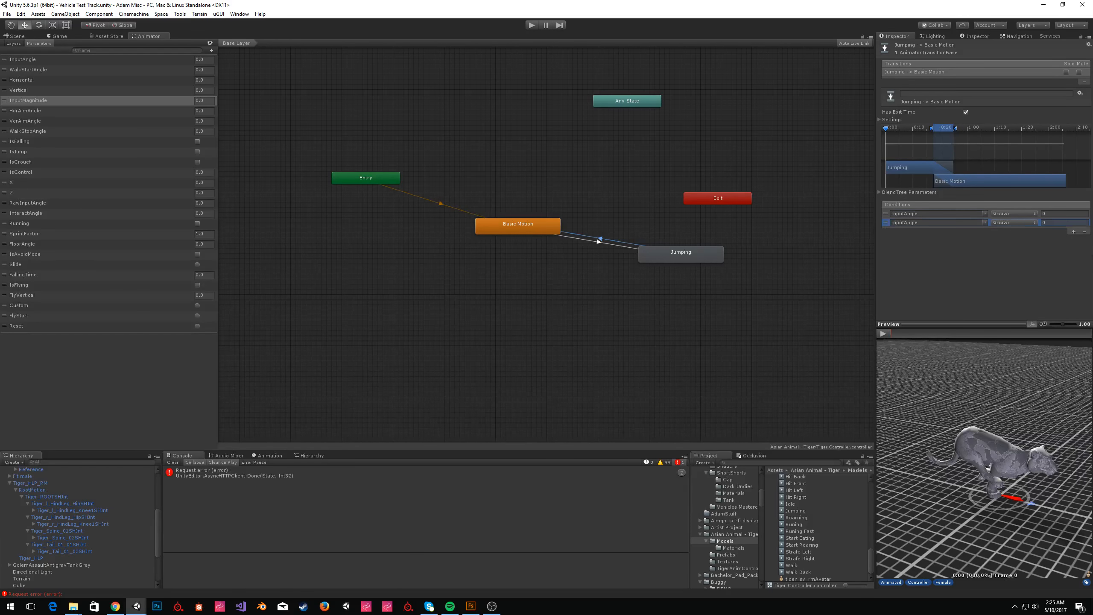
{"action": "left_click", "coordinate": [1084, 232]}
{"action": "left_click", "coordinate": [984, 214]}
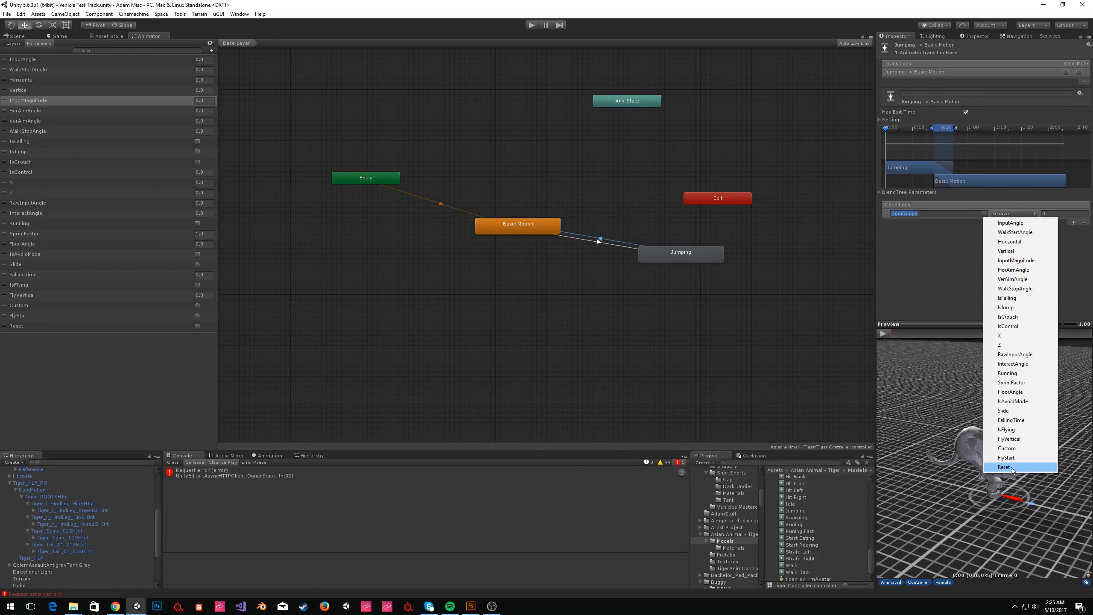
{"action": "left_click", "coordinate": [1017, 308]}
{"action": "left_click", "coordinate": [1018, 213]}
{"action": "left_click", "coordinate": [1017, 231]}
{"action": "left_click", "coordinate": [966, 113]}
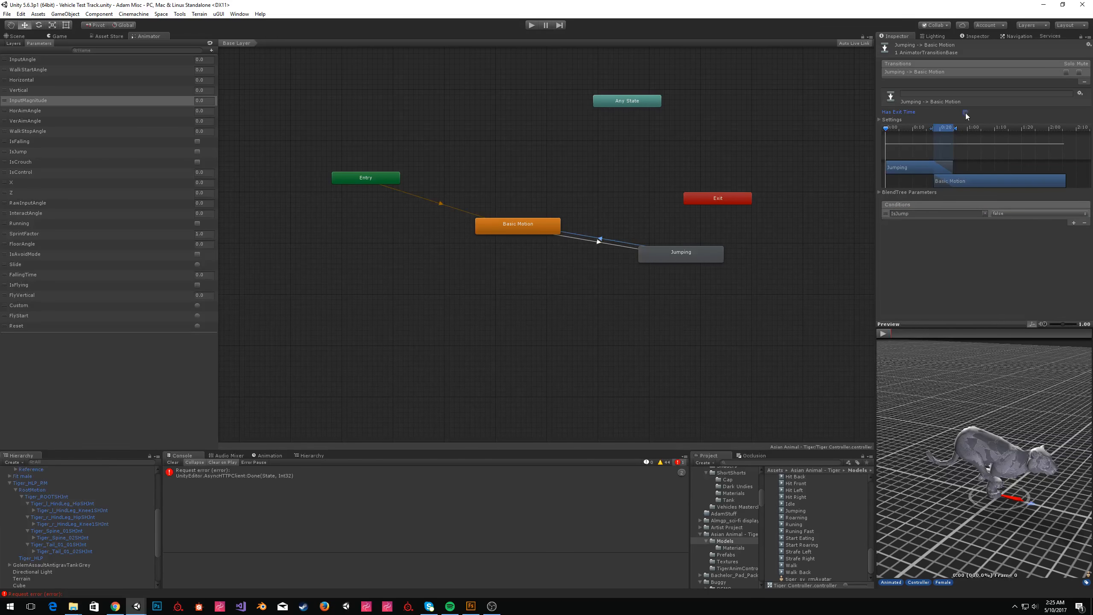
{"action": "left_click", "coordinate": [886, 333]}
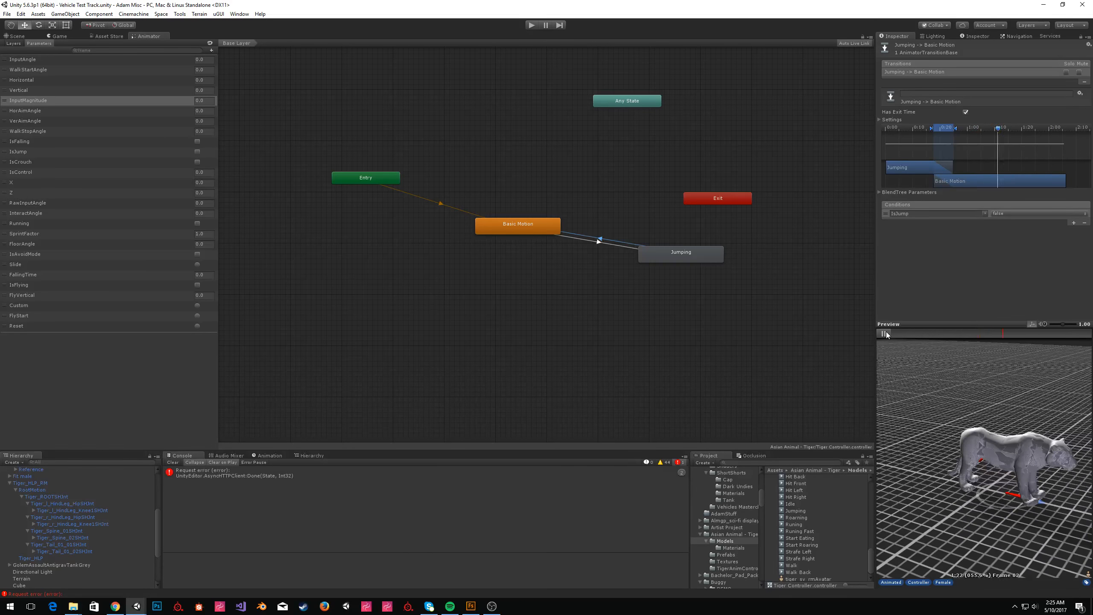
{"action": "left_click", "coordinate": [885, 334]}
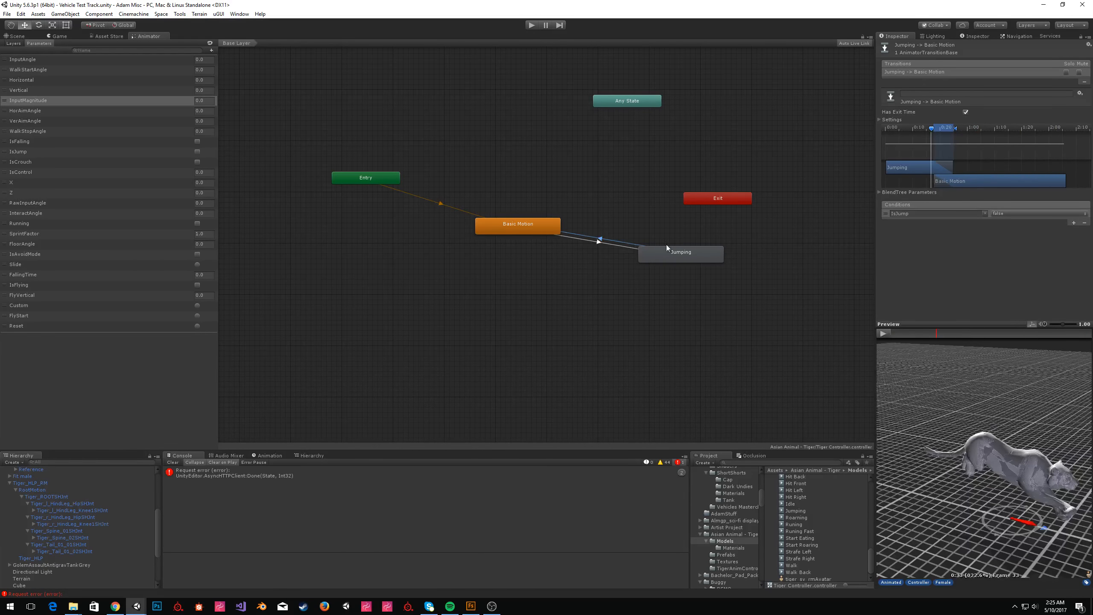
Move the Jumping state slightly lower in the graph.
{"action": "left_click", "coordinate": [628, 238]}
{"action": "left_click_drag", "start_coordinate": [679, 253], "coordinate": [664, 271]}
{"action": "left_click", "coordinate": [524, 285]}
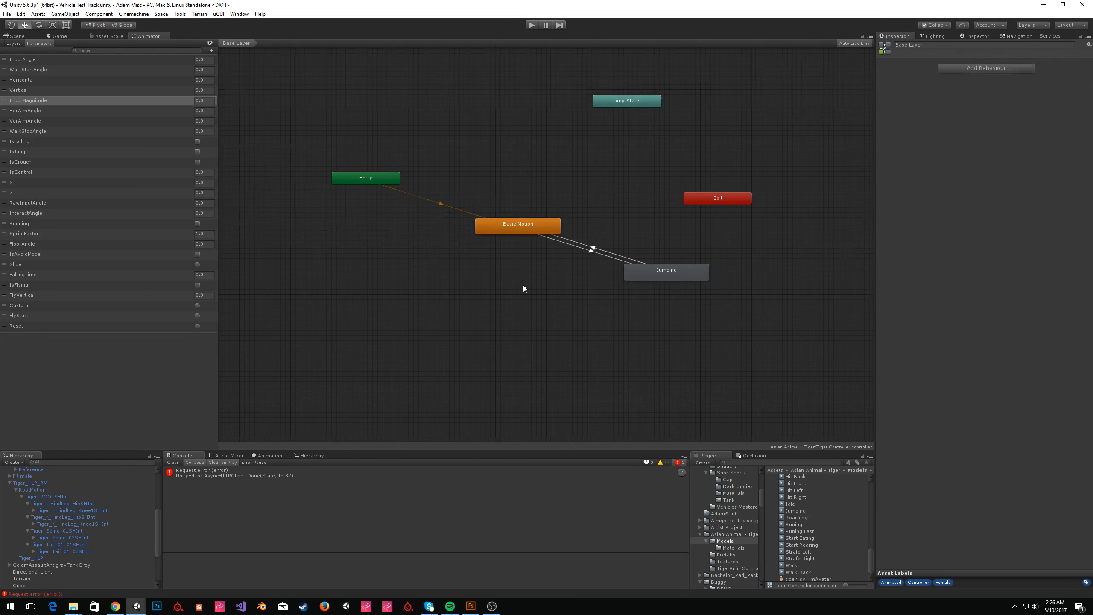
Create a new blend tree state on the Base Layer and name it Fly Tree.
{"action": "middle_click_drag", "start_coordinate": [523, 288], "coordinate": [572, 271]}
{"action": "right_click", "coordinate": [539, 259]}
{"action": "mouse_move", "coordinate": [603, 264]}
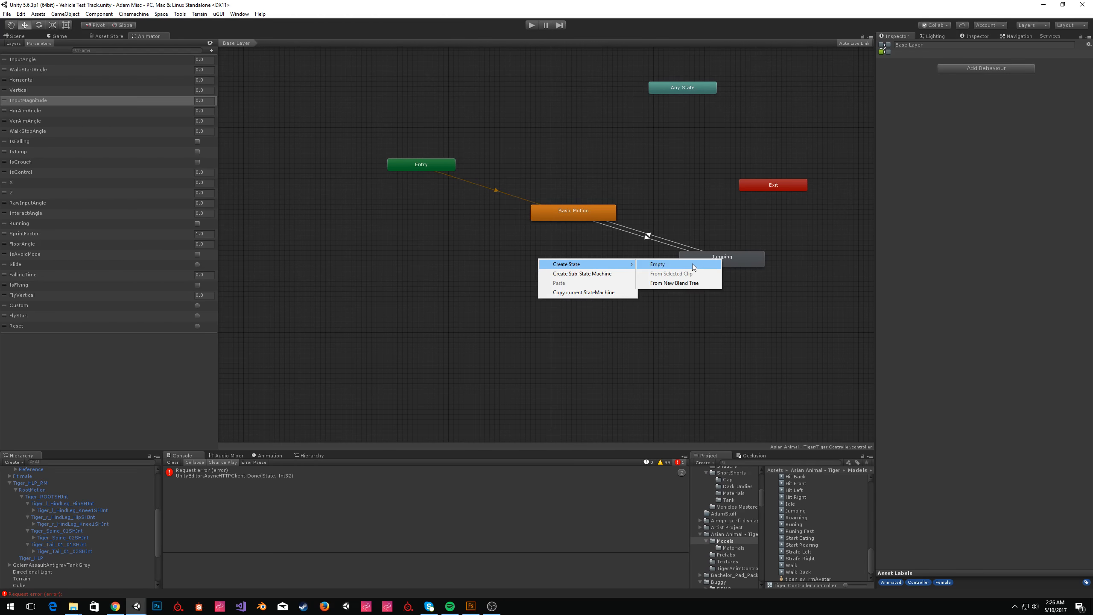
{"action": "left_click", "coordinate": [690, 283]}
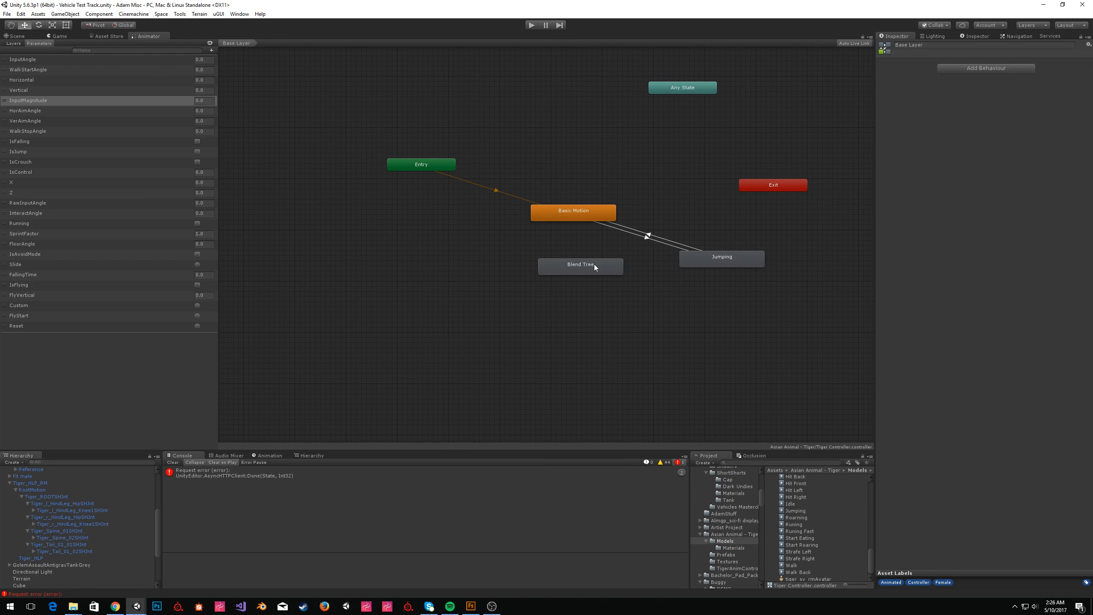
{"action": "left_click", "coordinate": [942, 44]}
{"action": "type", "text": "Fly Tree"}
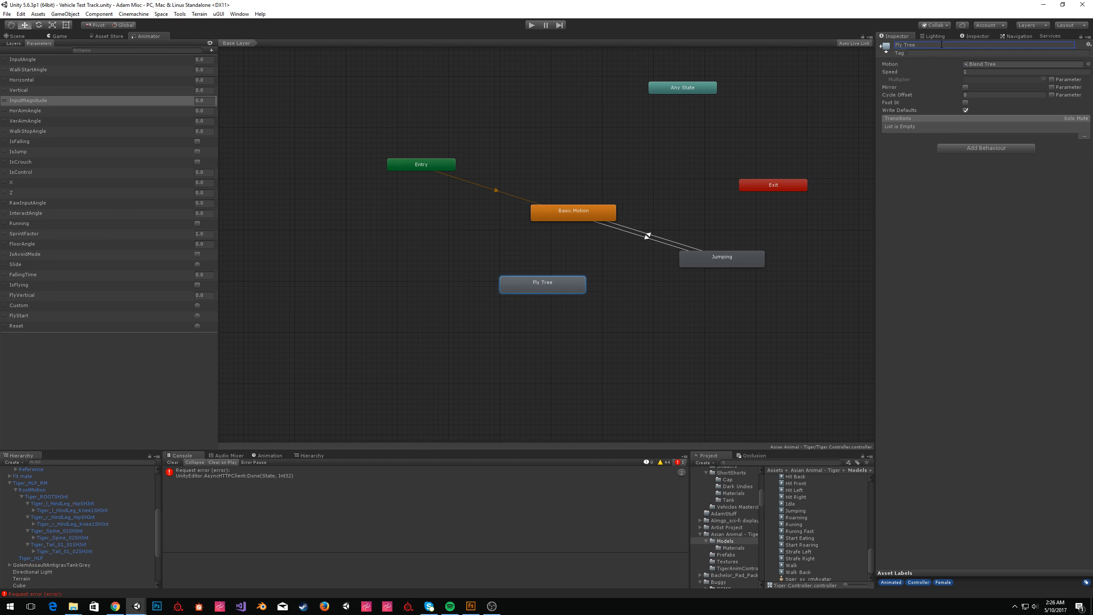
Make a transition from Basic Motion to Fly Tree with the condition IsFlying true.
{"action": "left_click", "coordinate": [568, 216]}
{"action": "right_click", "coordinate": [567, 216]}
{"action": "left_click", "coordinate": [575, 224]}
{"action": "left_click", "coordinate": [558, 282]}
{"action": "left_click", "coordinate": [1073, 223]}
{"action": "left_click", "coordinate": [983, 214]}
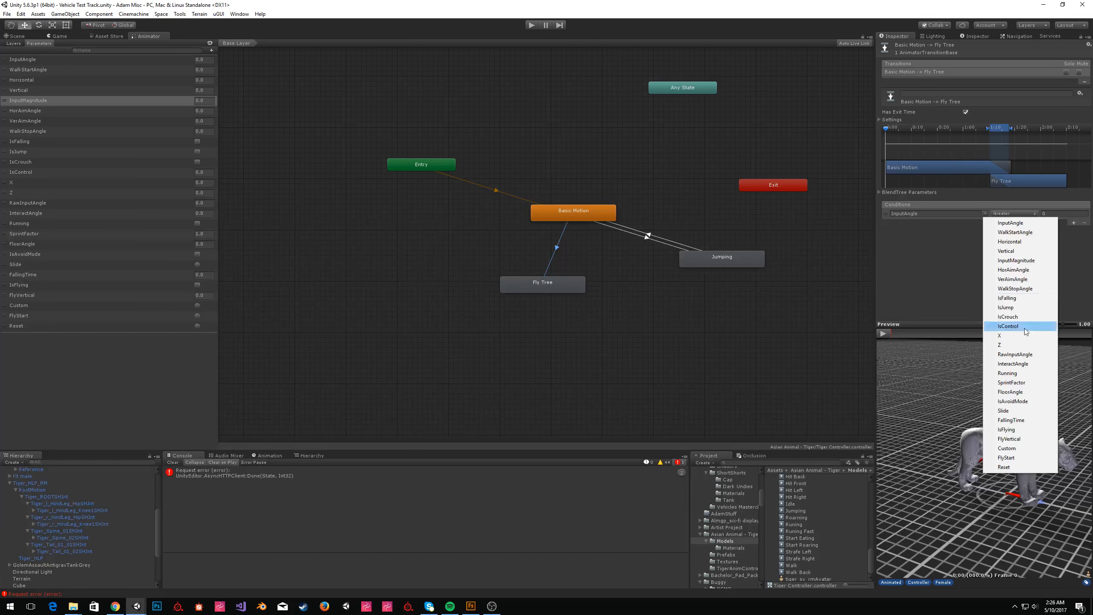
{"action": "left_click", "coordinate": [1009, 430]}
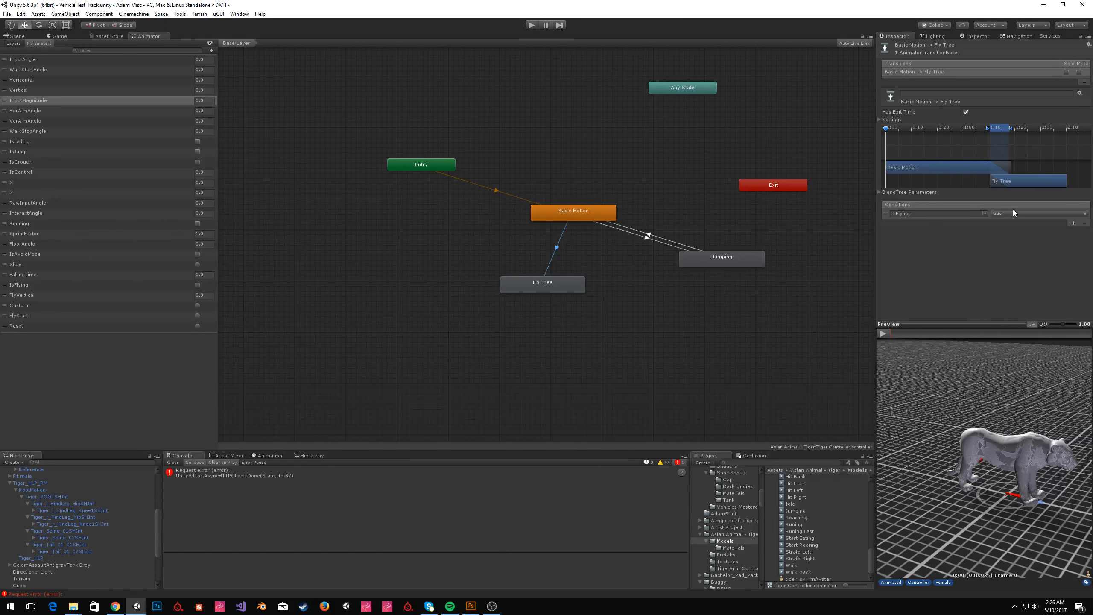
Make a transition from Fly Tree back to Basic Motion and select it.
{"action": "right_click", "coordinate": [567, 287]}
{"action": "left_click", "coordinate": [579, 292]}
{"action": "left_click", "coordinate": [592, 210]}
{"action": "left_click", "coordinate": [564, 244]}
Add an IsFlying condition set to false to the Fly Tree to Basic Motion transition.
{"action": "left_click", "coordinate": [1074, 149]}
{"action": "left_click", "coordinate": [985, 142]}
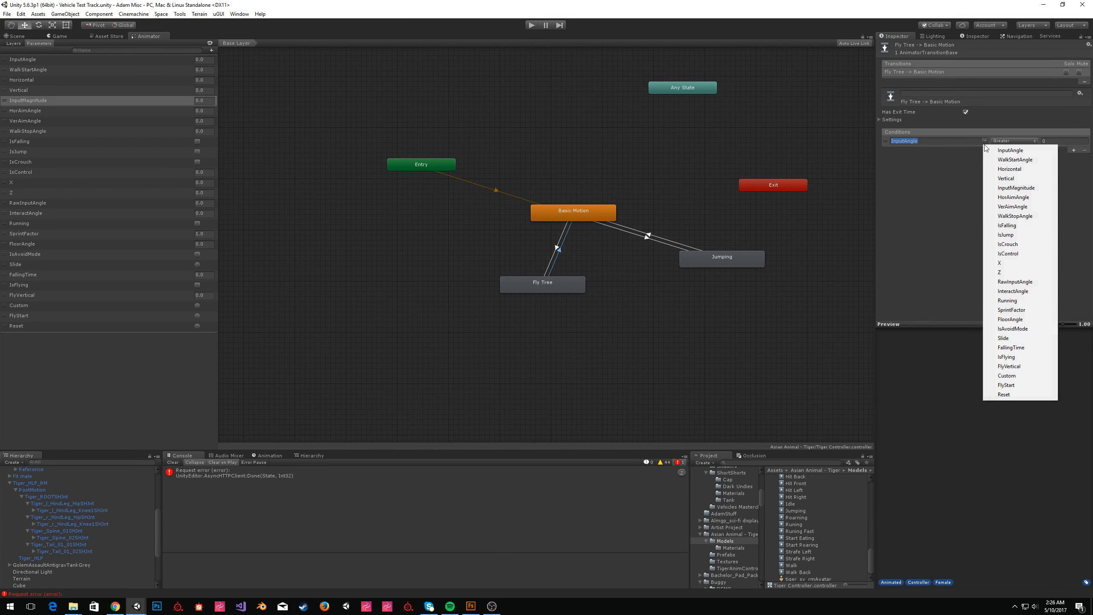
{"action": "left_click", "coordinate": [1006, 357]}
{"action": "left_click", "coordinate": [1007, 141]}
{"action": "left_click", "coordinate": [1010, 160]}
Arrange Jumping directly above and Fly Tree directly below the Basic Motion state.
{"action": "left_click", "coordinate": [597, 240]}
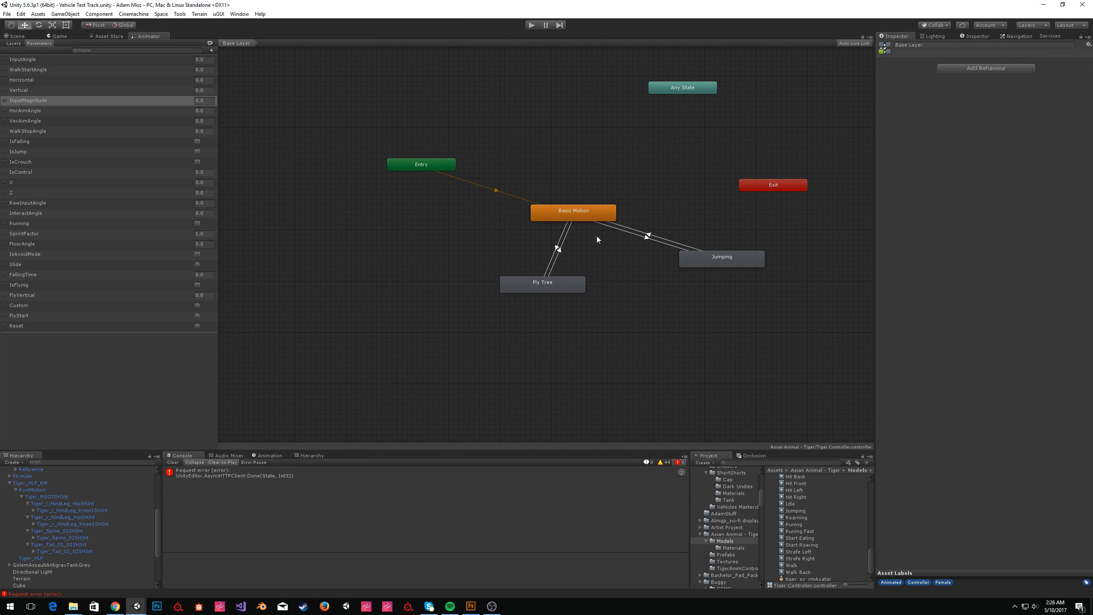
{"action": "left_click", "coordinate": [560, 238]}
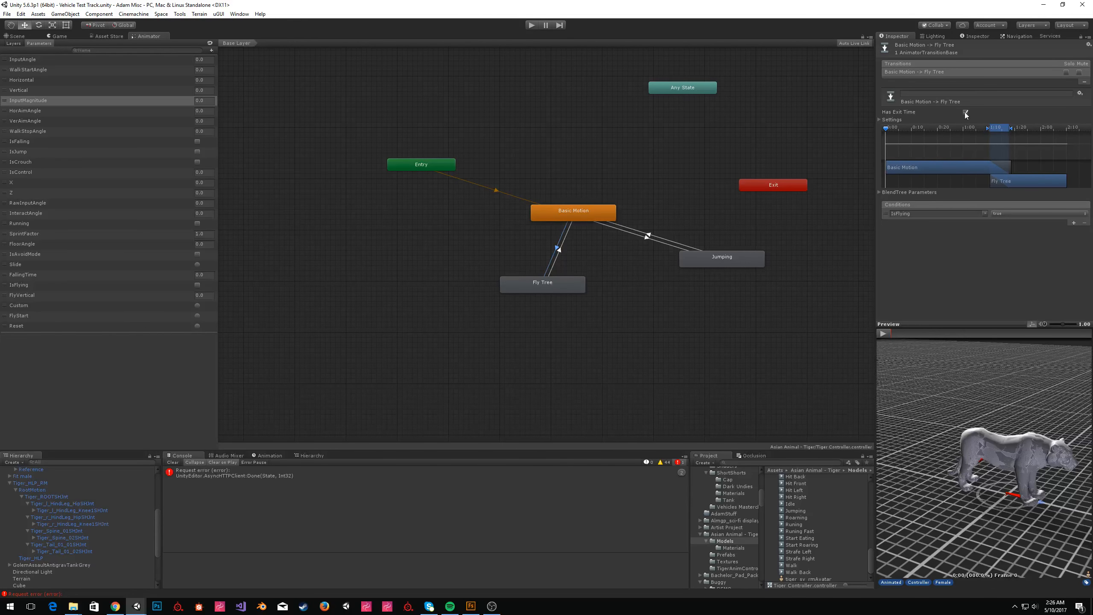
{"action": "left_click_drag", "start_coordinate": [721, 260], "coordinate": [573, 156]}
{"action": "left_click_drag", "start_coordinate": [556, 283], "coordinate": [587, 283]}
{"action": "left_click", "coordinate": [606, 272]}
{"action": "left_click", "coordinate": [600, 287]}
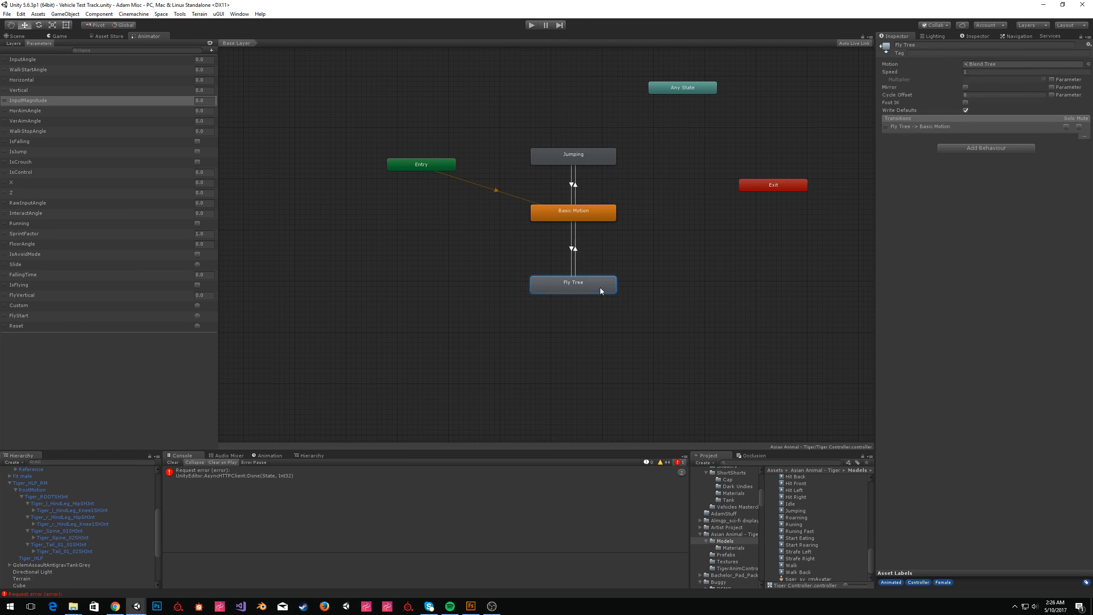
Open the Fly Tree blend tree and add three motion fields.
{"action": "double_click", "coordinate": [600, 288]}
{"action": "left_click", "coordinate": [483, 237]}
{"action": "left_click", "coordinate": [958, 52]}
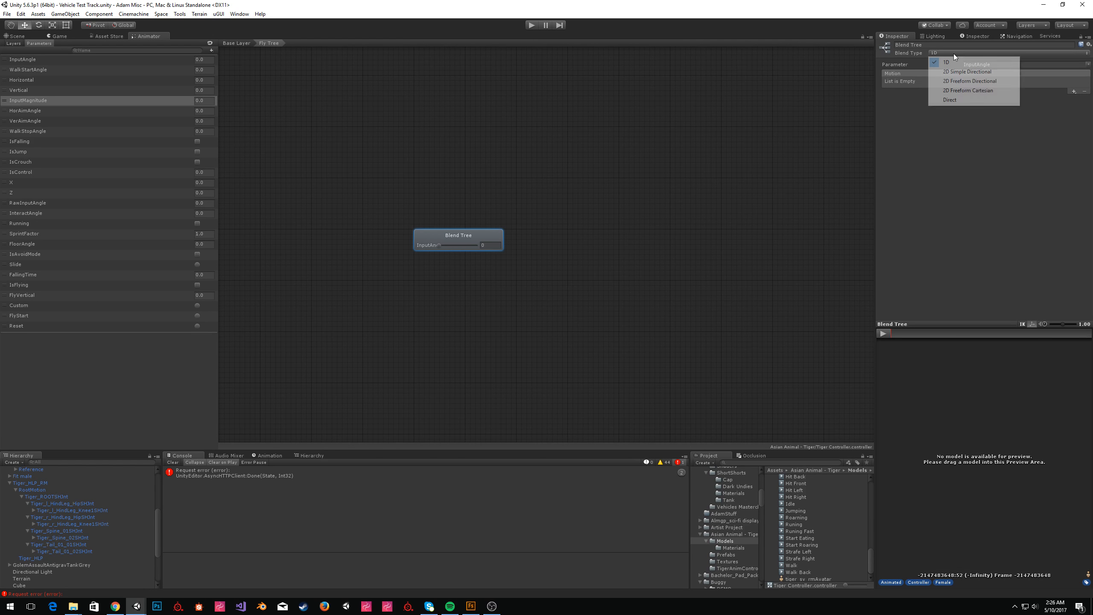
{"action": "left_click", "coordinate": [962, 190]}
{"action": "left_click", "coordinate": [1073, 91]}
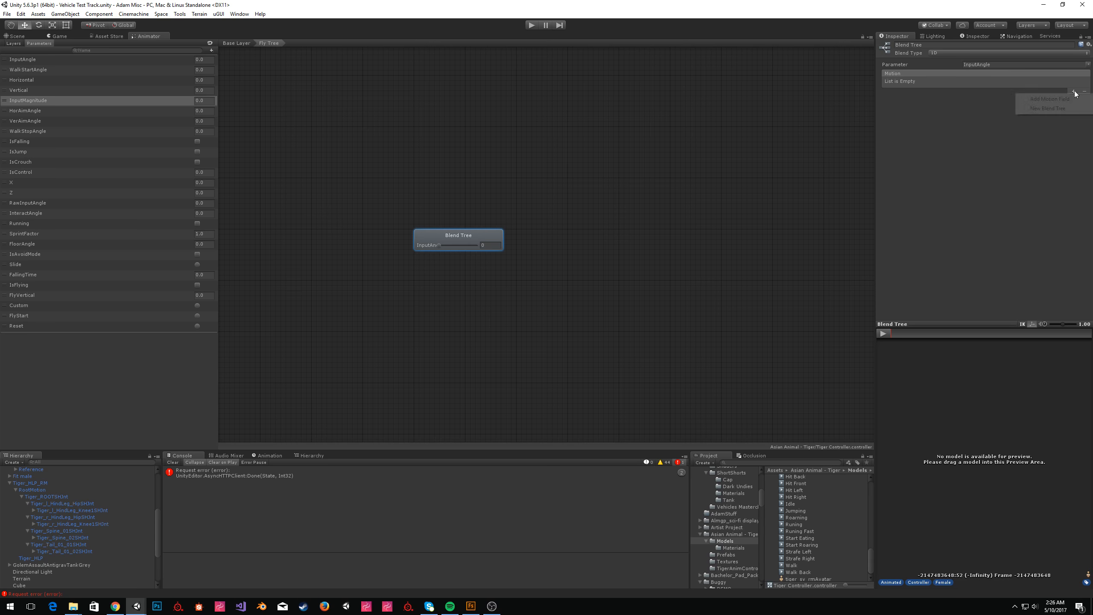
{"action": "left_click", "coordinate": [1074, 98]}
{"action": "left_click", "coordinate": [1074, 91]}
{"action": "left_click", "coordinate": [1073, 98]}
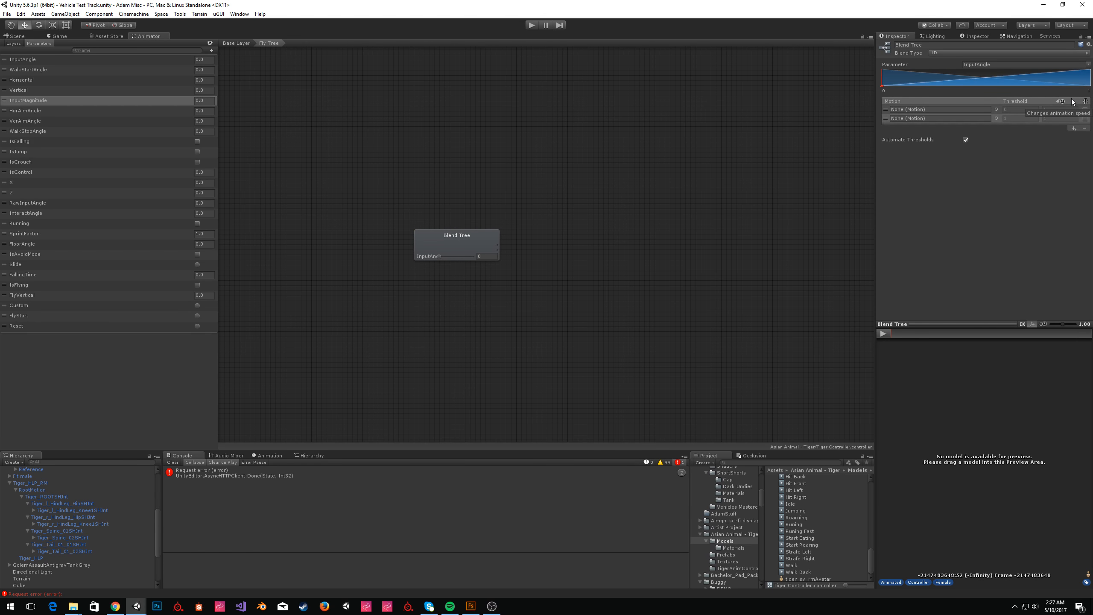
{"action": "left_click", "coordinate": [1073, 128]}
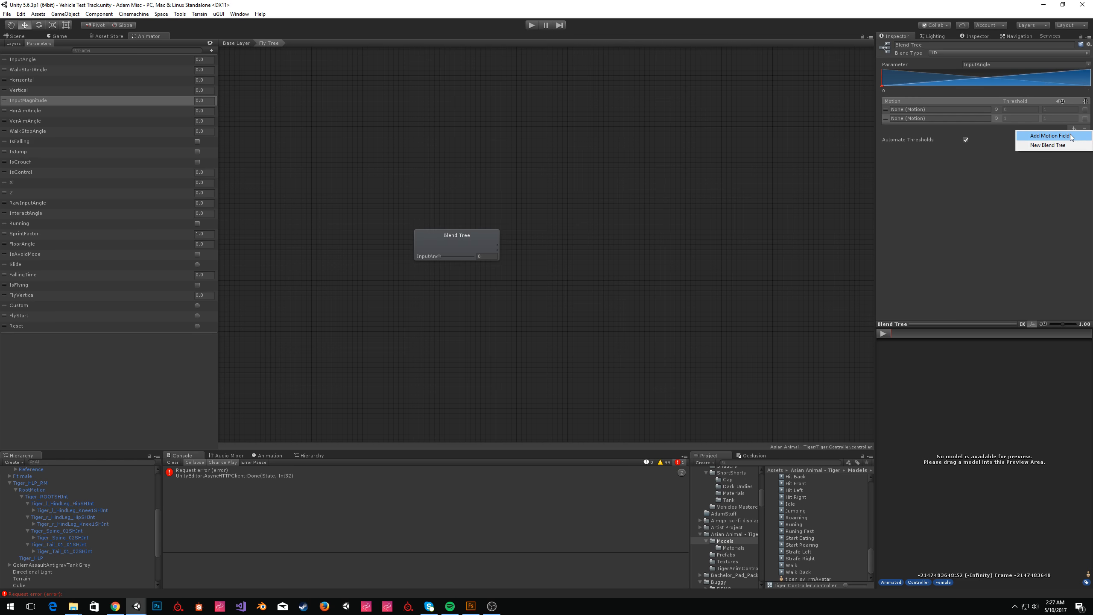
{"action": "left_click", "coordinate": [1070, 137]}
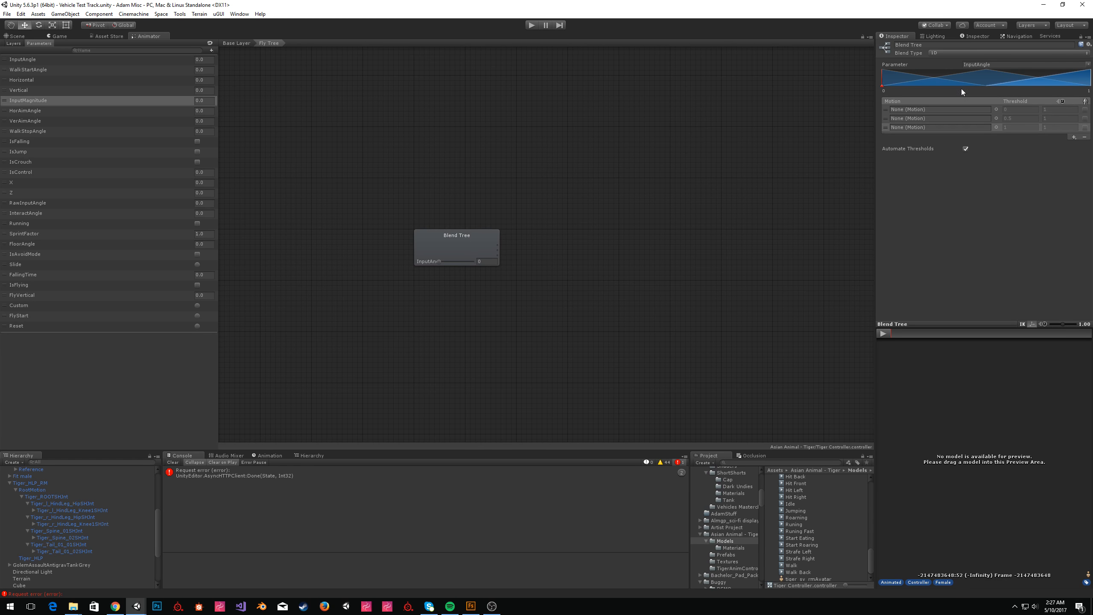
Set the blend parameter to FlyVertical and assign Running Fast, Idle and Running to the three motion fields.
{"action": "left_click", "coordinate": [1088, 65]}
{"action": "left_click", "coordinate": [1044, 224]}
{"action": "left_click_drag", "start_coordinate": [800, 530], "coordinate": [940, 111]}
{"action": "left_click_drag", "start_coordinate": [796, 521], "coordinate": [909, 128]}
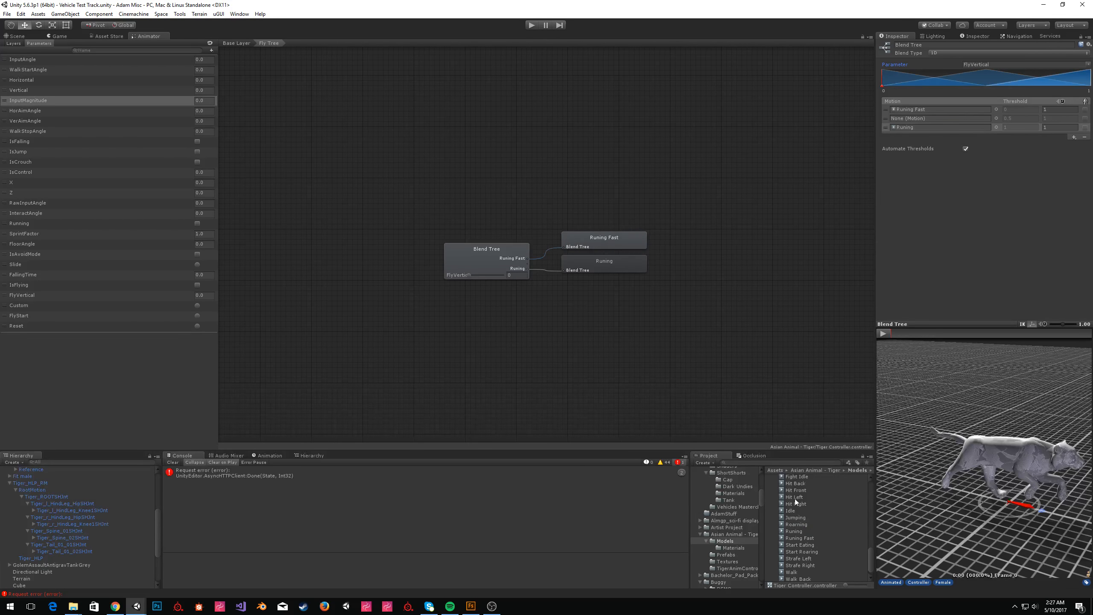
{"action": "left_click_drag", "start_coordinate": [790, 512], "coordinate": [958, 114]}
Turn off Automate Thresholds and set the thresholds to -0.1, 0 and 0.1.
{"action": "left_click", "coordinate": [966, 149]}
{"action": "type", "text": "-0.1"}
{"action": "key", "text": "Tab"}
{"action": "type", "text": "0"}
{"action": "key", "text": "Tab"}
{"action": "type", "text": "0.1"}
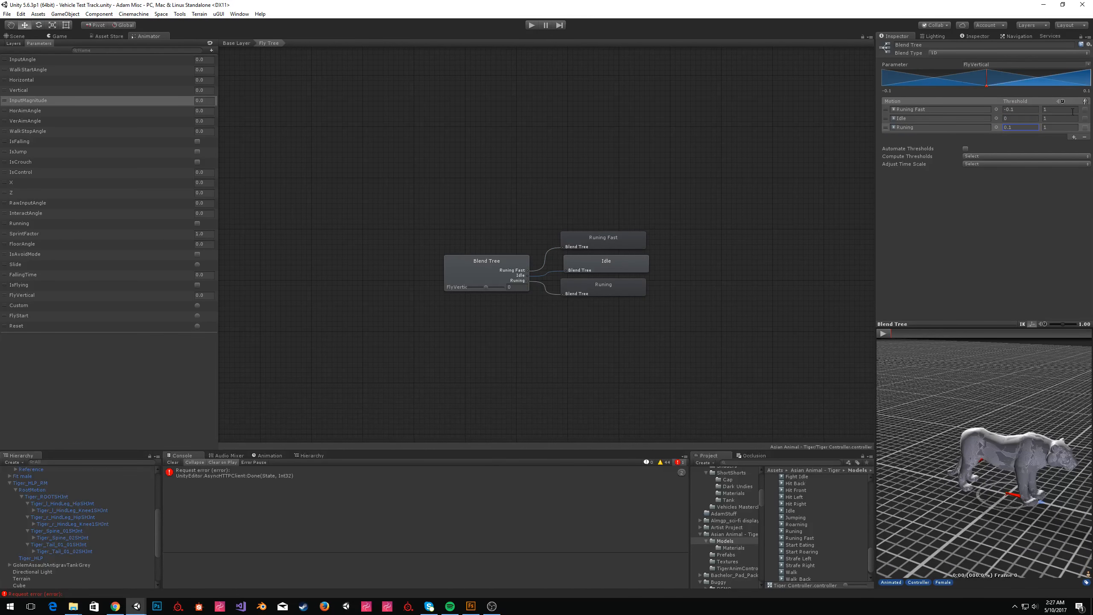
Return to the Base Layer.
{"action": "mouse_move", "coordinate": [987, 85]}
{"action": "left_mouse_down"}
{"action": "mouse_move", "coordinate": [876, 99]}
{"action": "mouse_move", "coordinate": [1082, 108]}
{"action": "mouse_move", "coordinate": [986, 111]}
{"action": "left_mouse_up"}
{"action": "left_click", "coordinate": [571, 263]}
{"action": "left_click", "coordinate": [235, 44]}
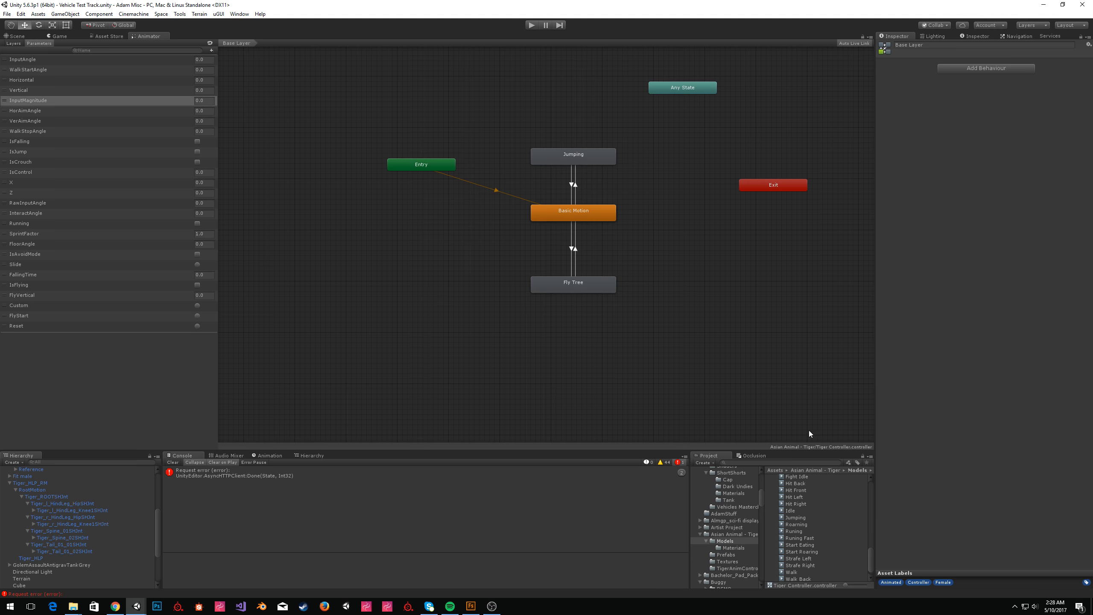
{"action": "right_click", "coordinate": [687, 247]}
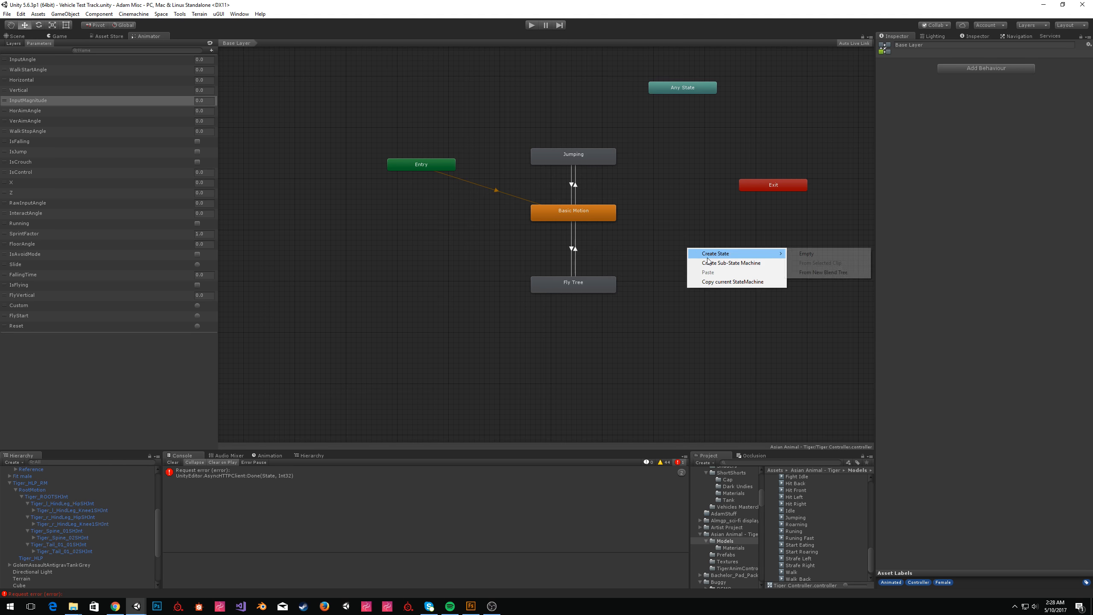
{"action": "left_click", "coordinate": [684, 231]}
{"action": "middle_click_drag", "start_coordinate": [684, 232], "coordinate": [615, 234]}
{"action": "right_click", "coordinate": [633, 235]}
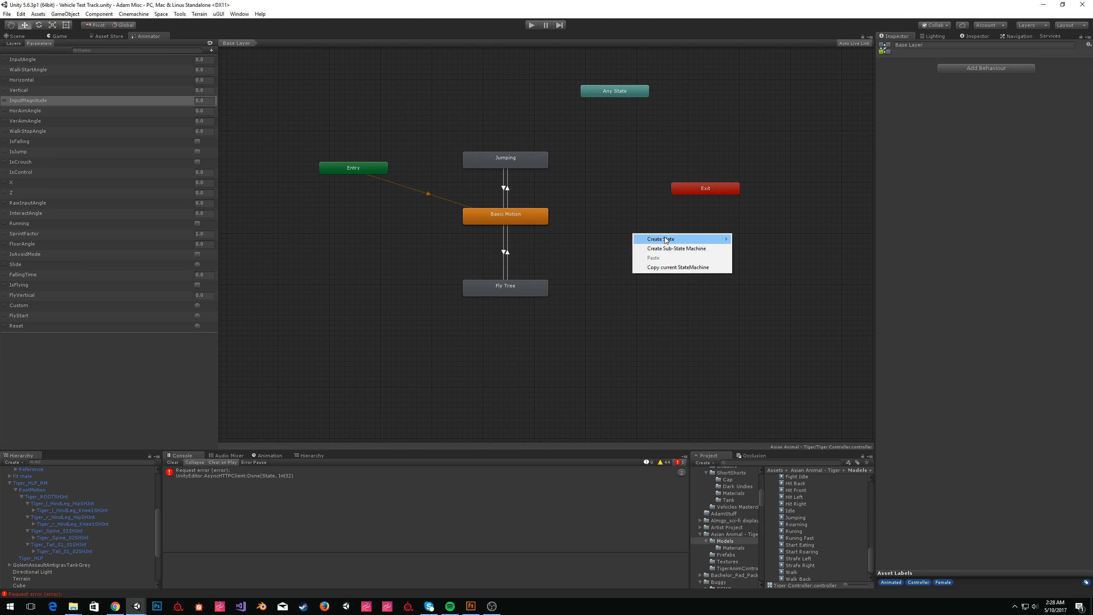
{"action": "mouse_move", "coordinate": [672, 239]}
{"action": "left_click", "coordinate": [793, 377]}
Preview the Death animation clip from the Tiger models folder.
{"action": "scroll", "coordinate": [830, 575], "scroll_direction": "up", "scroll_amount": 5}
{"action": "scroll", "coordinate": [811, 532], "scroll_direction": "down", "scroll_amount": 2}
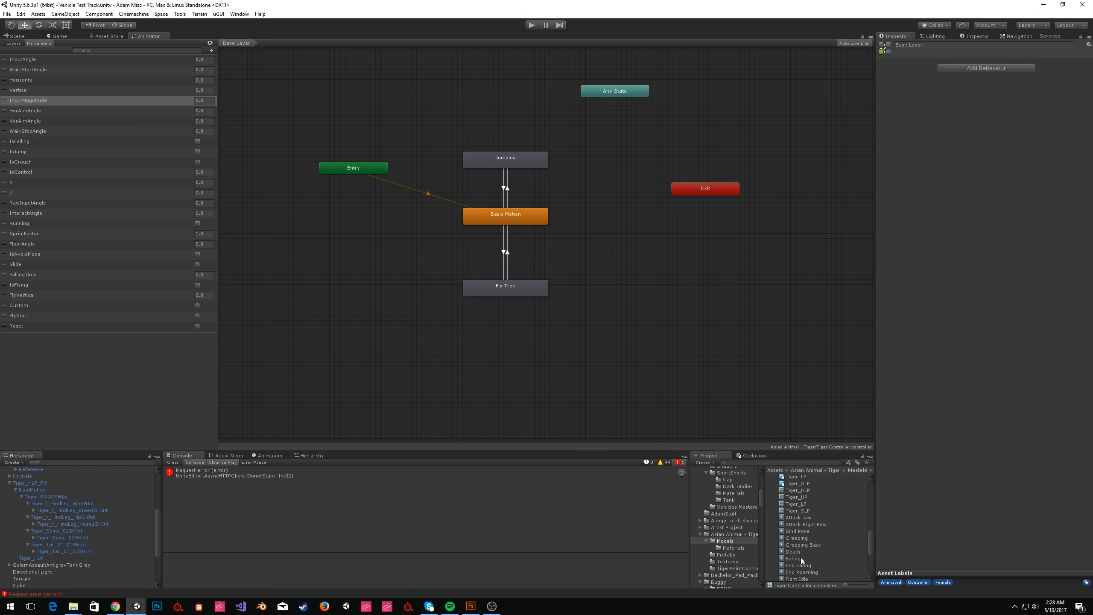
{"action": "left_click", "coordinate": [796, 552]}
{"action": "left_click", "coordinate": [882, 334]}
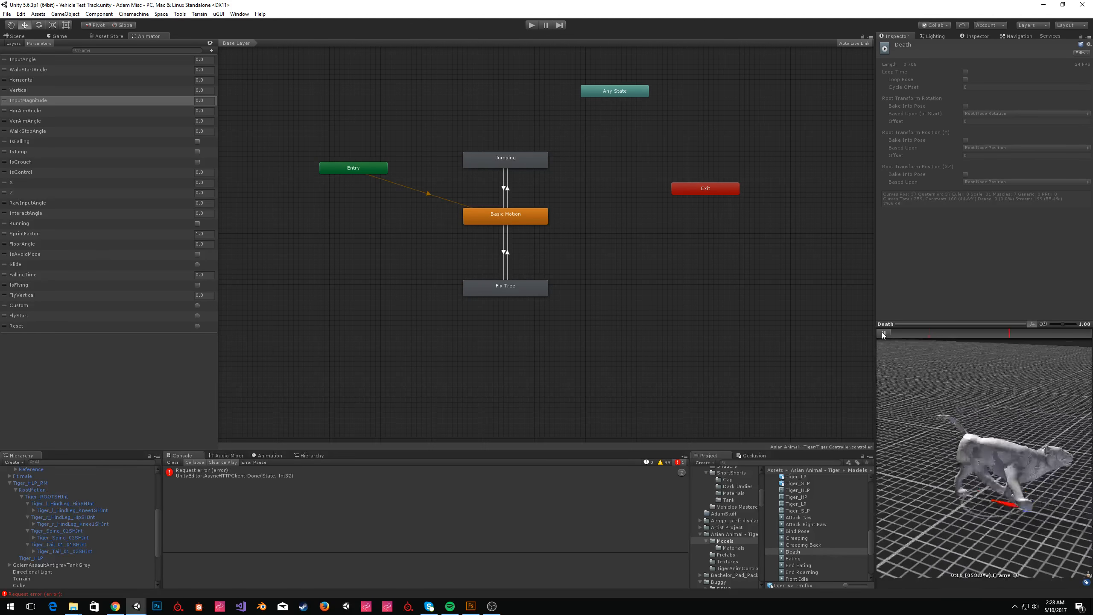
{"action": "left_click_drag", "start_coordinate": [1033, 465], "coordinate": [926, 450]}
Preview the Eating animation clip from the Tiger models folder.
{"action": "right_click", "coordinate": [636, 241]}
{"action": "mouse_move", "coordinate": [656, 246]}
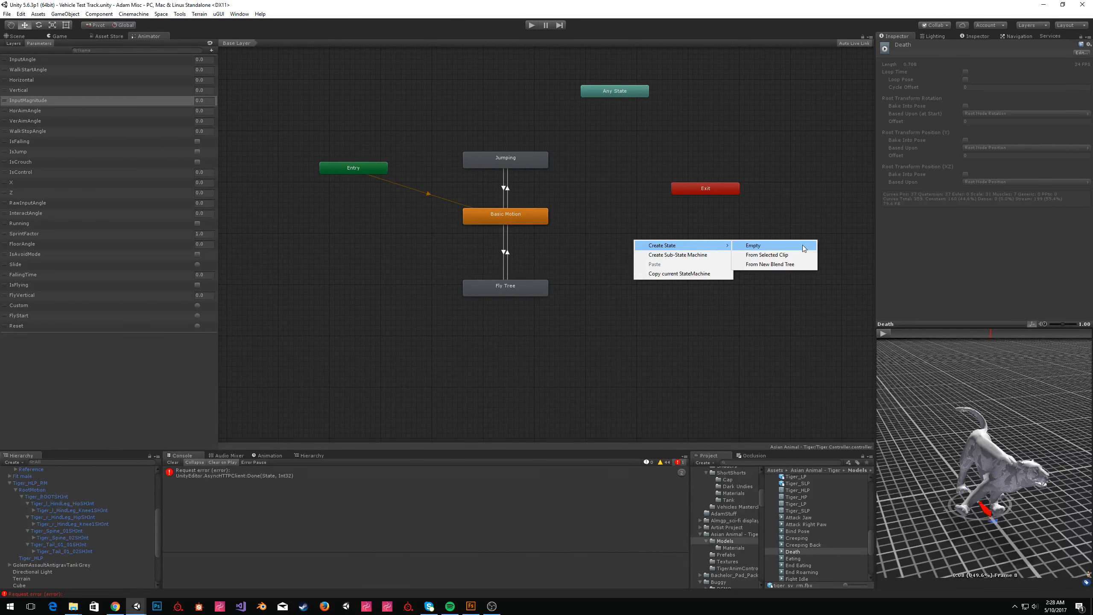
{"action": "left_click", "coordinate": [796, 538]}
{"action": "scroll", "coordinate": [803, 542], "scroll_direction": "down", "scroll_amount": 2}
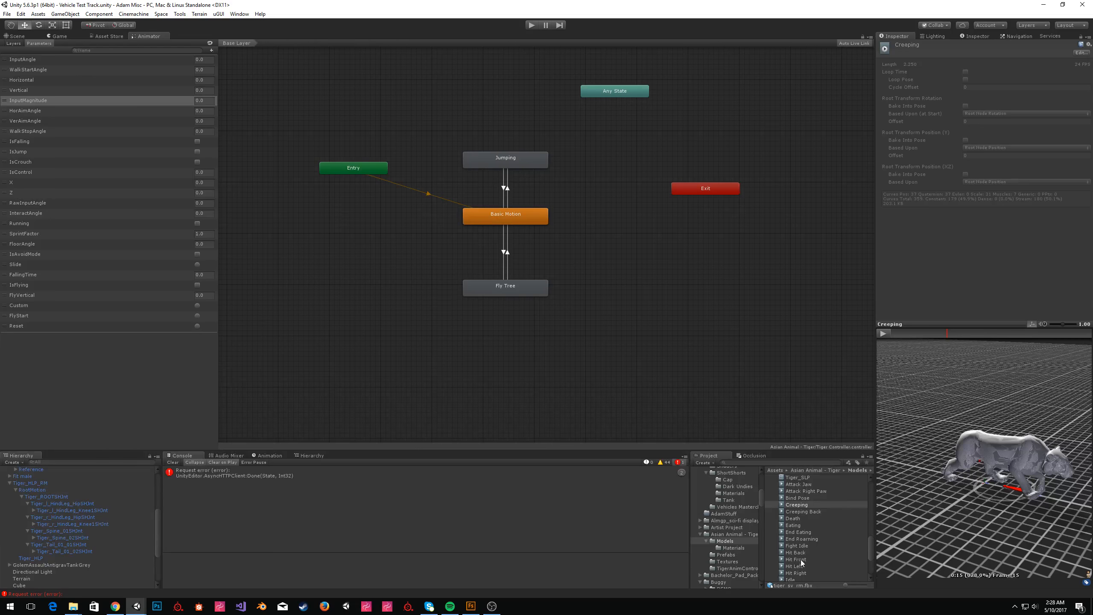
{"action": "left_click", "coordinate": [800, 525]}
{"action": "left_click", "coordinate": [882, 332]}
Add Eating and Death states to the Base Layer from their animation clips.
{"action": "left_click_drag", "start_coordinate": [798, 526], "coordinate": [657, 307]}
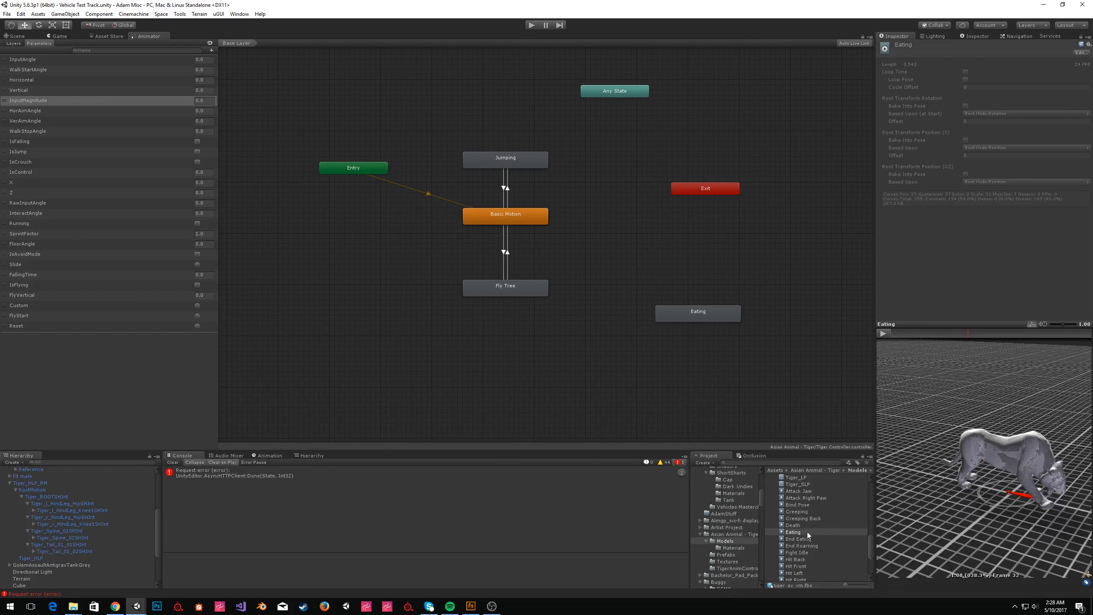
{"action": "left_click_drag", "start_coordinate": [797, 526], "coordinate": [657, 251]}
Make a transition from Basic Motion to Eating with an IsFalling condition.
{"action": "right_click", "coordinate": [516, 216]}
{"action": "left_click", "coordinate": [538, 221]}
{"action": "left_click", "coordinate": [632, 257]}
{"action": "left_click", "coordinate": [573, 238]}
{"action": "left_click", "coordinate": [1074, 222]}
{"action": "left_click", "coordinate": [985, 213]}
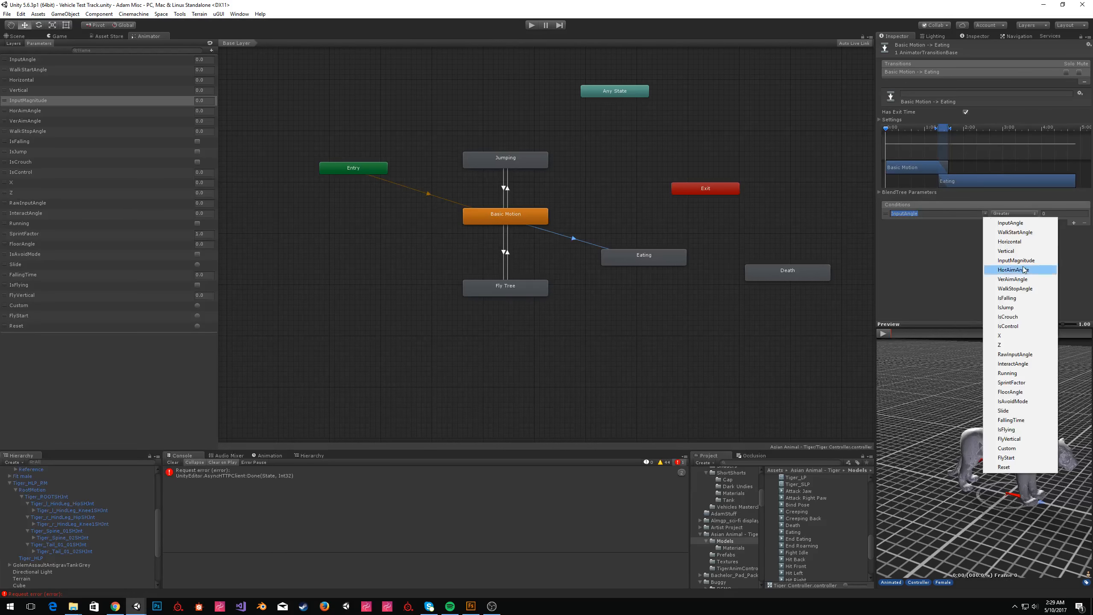
{"action": "left_click", "coordinate": [1016, 297]}
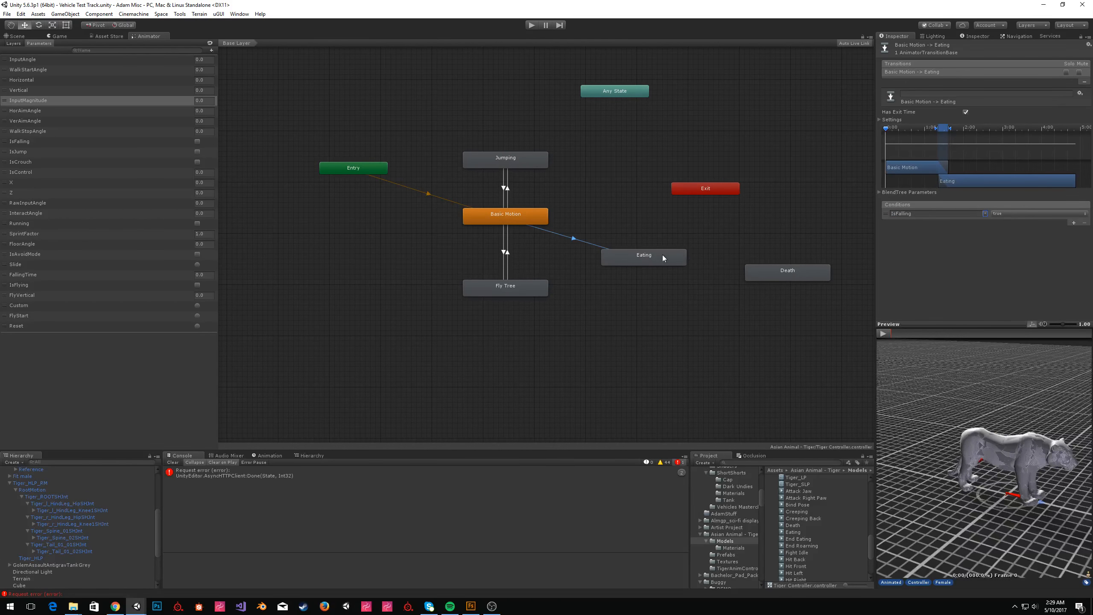
Make a transition from Eating to Death and give it an IsFalling condition.
{"action": "right_click", "coordinate": [685, 257]}
{"action": "left_click", "coordinate": [715, 261]}
{"action": "left_click", "coordinate": [771, 276]}
{"action": "left_click", "coordinate": [716, 267]}
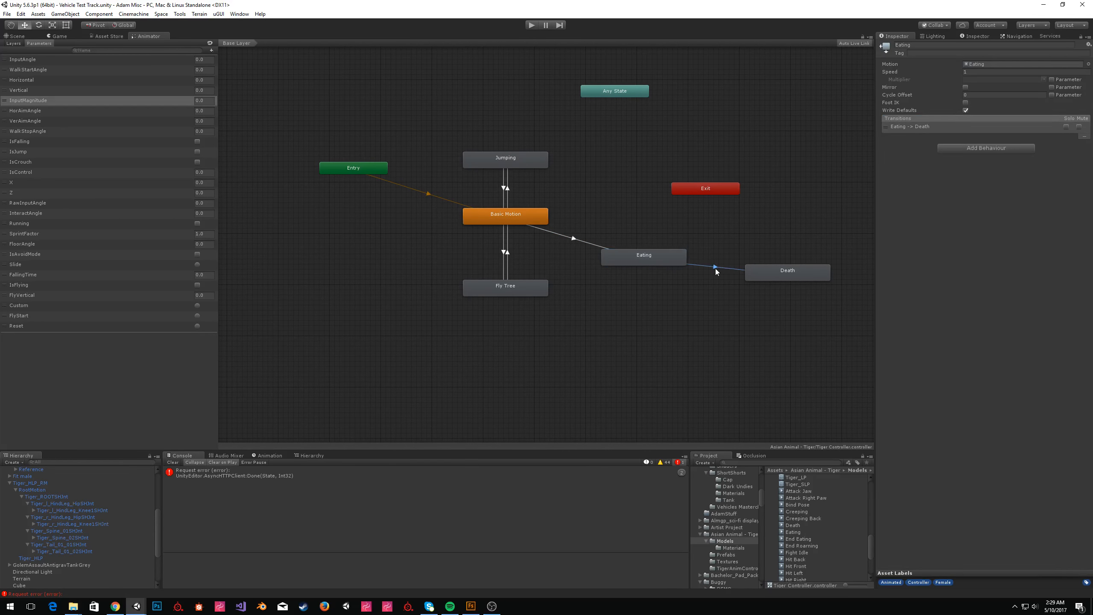
{"action": "left_click", "coordinate": [1074, 215]}
{"action": "left_click", "coordinate": [984, 206]}
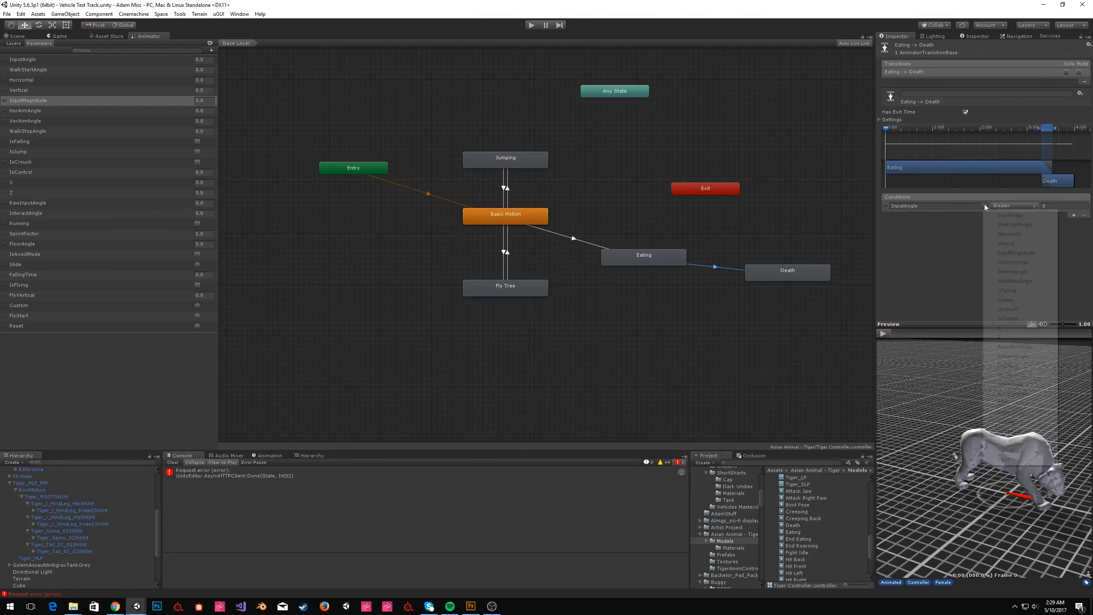
{"action": "left_click", "coordinate": [1028, 292]}
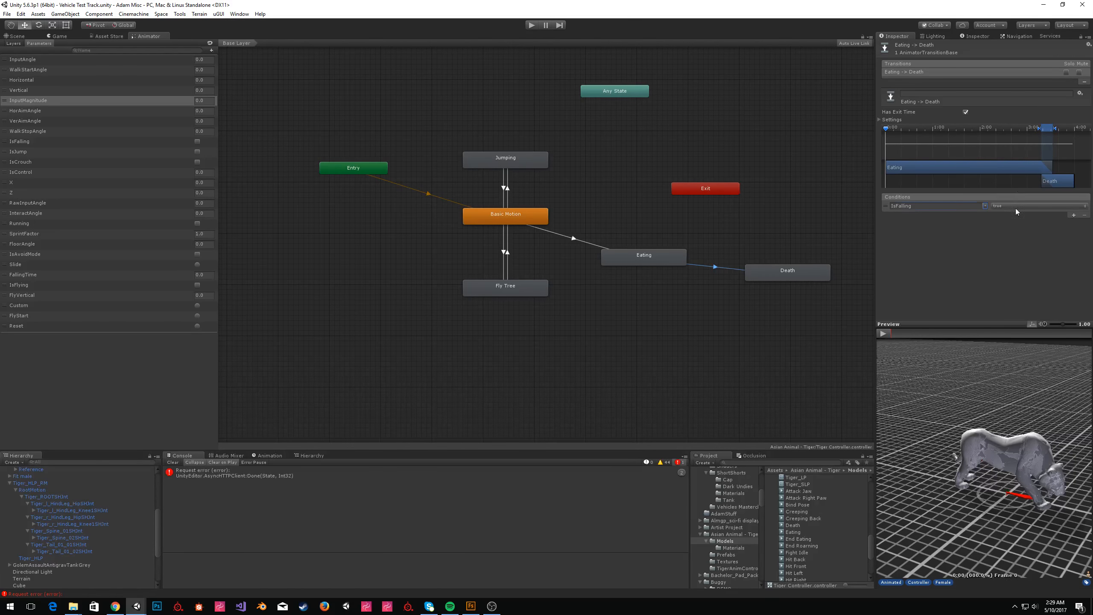
{"action": "left_click", "coordinate": [1015, 206]}
{"action": "left_click", "coordinate": [1019, 225]}
Move the Death state and make a transition from Death back to Basic Motion.
{"action": "left_click_drag", "start_coordinate": [791, 267], "coordinate": [750, 229]}
{"action": "right_click", "coordinate": [751, 233]}
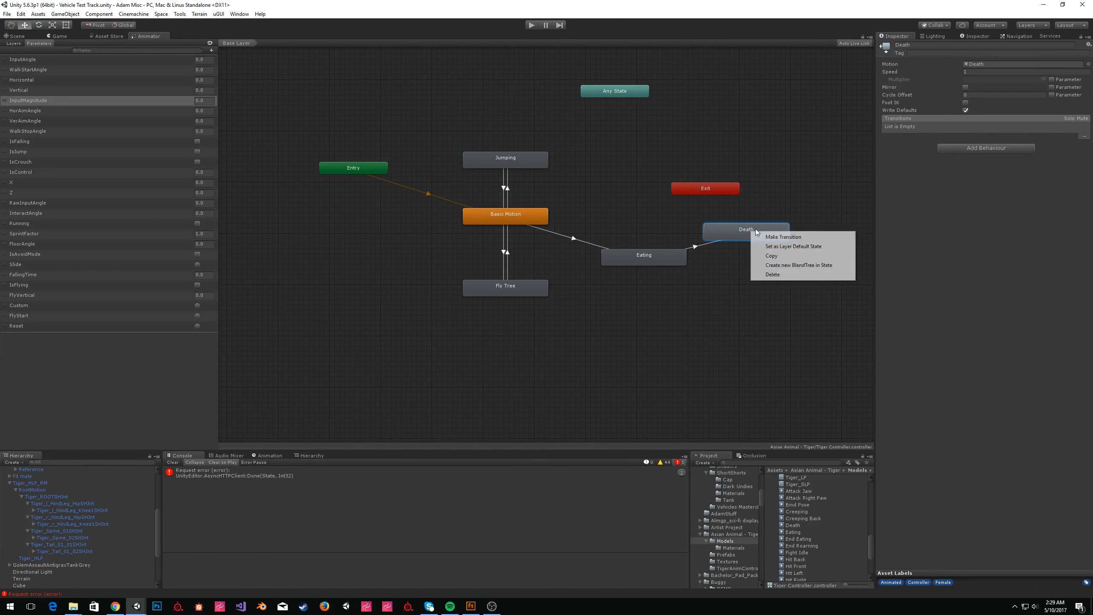
{"action": "left_click", "coordinate": [783, 238]}
{"action": "left_click", "coordinate": [533, 211]}
{"action": "left_click", "coordinate": [802, 210]}
{"action": "left_click", "coordinate": [730, 234]}
{"action": "left_click", "coordinate": [666, 225]}
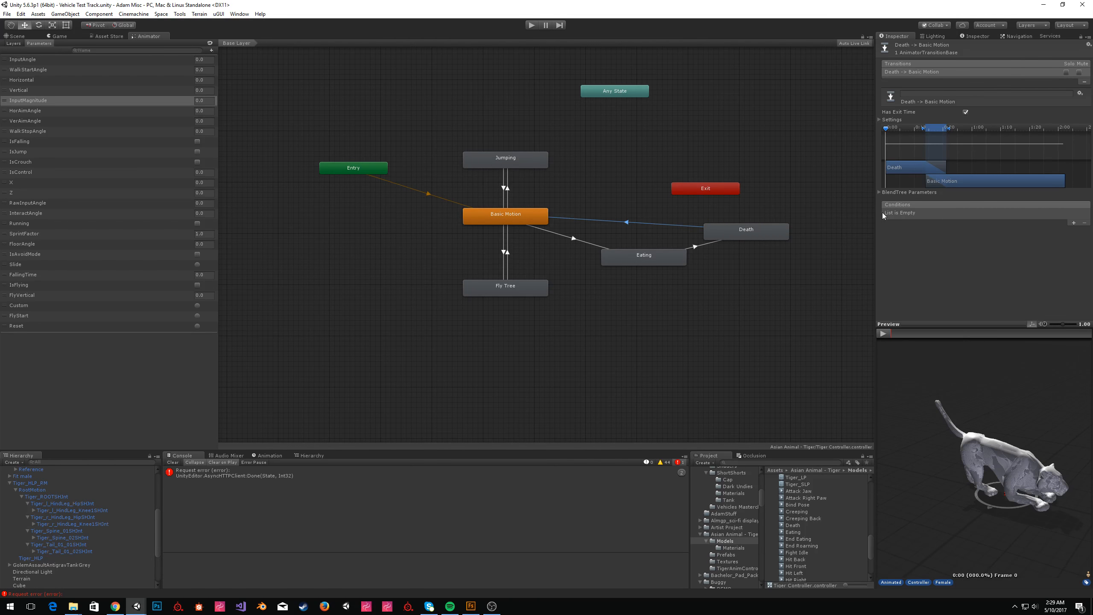
{"action": "left_click", "coordinate": [638, 253]}
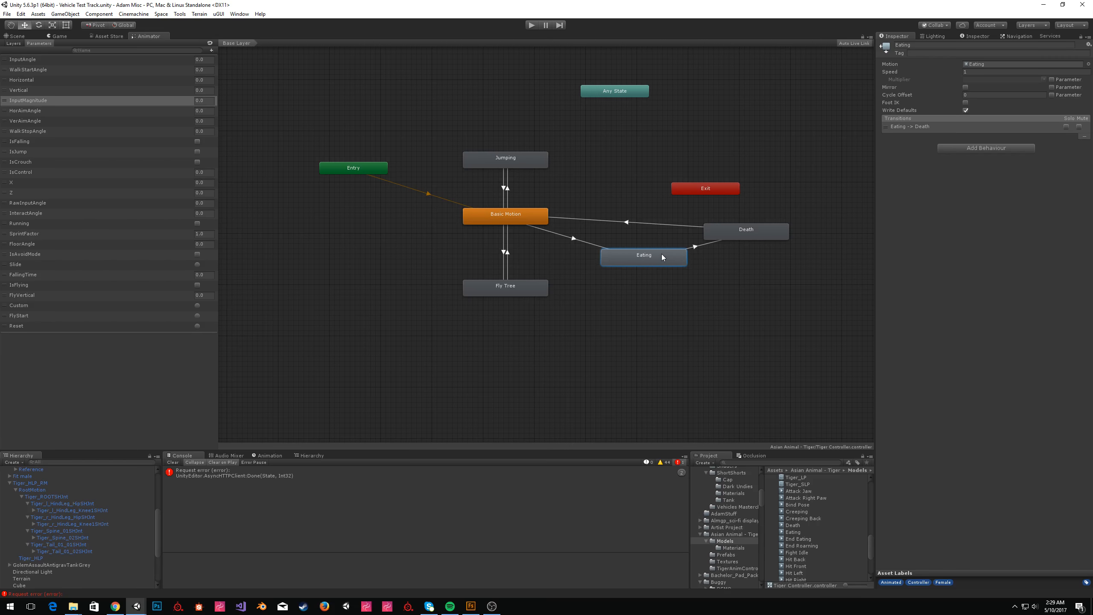
{"action": "left_click", "coordinate": [751, 234]}
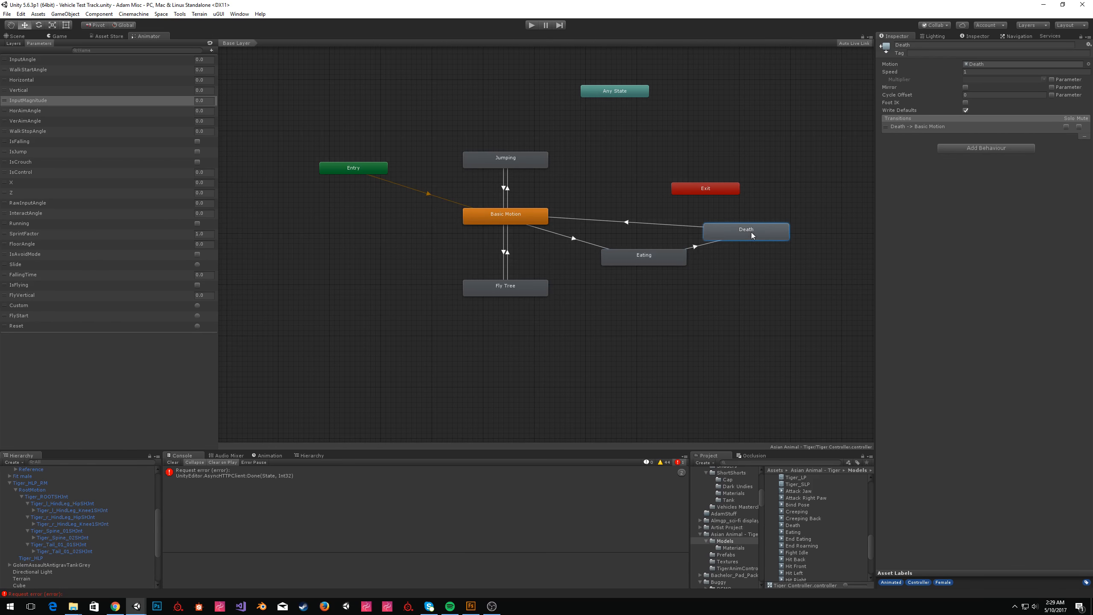
Shift the timing of the Death to Basic Motion transition and preview it.
{"action": "middle_click_drag", "start_coordinate": [626, 187], "coordinate": [677, 209]}
{"action": "left_click", "coordinate": [693, 246]}
{"action": "left_click", "coordinate": [883, 334]}
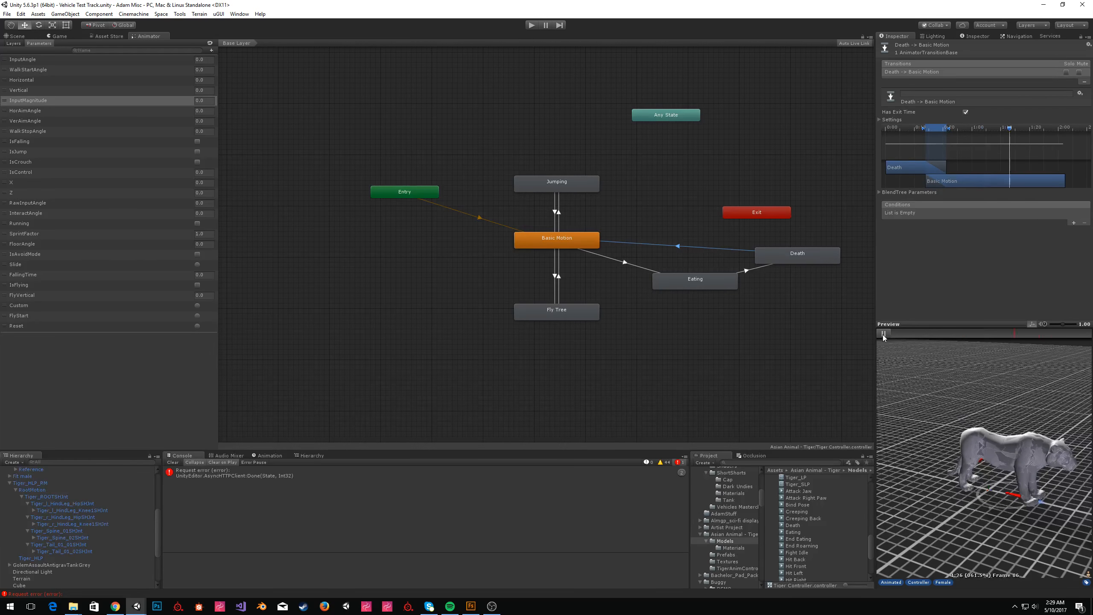
{"action": "left_click", "coordinate": [883, 334]}
{"action": "mouse_move", "coordinate": [930, 128]}
{"action": "left_mouse_down"}
{"action": "mouse_move", "coordinate": [909, 128]}
{"action": "mouse_move", "coordinate": [959, 132]}
{"action": "mouse_move", "coordinate": [951, 132]}
{"action": "left_mouse_up"}
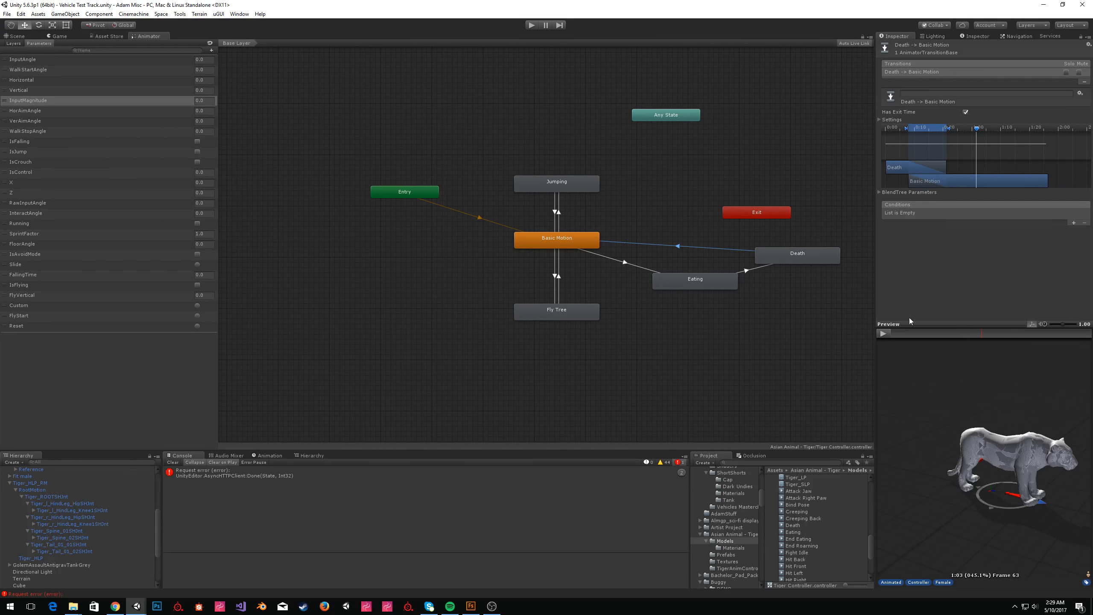
{"action": "left_click", "coordinate": [883, 335]}
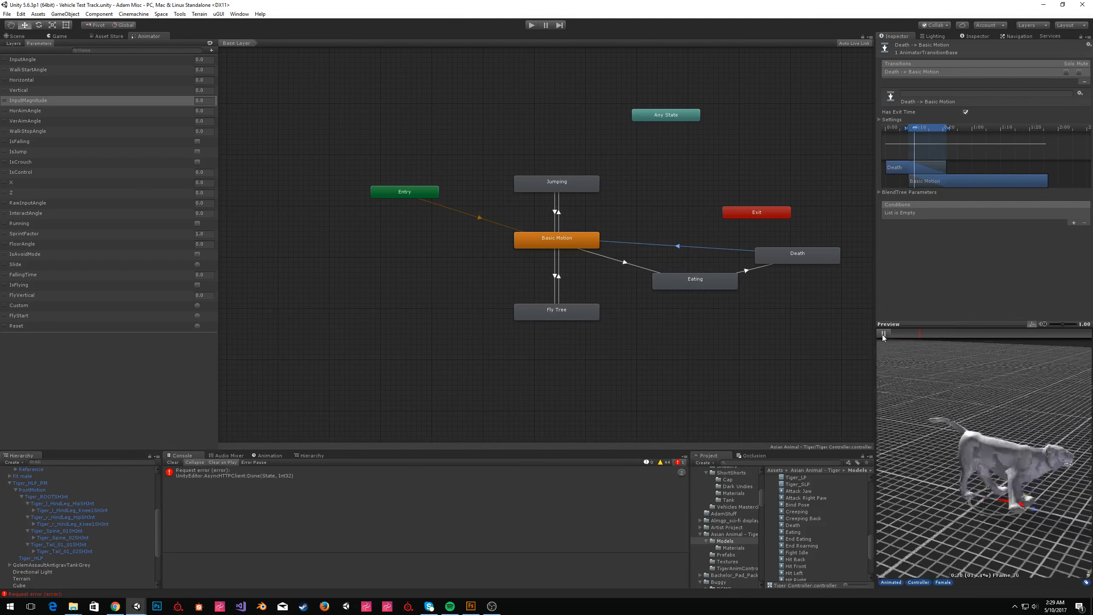
Switch to the Scene view and select the tiger model.
{"action": "left_click", "coordinate": [595, 125]}
{"action": "middle_click_drag", "start_coordinate": [596, 125], "coordinate": [470, 136]}
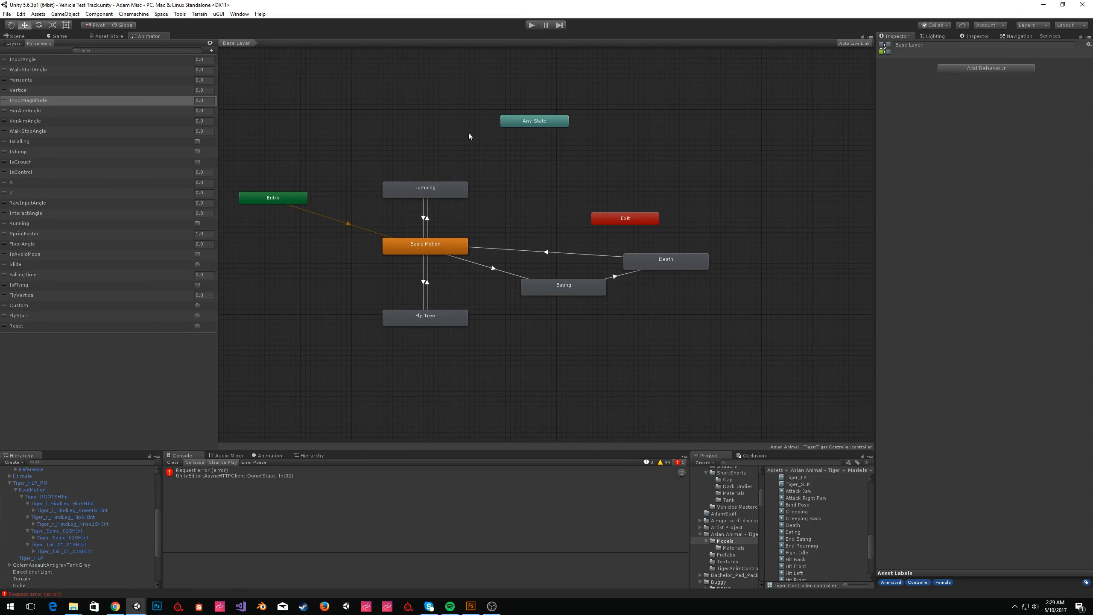
{"action": "left_click", "coordinate": [16, 36]}
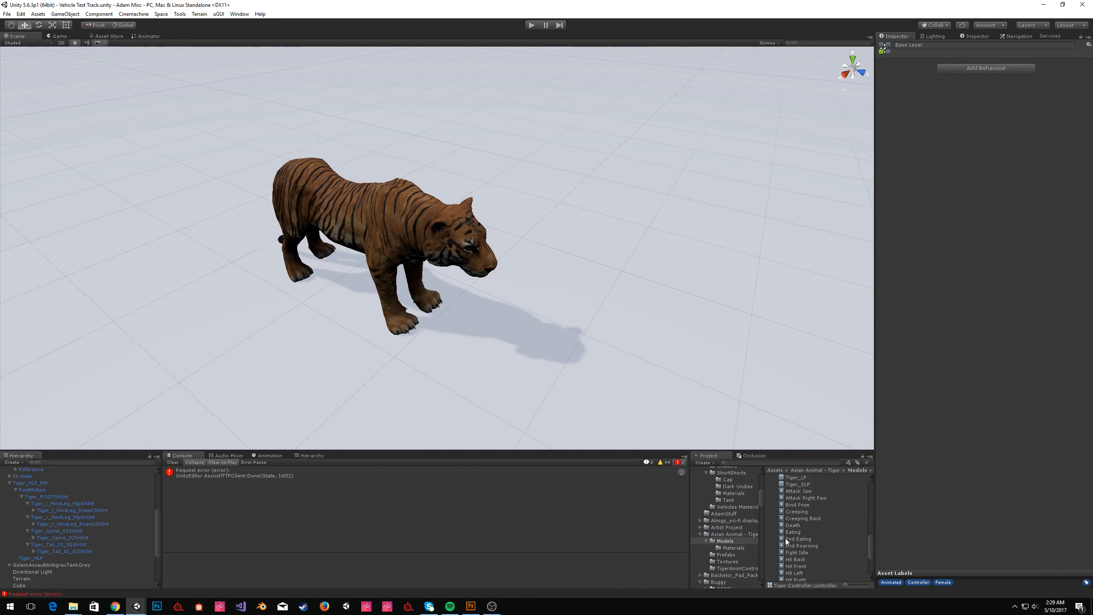
{"action": "left_click", "coordinate": [727, 533]}
{"action": "left_click", "coordinate": [822, 547]}
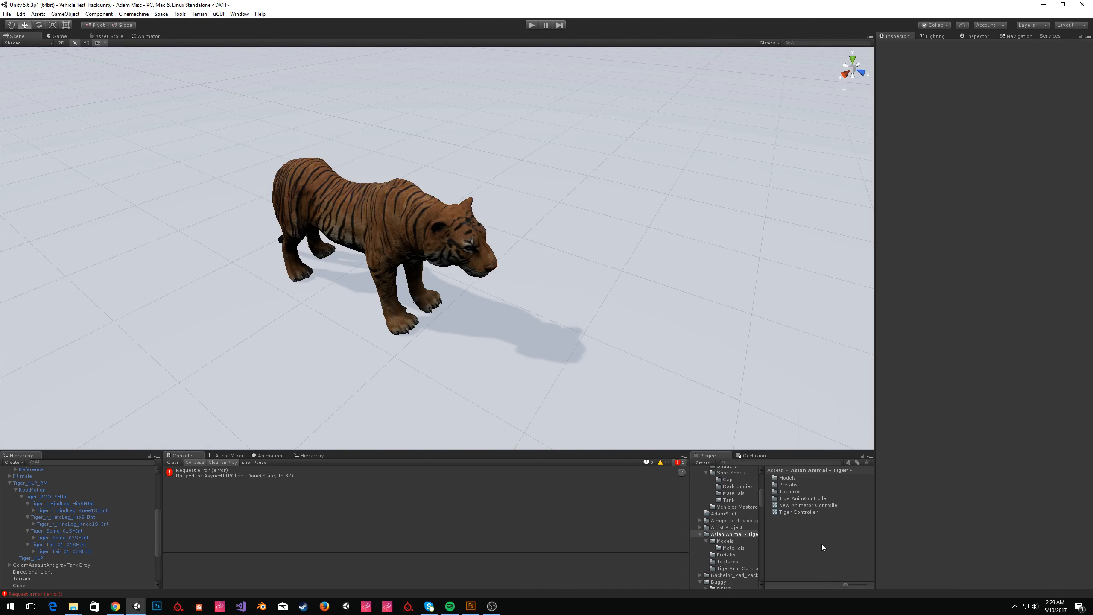
{"action": "left_click", "coordinate": [371, 228]}
{"action": "right_click_drag", "start_coordinate": [708, 256], "coordinate": [718, 242]}
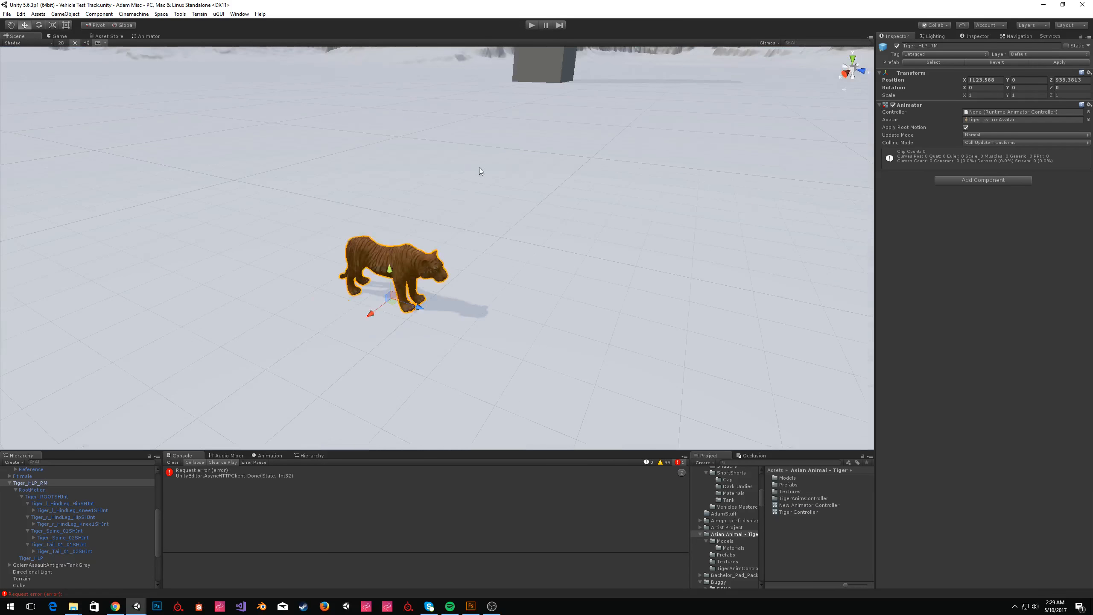
Create an empty GameObject and add the Virtual Good component to it.
{"action": "left_click", "coordinate": [65, 13]}
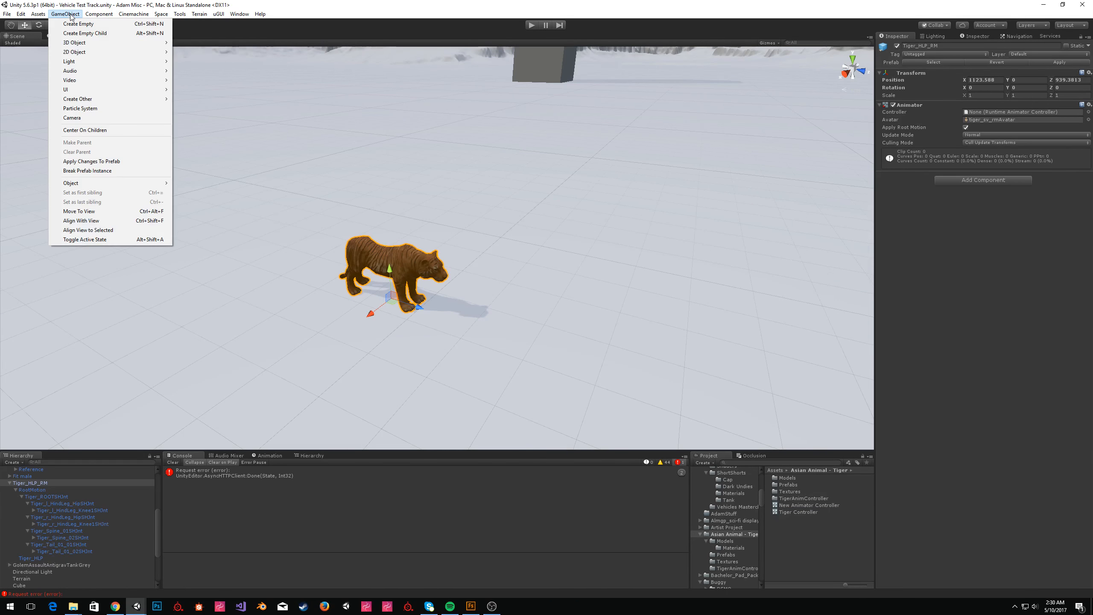
{"action": "left_click", "coordinate": [96, 27]}
{"action": "left_click", "coordinate": [989, 99]}
{"action": "key", "text": "Return"}
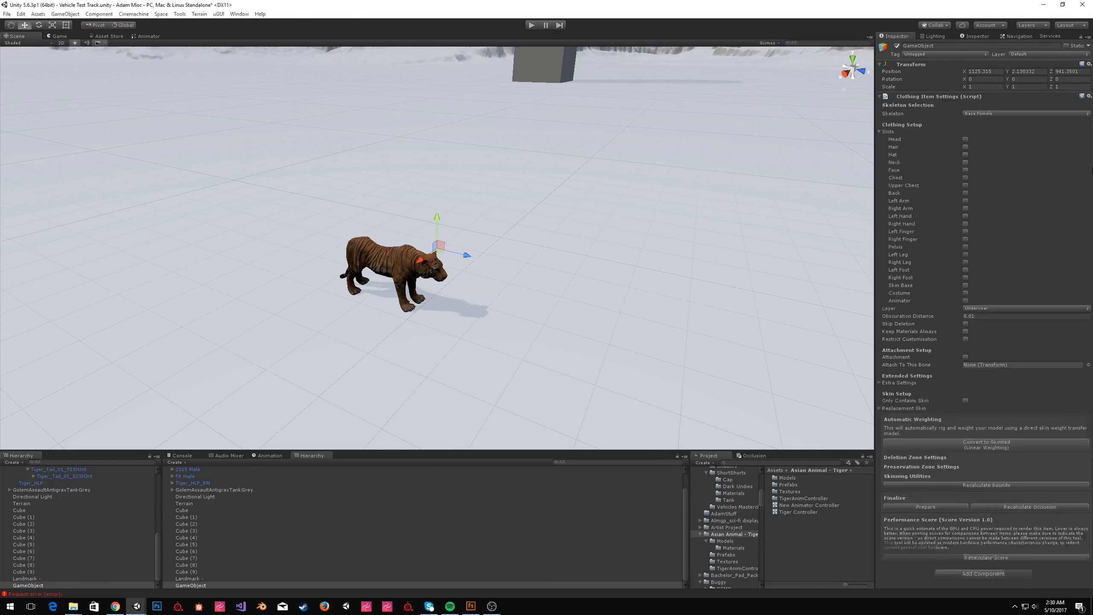
{"action": "left_click", "coordinate": [1017, 573]}
{"action": "type", "text": "virtual"}
{"action": "key", "text": "Return"}
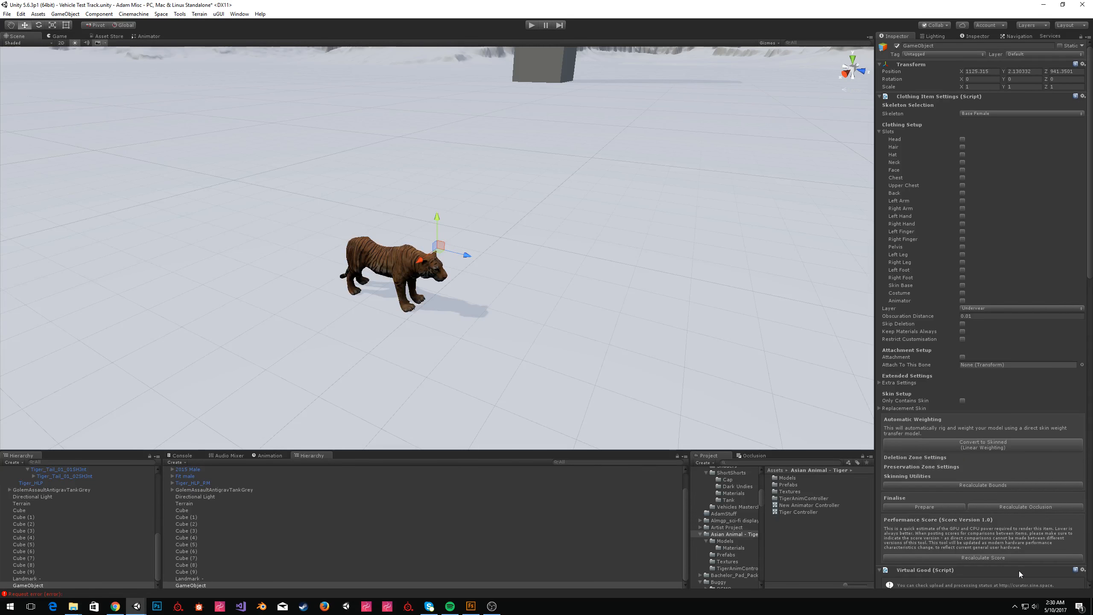
Enable every clothing slot checkbox on the GameObject and expand Extra Settings.
{"action": "left_click", "coordinate": [966, 113]}
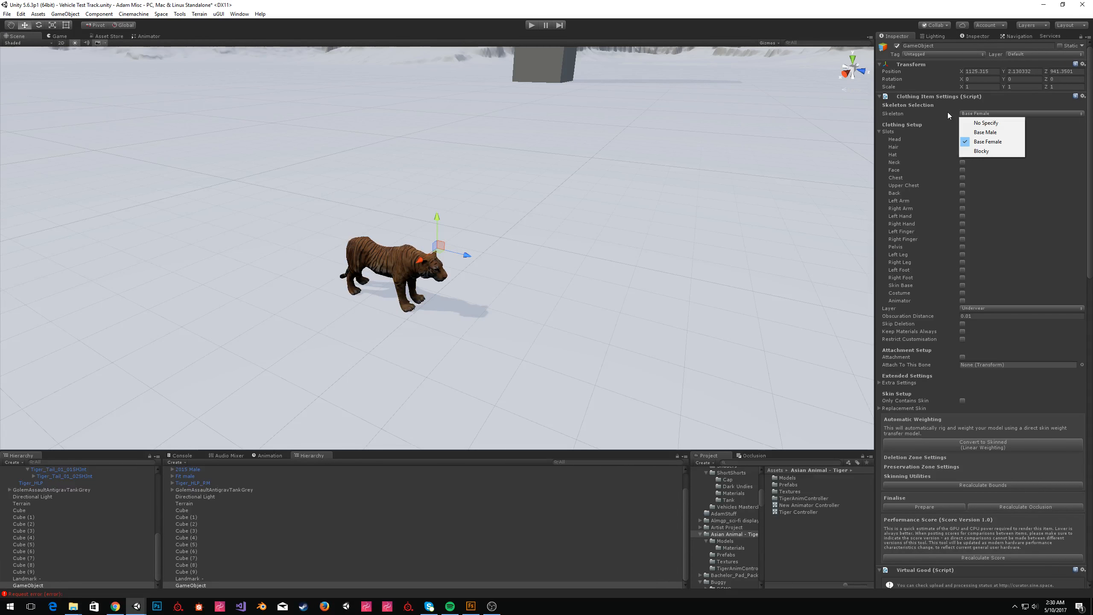
{"action": "left_click", "coordinate": [947, 112]}
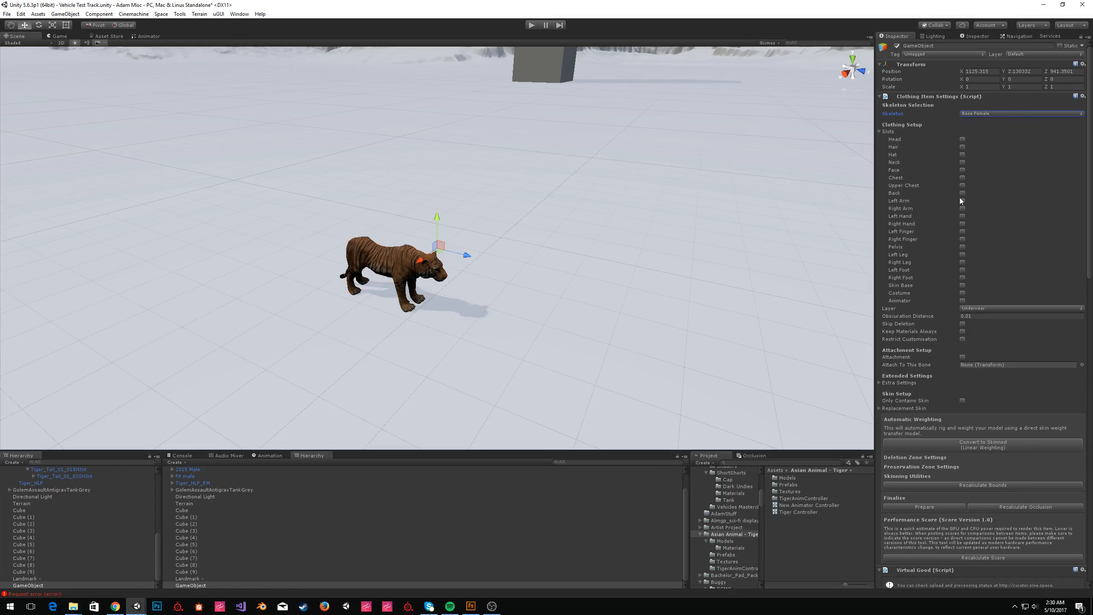
{"action": "left_click", "coordinate": [963, 293]}
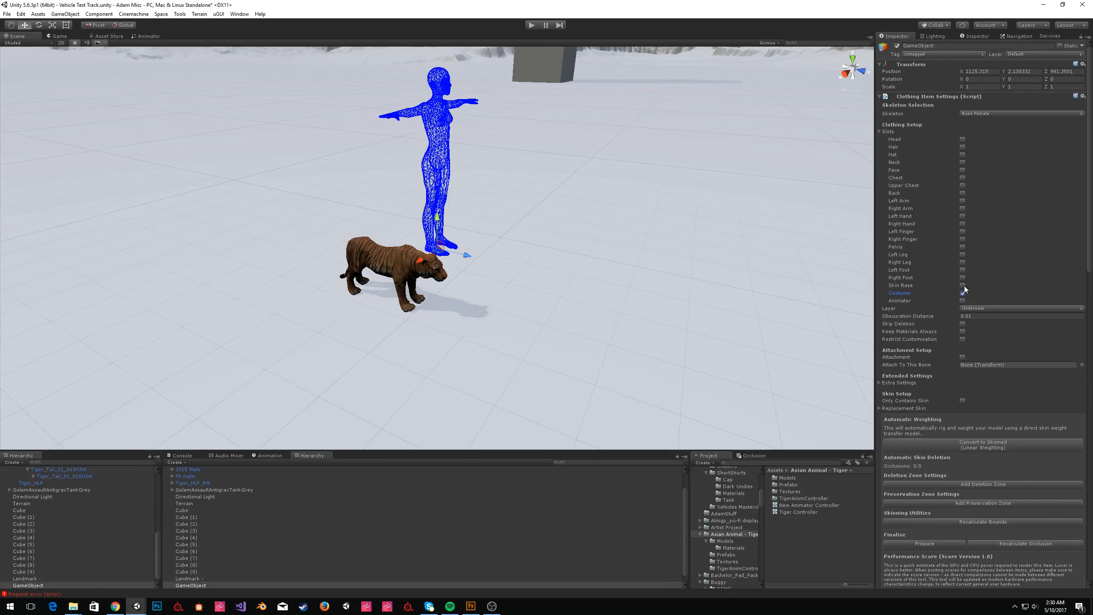
{"action": "left_click", "coordinate": [963, 140]}
{"action": "left_click", "coordinate": [962, 147]}
{"action": "left_click", "coordinate": [962, 155]}
{"action": "left_click", "coordinate": [963, 162]}
{"action": "left_click", "coordinate": [962, 177]}
{"action": "left_click", "coordinate": [963, 185]}
{"action": "left_click", "coordinate": [962, 193]}
{"action": "left_click", "coordinate": [963, 208]}
{"action": "left_click", "coordinate": [963, 216]}
{"action": "left_click", "coordinate": [963, 224]}
{"action": "left_click", "coordinate": [963, 232]}
{"action": "left_click", "coordinate": [962, 239]}
{"action": "left_click", "coordinate": [962, 248]}
{"action": "left_click", "coordinate": [962, 270]}
{"action": "left_click", "coordinate": [962, 278]}
{"action": "left_click", "coordinate": [963, 285]}
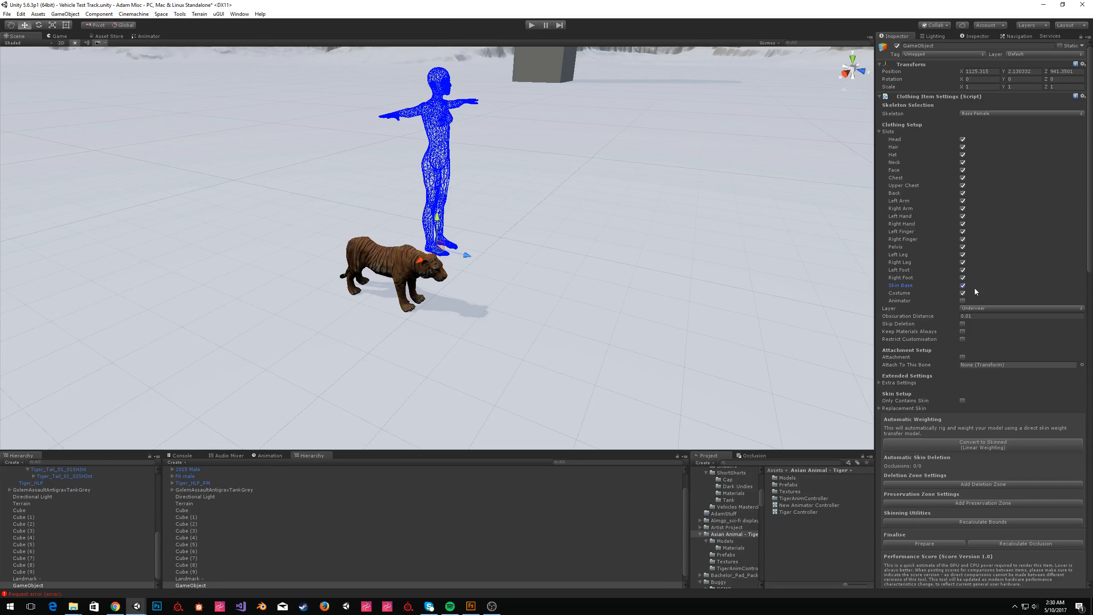
{"action": "left_click", "coordinate": [936, 299]}
{"action": "left_click", "coordinate": [909, 383]}
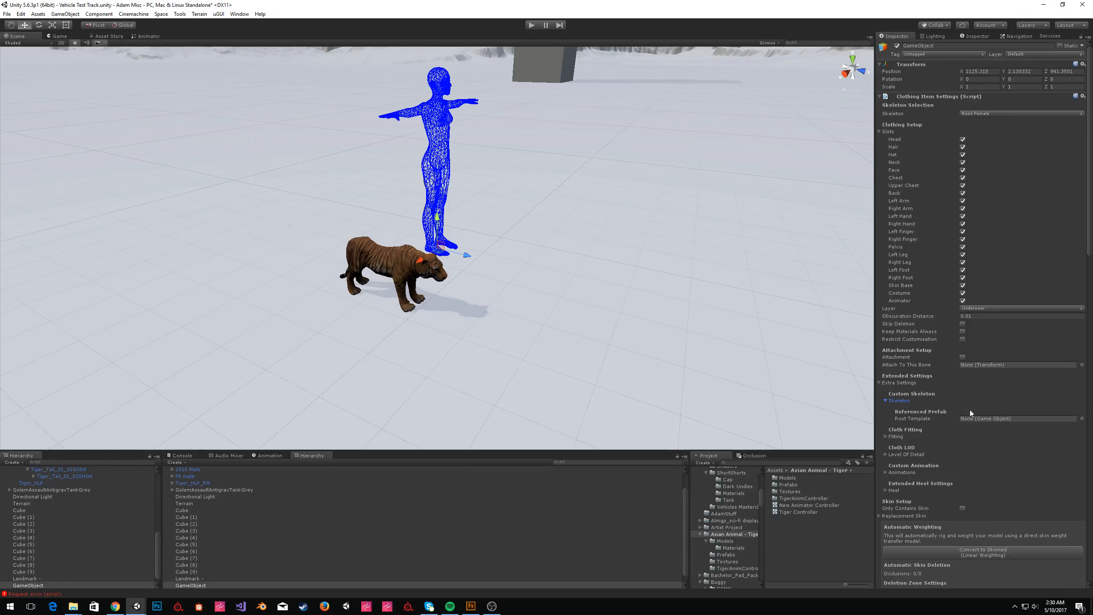
Turn off Apply Root Motion on the tiger's Animator.
{"action": "left_click", "coordinate": [355, 253]}
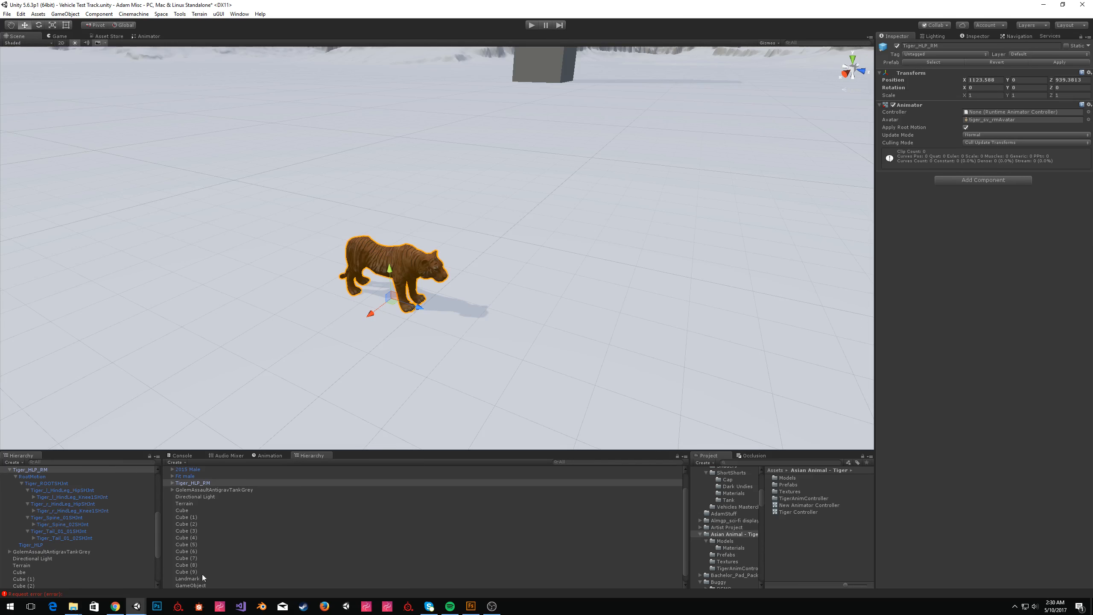
{"action": "scroll", "coordinate": [122, 475], "scroll_direction": "up", "scroll_amount": 2}
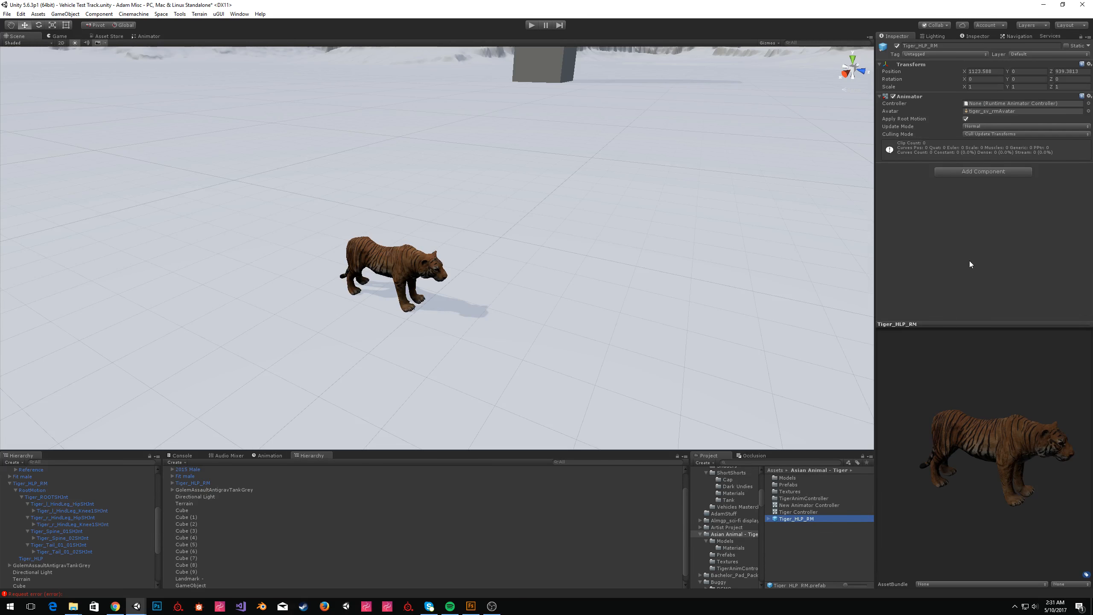
{"action": "left_click", "coordinate": [965, 119]}
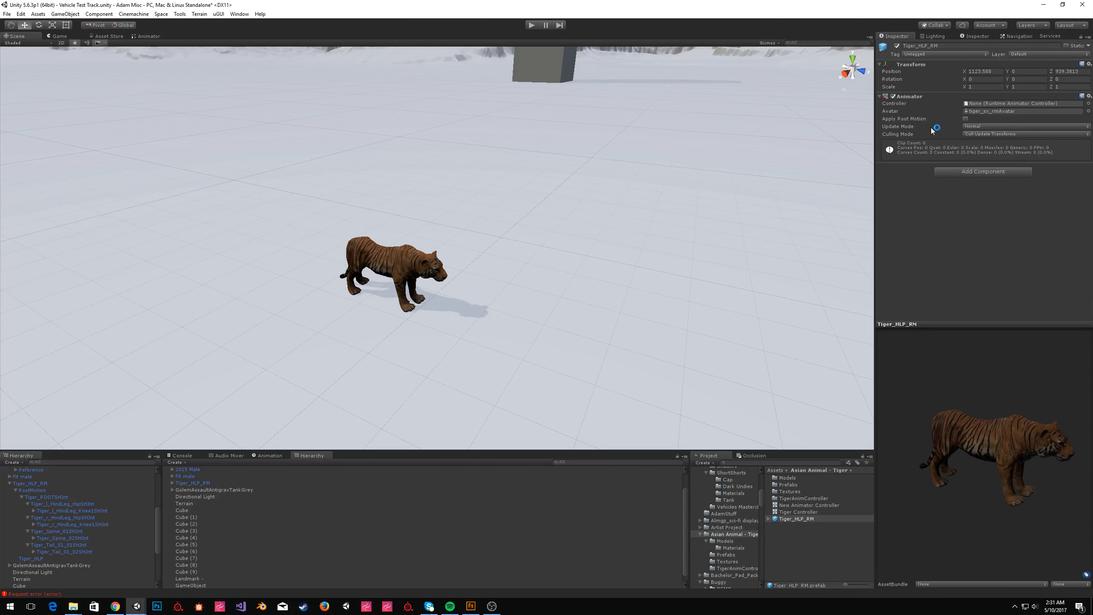
Rename the tiger prefab to Tiger Avatar.
{"action": "left_click", "coordinate": [808, 519]}
{"action": "left_click", "coordinate": [790, 518]}
{"action": "type", "text": "Tiger Avatar"}
{"action": "key", "text": "Return"}
Assign Tiger Avatar as the GameObject's custom skeleton Root Template.
{"action": "scroll", "coordinate": [111, 557], "scroll_direction": "down", "scroll_amount": 5}
{"action": "left_click", "coordinate": [59, 579]}
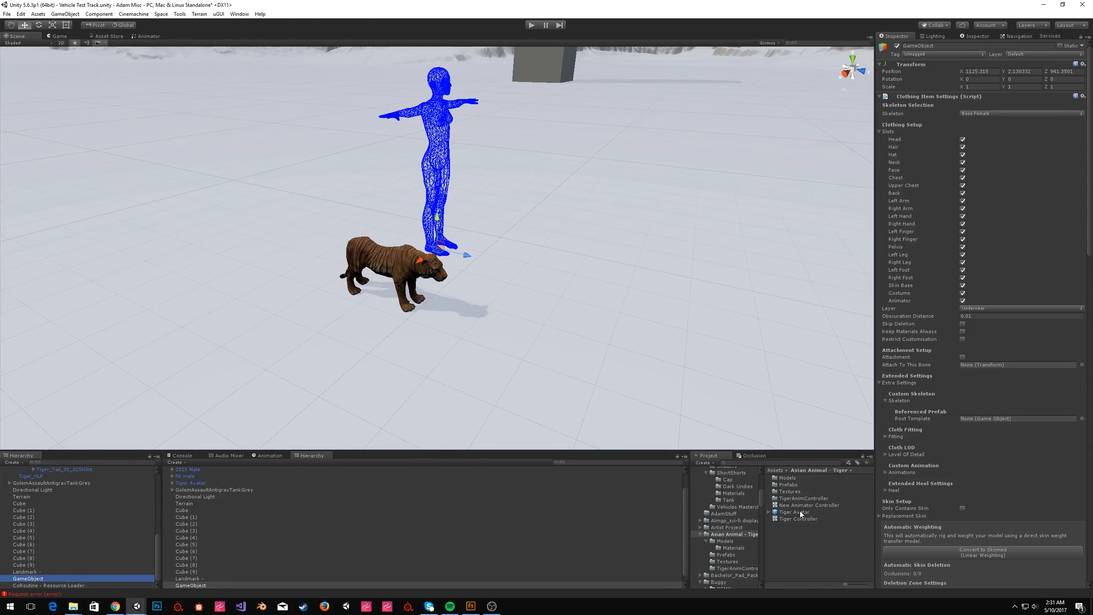
{"action": "left_click_drag", "start_coordinate": [795, 512], "coordinate": [997, 419]}
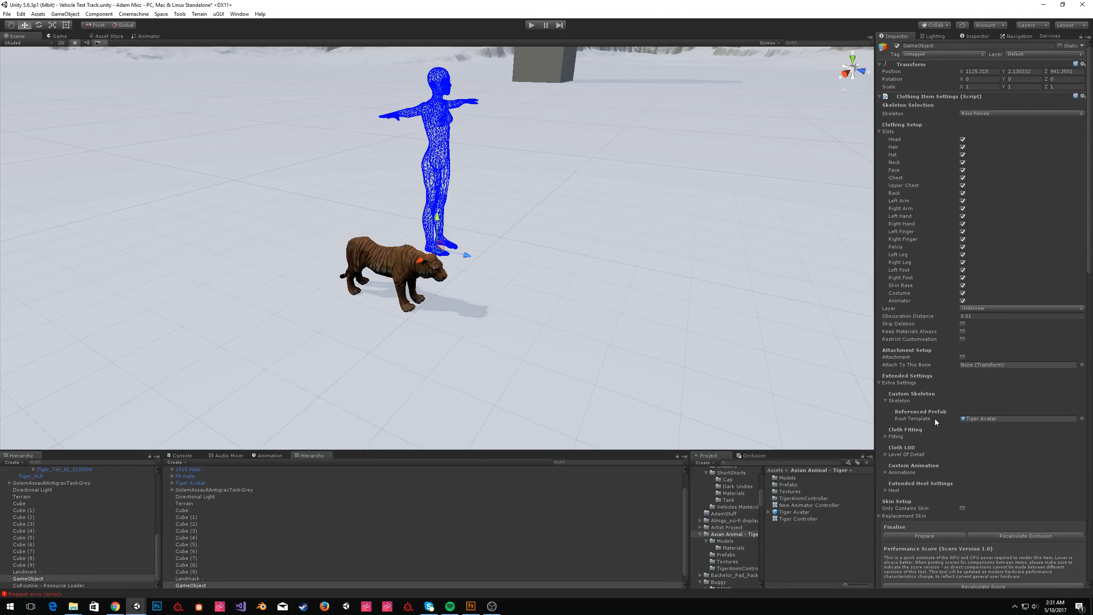
Expand Custom Animation and assign Tiger Controller as its Controller.
{"action": "scroll", "coordinate": [929, 422], "scroll_direction": "down", "scroll_amount": 3}
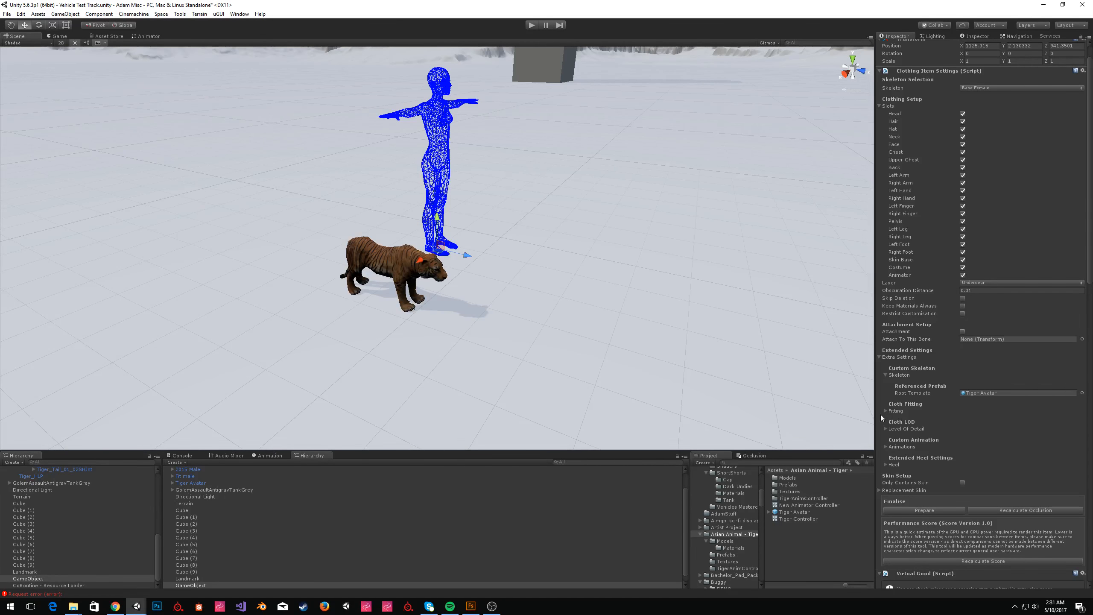
{"action": "left_click", "coordinate": [885, 447]}
{"action": "scroll", "coordinate": [1012, 438], "scroll_direction": "down", "scroll_amount": 3}
{"action": "left_click_drag", "start_coordinate": [791, 519], "coordinate": [974, 428]}
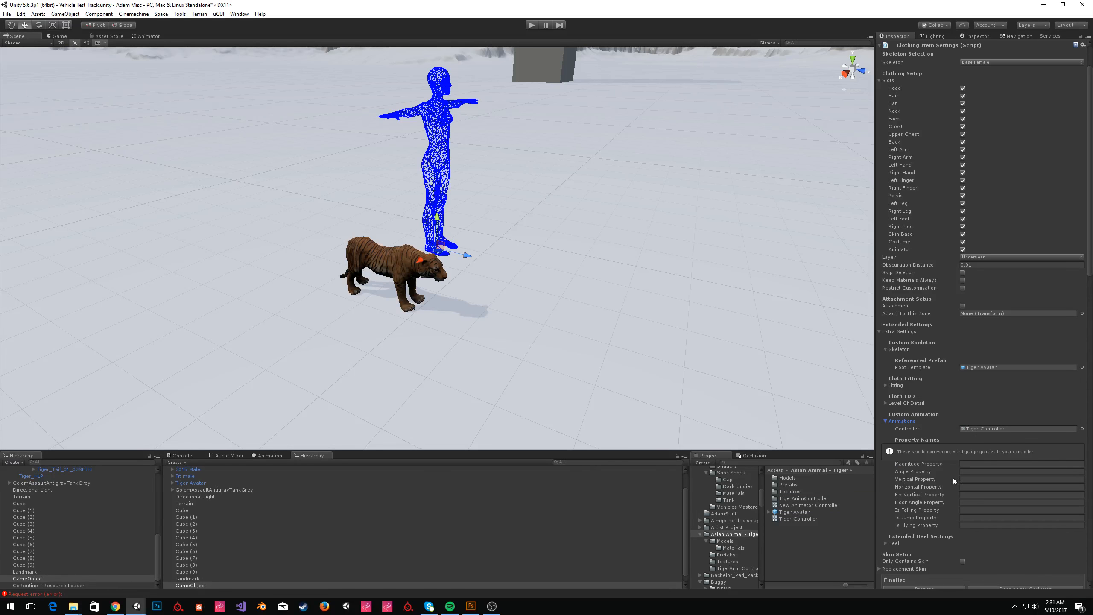
Map the Magnitude, Angle and Vertical property names to InputMagnitude, InputAngle and Vertical, checking the controller's parameters.
{"action": "left_click", "coordinate": [973, 464]}
{"action": "left_click", "coordinate": [145, 37]}
{"action": "left_click", "coordinate": [992, 464]}
{"action": "type", "text": "InputMagnitude"}
{"action": "key", "text": "Tab"}
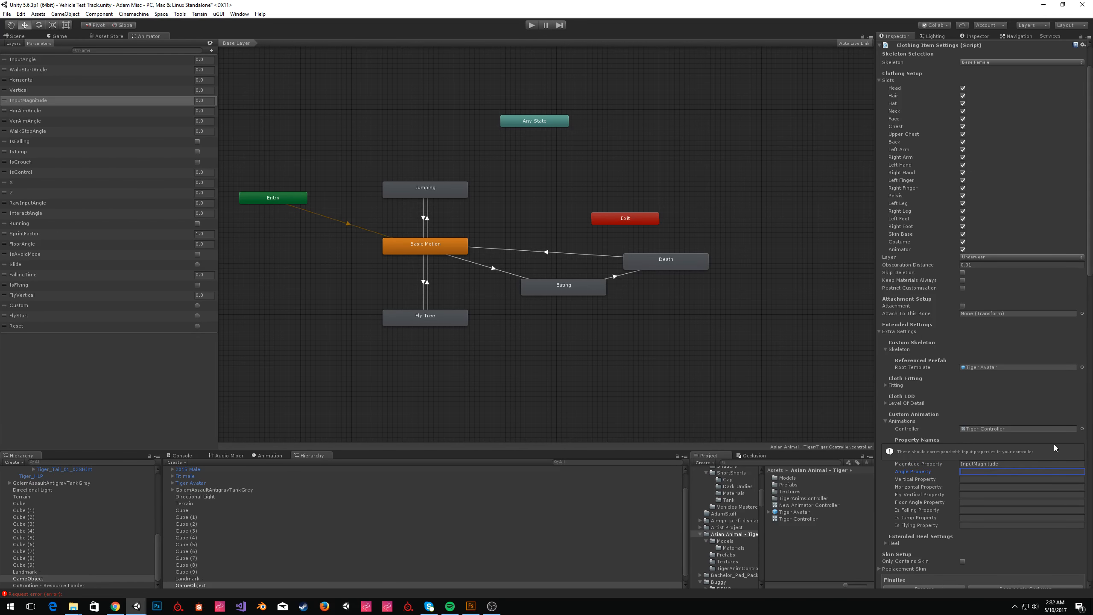
{"action": "type", "text": "InputAngle"}
{"action": "left_click", "coordinate": [1032, 479]}
{"action": "type", "text": "Verticasl"}
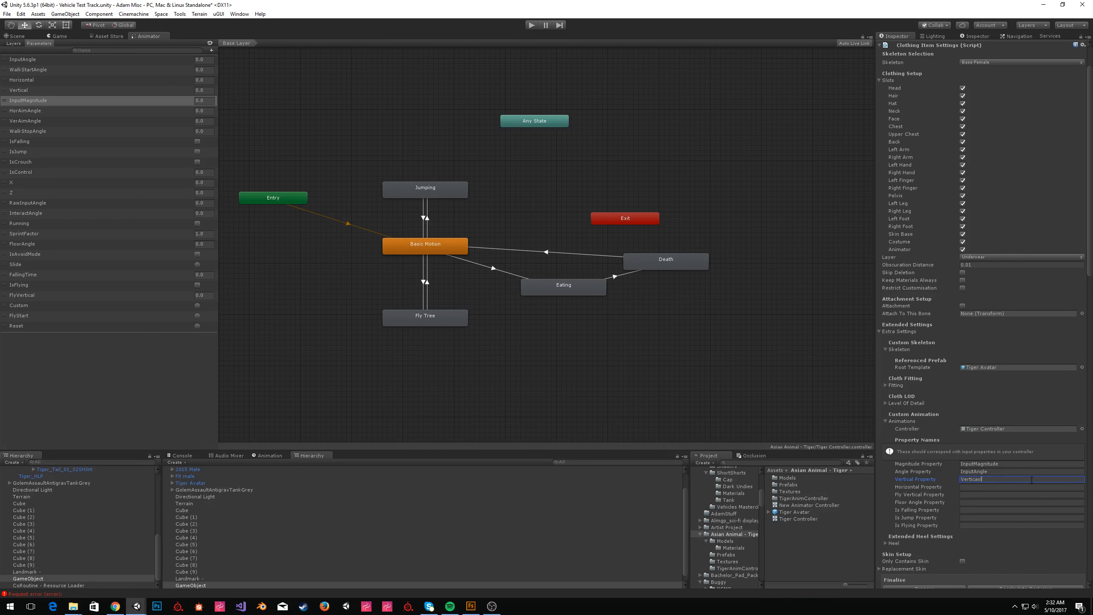
{"action": "key", "text": "BackSpace"}
{"action": "type", "text": "l"}
{"action": "key", "text": "Tab"}
Map the Horizontal, Fly Vertical, Floor Angle, Is Falling and Is Jump properties to Horizontal, FlyVertical, FloorAngle, IsFalling and IsJump.
{"action": "type", "text": "Horizontal"}
{"action": "key", "text": "Tab"}
{"action": "type", "text": "FlyVertical"}
{"action": "key", "text": "Tab"}
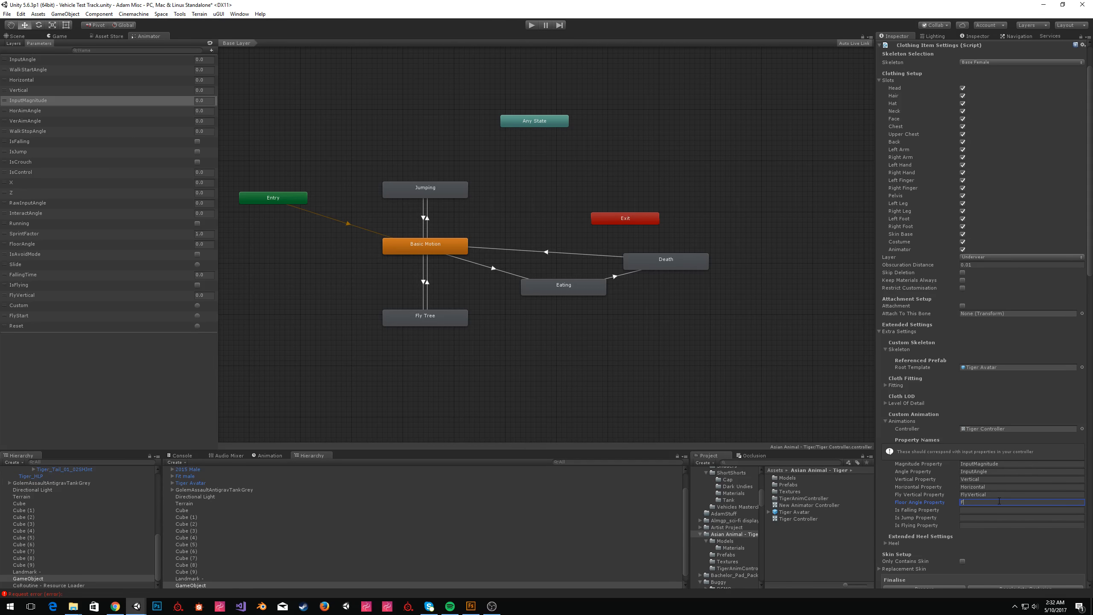
{"action": "type", "text": "oorAngle"}
{"action": "key", "text": "Tab"}
{"action": "type", "text": "IsFalling"}
{"action": "key", "text": "Tab"}
{"action": "type", "text": "IsJump"}
{"action": "key", "text": "Tab"}
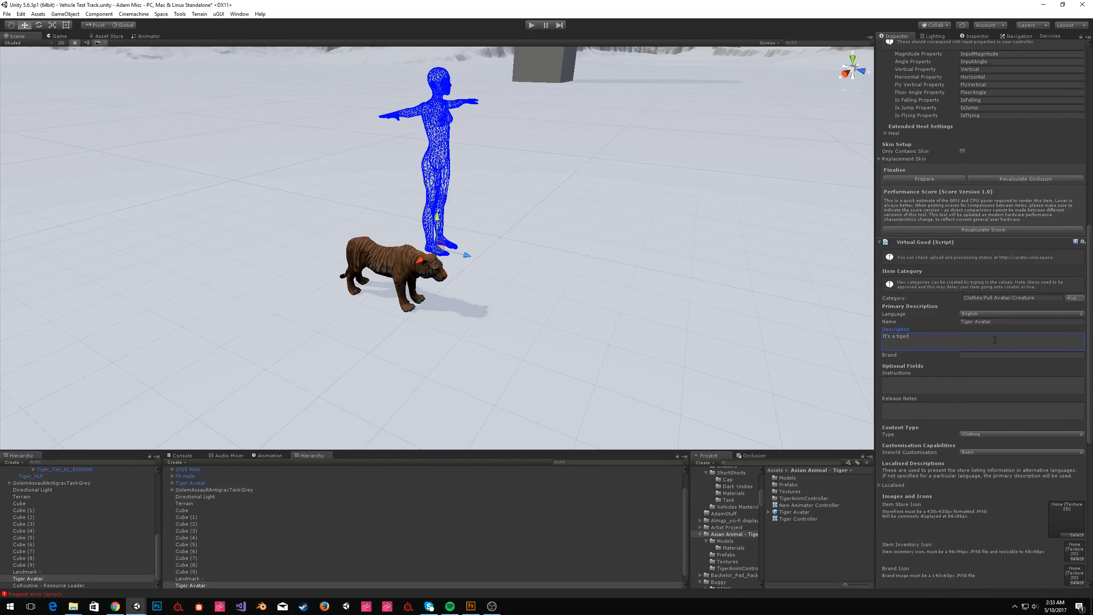
Set the Virtual Good's brand to SWE and mark the item as Not For Sale.
{"action": "left_click", "coordinate": [990, 355]}
{"action": "type", "text": "SWE"}
{"action": "scroll", "coordinate": [961, 422], "scroll_direction": "down", "scroll_amount": 3}
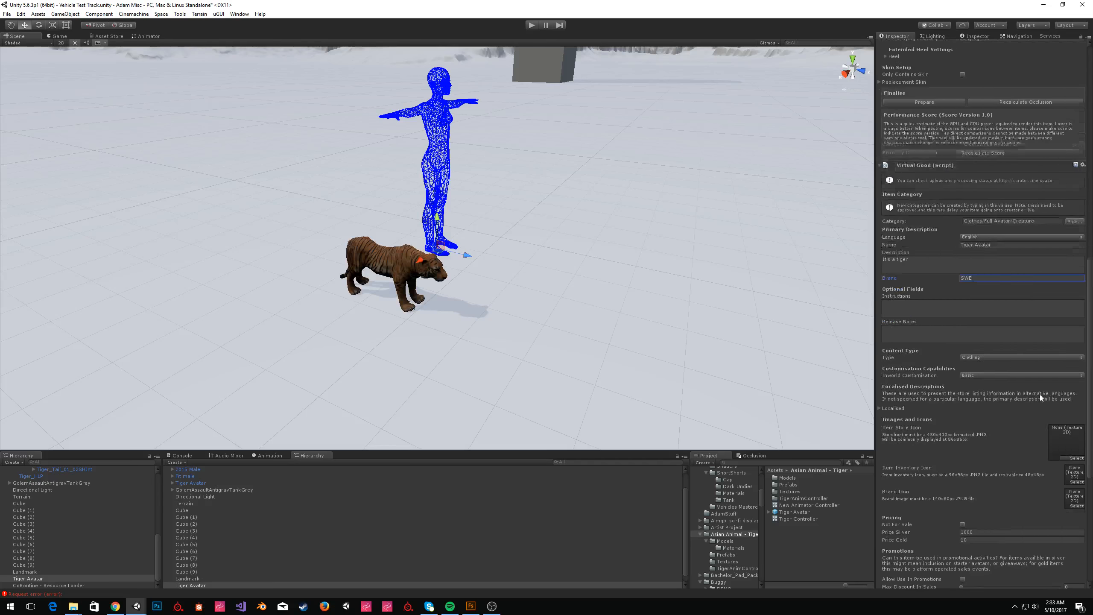
{"action": "scroll", "coordinate": [1046, 395], "scroll_direction": "down", "scroll_amount": 3}
{"action": "left_click", "coordinate": [966, 448]}
{"action": "scroll", "coordinate": [968, 444], "scroll_direction": "down", "scroll_amount": 3}
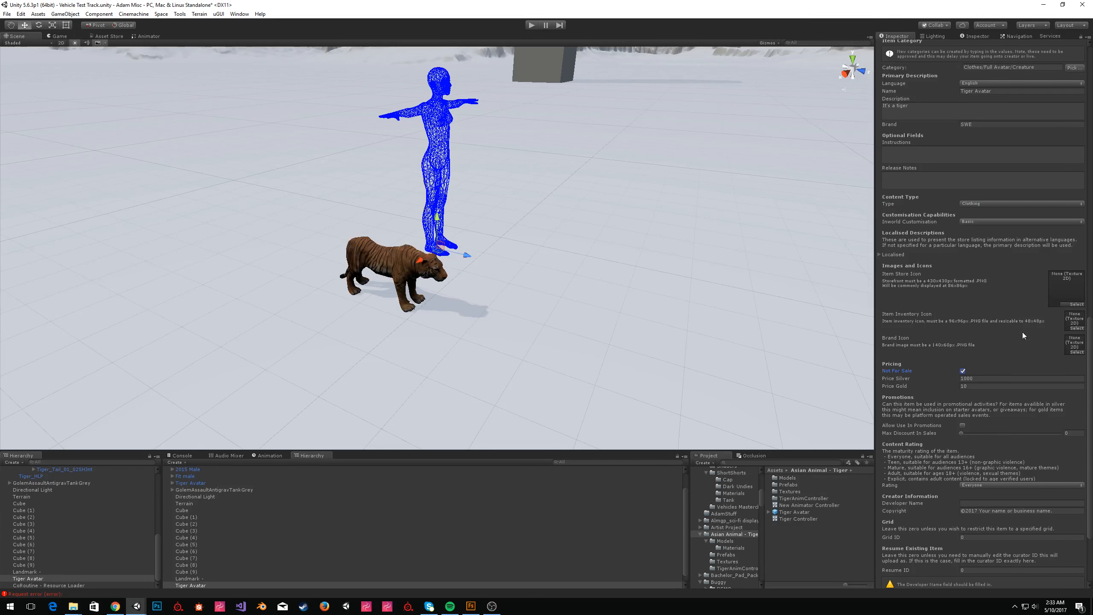
Set the Developer Name to Asset Store and the Copyright to ©2017 NOT FOR SALE.
{"action": "scroll", "coordinate": [968, 385], "scroll_direction": "down", "scroll_amount": 1}
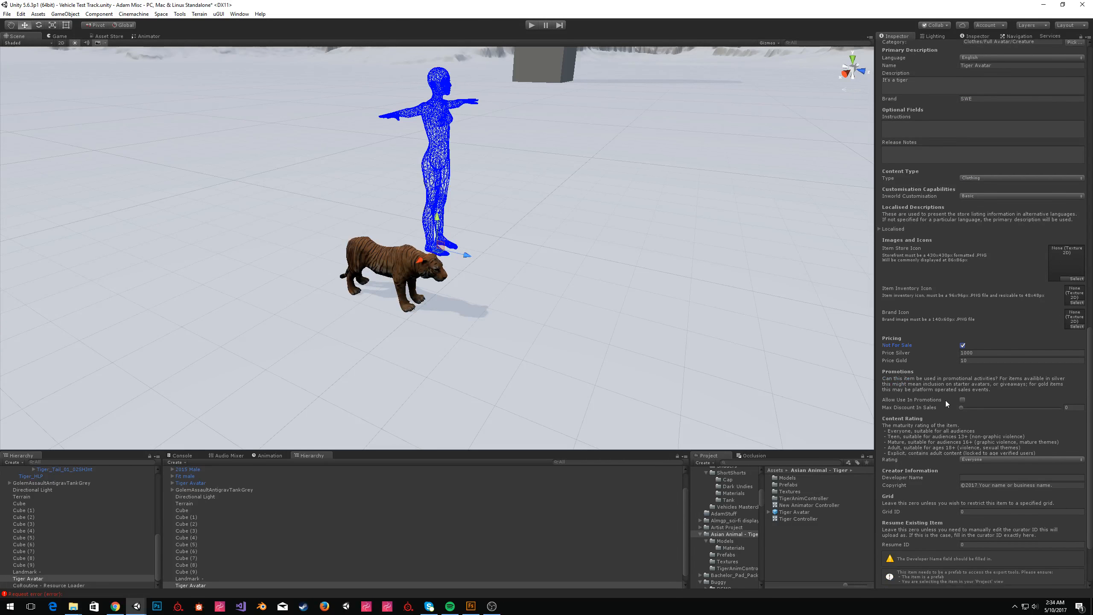
{"action": "scroll", "coordinate": [960, 400], "scroll_direction": "down", "scroll_amount": 3}
{"action": "left_click", "coordinate": [978, 400]}
{"action": "type", "text": "Asset Store"}
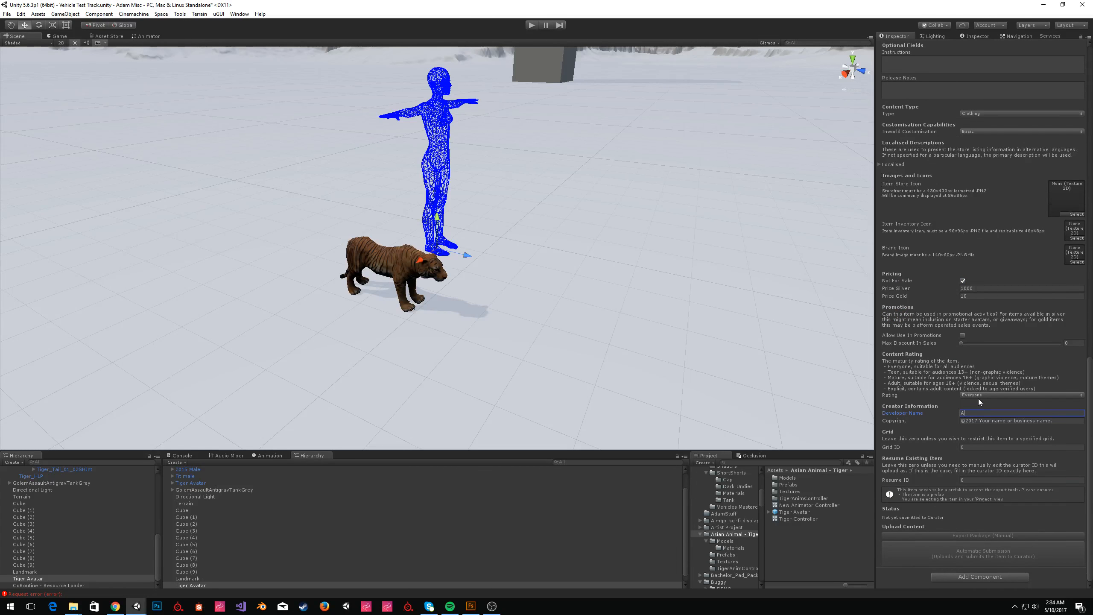
{"action": "key", "text": "Tab"}
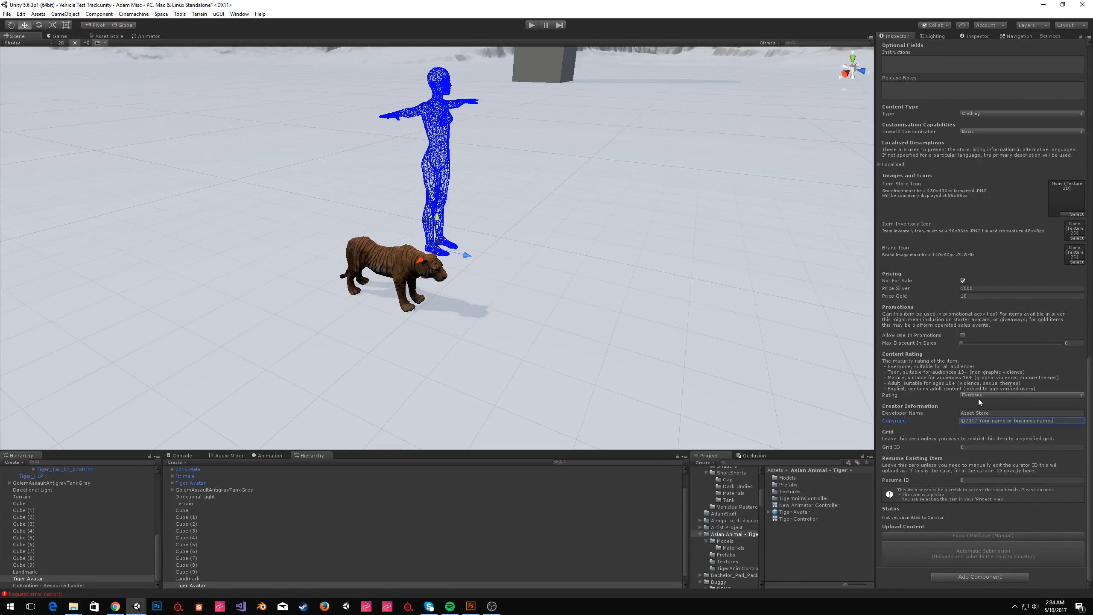
{"action": "key", "text": "BackSpace"}
{"action": "key", "text": "BackSpace"}
{"action": "key", "text": "BackSpace"}
{"action": "key", "text": "BackSpace"}
{"action": "key", "text": "BackSpace"}
{"action": "key", "text": "BackSpace"}
{"action": "type", "text": "NOT FOR SALE"}
Rename the GameObject to Tiger Avatar Upload and save it as a prefab in the Tiger asset folder.
{"action": "left_click_drag", "start_coordinate": [64, 580], "coordinate": [790, 558]}
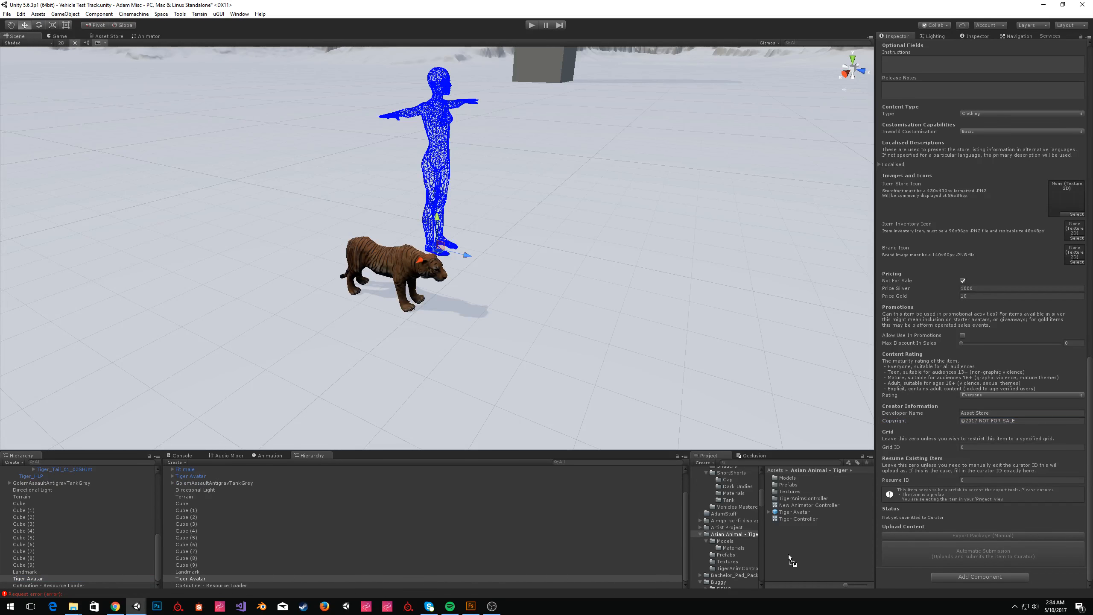
{"action": "scroll", "coordinate": [973, 71], "scroll_direction": "up", "scroll_amount": 20}
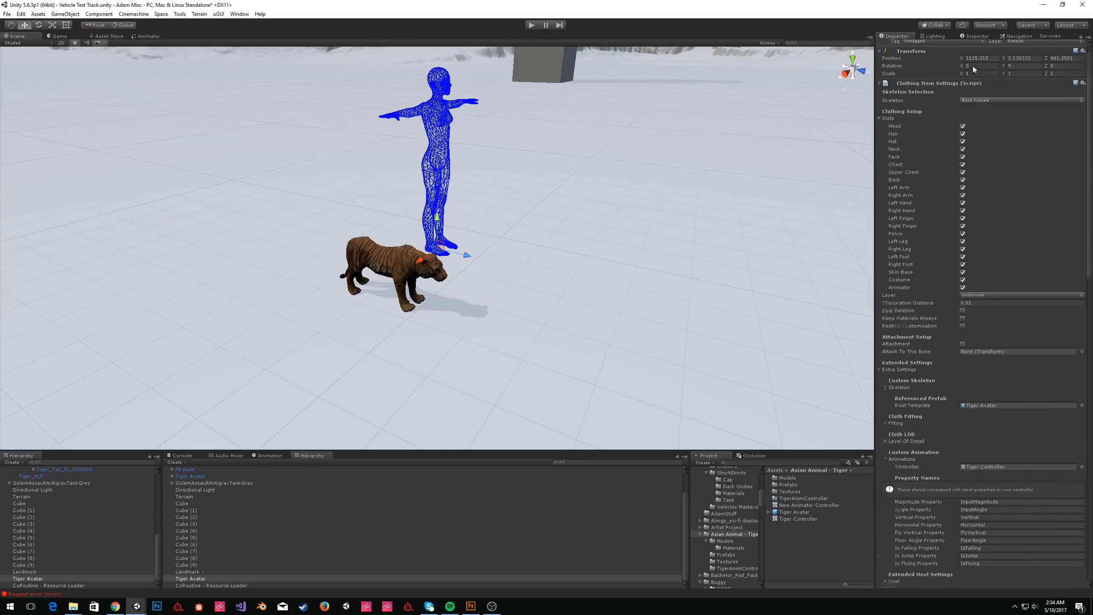
{"action": "scroll", "coordinate": [924, 62], "scroll_direction": "up", "scroll_amount": 1}
{"action": "left_click", "coordinate": [973, 46]}
{"action": "left_click", "coordinate": [977, 46]}
{"action": "type", "text": "Upload"}
{"action": "key", "text": "Return"}
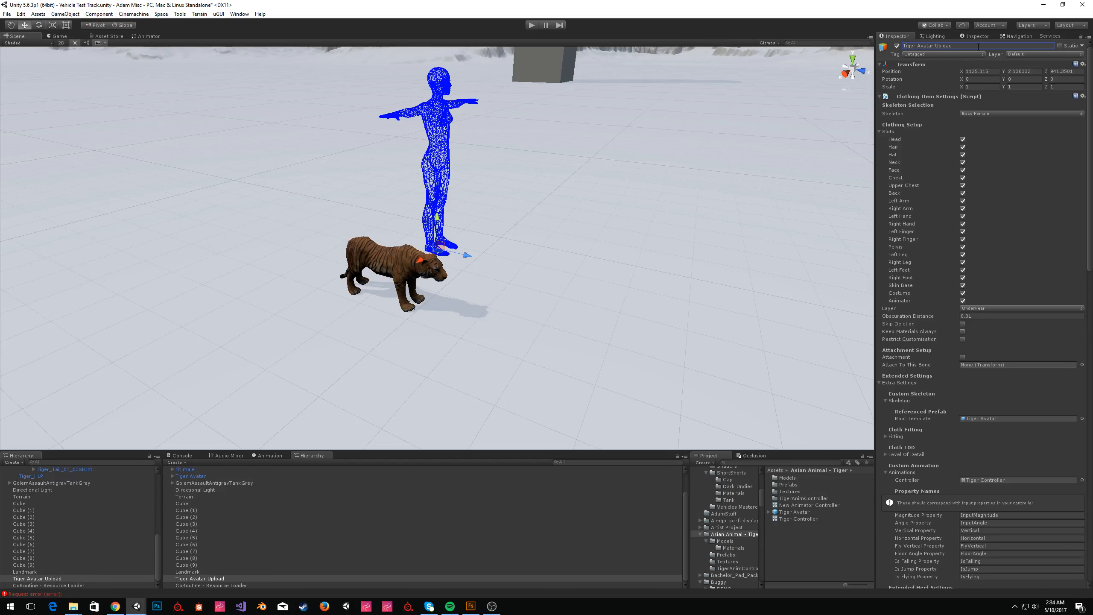
{"action": "left_click_drag", "start_coordinate": [45, 579], "coordinate": [791, 536]}
{"action": "scroll", "coordinate": [1025, 479], "scroll_direction": "down", "scroll_amount": 15}
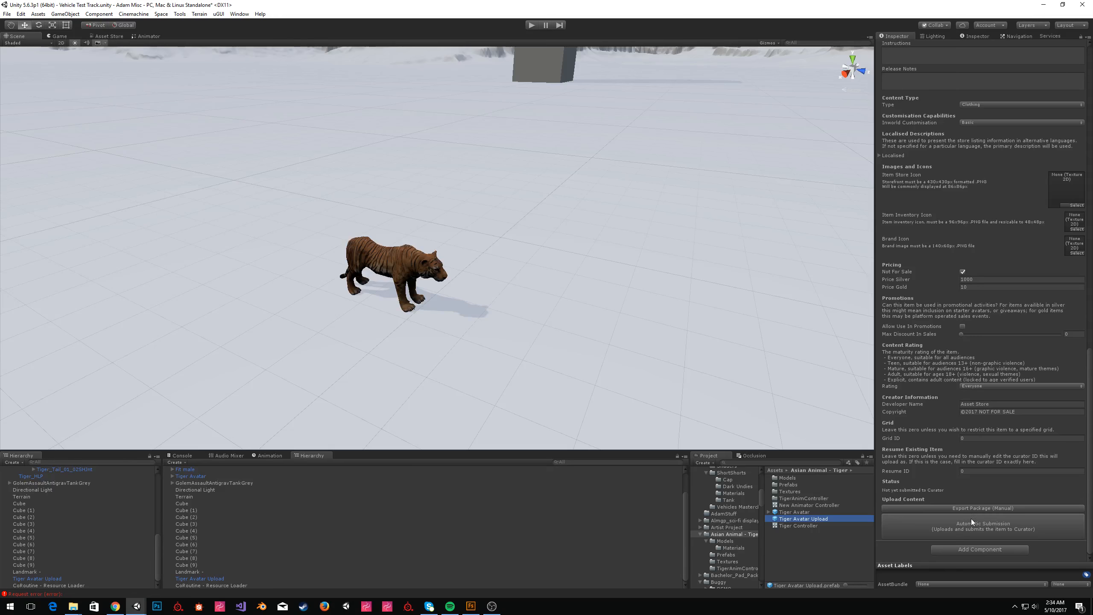
Navigate the scene view away from the tiger over to the 2015 Male character models.
{"action": "right_click_drag", "start_coordinate": [557, 213], "coordinate": [555, 125]}
{"action": "left_click", "coordinate": [428, 90]}
{"action": "right_click_drag", "start_coordinate": [394, 91], "coordinate": [334, 165]}
{"action": "key", "text": "s"}
{"action": "key", "text": "d"}
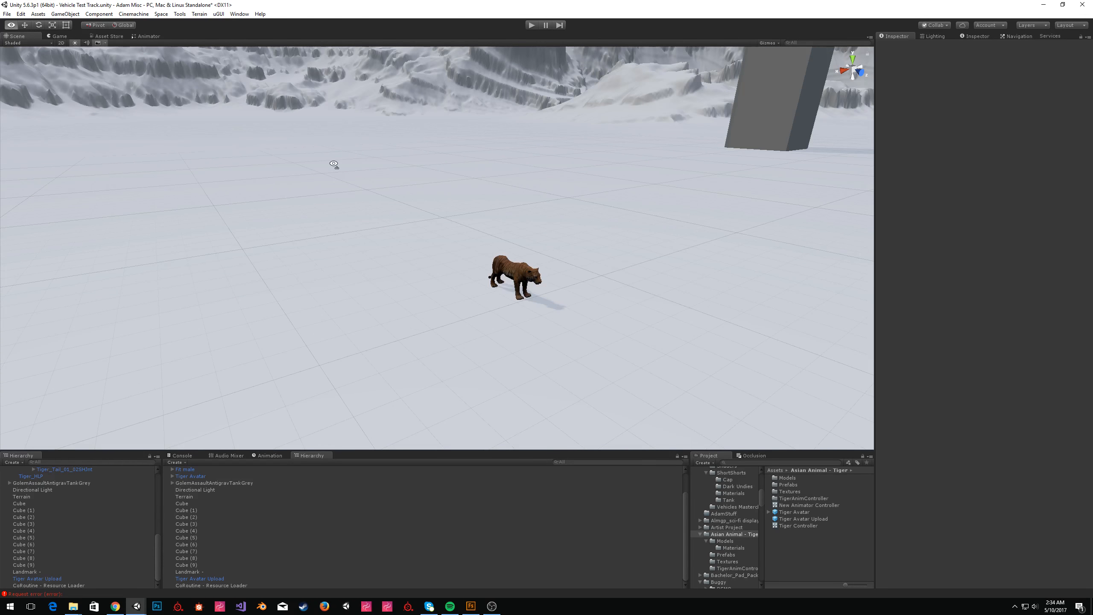
{"action": "right_click_drag", "start_coordinate": [334, 164], "coordinate": [510, 221]}
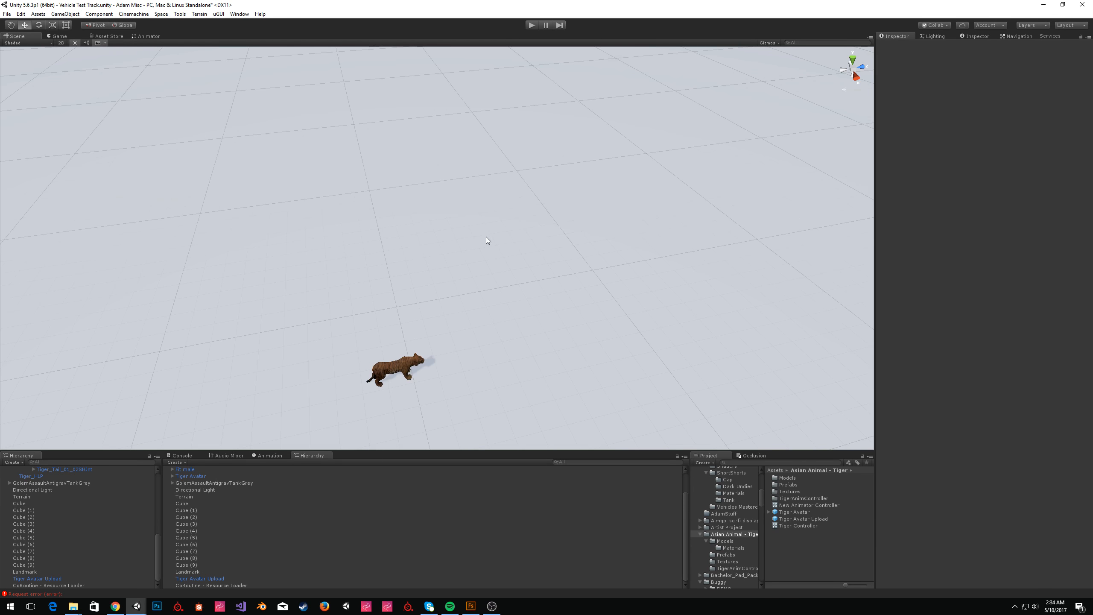
{"action": "right_click_drag", "start_coordinate": [521, 232], "coordinate": [542, 190]}
{"action": "key", "text": "w"}
{"action": "key", "text": "s"}
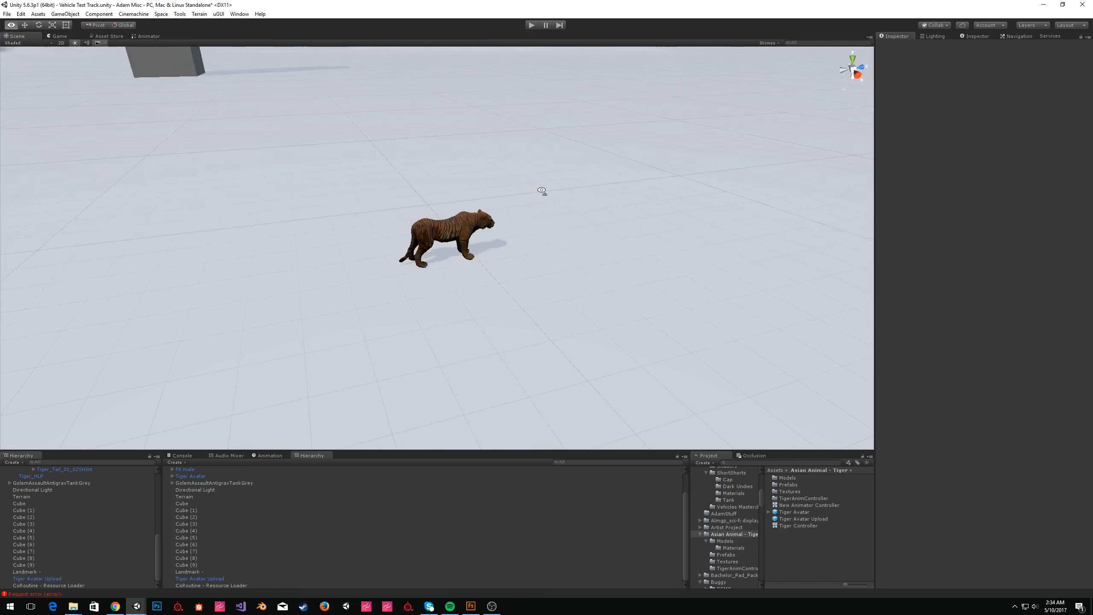
{"action": "right_click_drag", "start_coordinate": [541, 190], "coordinate": [582, 182]}
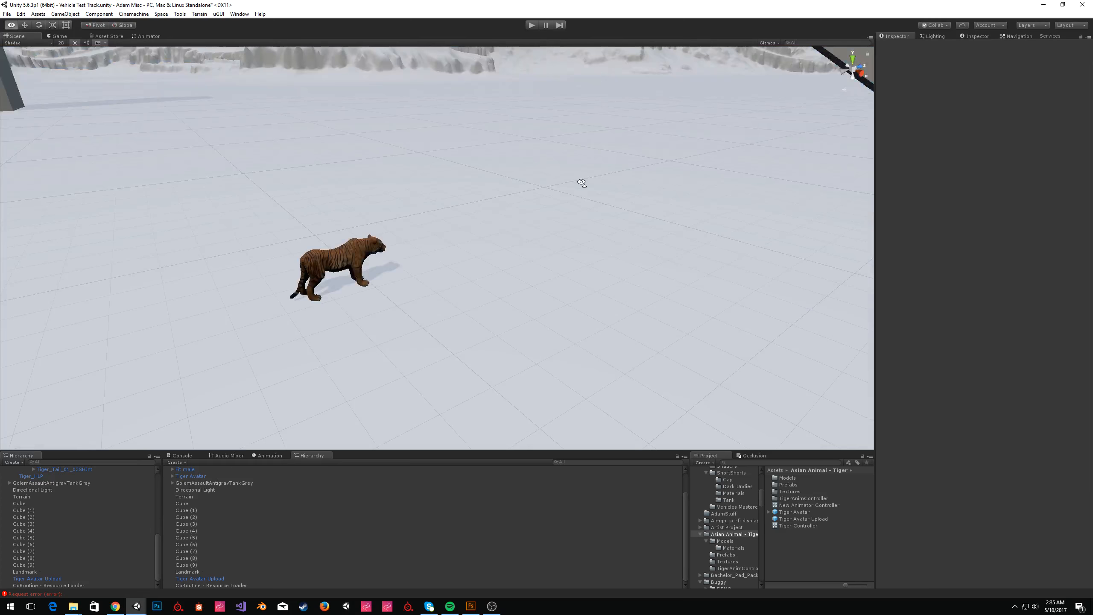
{"action": "right_click_drag", "start_coordinate": [582, 183], "coordinate": [574, 310]}
{"action": "scroll", "coordinate": [55, 542], "scroll_direction": "up", "scroll_amount": 10}
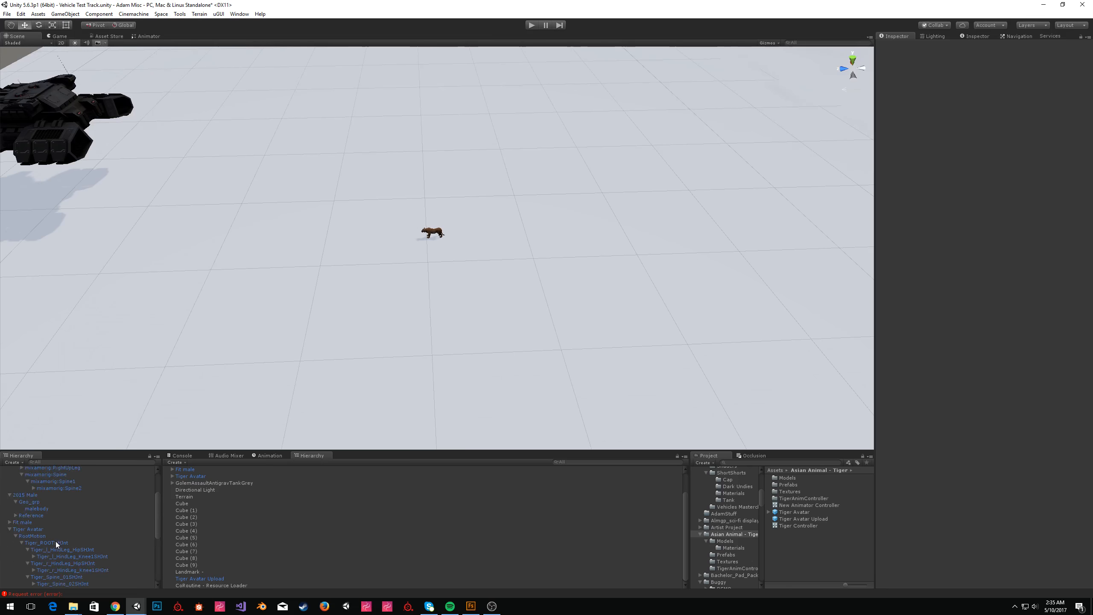
{"action": "double_click", "coordinate": [41, 521]}
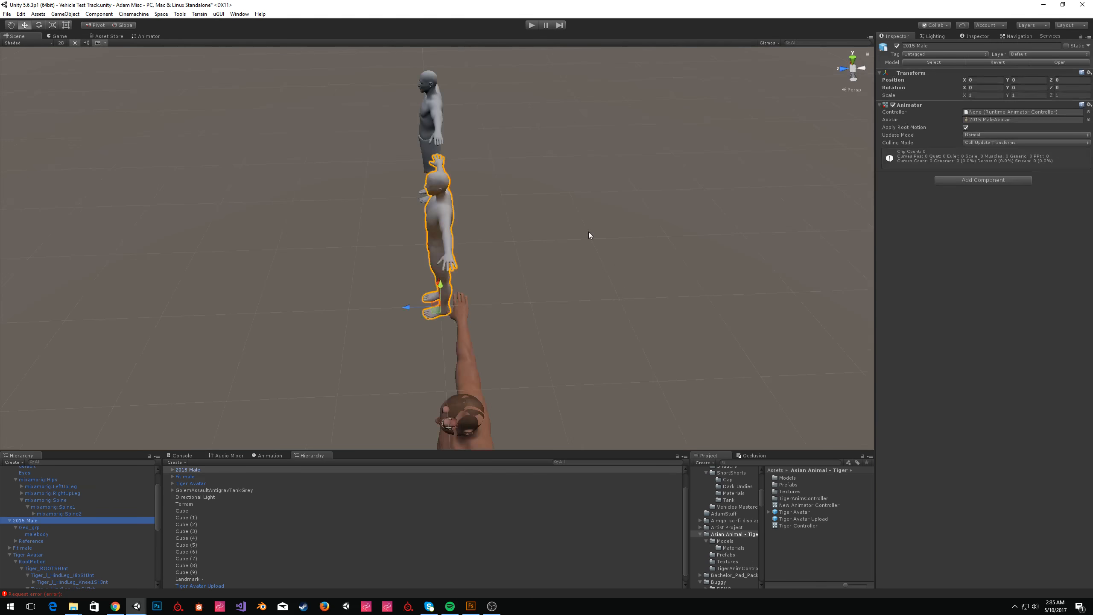
{"action": "right_click_drag", "start_coordinate": [388, 241], "coordinate": [602, 251]}
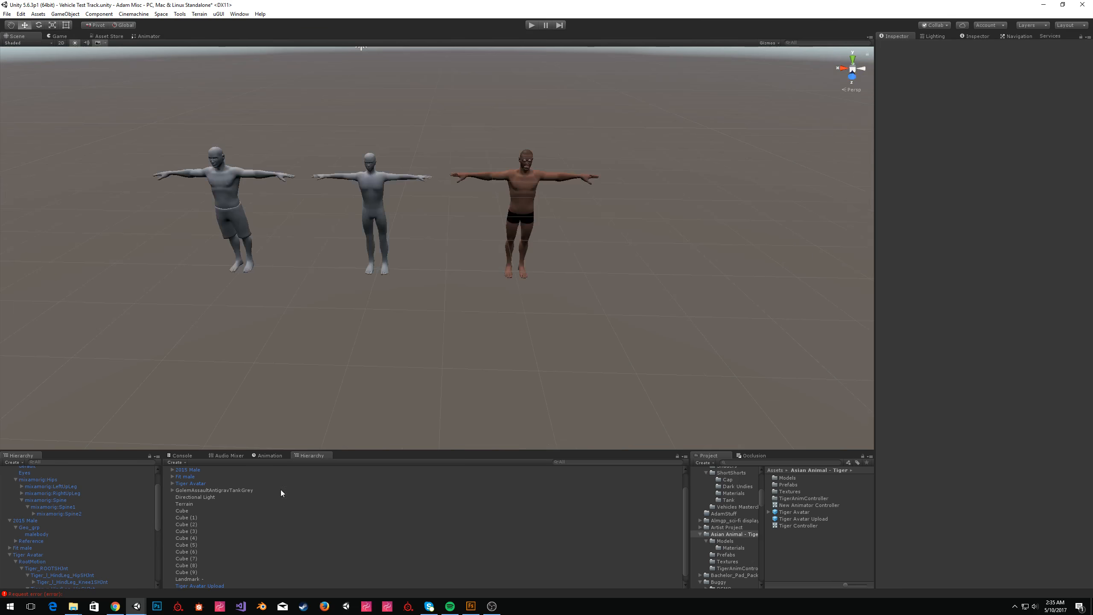
Switch to Adobe Fuse CC, browse the male character's Customize and Assemble tabs, and return to Unity.
{"action": "mouse_move", "coordinate": [478, 611]}
{"action": "left_click", "coordinate": [478, 582]}
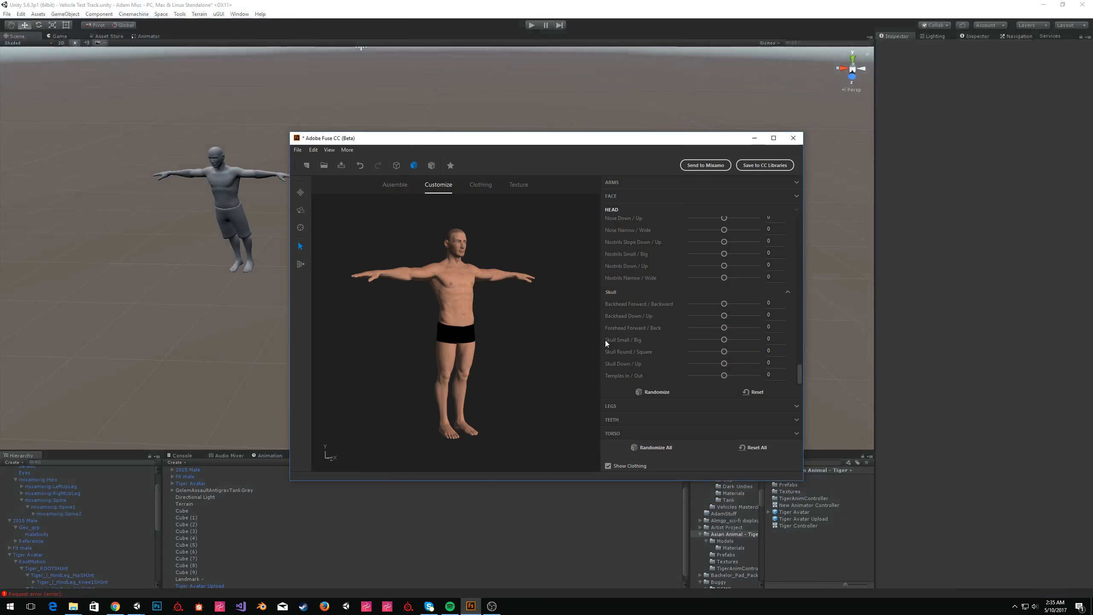
{"action": "mouse_move", "coordinate": [532, 298]}
{"action": "left_mouse_down"}
{"action": "mouse_move", "coordinate": [386, 276]}
{"action": "mouse_move", "coordinate": [402, 365]}
{"action": "mouse_move", "coordinate": [532, 298]}
{"action": "left_mouse_up"}
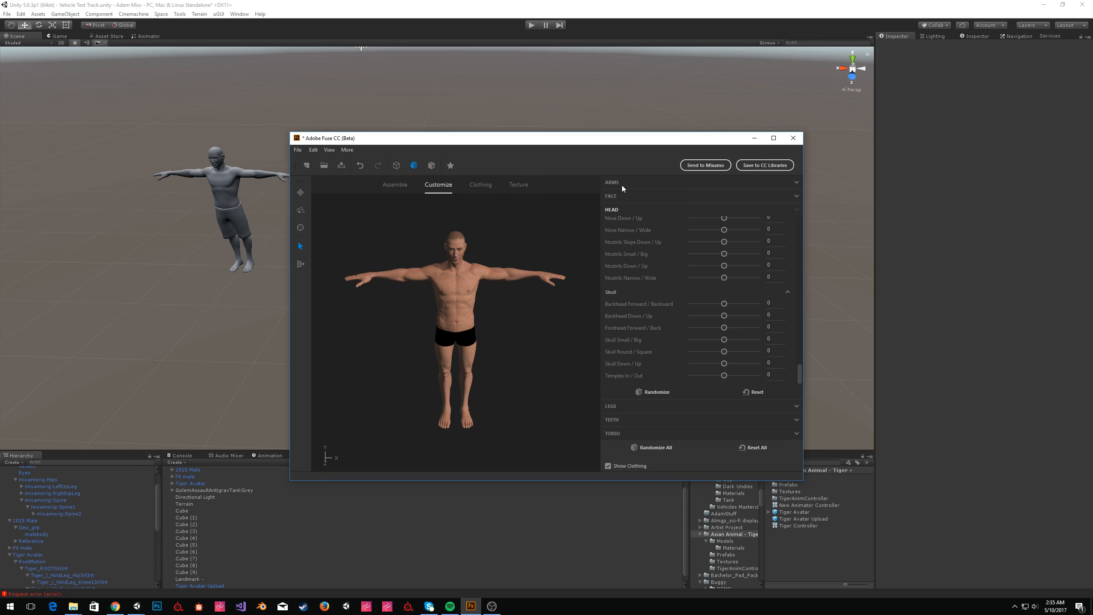
{"action": "left_click", "coordinate": [628, 183]}
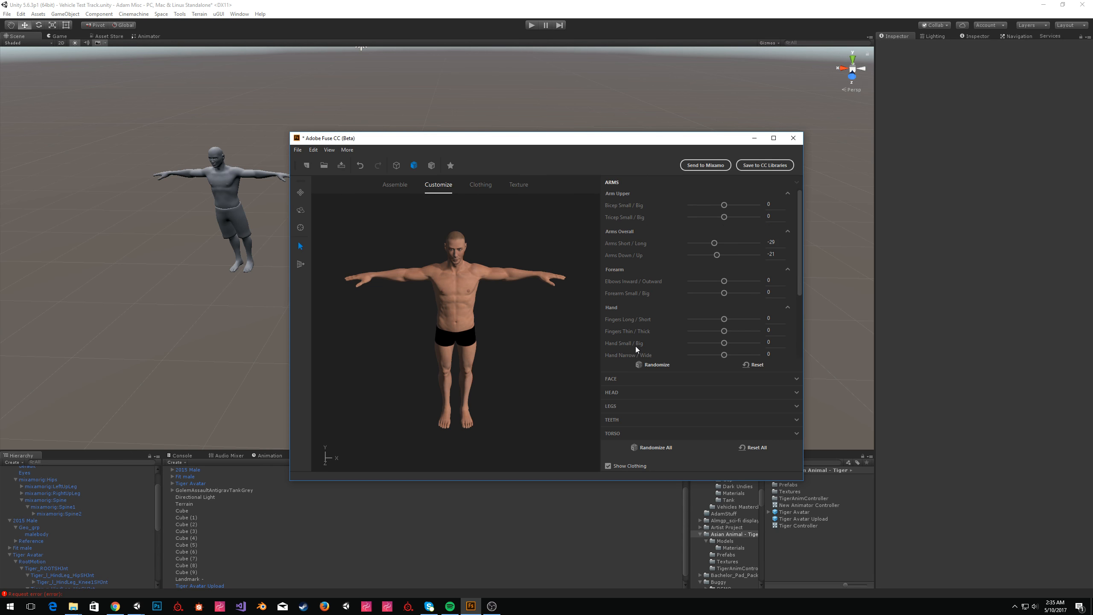
{"action": "left_click", "coordinate": [394, 184]}
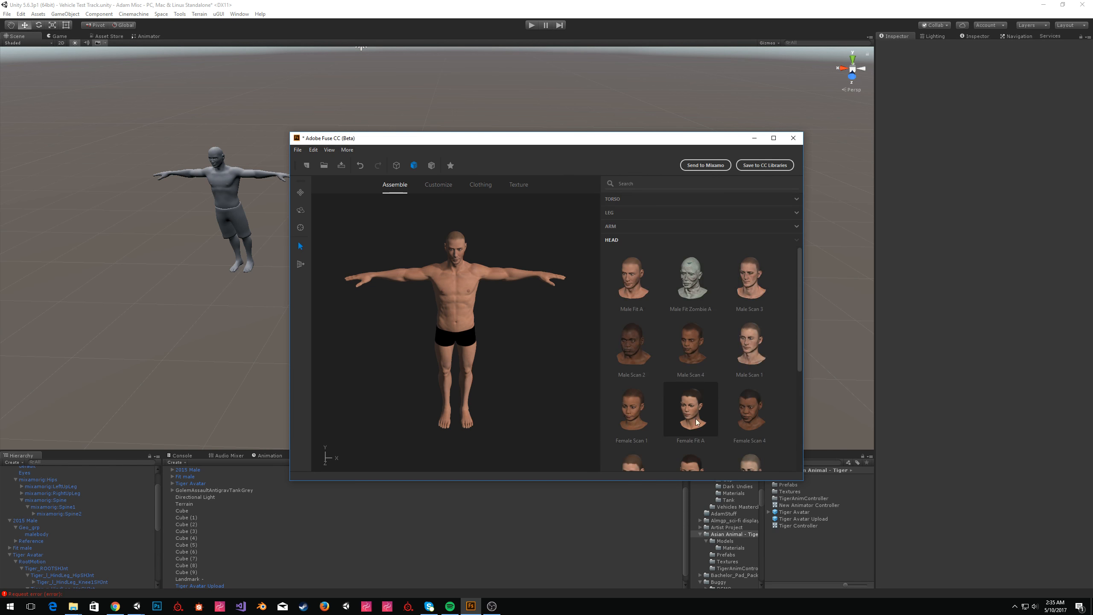
{"action": "left_click", "coordinate": [435, 194]}
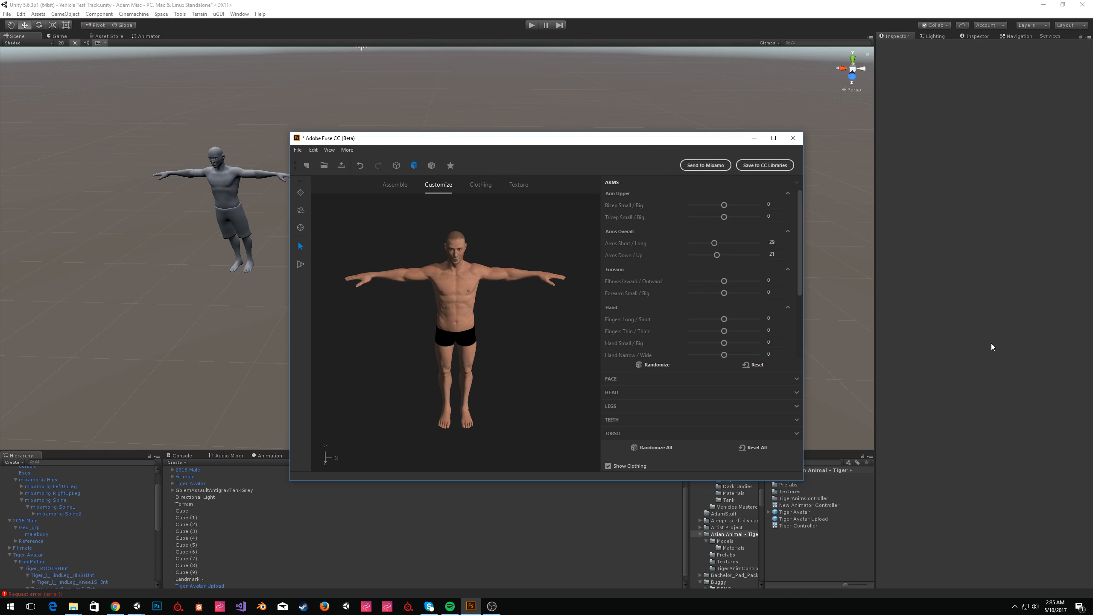
{"action": "key", "text": "alt+Tab"}
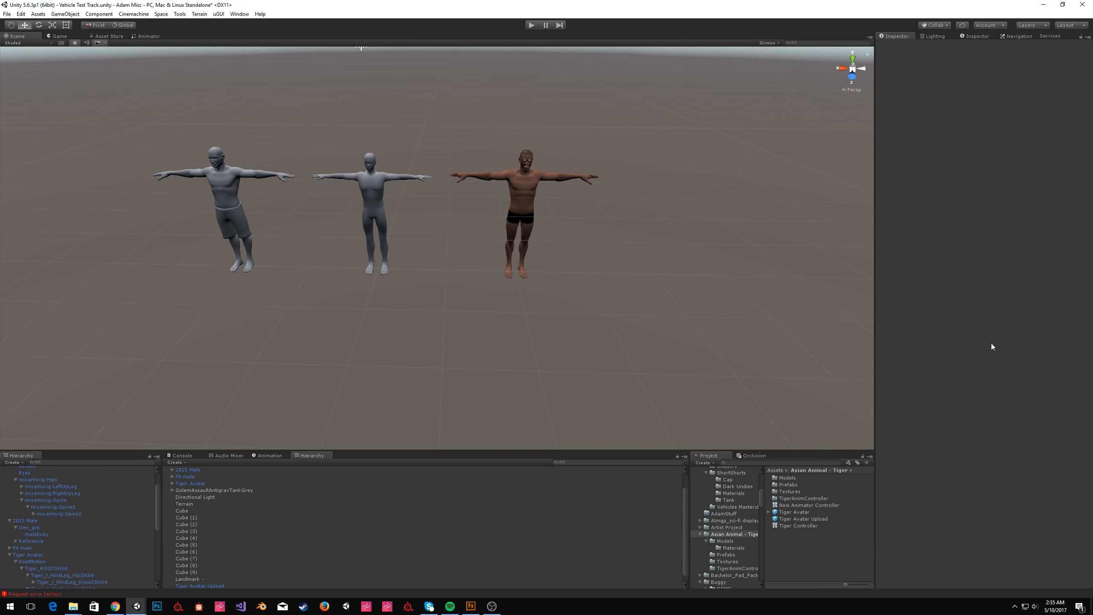
Select the Fuse model's eyelashes and set their Body_Diffuse material's Rendering Mode to Cutout.
{"action": "right_click_drag", "start_coordinate": [610, 203], "coordinate": [607, 145]}
{"action": "key", "text": "w"}
{"action": "left_click", "coordinate": [546, 158]}
{"action": "left_click", "coordinate": [545, 158]}
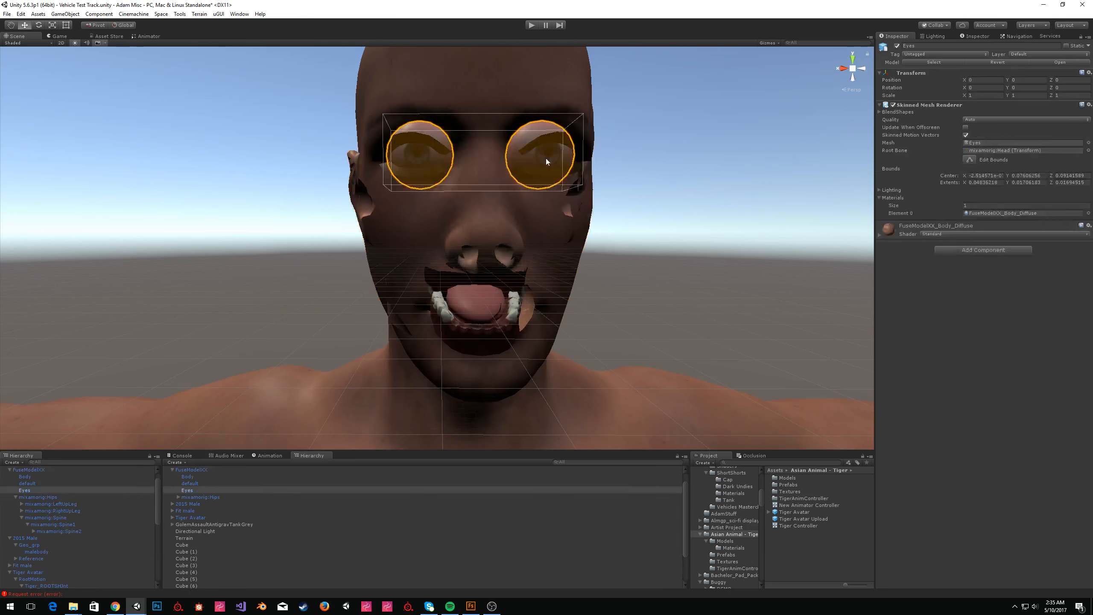
{"action": "left_click", "coordinate": [902, 228]}
{"action": "left_click", "coordinate": [980, 247]}
{"action": "left_click", "coordinate": [986, 254]}
{"action": "left_click", "coordinate": [579, 157]}
{"action": "left_click", "coordinate": [433, 171]}
{"action": "left_click", "coordinate": [964, 244]}
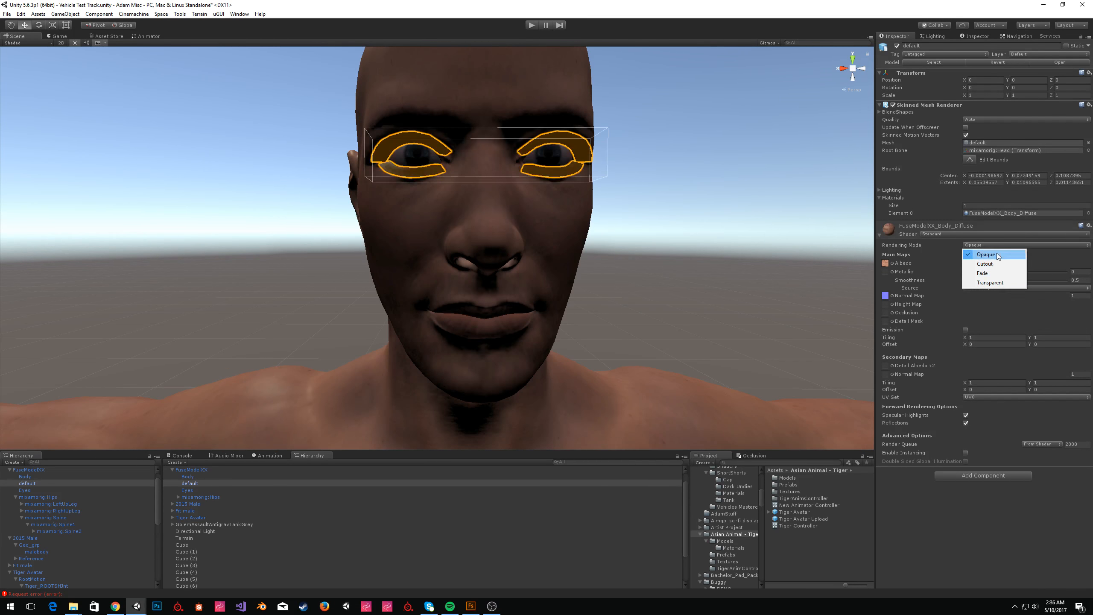
{"action": "left_click", "coordinate": [995, 262]}
Fly the scene view back out to view the three male figures together.
{"action": "left_click", "coordinate": [596, 178]}
{"action": "key", "text": "a"}
{"action": "right_click_drag", "start_coordinate": [596, 177], "coordinate": [711, 235]}
{"action": "key", "text": "d"}
{"action": "key", "text": "w"}
{"action": "key", "text": "s"}
{"action": "key", "text": "w"}
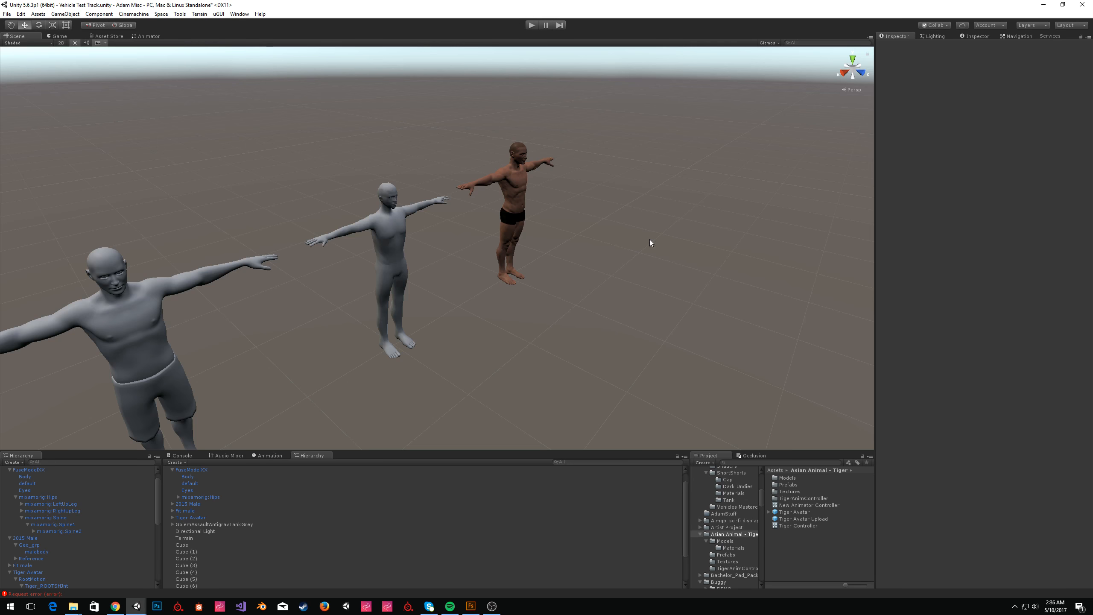
{"action": "mouse_move", "coordinate": [649, 239]}
{"action": "left_mouse_down", "text": "alt"}
{"action": "mouse_move", "coordinate": [744, 244]}
{"action": "mouse_move", "coordinate": [664, 247]}
{"action": "left_mouse_up", "text": "alt"}
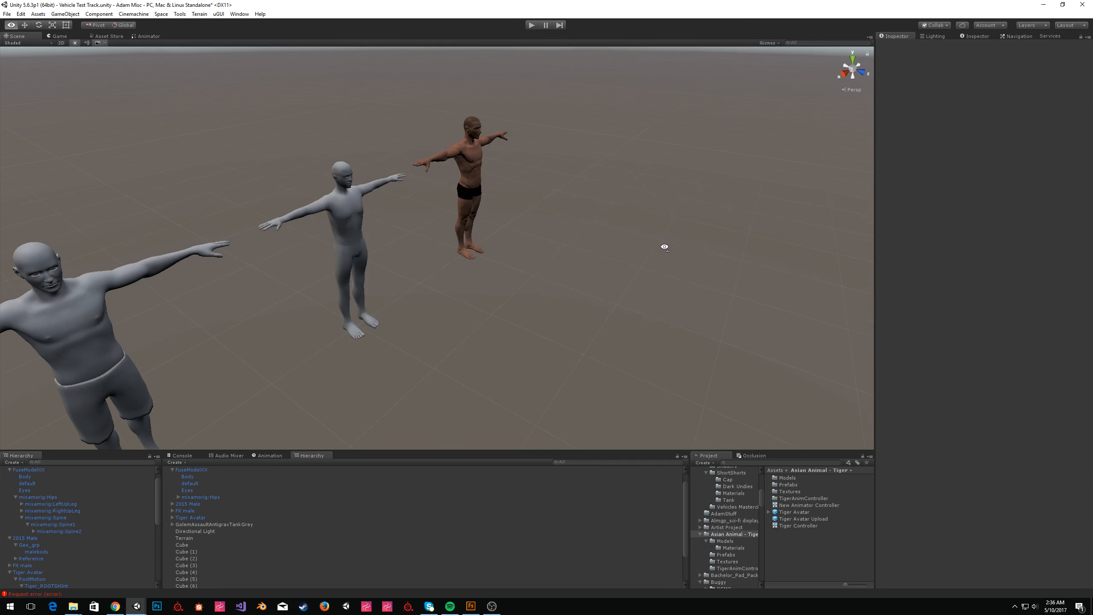
{"action": "key", "text": "w"}
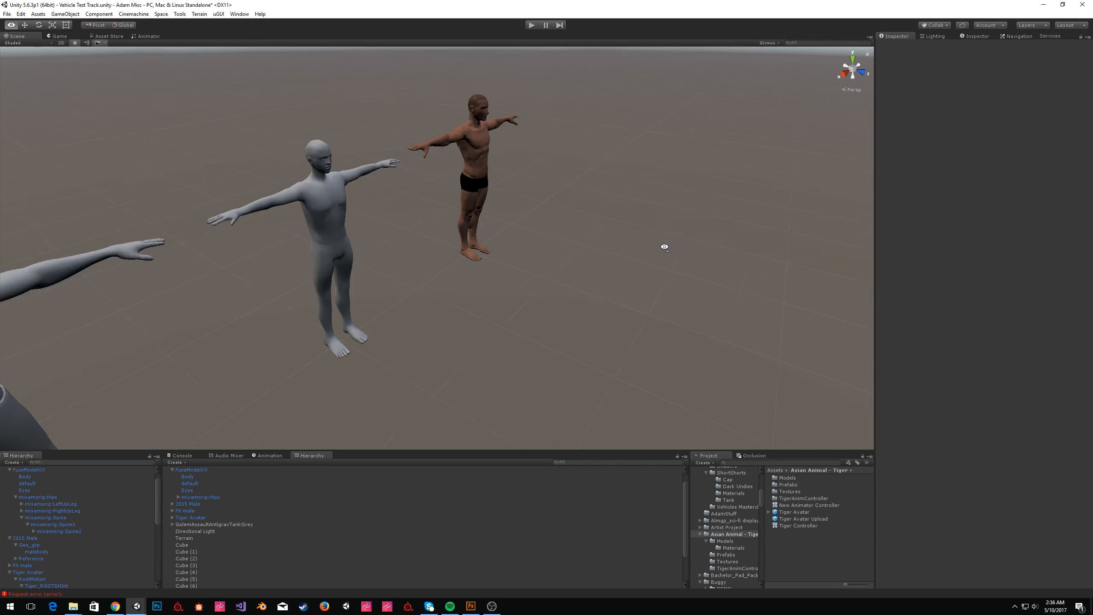
{"action": "right_click_drag", "start_coordinate": [665, 247], "coordinate": [795, 197]}
{"action": "key", "text": "w"}
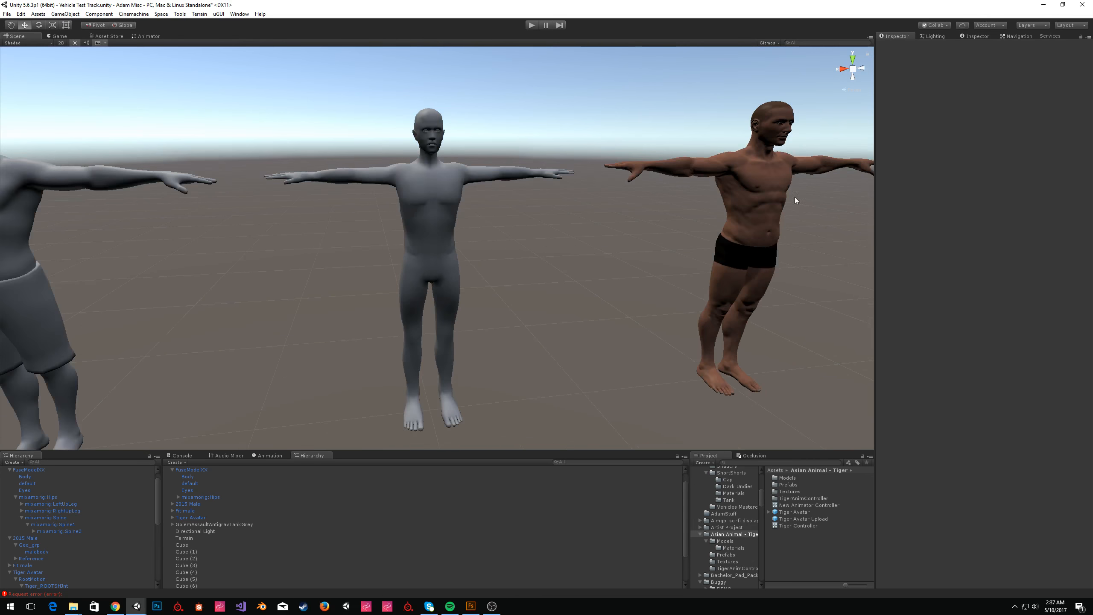
Select the Fuse model's Body mesh and inspect its material settings.
{"action": "left_click", "coordinate": [738, 176]}
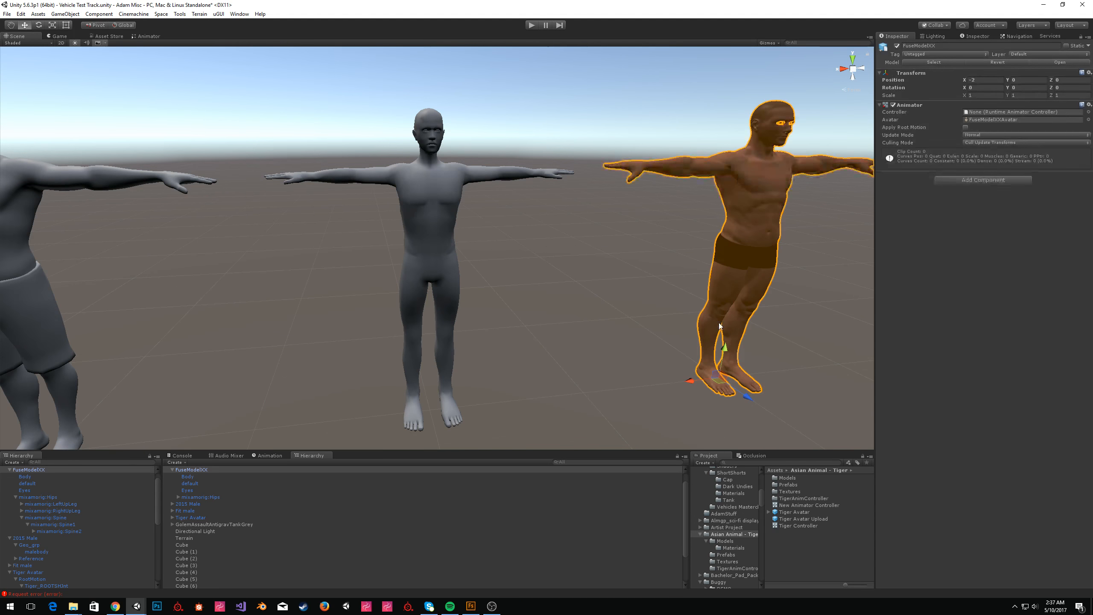
{"action": "left_click_drag", "start_coordinate": [690, 381], "coordinate": [705, 357]}
{"action": "left_click", "coordinate": [25, 319]}
{"action": "scroll", "coordinate": [400, 233], "scroll_direction": "down", "scroll_amount": 4}
{"action": "middle_click_drag", "start_coordinate": [400, 233], "coordinate": [514, 223]}
{"action": "scroll", "coordinate": [514, 222], "scroll_direction": "down", "scroll_amount": 2}
{"action": "left_click_drag", "start_coordinate": [348, 336], "coordinate": [75, 363], "text": "ctrl"}
{"action": "left_click", "coordinate": [359, 279]}
{"action": "right_click_drag", "start_coordinate": [360, 279], "coordinate": [416, 261]}
{"action": "key", "text": "w"}
{"action": "key", "text": "s"}
{"action": "left_click", "coordinate": [573, 177]}
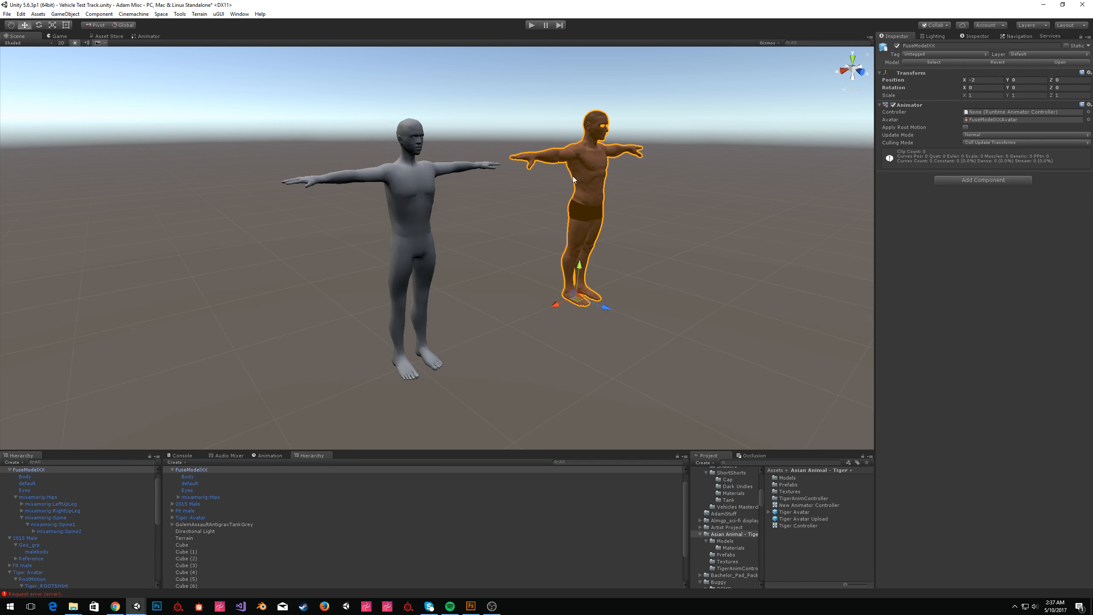
{"action": "left_click", "coordinate": [572, 178]}
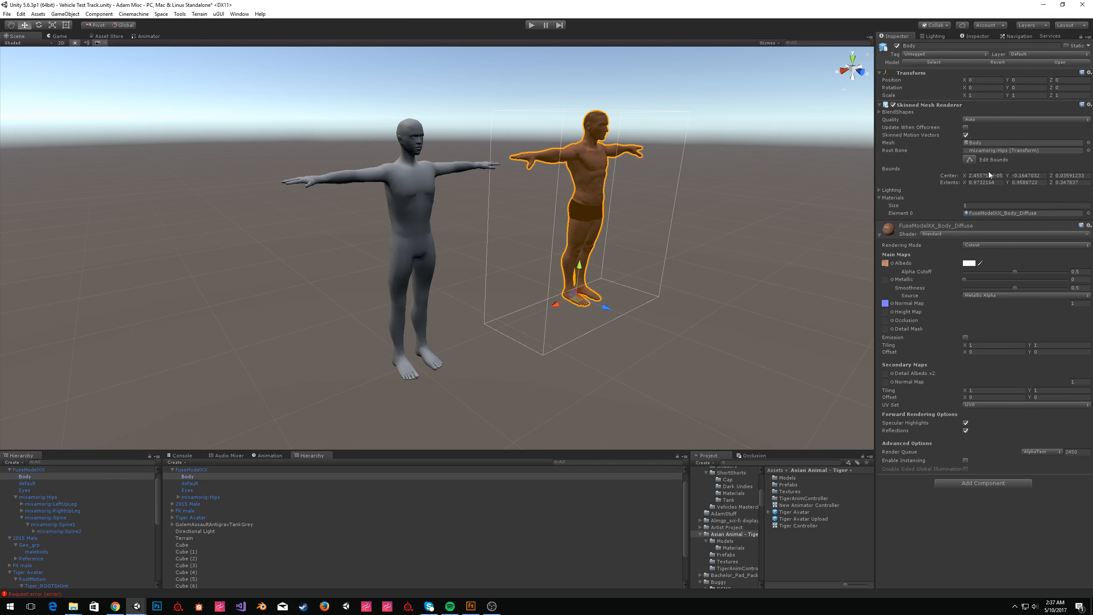
Select the Fuse model's default, Eyes and Body meshes in turn to inspect them up close.
{"action": "left_click", "coordinate": [37, 485]}
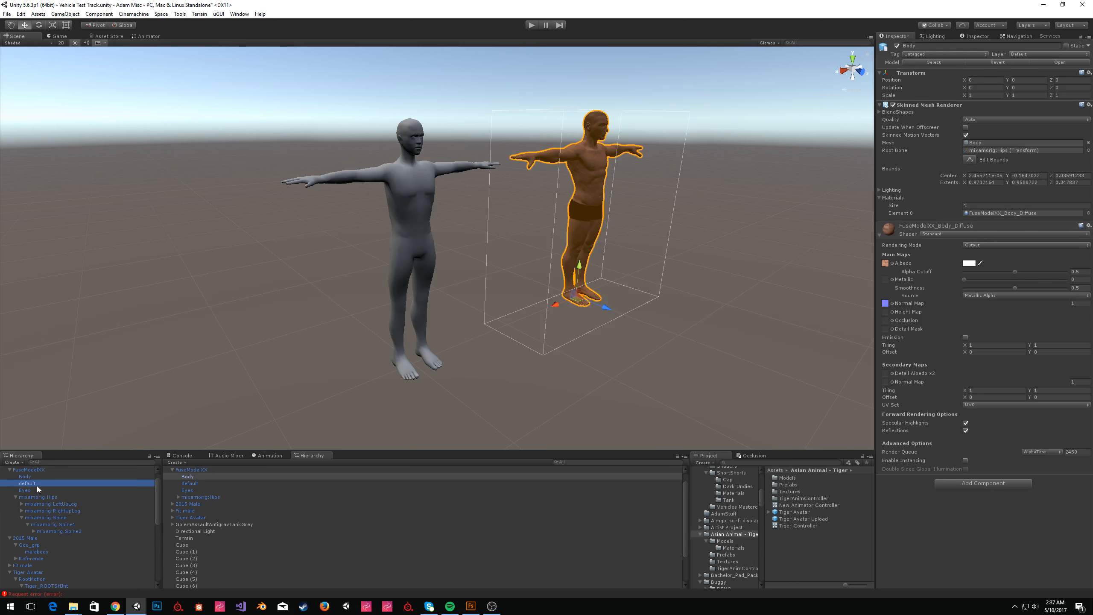
{"action": "left_click", "coordinate": [35, 491]}
{"action": "right_click_drag", "start_coordinate": [528, 217], "coordinate": [478, 195]}
{"action": "key", "text": "w"}
{"action": "key", "text": "s"}
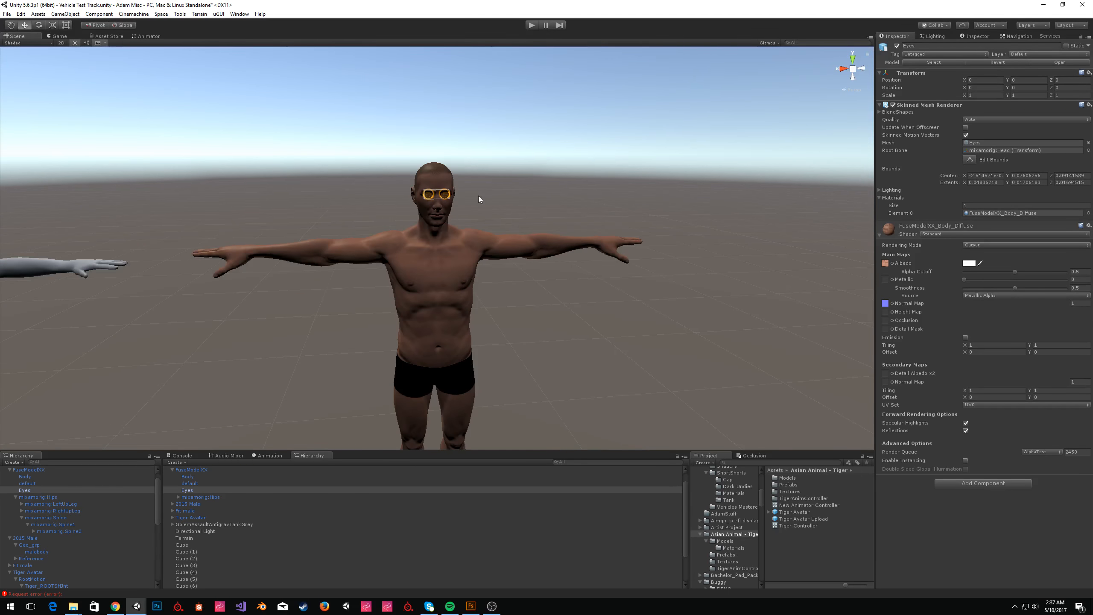
{"action": "left_click", "coordinate": [44, 477]}
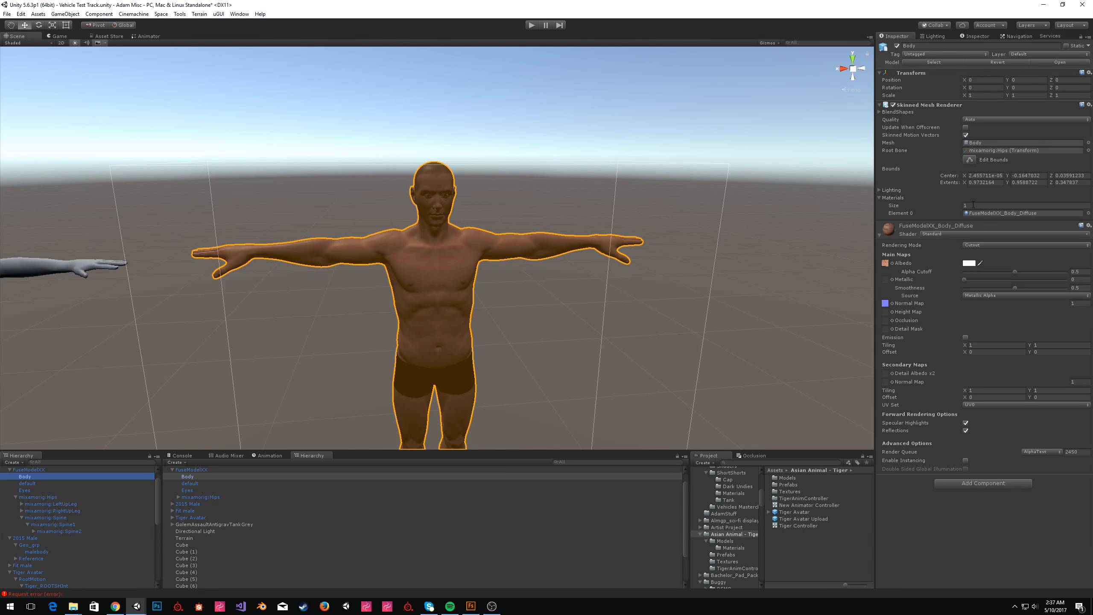
Move the whole Fuse model along X onto the gray male figure, placing it at X position 0.
{"action": "left_click", "coordinate": [745, 142]}
{"action": "mouse_move", "coordinate": [745, 142]}
{"action": "left_mouse_down", "text": "alt"}
{"action": "mouse_move", "coordinate": [685, 156]}
{"action": "mouse_move", "coordinate": [756, 155]}
{"action": "left_mouse_up", "text": "alt"}
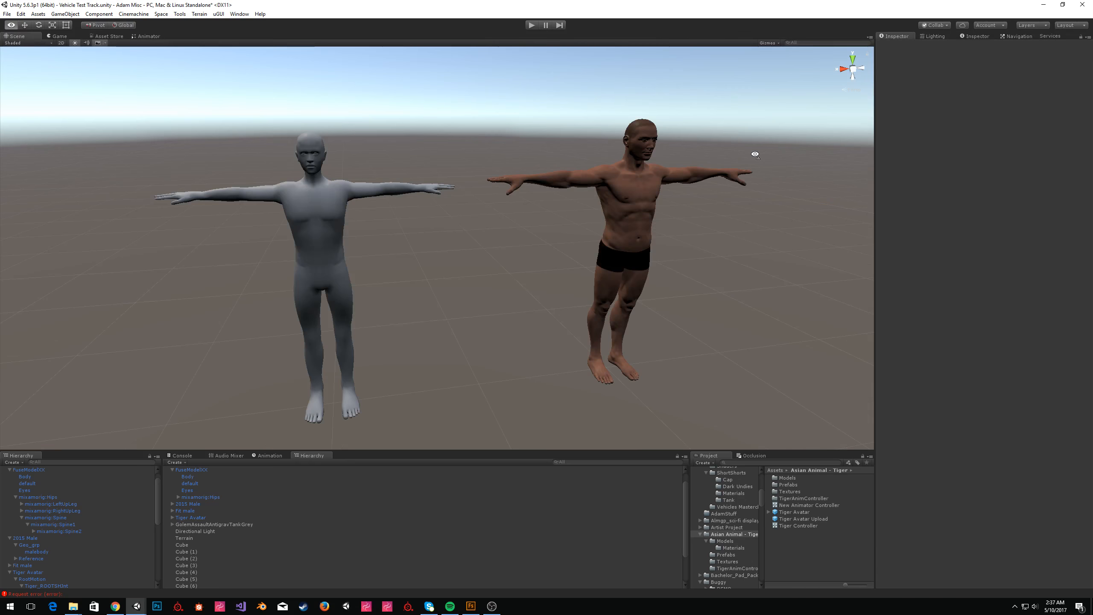
{"action": "left_click", "coordinate": [607, 196]}
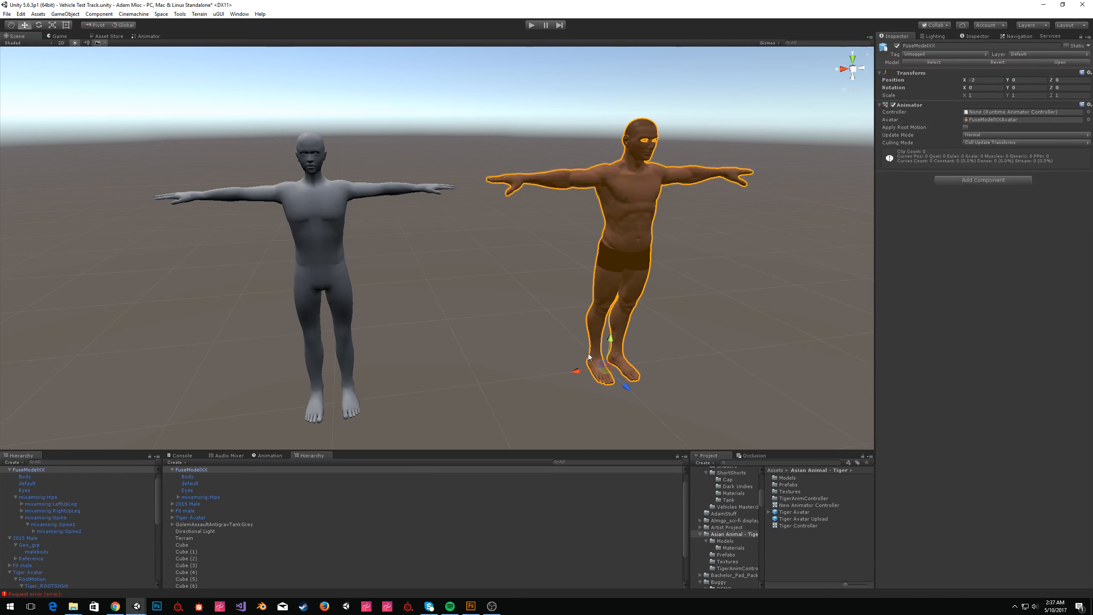
{"action": "left_click_drag", "start_coordinate": [577, 370], "coordinate": [304, 386]}
{"action": "left_click", "coordinate": [465, 297]}
{"action": "right_click_drag", "start_coordinate": [495, 258], "coordinate": [554, 226]}
{"action": "key", "text": "w"}
{"action": "left_click", "coordinate": [551, 228]}
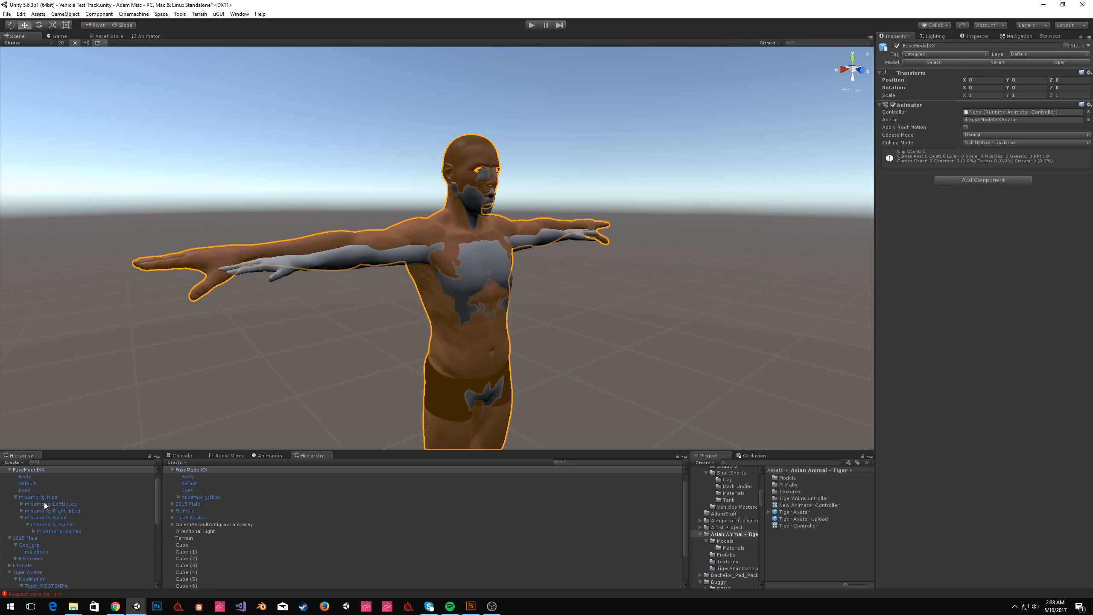
Select the Fuse rig's Spine bone and scale it to fit the gray figure's torso.
{"action": "left_click", "coordinate": [64, 518]}
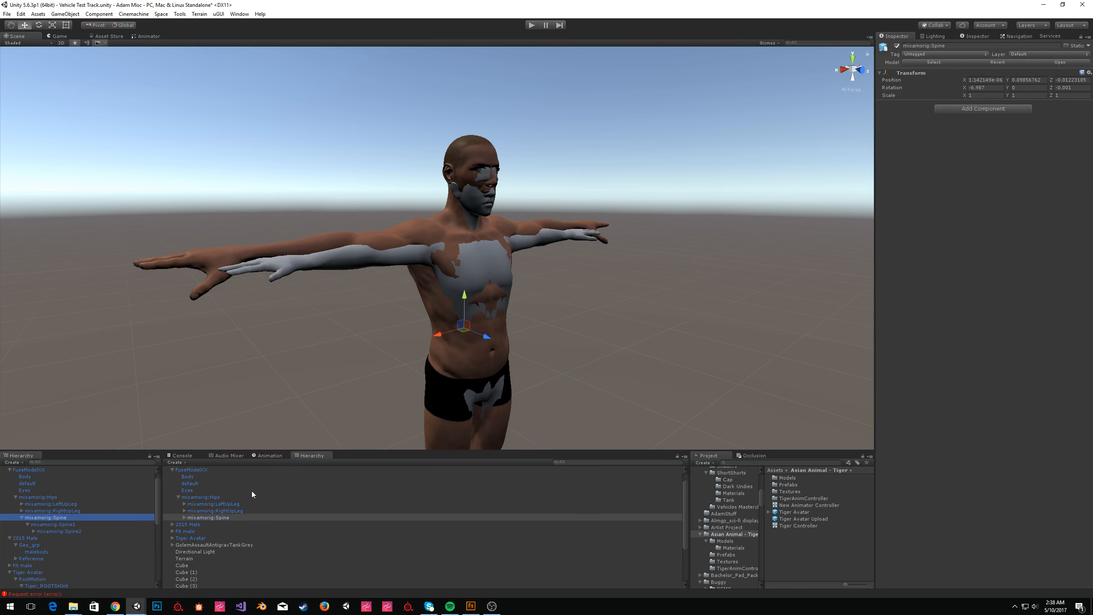
{"action": "key", "text": "e"}
{"action": "key", "text": "r"}
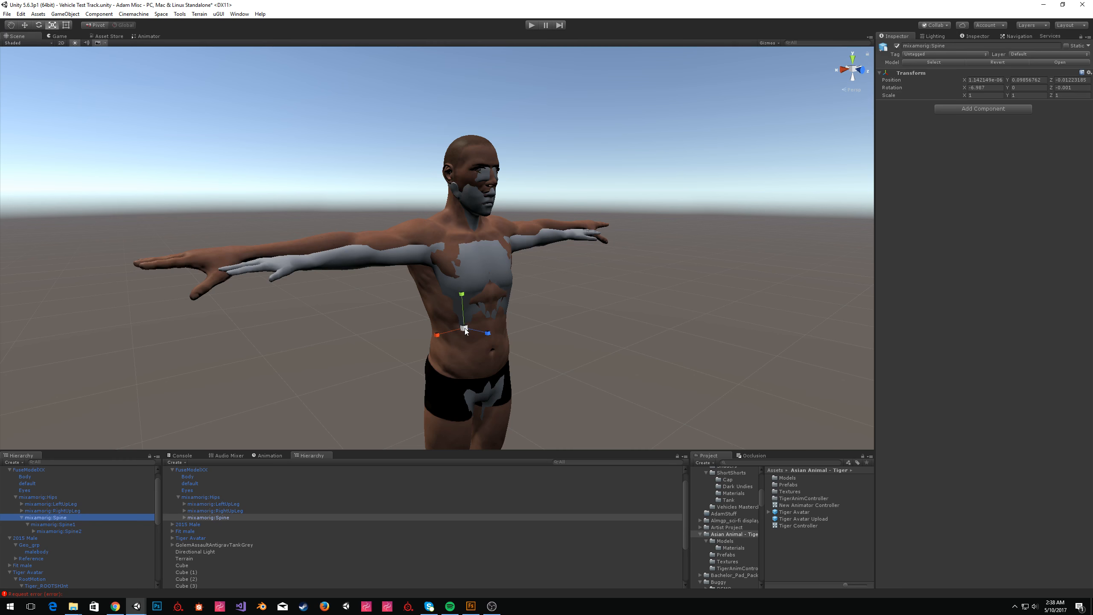
{"action": "left_click_drag", "start_coordinate": [465, 330], "coordinate": [698, 258]}
{"action": "left_click", "coordinate": [59, 531]}
{"action": "key", "text": "w"}
{"action": "left_click_drag", "start_coordinate": [522, 249], "coordinate": [627, 239]}
{"action": "scroll", "coordinate": [532, 237], "scroll_direction": "up", "scroll_amount": 3}
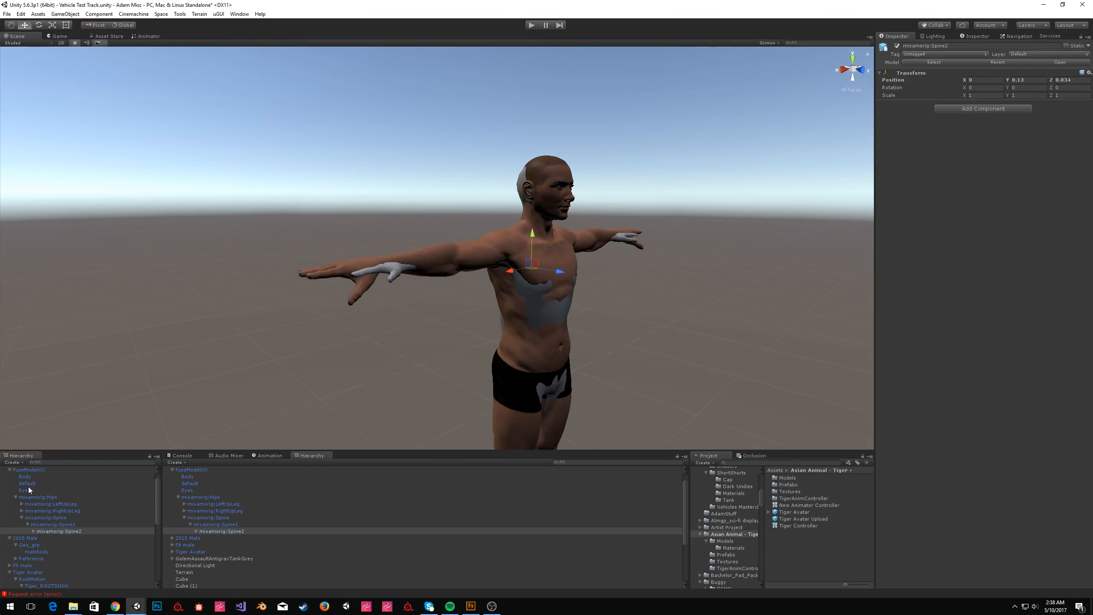
Expand the spine hierarchy to the Neck bone and scale it to about 0.928.
{"action": "left_click", "coordinate": [34, 532]}
{"action": "left_click", "coordinate": [49, 545]}
{"action": "left_click", "coordinate": [39, 544]}
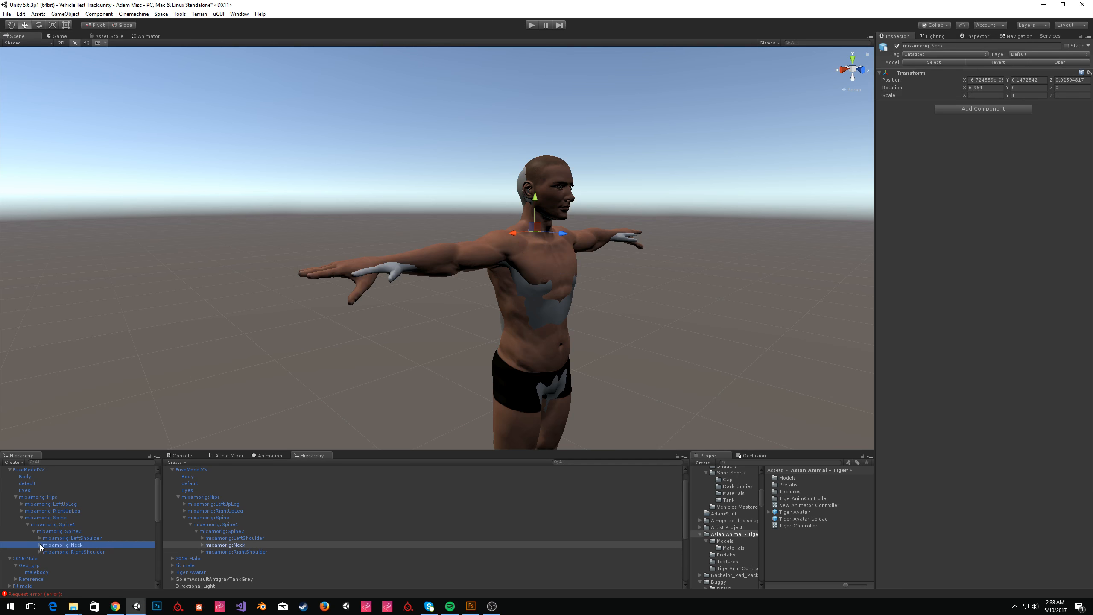
{"action": "left_click_drag", "start_coordinate": [581, 263], "coordinate": [592, 270], "text": "alt"}
{"action": "key", "text": "f"}
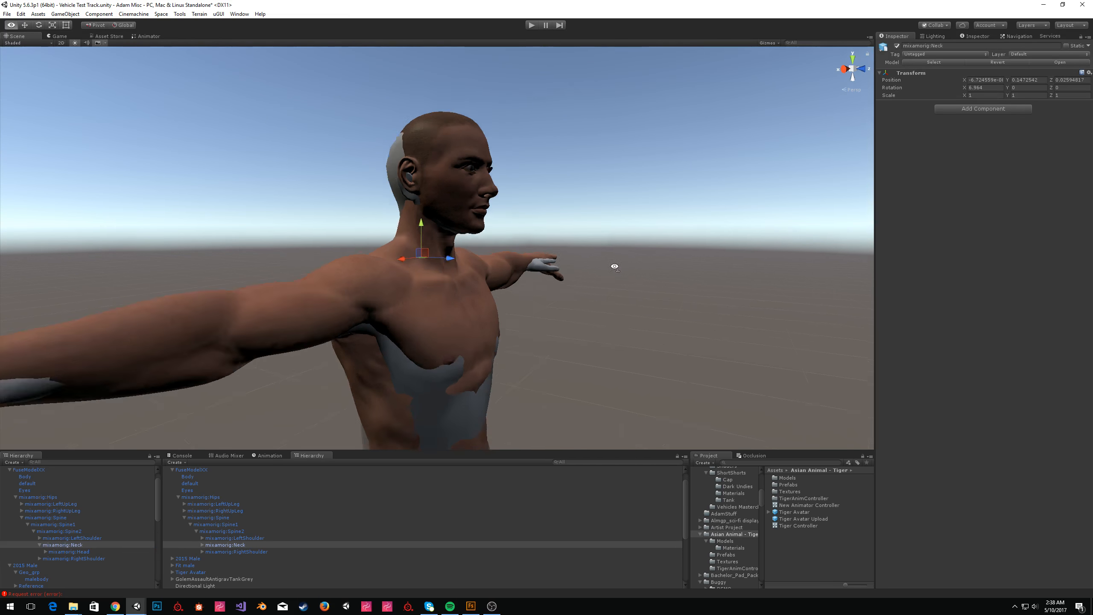
{"action": "key", "text": "e"}
{"action": "key", "text": "r"}
{"action": "left_click_drag", "start_coordinate": [413, 260], "coordinate": [416, 263]}
{"action": "key", "text": "w"}
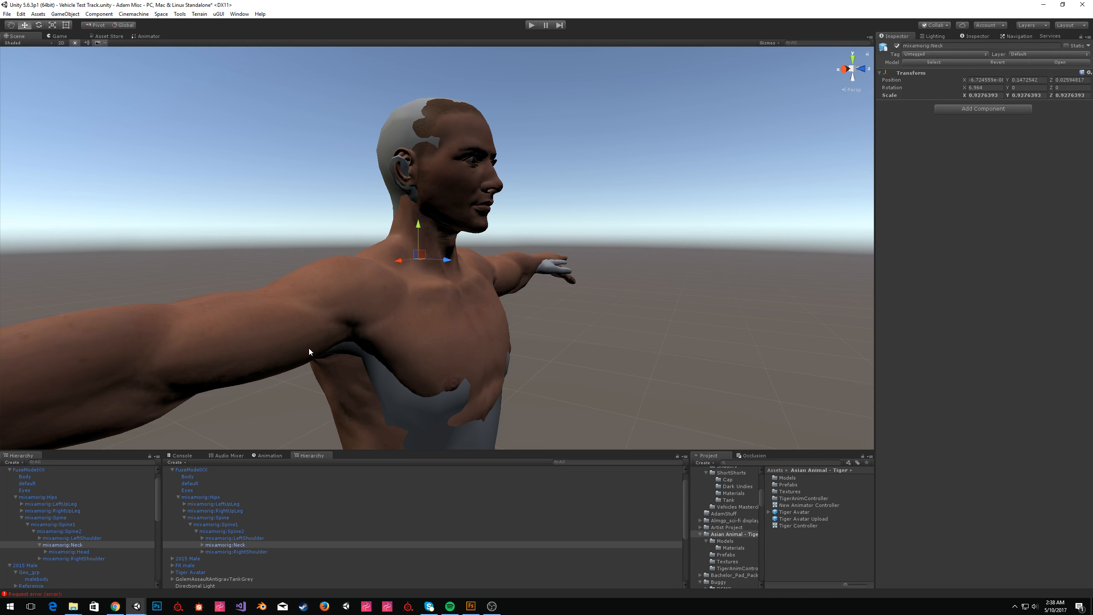
Select the Head bone and nudge it slightly upward to align with the gray figure.
{"action": "left_click", "coordinate": [97, 552]}
{"action": "left_click_drag", "start_coordinate": [458, 209], "coordinate": [564, 190]}
{"action": "scroll", "coordinate": [434, 190], "scroll_direction": "down", "scroll_amount": 5}
{"action": "scroll", "coordinate": [434, 191], "scroll_direction": "up", "scroll_amount": 6}
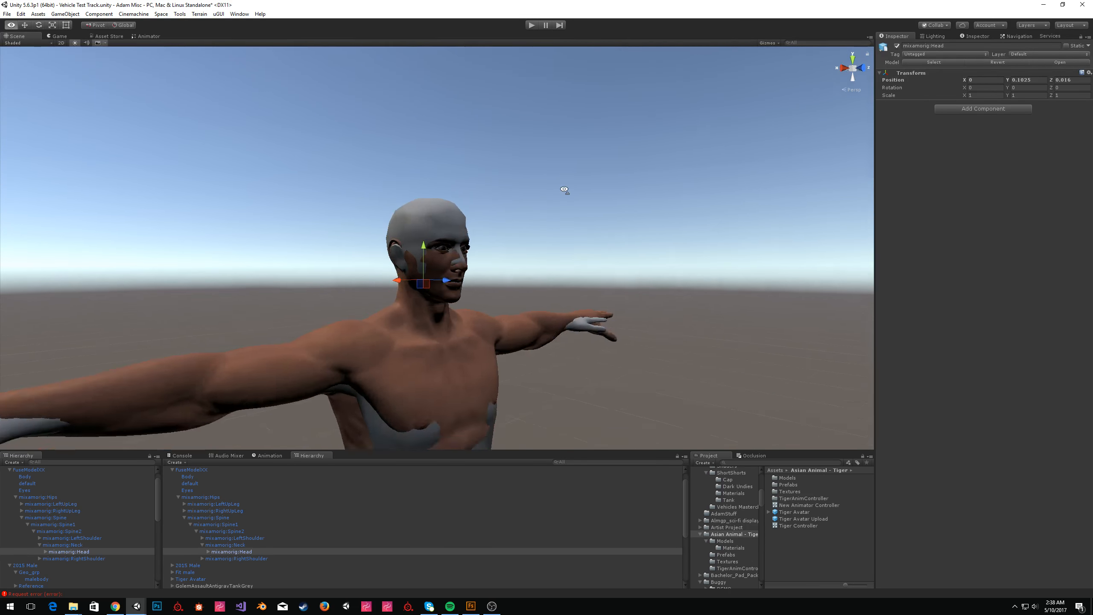
{"action": "scroll", "coordinate": [561, 193], "scroll_direction": "up", "scroll_amount": 3}
{"action": "left_click_drag", "start_coordinate": [432, 258], "coordinate": [434, 259]}
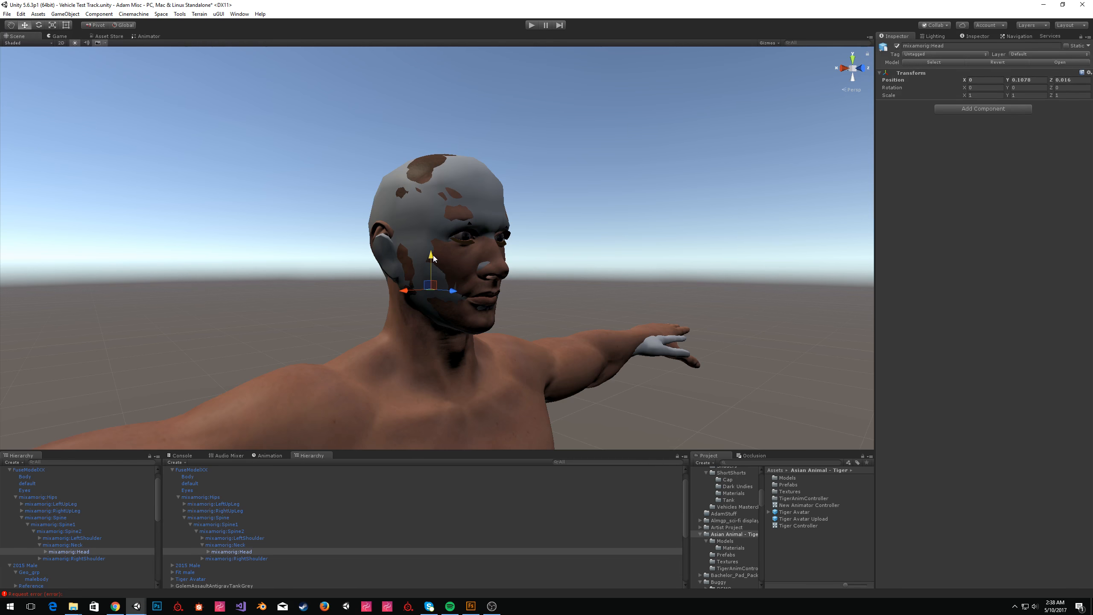
Select the LeftShoulder bone and scale it to match the gray figure's shoulder.
{"action": "left_click", "coordinate": [612, 219]}
{"action": "key", "text": "d"}
{"action": "right_click_drag", "start_coordinate": [612, 218], "coordinate": [570, 250]}
{"action": "key", "text": "w"}
{"action": "key", "text": "s"}
{"action": "key", "text": "a"}
{"action": "key", "text": "d"}
{"action": "left_click", "coordinate": [40, 559]}
{"action": "left_click", "coordinate": [74, 559]}
{"action": "left_click", "coordinate": [71, 538], "text": "ctrl"}
{"action": "key", "text": "e"}
{"action": "key", "text": "r"}
{"action": "left_click_drag", "start_coordinate": [489, 239], "coordinate": [484, 242]}
{"action": "right_click_drag", "start_coordinate": [489, 242], "coordinate": [604, 262]}
Select the right and left arm bones and frame the left arm for a closer view.
{"action": "left_click", "coordinate": [47, 565]}
{"action": "left_click", "coordinate": [39, 538]}
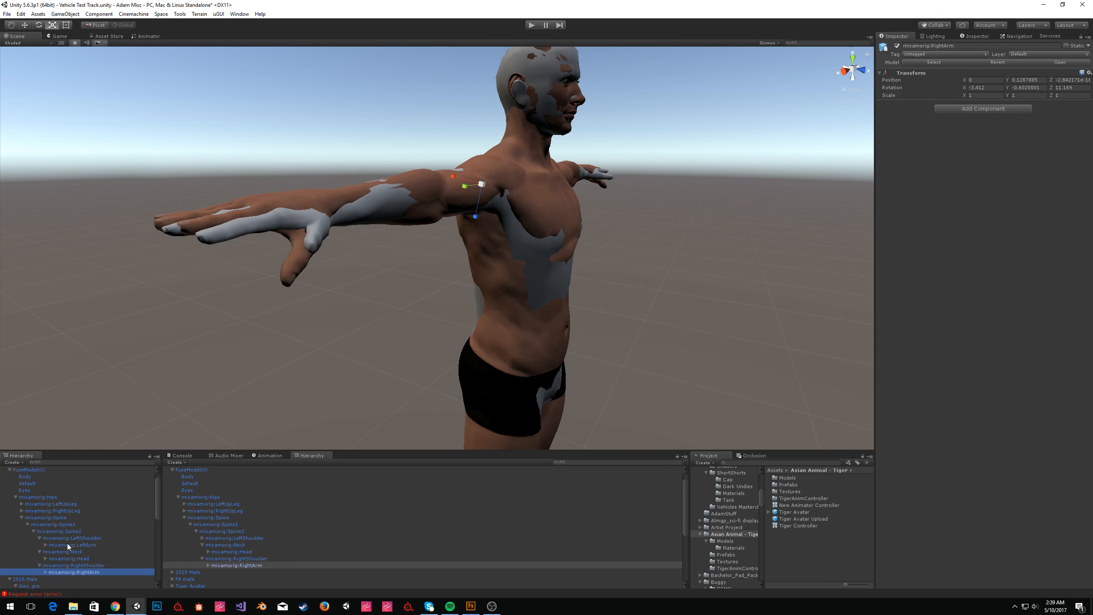
{"action": "left_click", "coordinate": [73, 545]}
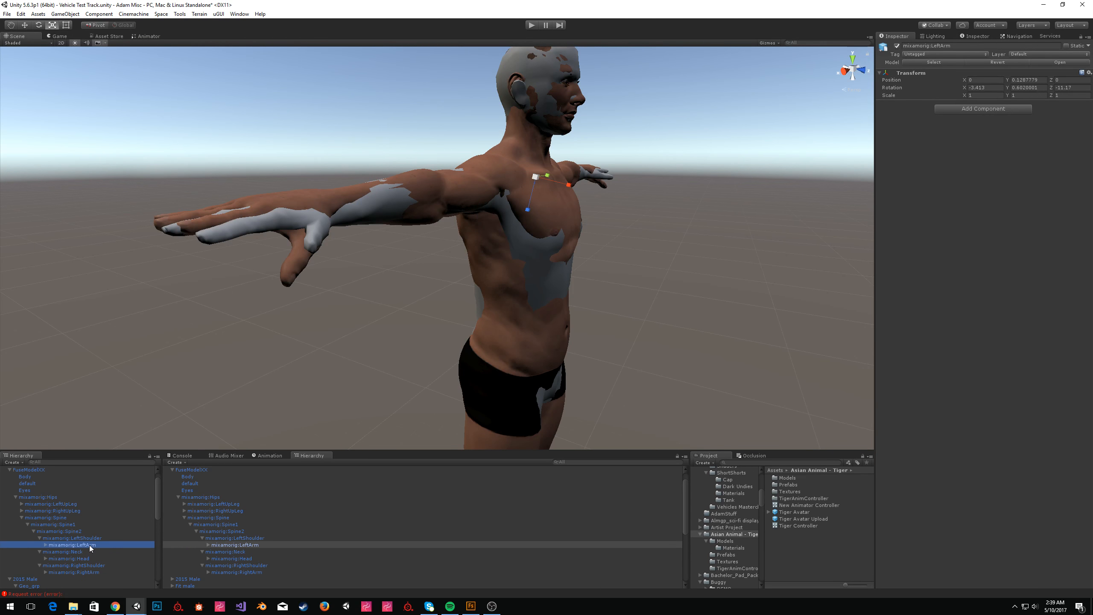
{"action": "key", "text": "f"}
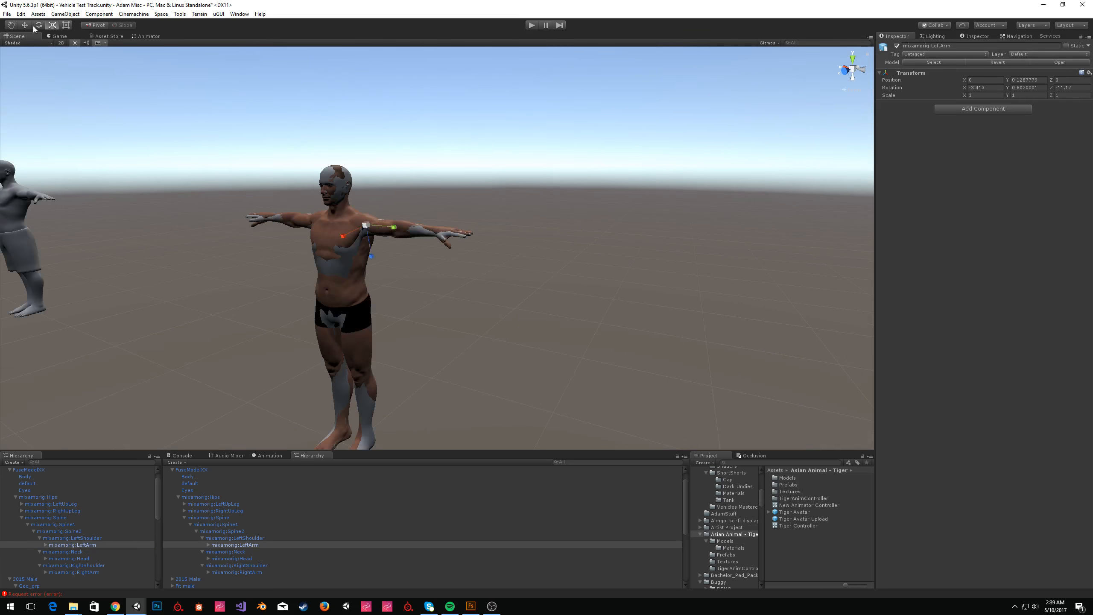
{"action": "left_click_drag", "start_coordinate": [419, 310], "coordinate": [405, 329], "text": "alt"}
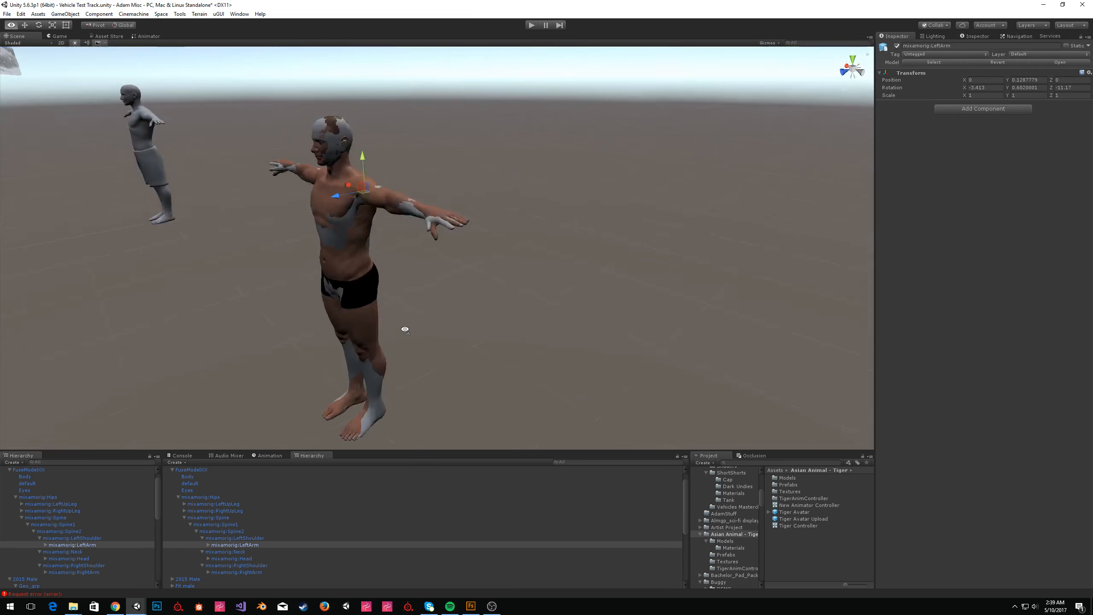
{"action": "right_click_drag", "start_coordinate": [405, 329], "coordinate": [353, 347]}
{"action": "key", "text": "w"}
{"action": "right_click_drag", "start_coordinate": [412, 319], "coordinate": [409, 319]}
{"action": "key", "text": "w"}
Browse the left forearm, hand and finger bones in the hierarchy.
{"action": "left_click", "coordinate": [52, 545]}
{"action": "left_click", "coordinate": [47, 545]}
{"action": "left_click", "coordinate": [52, 551]}
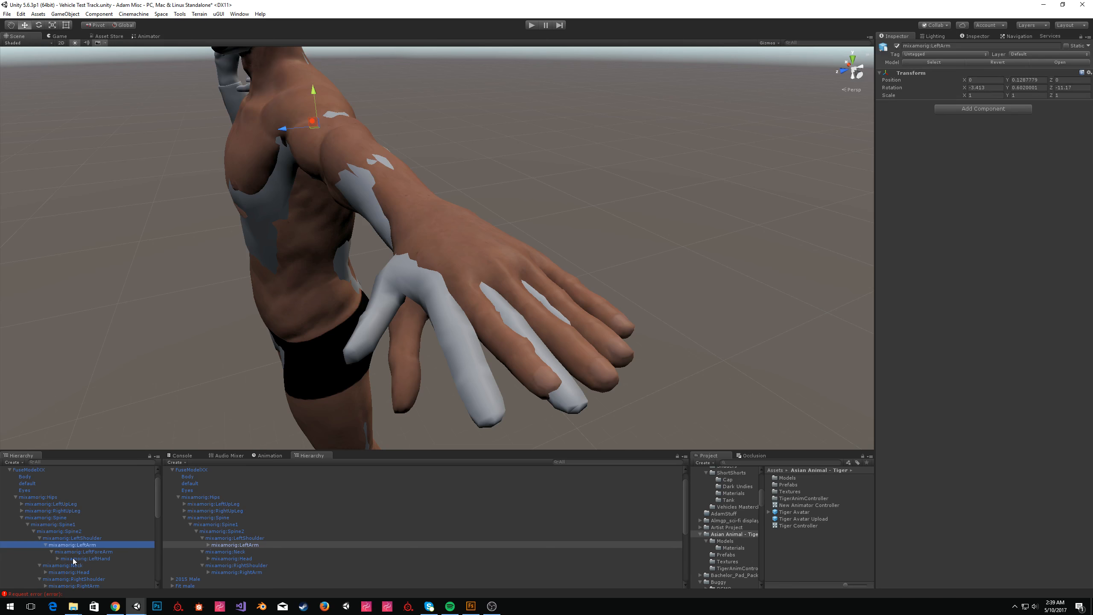
{"action": "left_click", "coordinate": [57, 559]}
{"action": "scroll", "coordinate": [100, 555], "scroll_direction": "down", "scroll_amount": 1}
{"action": "left_click", "coordinate": [109, 539]}
{"action": "key", "text": "Down"}
{"action": "key", "text": "Down"}
{"action": "key", "text": "Up"}
{"action": "key", "text": "Up"}
{"action": "key", "text": "Down"}
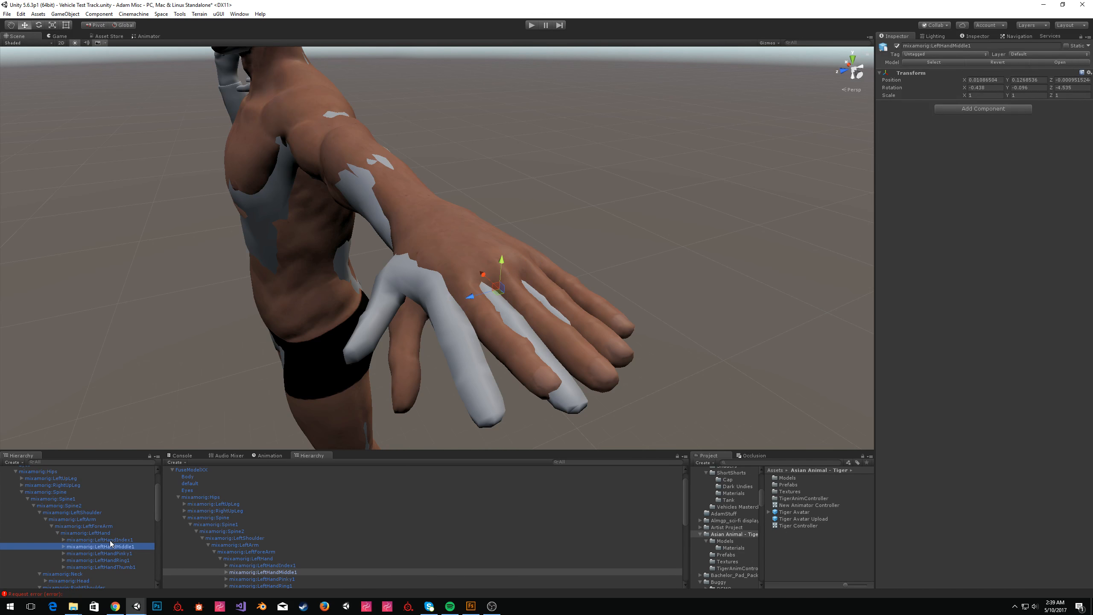
{"action": "left_click", "coordinate": [98, 532]}
{"action": "scroll", "coordinate": [105, 533], "scroll_direction": "down", "scroll_amount": 2}
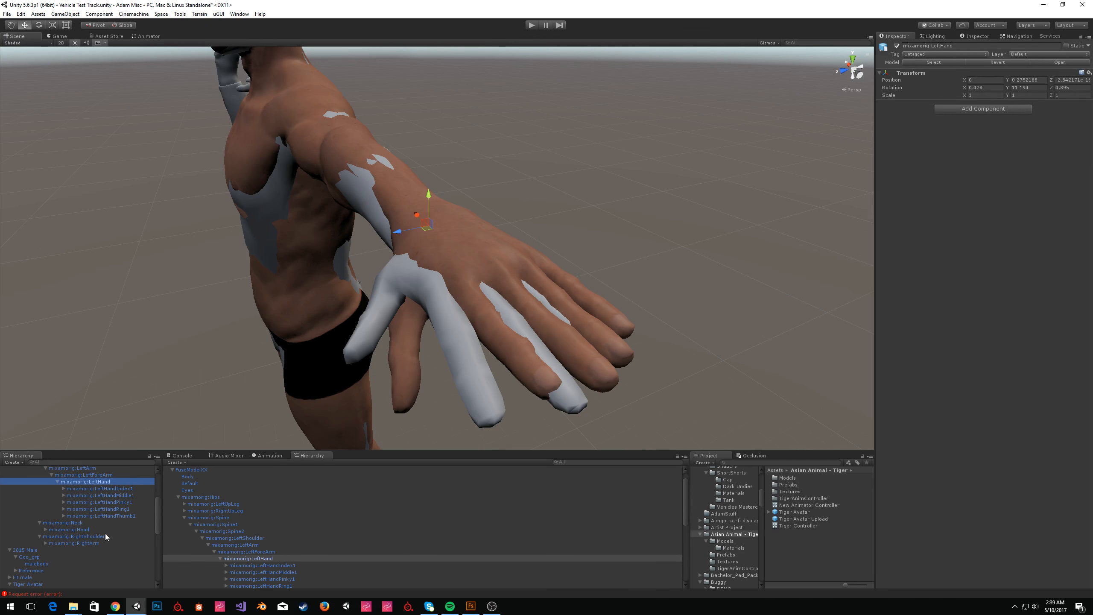
Select both hand bones and scale them to about 0.974.
{"action": "left_click", "coordinate": [44, 543]}
{"action": "left_click", "coordinate": [51, 550]}
{"action": "left_click", "coordinate": [56, 556]}
{"action": "left_click", "coordinate": [78, 559], "text": "ctrl"}
{"action": "key", "text": "e"}
{"action": "key", "text": "q"}
{"action": "key", "text": "w"}
{"action": "key", "text": "e"}
{"action": "key", "text": "r"}
{"action": "left_click_drag", "start_coordinate": [428, 226], "coordinate": [427, 227]}
{"action": "scroll", "coordinate": [428, 228], "scroll_direction": "down", "scroll_amount": 1}
{"action": "right_click_drag", "start_coordinate": [708, 262], "coordinate": [665, 339]}
{"action": "key", "text": "w"}
{"action": "key", "text": "r"}
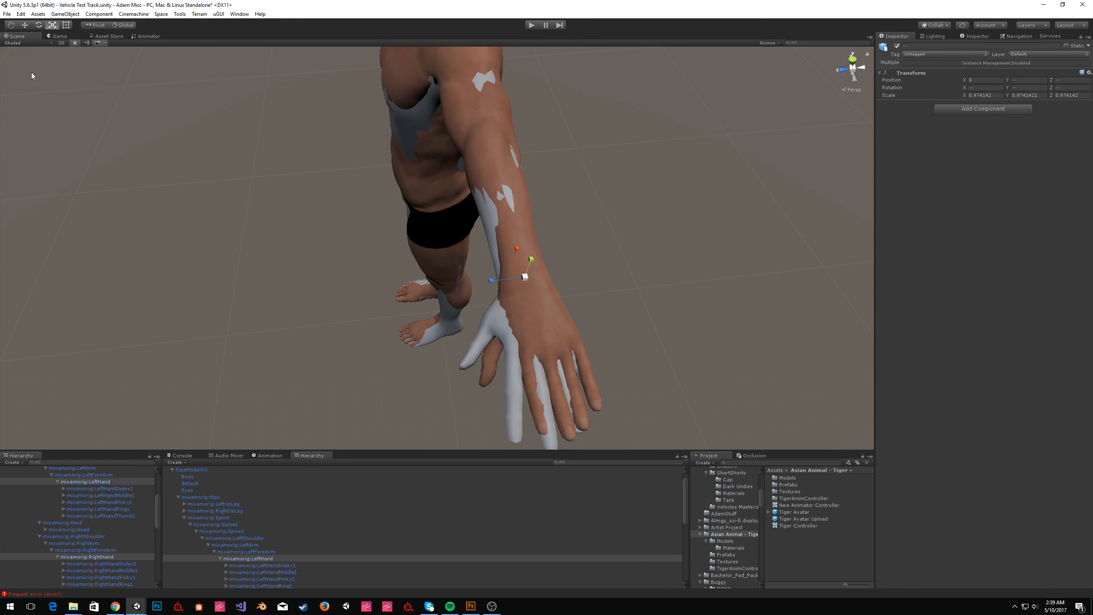
Select both forearm bones to compare the overlapping hands.
{"action": "key", "text": "w"}
{"action": "left_click", "coordinate": [89, 551]}
{"action": "left_click", "coordinate": [93, 474], "text": "ctrl"}
{"action": "left_click_drag", "start_coordinate": [312, 201], "coordinate": [514, 222], "text": "alt"}
{"action": "left_click_drag", "start_coordinate": [404, 212], "coordinate": [633, 295]}
{"action": "scroll", "coordinate": [114, 543], "scroll_direction": "down", "scroll_amount": 2}
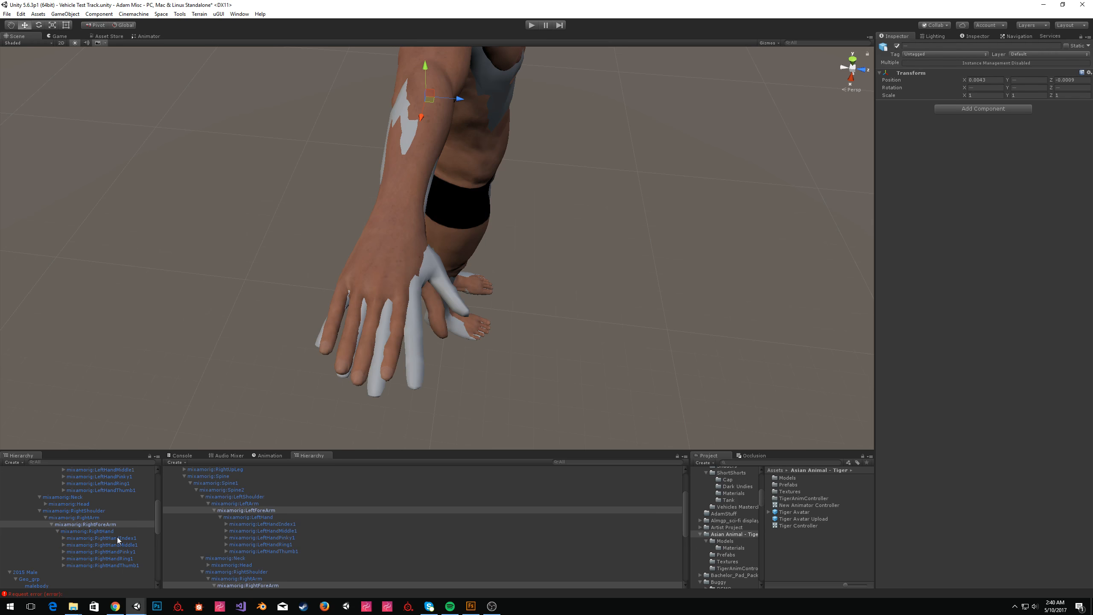
Try rotating the right hand's first index finger bone.
{"action": "left_click", "coordinate": [118, 539]}
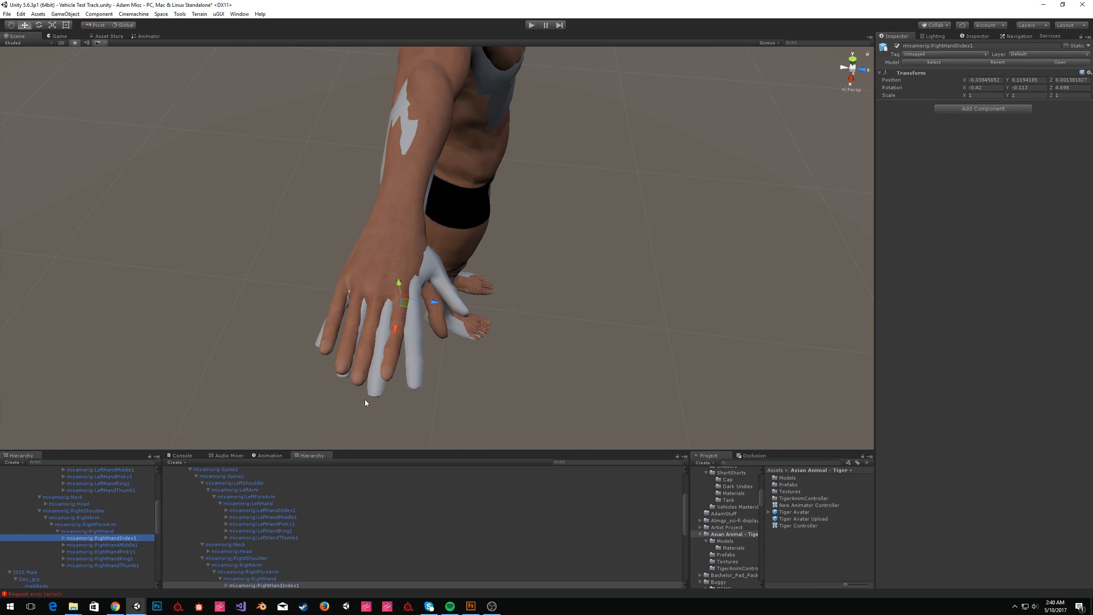
{"action": "key", "text": "e"}
{"action": "mouse_move", "coordinate": [418, 322]}
{"action": "left_mouse_down"}
{"action": "mouse_move", "coordinate": [427, 326]}
{"action": "mouse_move", "coordinate": [416, 308]}
{"action": "left_mouse_up"}
{"action": "key", "text": "w"}
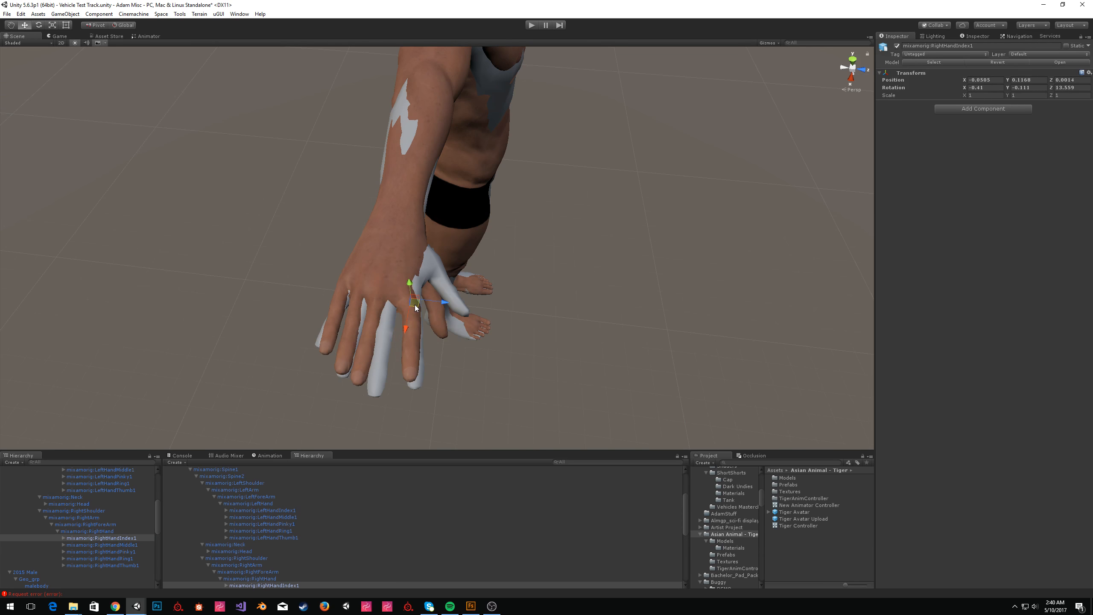
{"action": "key", "text": "ctrl+z"}
Select both hand bones and examine the overlapping hands closely.
{"action": "left_click", "coordinate": [111, 532]}
{"action": "scroll", "coordinate": [110, 532], "scroll_direction": "up", "scroll_amount": 1}
{"action": "left_click", "coordinate": [99, 481], "text": "ctrl"}
{"action": "left_click_drag", "start_coordinate": [560, 181], "coordinate": [507, 164], "text": "alt"}
{"action": "key", "text": "f"}
{"action": "left_click_drag", "start_coordinate": [439, 151], "coordinate": [185, 134], "text": "alt"}
{"action": "scroll", "coordinate": [358, 135], "scroll_direction": "up", "scroll_amount": 4}
{"action": "right_click_drag", "start_coordinate": [185, 134], "coordinate": [189, 135]}
{"action": "left_click_drag", "start_coordinate": [505, 251], "coordinate": [499, 253]}
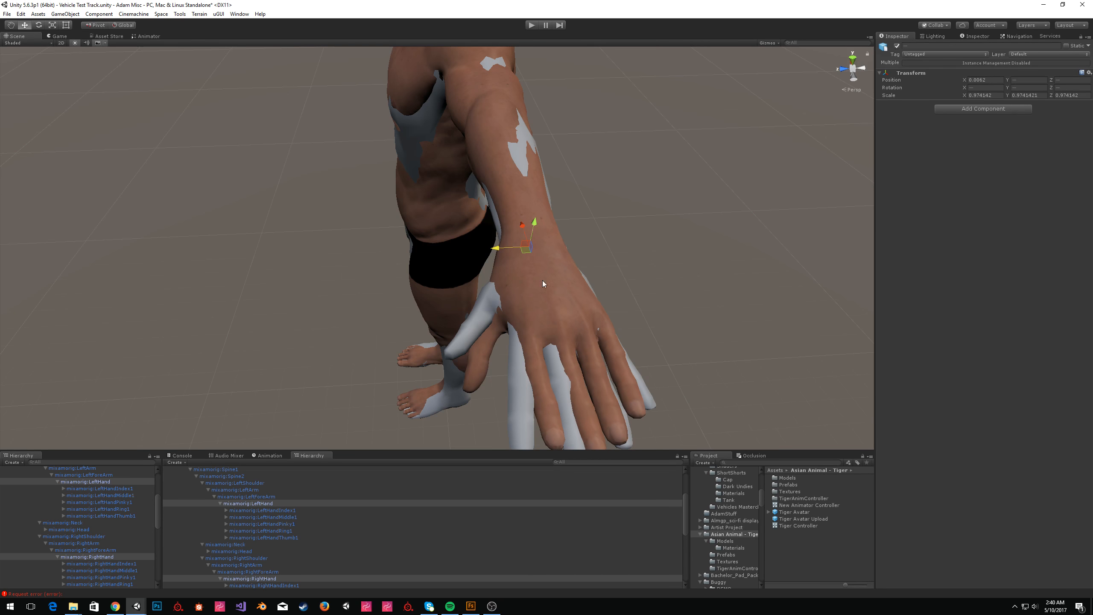
{"action": "key", "text": "a"}
{"action": "right_click_drag", "start_coordinate": [390, 297], "coordinate": [581, 300]}
{"action": "key", "text": "ctrl+z"}
Select the right hand's first index and pinky finger bones to inspect them.
{"action": "left_click", "coordinate": [103, 476]}
{"action": "left_click", "coordinate": [111, 551], "text": "ctrl"}
{"action": "left_click_drag", "start_coordinate": [384, 196], "coordinate": [346, 207]}
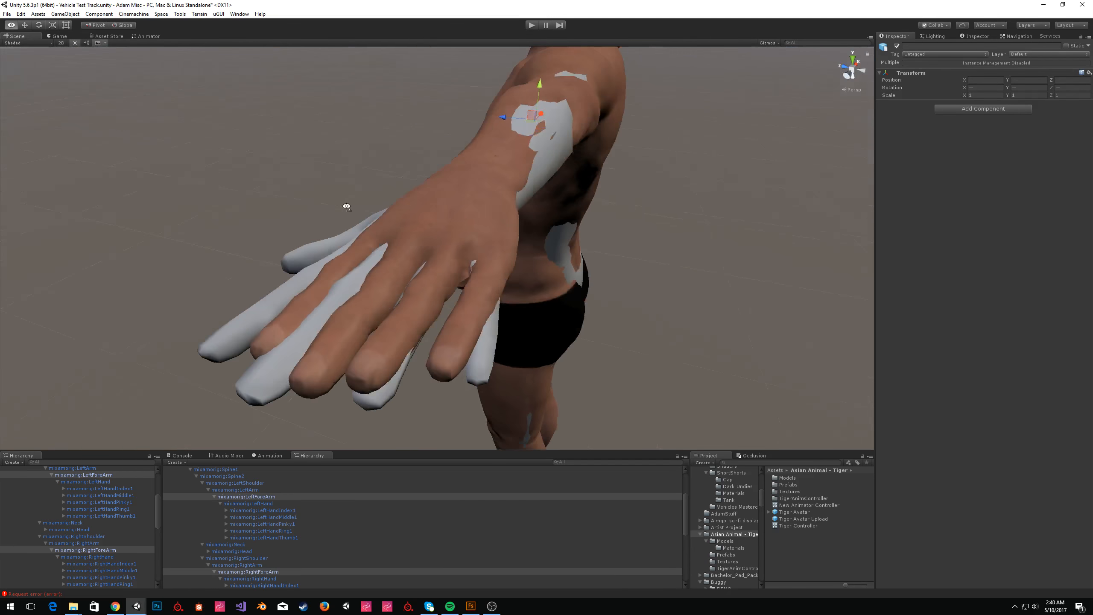
{"action": "left_click", "coordinate": [122, 565]}
{"action": "scroll", "coordinate": [121, 567], "scroll_direction": "down", "scroll_amount": 2}
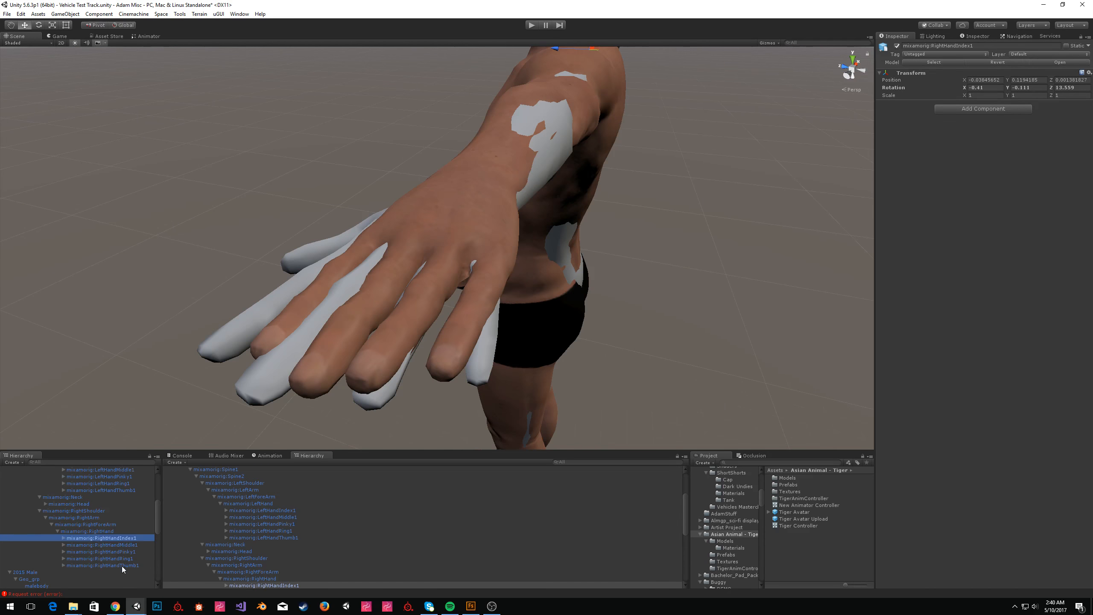
{"action": "left_click", "coordinate": [137, 550]}
{"action": "right_click_drag", "start_coordinate": [636, 192], "coordinate": [239, 276]}
{"action": "key", "text": "w"}
{"action": "key", "text": "w"}
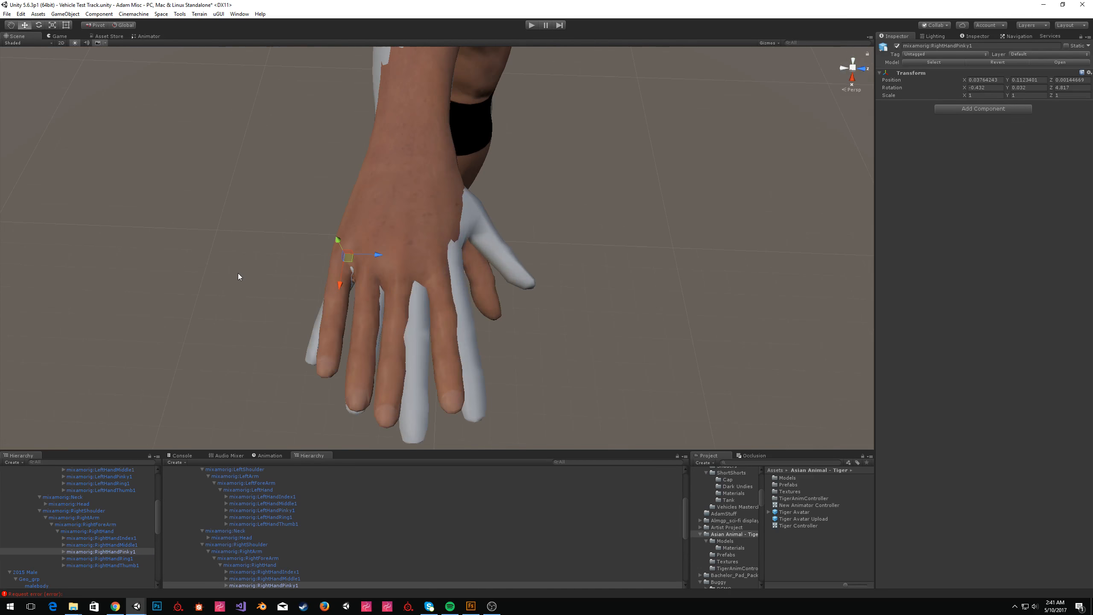
Try rotating both first pinky bones with the Rotate tool in local space.
{"action": "left_click", "coordinate": [131, 476]}
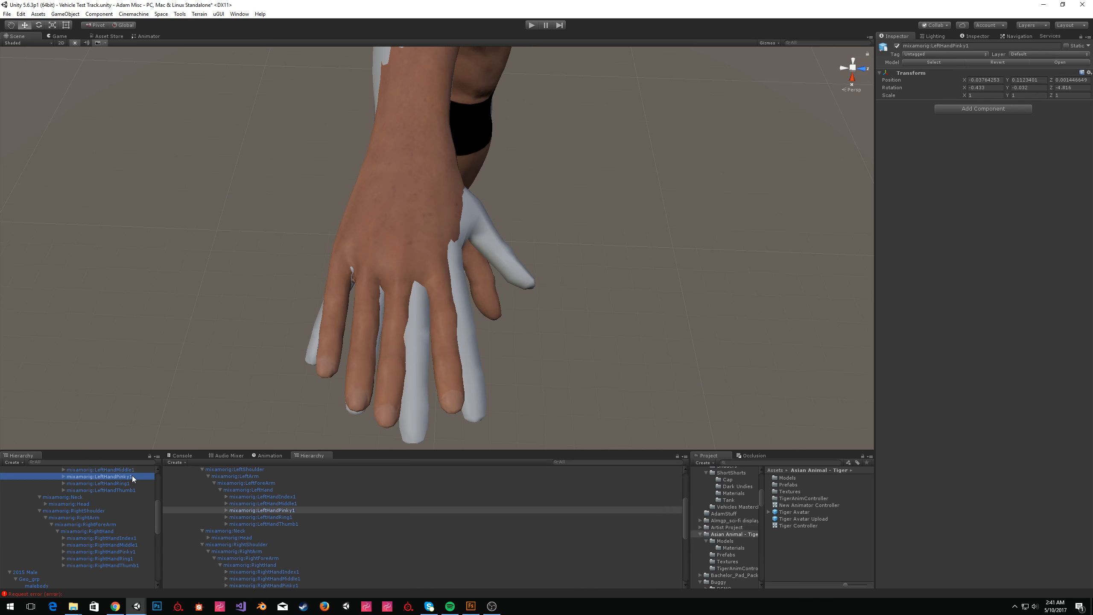
{"action": "left_click", "coordinate": [132, 552]}
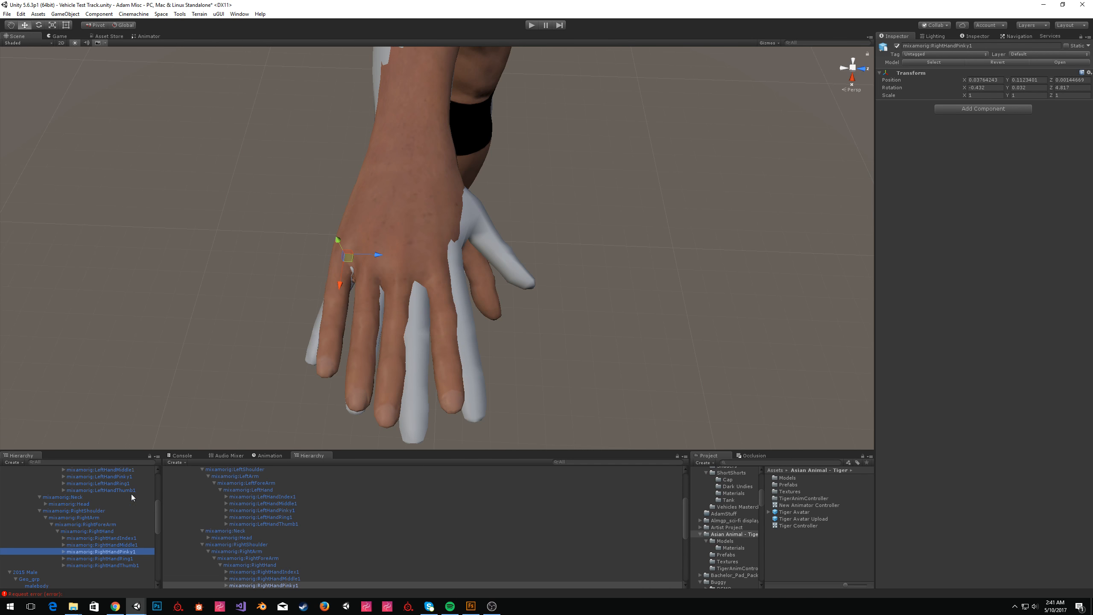
{"action": "left_click", "coordinate": [129, 476], "text": "ctrl"}
{"action": "left_click", "coordinate": [38, 25]}
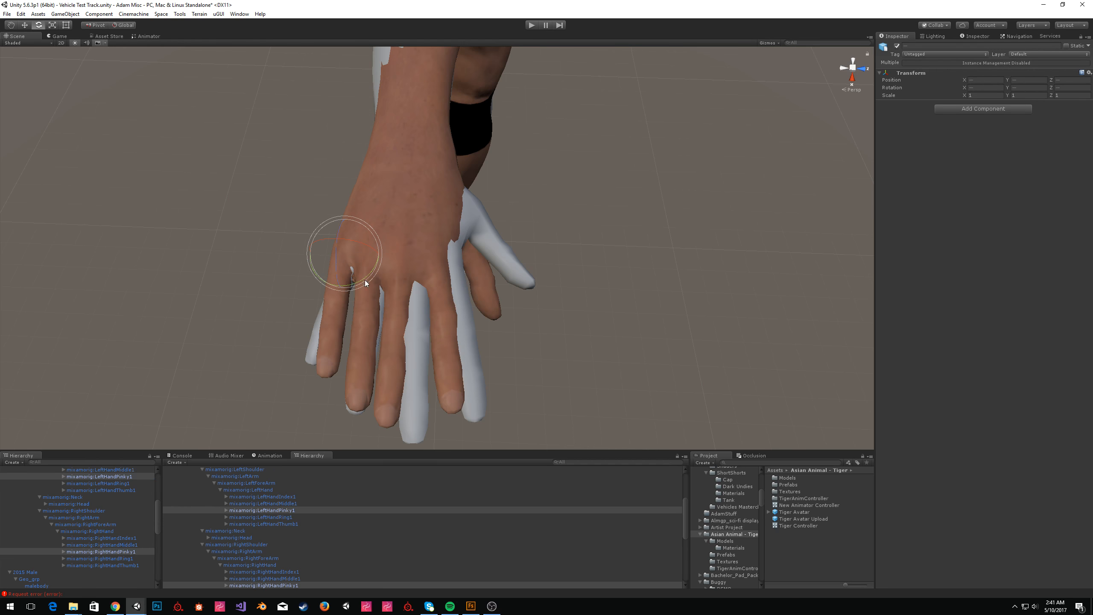
{"action": "left_click", "coordinate": [116, 25]}
{"action": "left_click_drag", "start_coordinate": [362, 283], "coordinate": [349, 284]}
{"action": "left_click_drag", "start_coordinate": [356, 326], "coordinate": [830, 312], "text": "alt"}
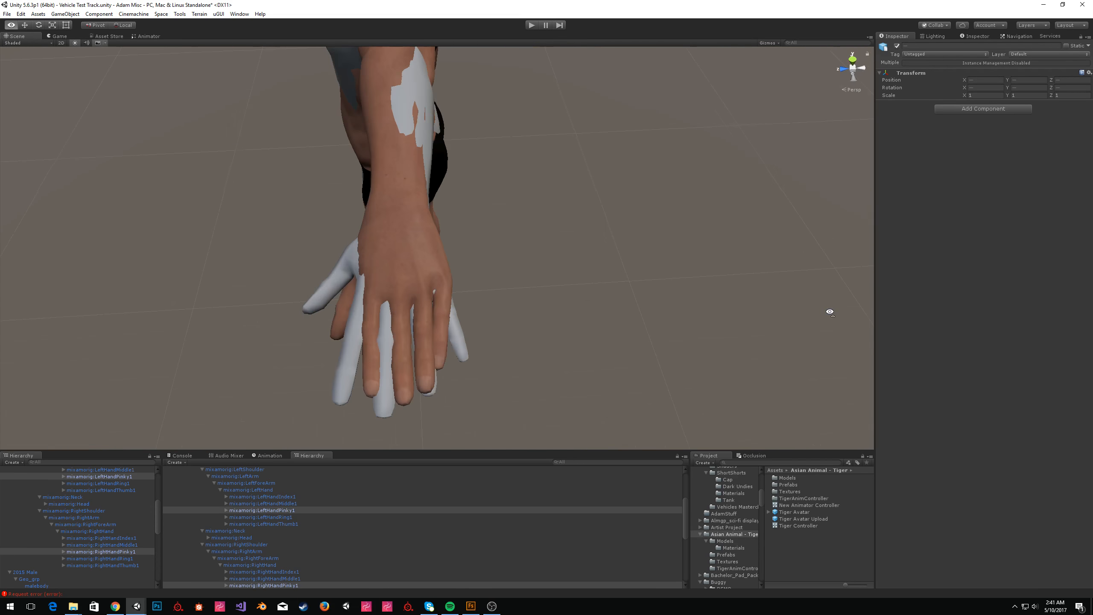
{"action": "key", "text": "ctrl+z"}
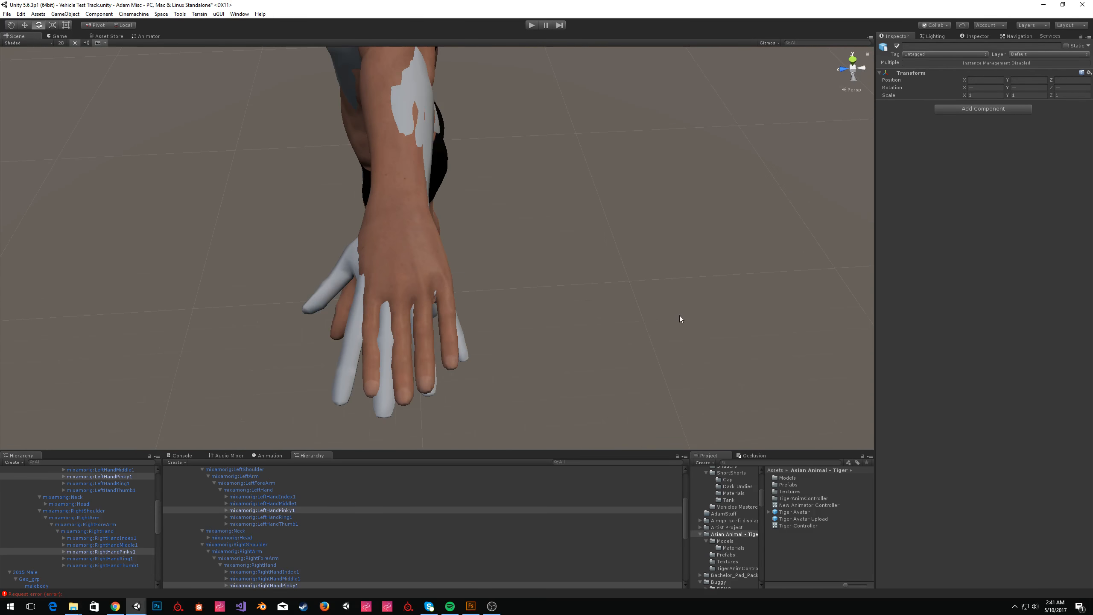
Rotate the right hand's first pinky bone to about -3.66 on Z.
{"action": "left_click", "coordinate": [125, 552]}
{"action": "left_click_drag", "start_coordinate": [511, 300], "coordinate": [205, 188], "text": "alt"}
{"action": "left_click_drag", "start_coordinate": [363, 198], "coordinate": [359, 201]}
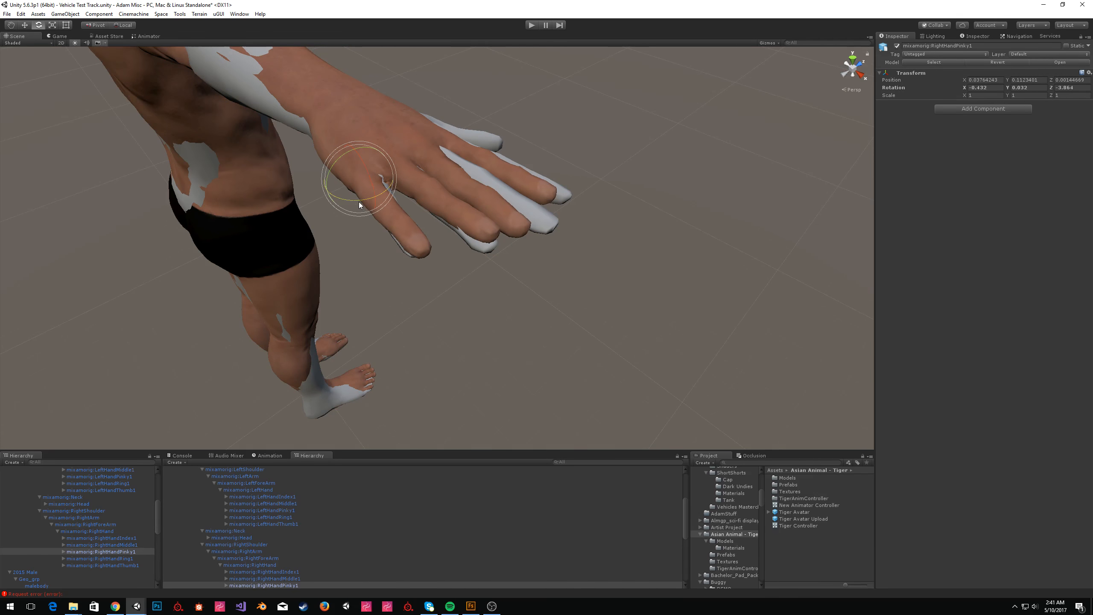
Rotate the right hand's first ring and pinky finger bones to straighten them against the reference.
{"action": "left_click", "coordinate": [131, 558]}
{"action": "left_click_drag", "start_coordinate": [404, 189], "coordinate": [417, 136]}
{"action": "right_click_drag", "start_coordinate": [416, 137], "coordinate": [423, 139]}
{"action": "key", "text": "w"}
{"action": "left_click_drag", "start_coordinate": [505, 270], "coordinate": [506, 273]}
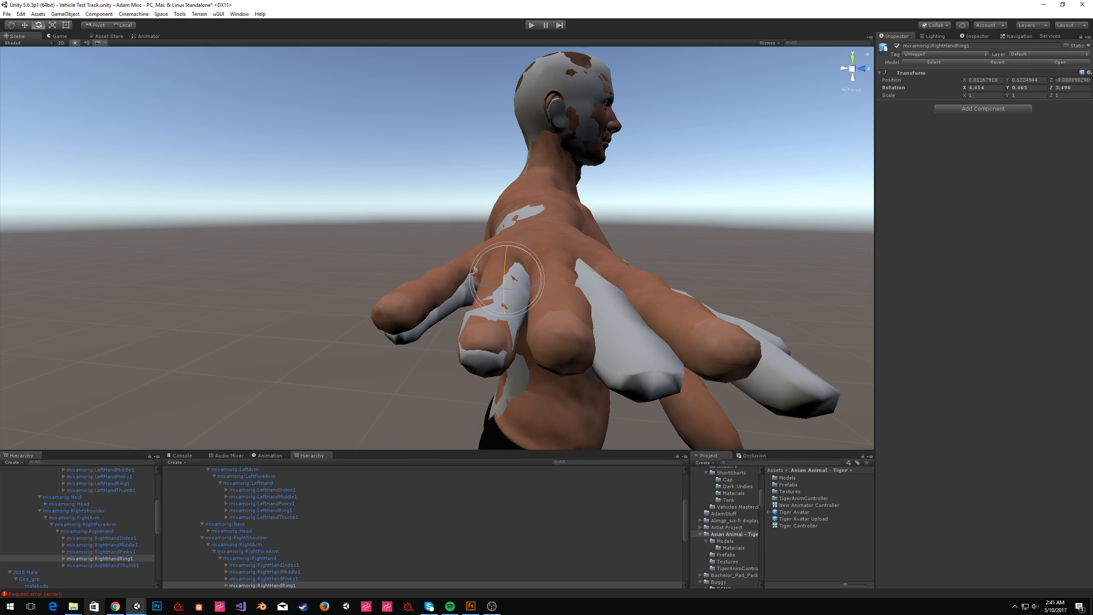
{"action": "left_click", "coordinate": [121, 552]}
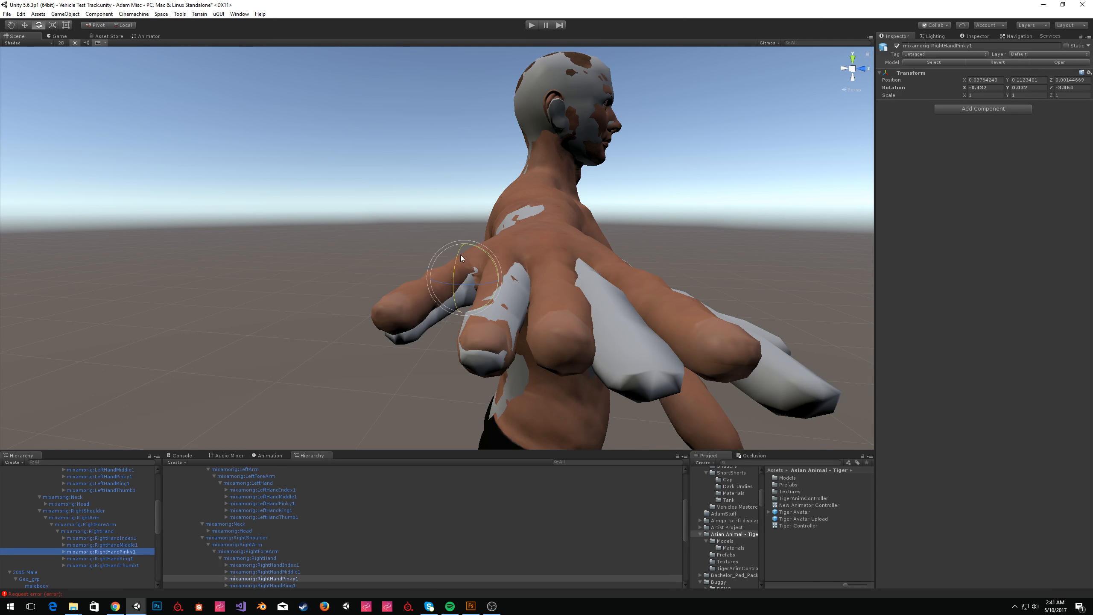
{"action": "left_click_drag", "start_coordinate": [456, 257], "coordinate": [455, 257]}
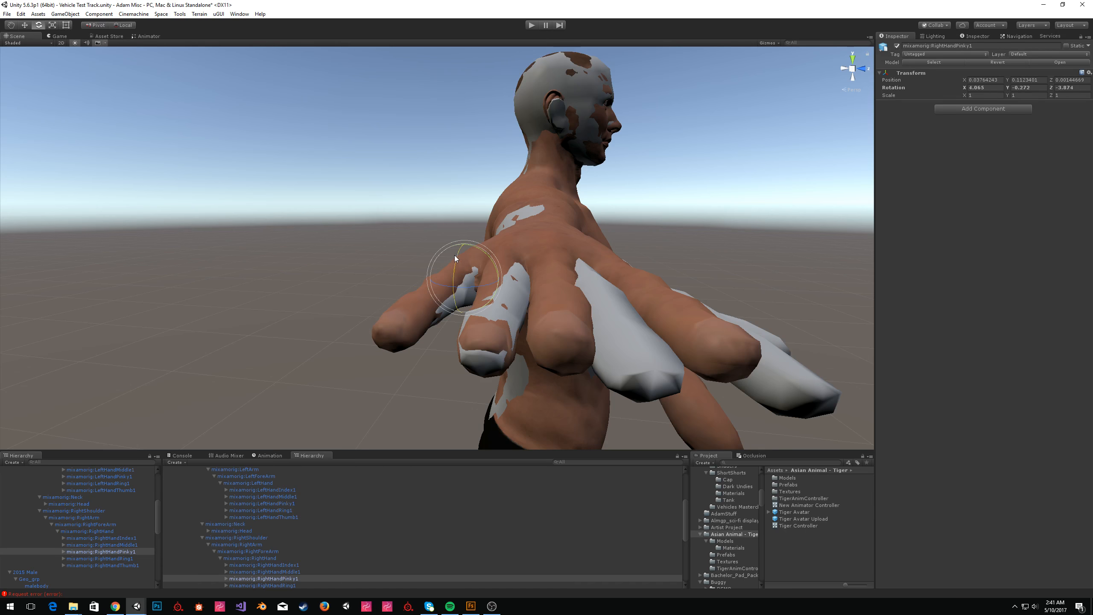
Rotate the right hand's first middle finger bone to about 14.84 on Z.
{"action": "left_click", "coordinate": [126, 544]}
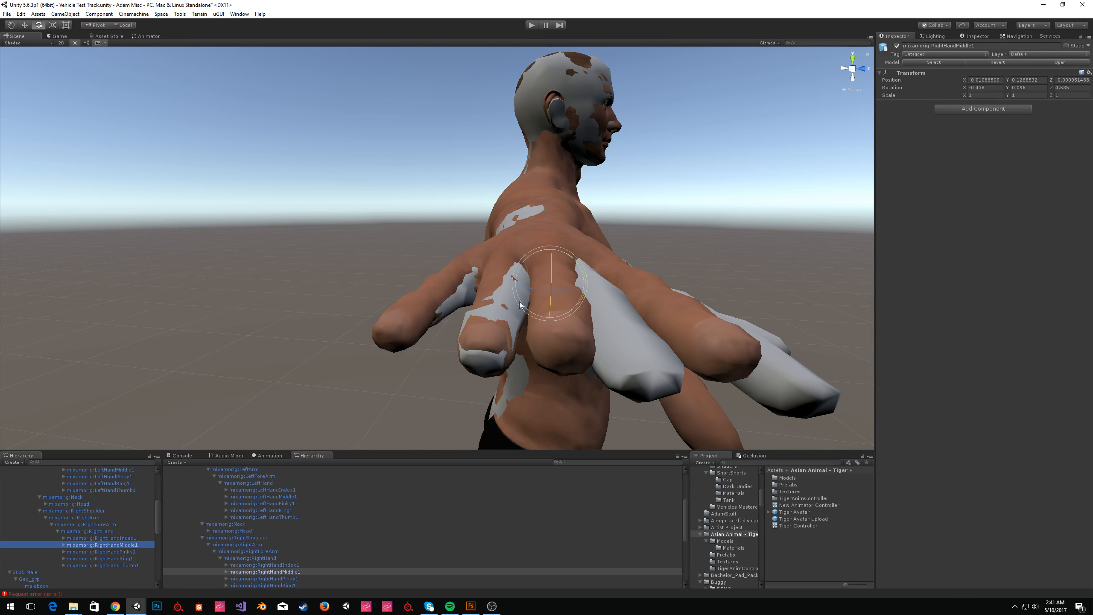
{"action": "left_click_drag", "start_coordinate": [574, 291], "coordinate": [575, 291]}
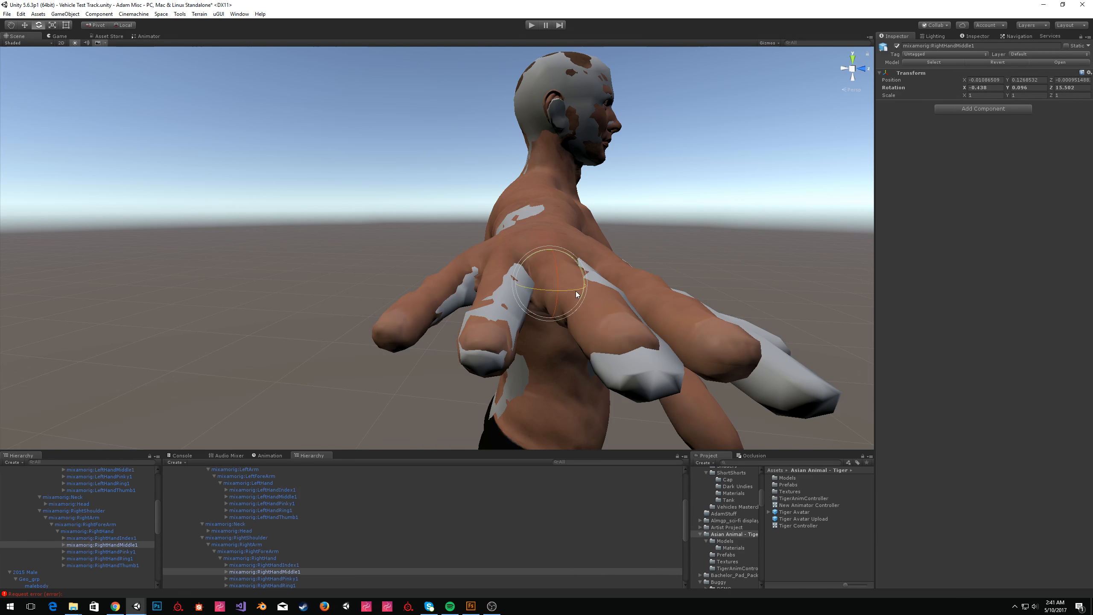
Rotate the right hand's first index finger bone to about 20.46 on Z.
{"action": "left_click", "coordinate": [128, 565]}
{"action": "left_click", "coordinate": [128, 538]}
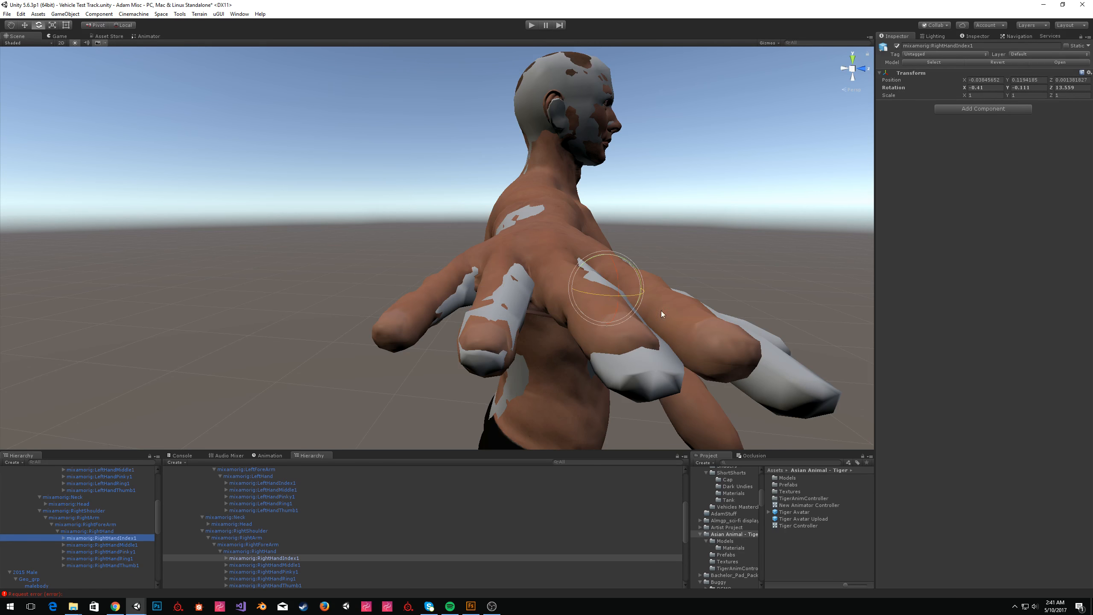
{"action": "scroll", "coordinate": [661, 311], "scroll_direction": "down", "scroll_amount": 5}
{"action": "scroll", "coordinate": [654, 308], "scroll_direction": "up", "scroll_amount": 8}
{"action": "scroll", "coordinate": [654, 308], "scroll_direction": "down", "scroll_amount": 5}
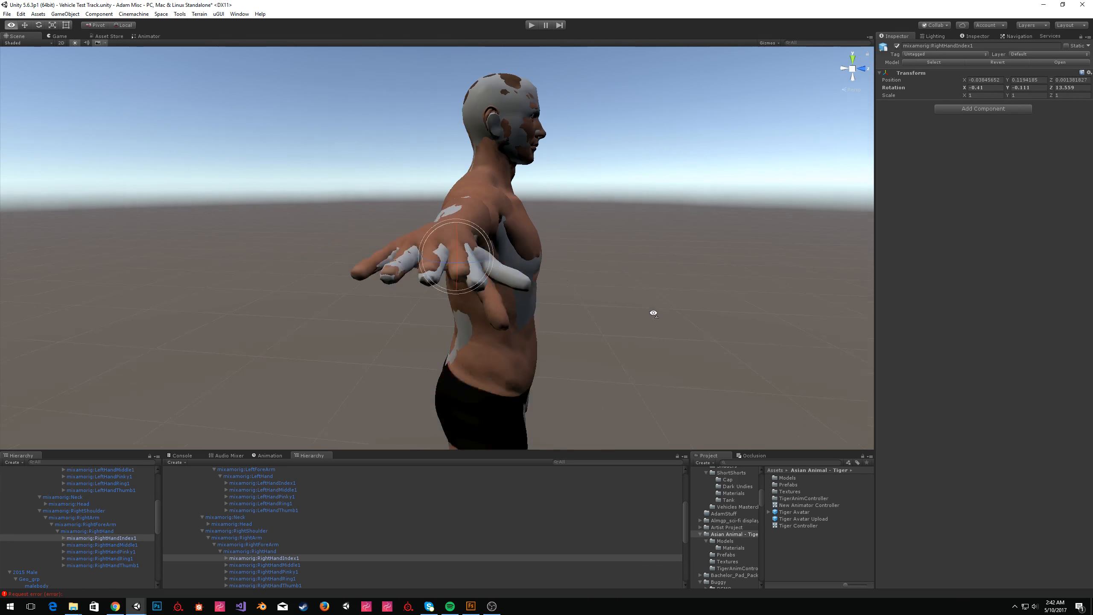
{"action": "scroll", "coordinate": [654, 312], "scroll_direction": "up", "scroll_amount": 8}
{"action": "scroll", "coordinate": [660, 315], "scroll_direction": "down", "scroll_amount": 5}
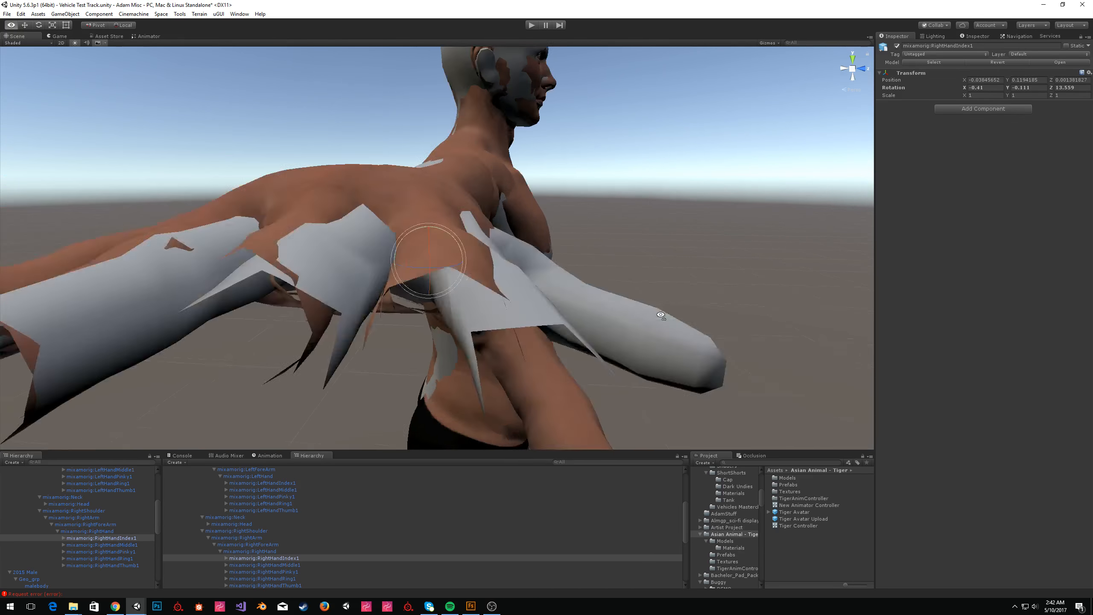
{"action": "left_click_drag", "start_coordinate": [454, 258], "coordinate": [440, 240]}
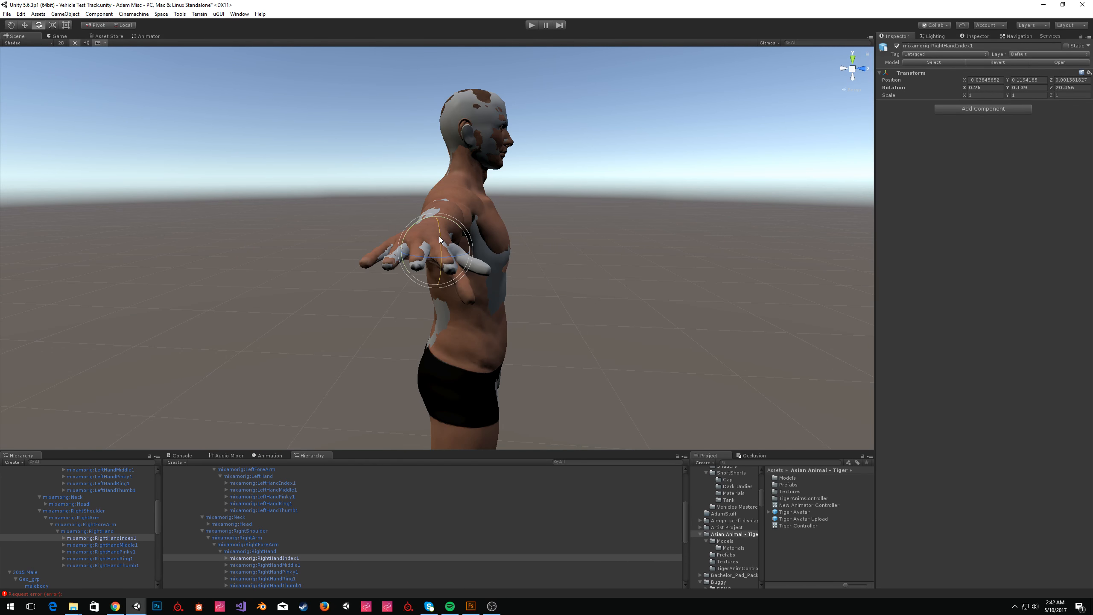
Inspect the right thumb bone and turn the view to face the left hand.
{"action": "left_click", "coordinate": [119, 565]}
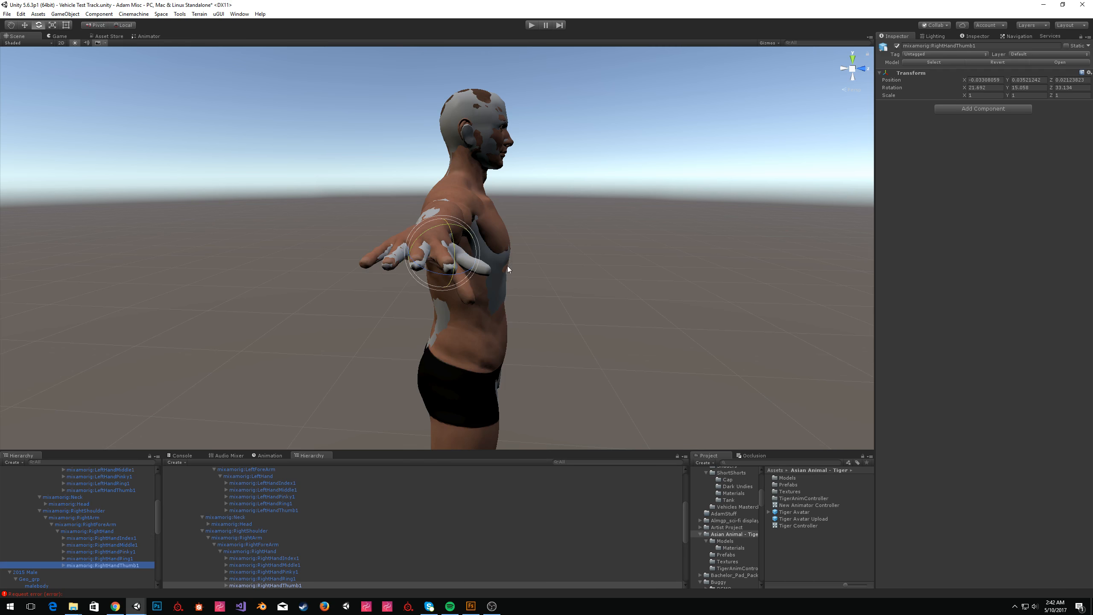
{"action": "left_click_drag", "start_coordinate": [454, 246], "coordinate": [327, 319]}
{"action": "left_click", "coordinate": [26, 572]}
{"action": "left_click", "coordinate": [898, 46]}
{"action": "left_click", "coordinate": [899, 47]}
{"action": "left_click", "coordinate": [476, 203]}
{"action": "key", "text": "s"}
{"action": "right_click_drag", "start_coordinate": [476, 202], "coordinate": [459, 186]}
{"action": "key", "text": "w"}
{"action": "key", "text": "s"}
{"action": "key", "text": "w"}
{"action": "scroll", "coordinate": [92, 510], "scroll_direction": "up", "scroll_amount": 2}
Rotate the left hand's first index finger bone to about -22.36 on Z.
{"action": "left_click", "coordinate": [125, 515]}
{"action": "left_click_drag", "start_coordinate": [439, 319], "coordinate": [422, 329]}
{"action": "right_click_drag", "start_coordinate": [515, 332], "coordinate": [450, 238]}
{"action": "key", "text": "w"}
{"action": "key", "text": "s"}
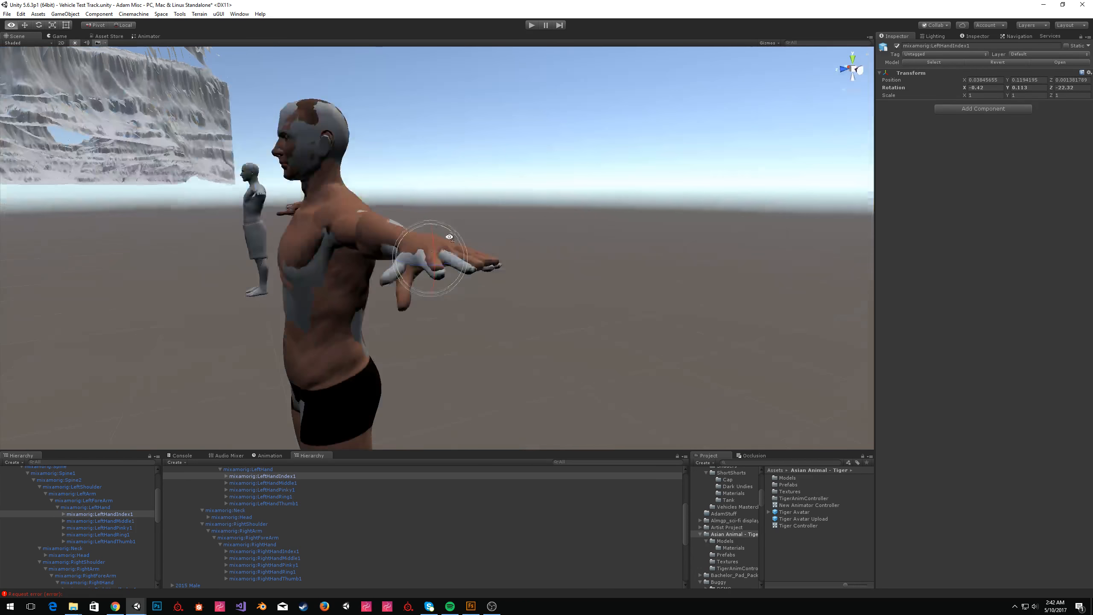
{"action": "left_click_drag", "start_coordinate": [433, 247], "coordinate": [432, 251]}
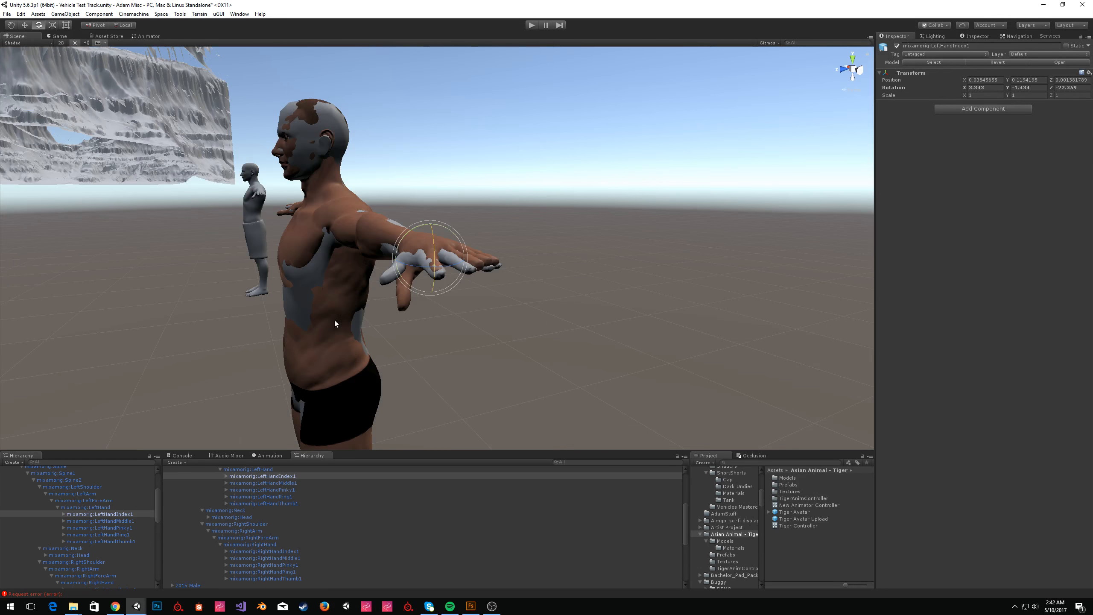
Adjust the rotation of the left hand's first middle finger bone.
{"action": "left_click", "coordinate": [130, 521]}
{"action": "left_click_drag", "start_coordinate": [443, 263], "coordinate": [448, 264]}
{"action": "key", "text": "w"}
{"action": "right_click_drag", "start_coordinate": [449, 263], "coordinate": [463, 311]}
{"action": "key", "text": "s"}
{"action": "key", "text": "w"}
Select the left hand and forearm bones and nudge the forearm slightly.
{"action": "left_click", "coordinate": [105, 506]}
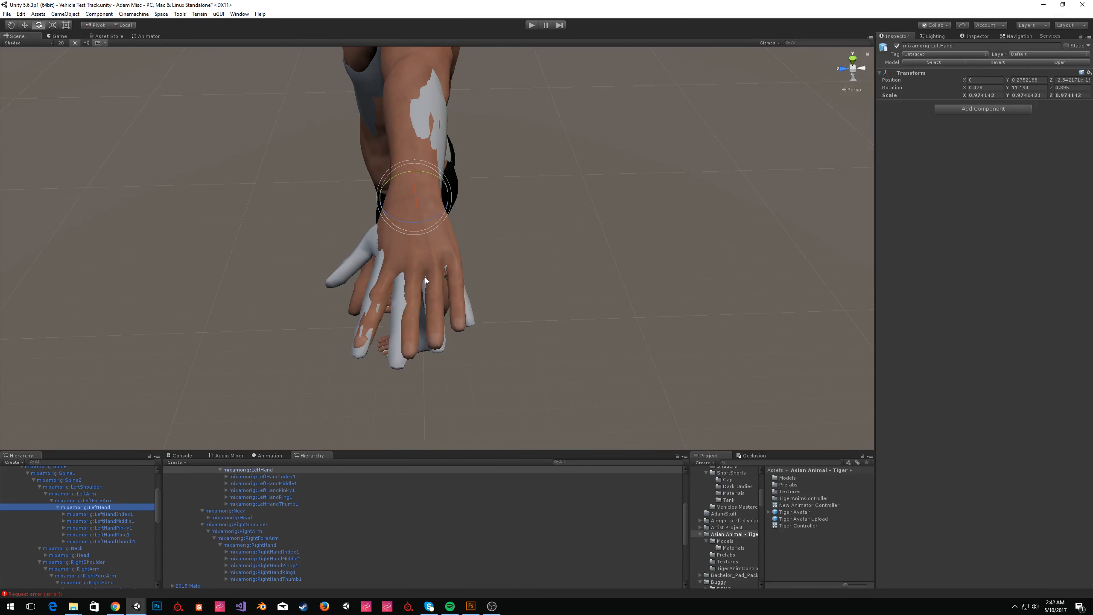
{"action": "left_click", "coordinate": [103, 500]}
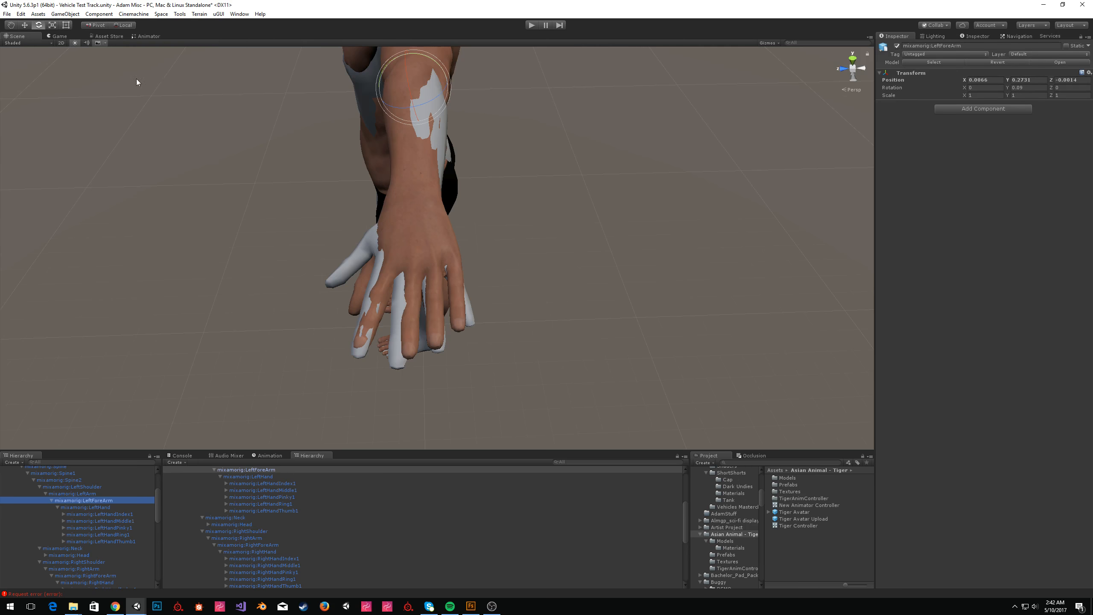
{"action": "left_click_drag", "start_coordinate": [437, 100], "coordinate": [437, 101]}
{"action": "key", "text": "w"}
{"action": "left_click_drag", "start_coordinate": [387, 91], "coordinate": [388, 92]}
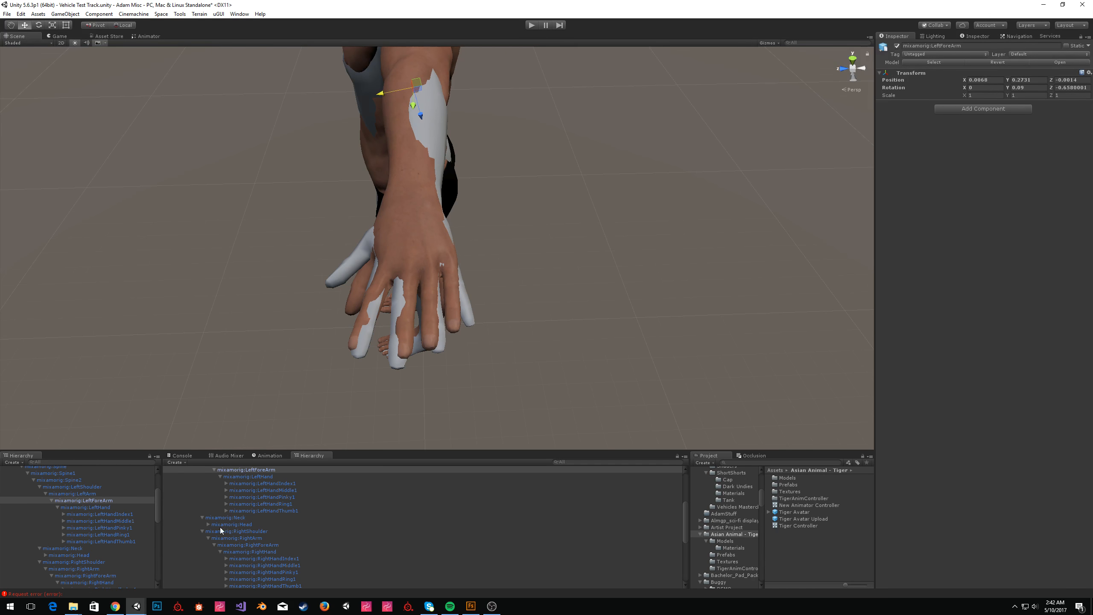
Rotate the left hand's first middle finger bone to about -9.51 on Z.
{"action": "left_click", "coordinate": [115, 514]}
{"action": "middle_click_drag", "start_coordinate": [456, 277], "coordinate": [503, 251]}
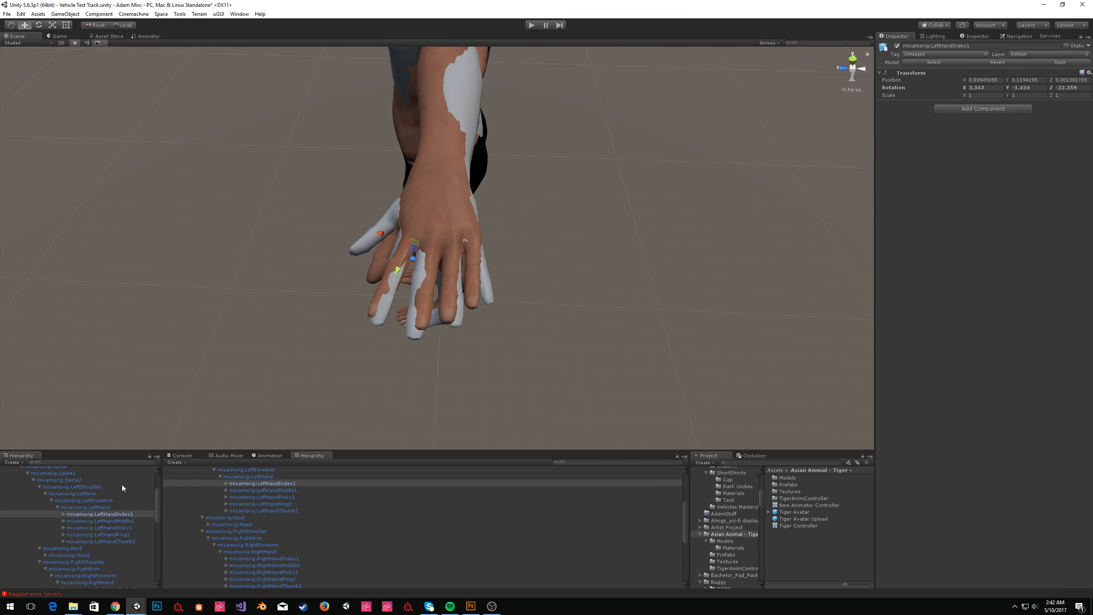
{"action": "left_click", "coordinate": [121, 521]}
{"action": "key", "text": "e"}
{"action": "mouse_move", "coordinate": [441, 274]}
{"action": "left_mouse_down"}
{"action": "mouse_move", "coordinate": [434, 252]}
{"action": "mouse_move", "coordinate": [433, 261]}
{"action": "left_mouse_up"}
{"action": "key", "text": "w"}
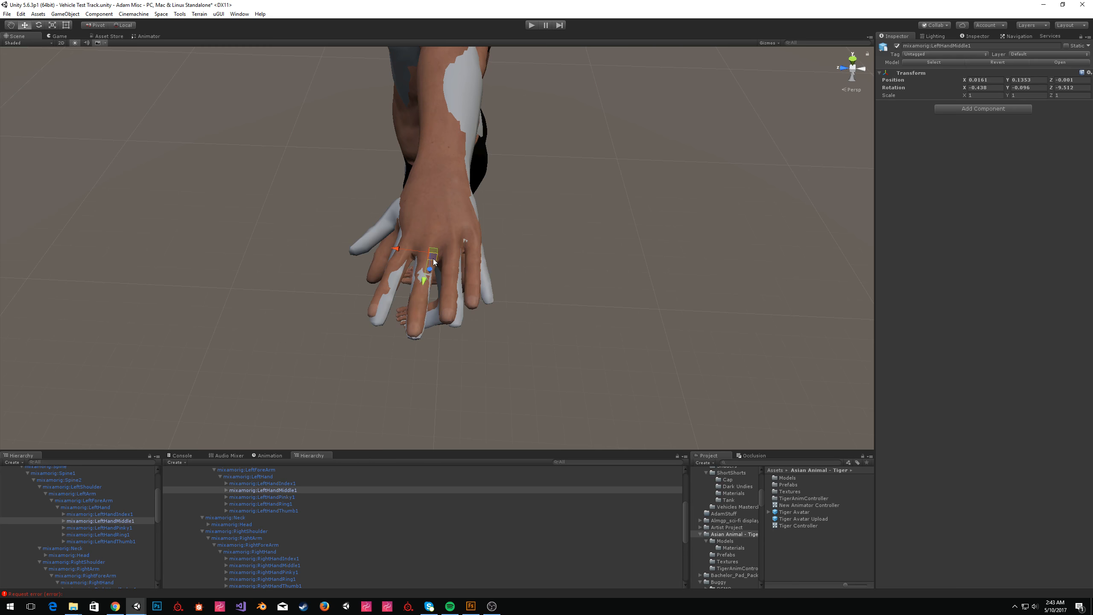
Rotate the left hand's first index finger bone to about -15.43 on Z.
{"action": "left_click", "coordinate": [122, 514]}
{"action": "key", "text": "e"}
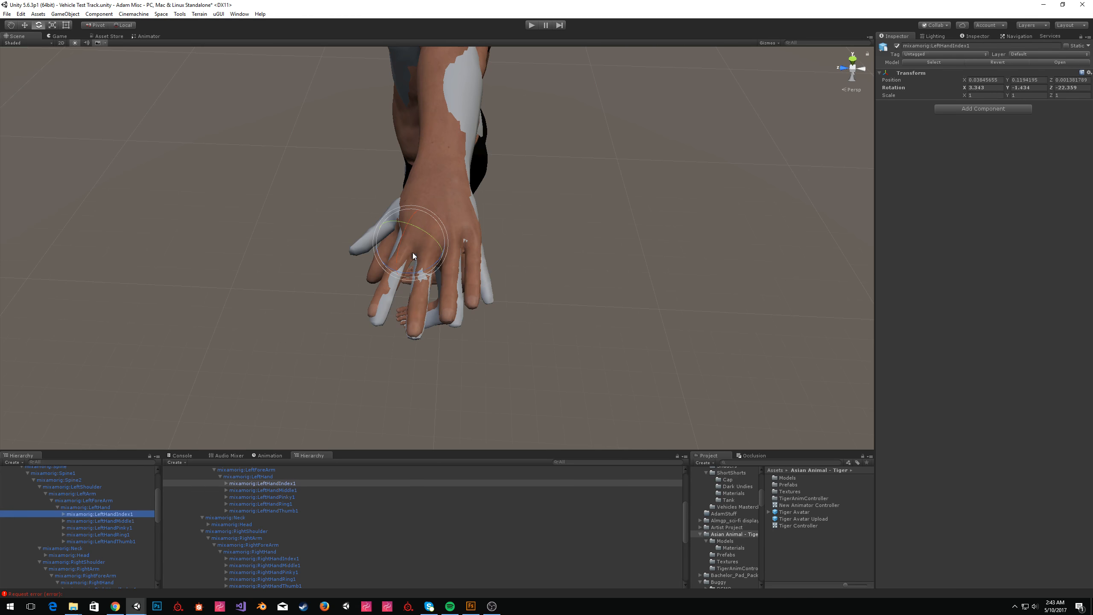
{"action": "left_click_drag", "start_coordinate": [423, 270], "coordinate": [410, 255]}
{"action": "key", "text": "w"}
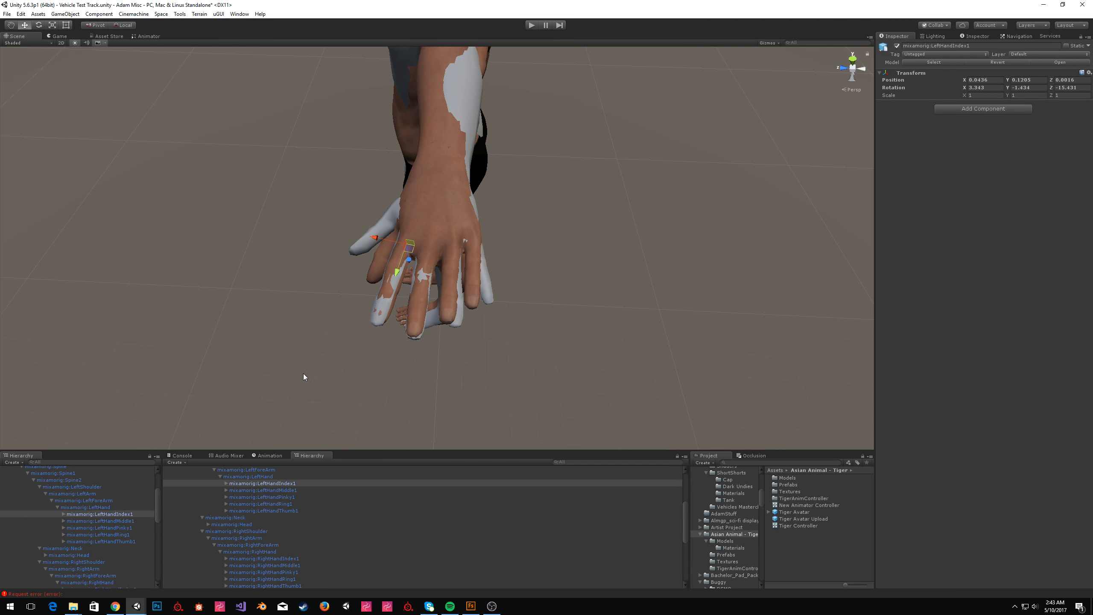
Rotate the left hand's first pinky finger bone to match the reference hand.
{"action": "left_click", "coordinate": [126, 527]}
{"action": "key", "text": "e"}
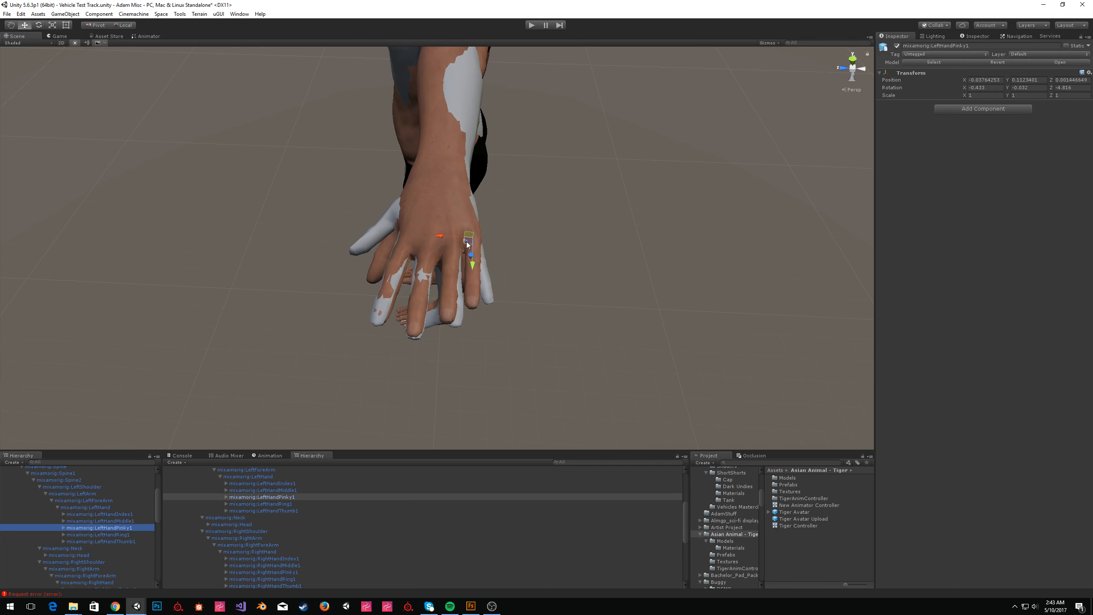
{"action": "left_click_drag", "start_coordinate": [490, 263], "coordinate": [500, 264]}
{"action": "right_click_drag", "start_coordinate": [500, 264], "coordinate": [366, 134]}
{"action": "key", "text": "s"}
{"action": "key", "text": "w"}
{"action": "left_click_drag", "start_coordinate": [402, 137], "coordinate": [400, 139]}
{"action": "right_click_drag", "start_coordinate": [460, 218], "coordinate": [493, 323]}
{"action": "key", "text": "s"}
{"action": "key", "text": "w"}
Rotate the left hand's first ring finger bone to about -8.33 on Z.
{"action": "left_click", "coordinate": [118, 535]}
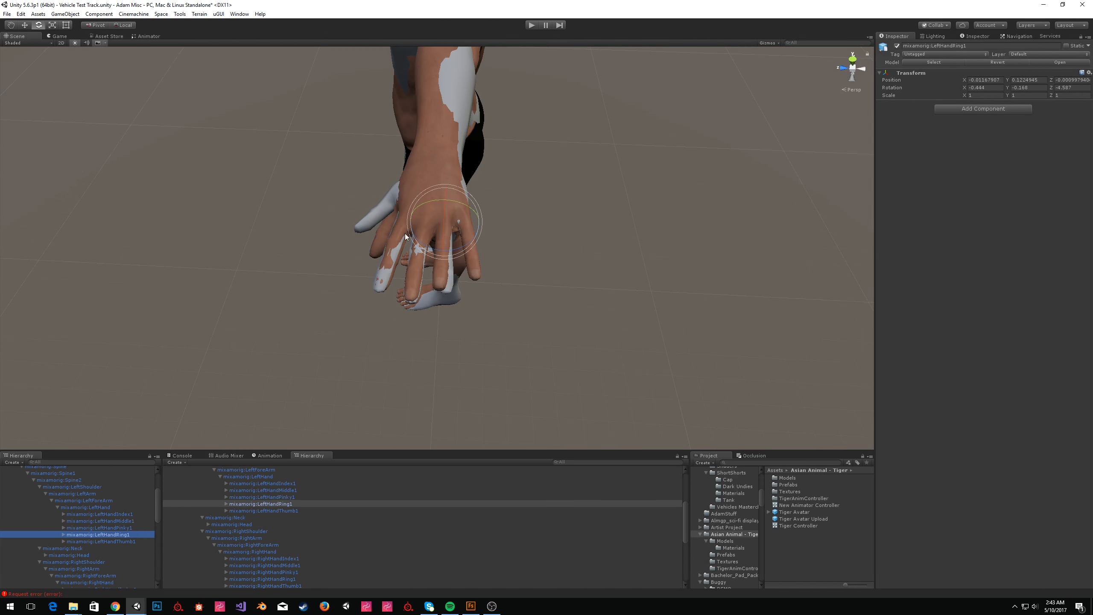
{"action": "left_click_drag", "start_coordinate": [431, 245], "coordinate": [436, 249]}
{"action": "key", "text": "w"}
{"action": "right_click_drag", "start_coordinate": [528, 275], "coordinate": [513, 214]}
{"action": "key", "text": "s"}
{"action": "key", "text": "w"}
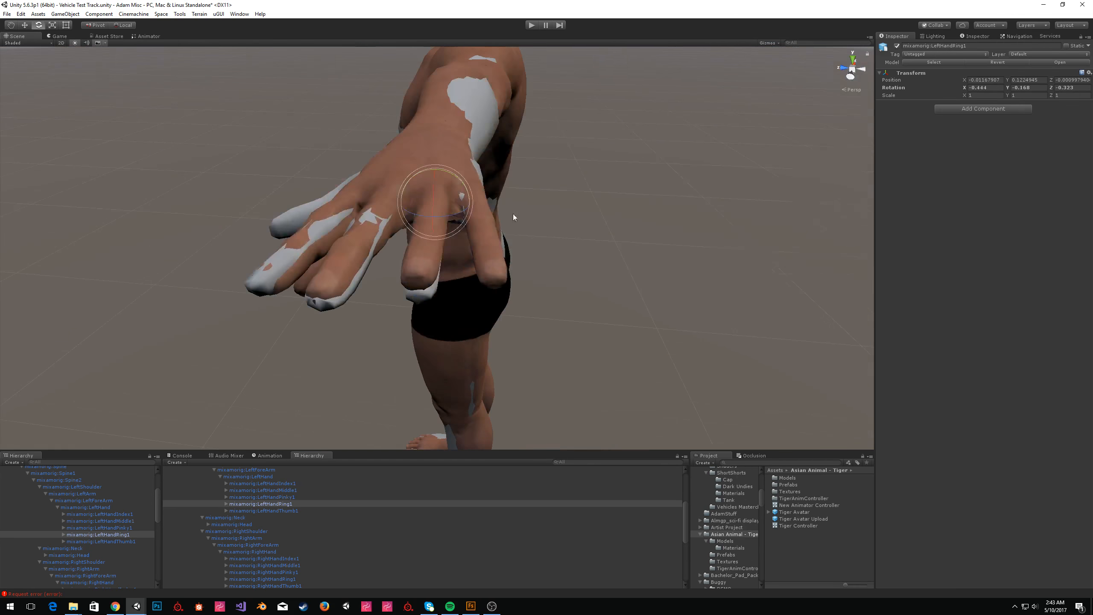
{"action": "left_click_drag", "start_coordinate": [433, 201], "coordinate": [433, 204]}
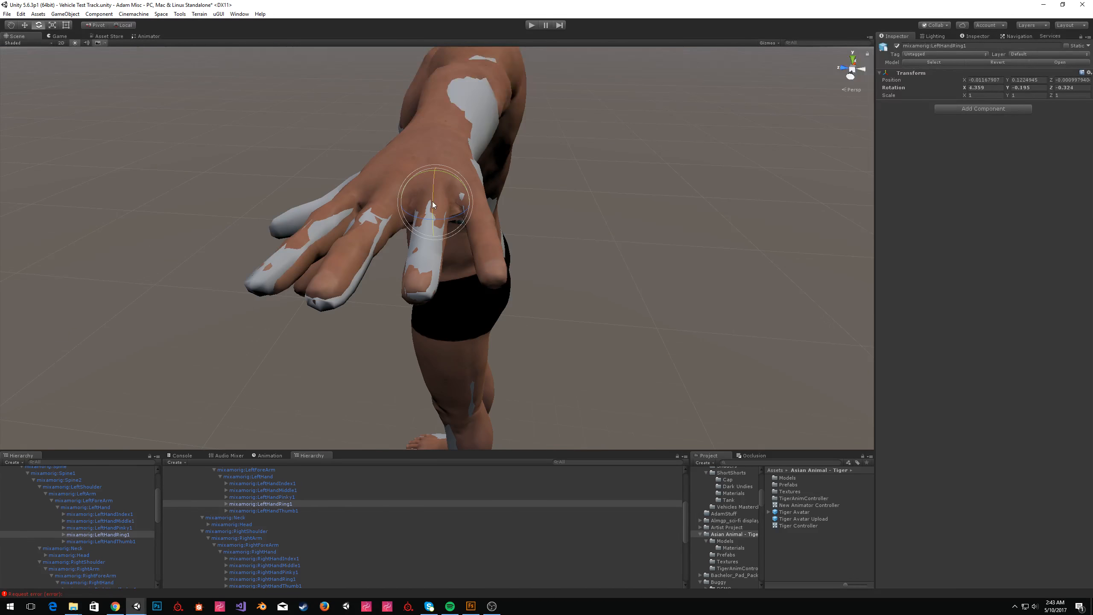
Adjust the left hand's first thumb bone against the reference hand.
{"action": "left_click", "coordinate": [120, 541]}
{"action": "key", "text": "a"}
{"action": "right_click_drag", "start_coordinate": [495, 264], "coordinate": [518, 241]}
{"action": "key", "text": "d"}
{"action": "key", "text": "w"}
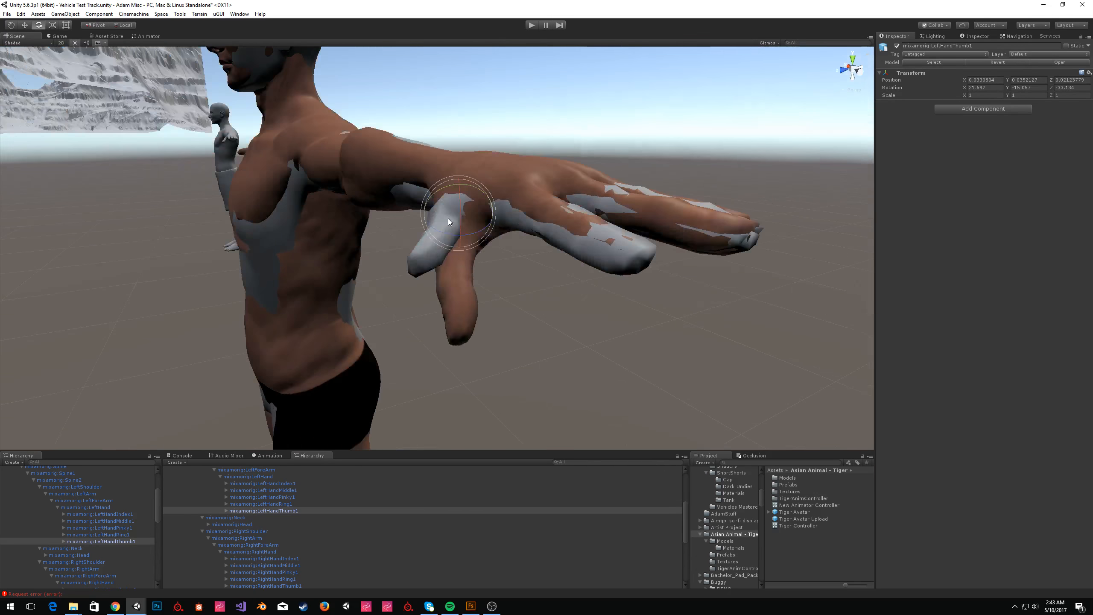
{"action": "left_click_drag", "start_coordinate": [459, 219], "coordinate": [462, 205]}
{"action": "right_click_drag", "start_coordinate": [475, 220], "coordinate": [572, 267]}
{"action": "left_click", "coordinate": [491, 213]}
Select the Fuse model's Body mesh in the scene.
{"action": "left_click", "coordinate": [896, 46]}
{"action": "left_click", "coordinate": [585, 177]}
{"action": "key", "text": "s"}
{"action": "right_click_drag", "start_coordinate": [586, 176], "coordinate": [755, 94]}
{"action": "key", "text": "w"}
{"action": "key", "text": "s"}
{"action": "key", "text": "a"}
{"action": "key", "text": "s"}
{"action": "key", "text": "a"}
{"action": "key", "text": "w"}
{"action": "key", "text": "e"}
{"action": "key", "text": "s"}
{"action": "key", "text": "w"}
{"action": "left_click", "coordinate": [333, 254]}
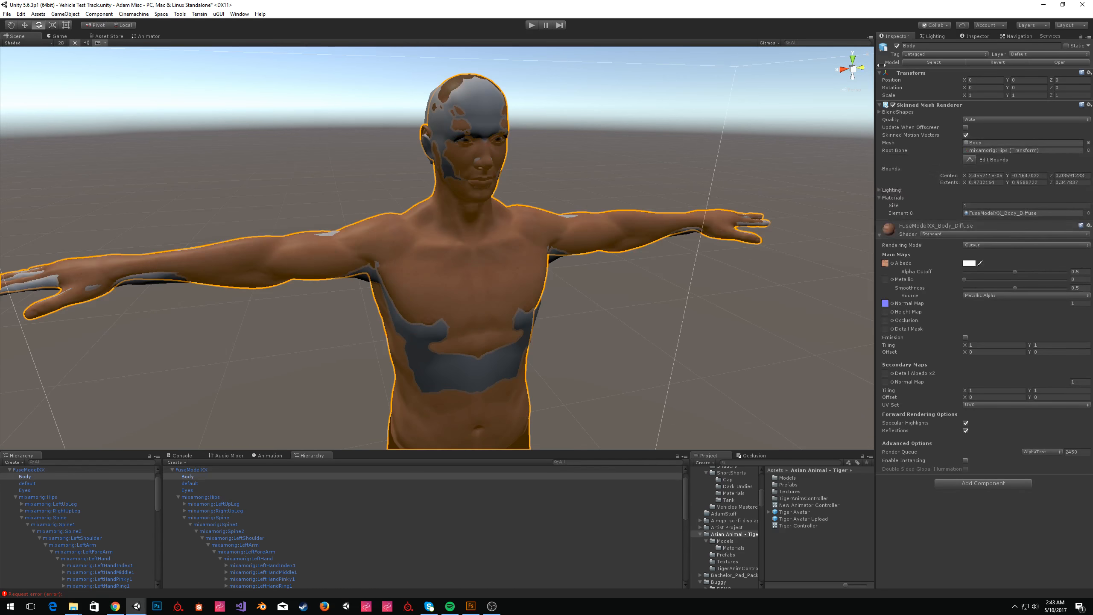
Add a Virtual Good component to the Body and convert it for reweighting.
{"action": "left_click", "coordinate": [980, 482]}
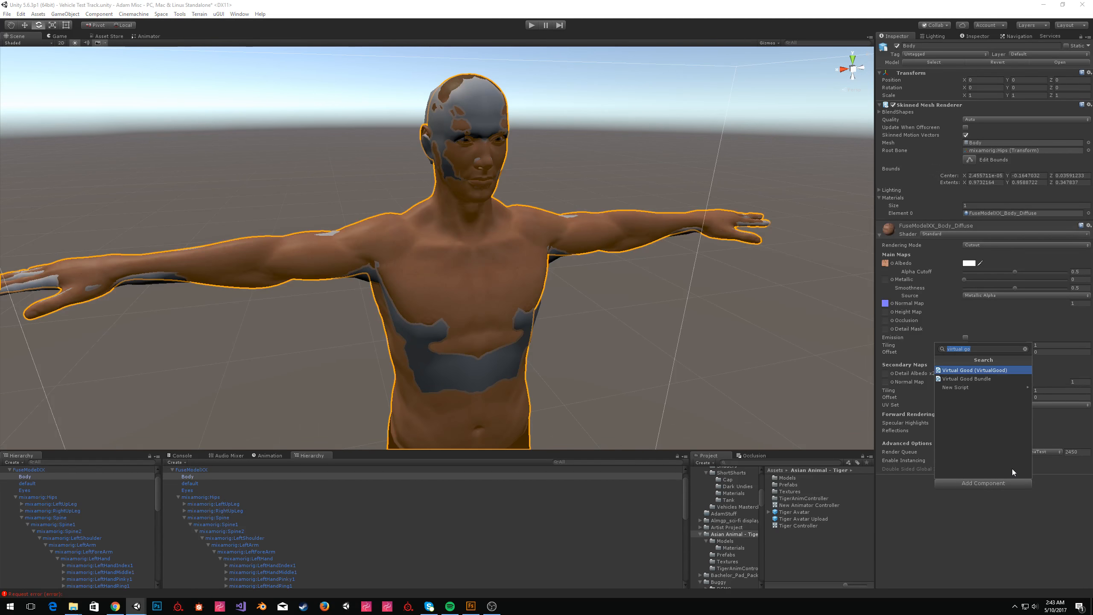
{"action": "left_click", "coordinate": [975, 370]}
{"action": "scroll", "coordinate": [995, 246], "scroll_direction": "down", "scroll_amount": 10}
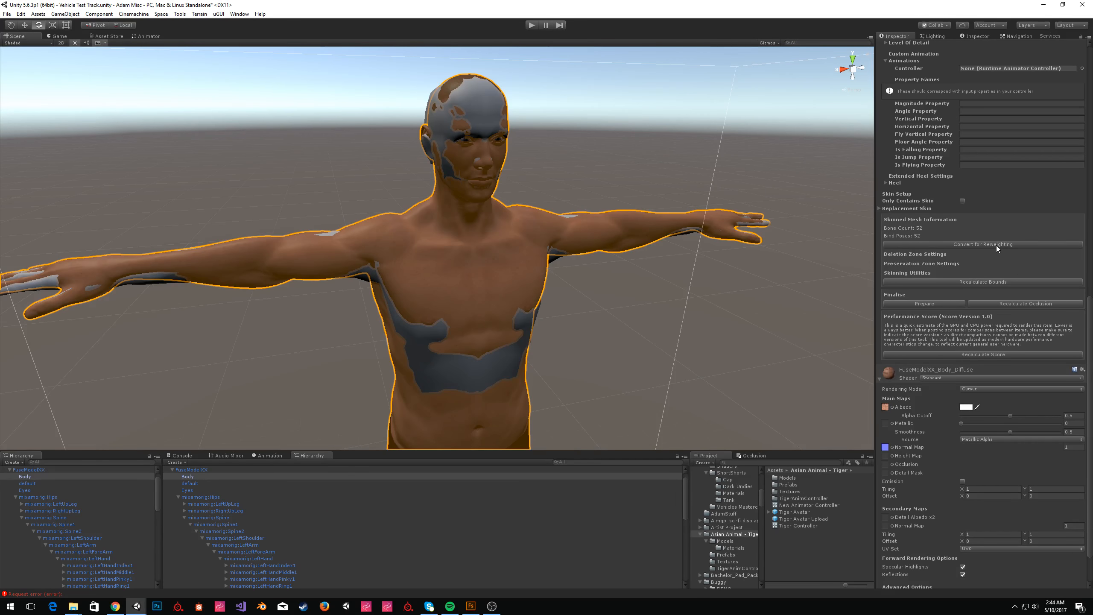
{"action": "left_click", "coordinate": [996, 244]}
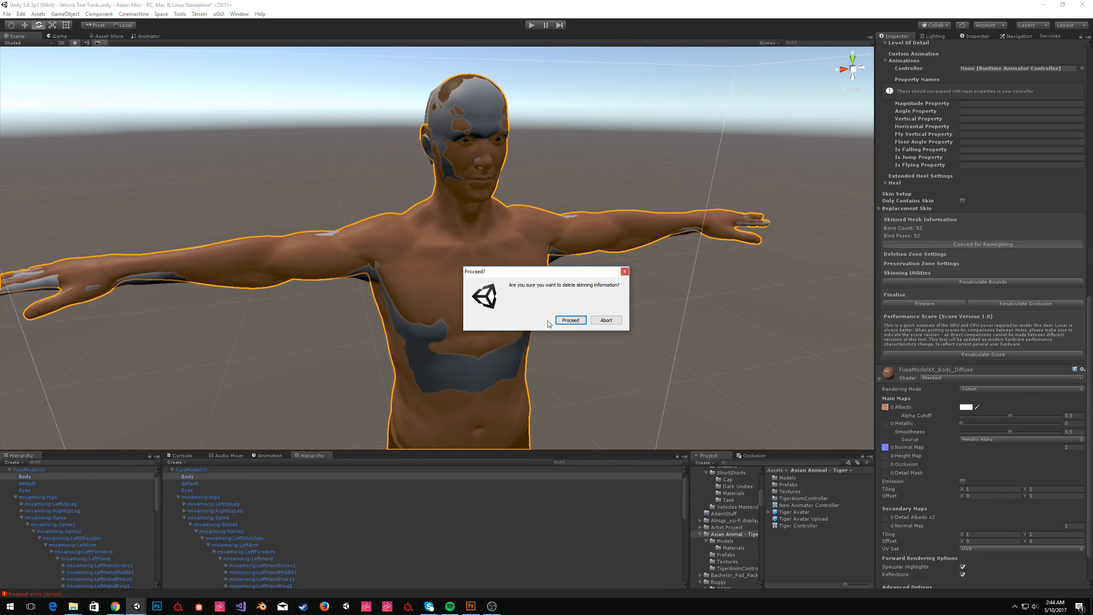
{"action": "left_click", "coordinate": [568, 319]}
Move the Body mesh to about 0.422 on Z beside the reference body.
{"action": "left_click_drag", "start_coordinate": [542, 190], "coordinate": [541, 258], "text": "alt"}
{"action": "scroll", "coordinate": [541, 259], "scroll_direction": "down", "scroll_amount": 5, "text": "alt"}
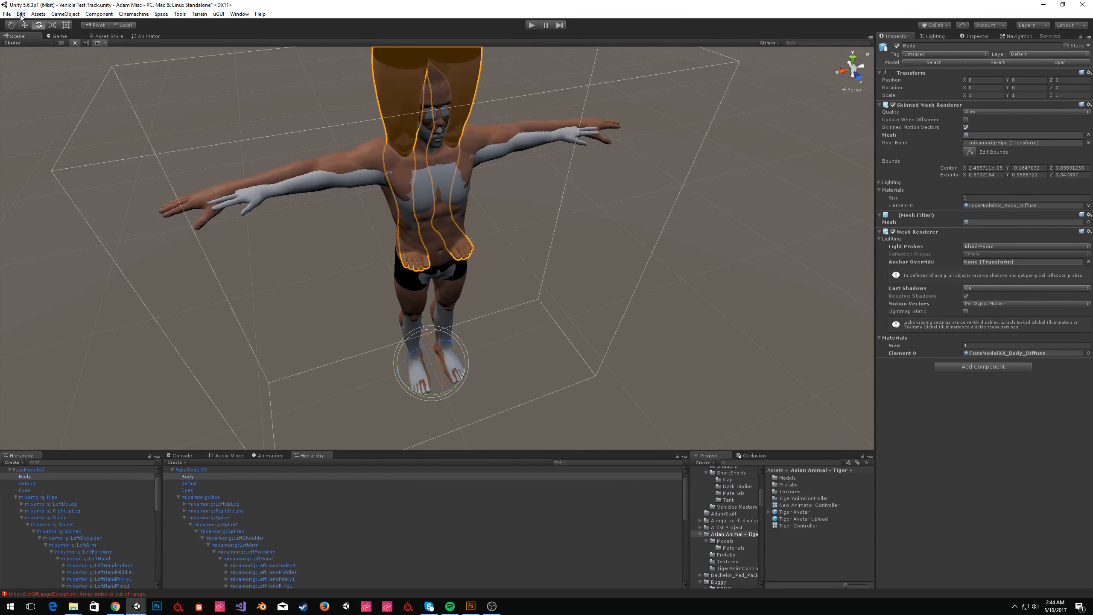
{"action": "left_click", "coordinate": [24, 24]}
{"action": "scroll", "coordinate": [434, 279], "scroll_direction": "down", "scroll_amount": 4}
{"action": "left_click_drag", "start_coordinate": [434, 278], "coordinate": [500, 249], "text": "alt"}
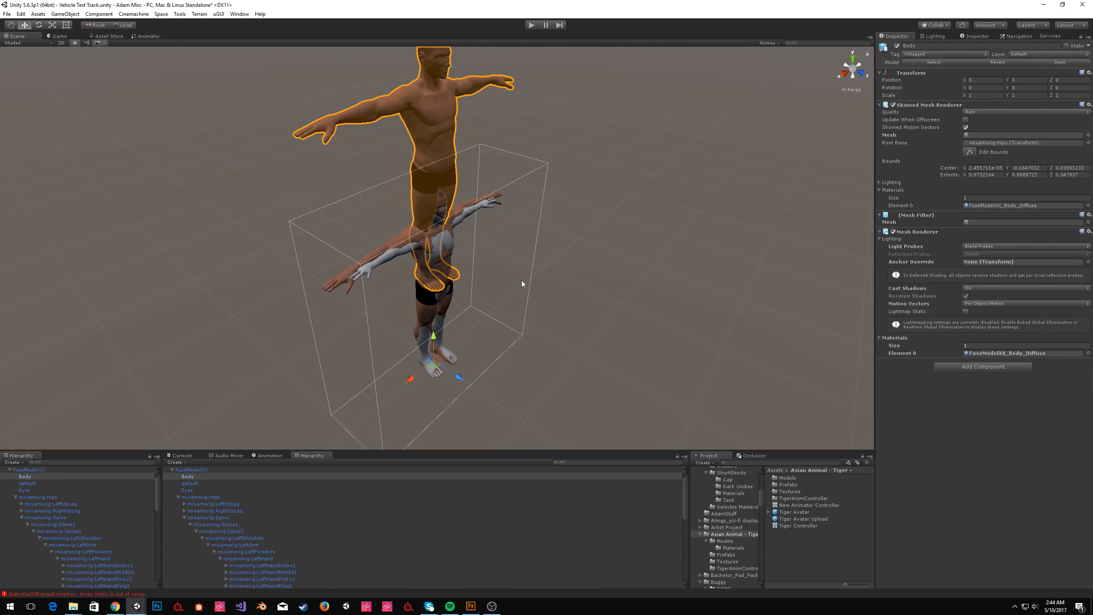
{"action": "left_click_drag", "start_coordinate": [457, 375], "coordinate": [490, 390]}
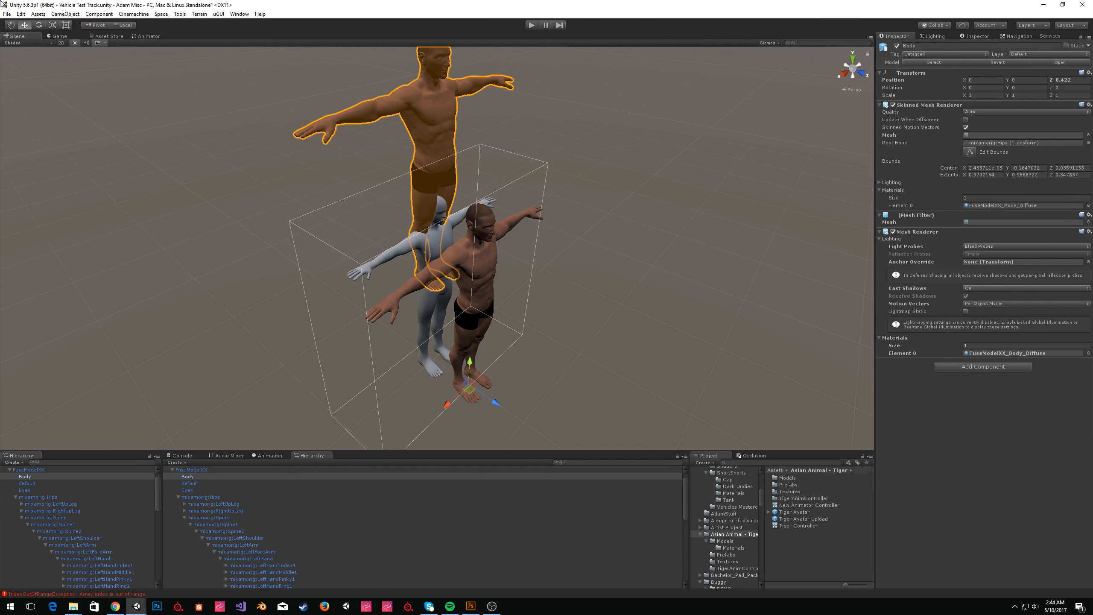
Delete the FuseModelXX object and undo the deletion.
{"action": "left_click", "coordinate": [398, 97]}
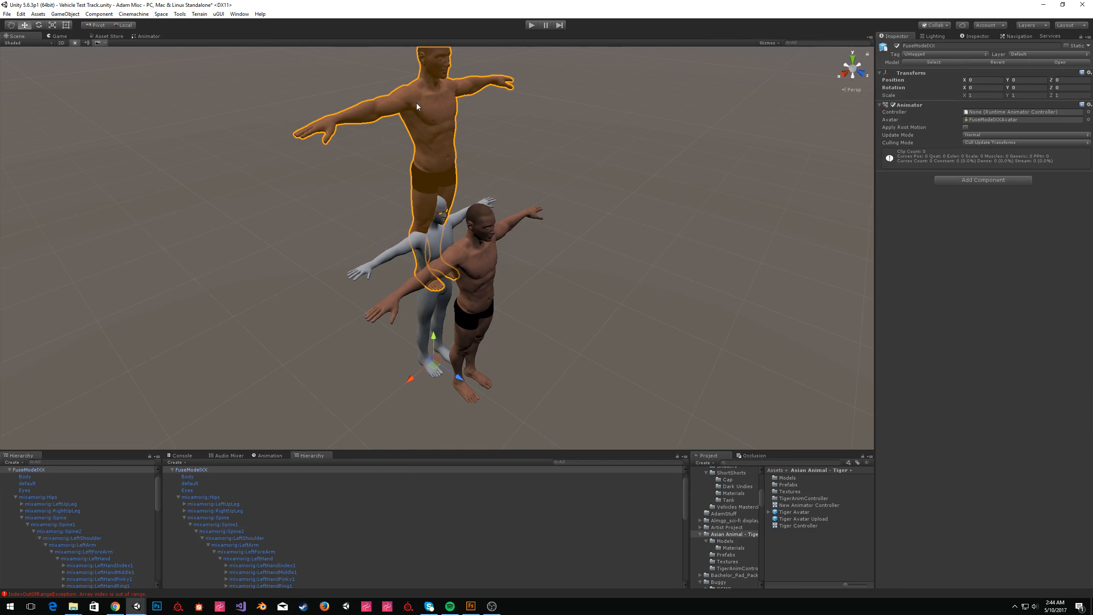
{"action": "key", "text": "Delete"}
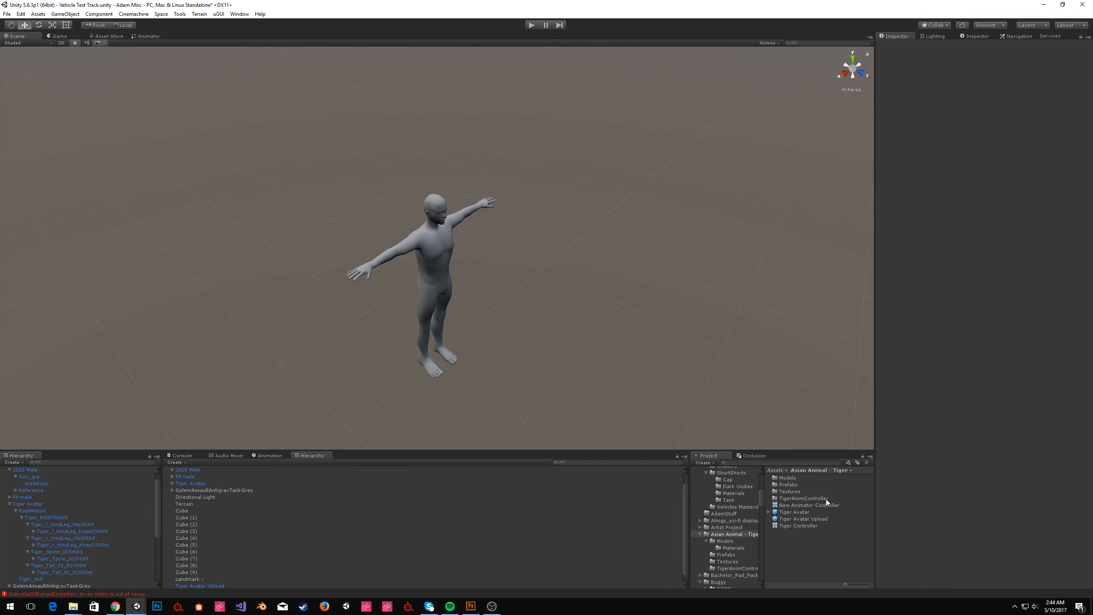
{"action": "key", "text": "ctrl+z"}
{"action": "key", "text": "ctrl+z"}
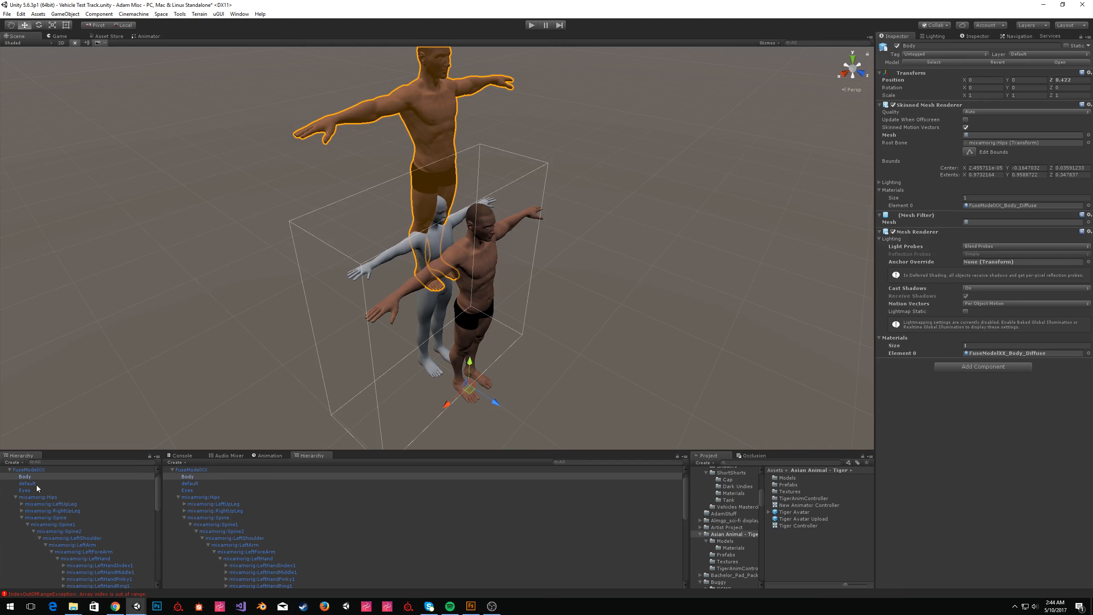
Collapse the bone hierarchy and reselect the Body mesh.
{"action": "left_click", "coordinate": [16, 497]}
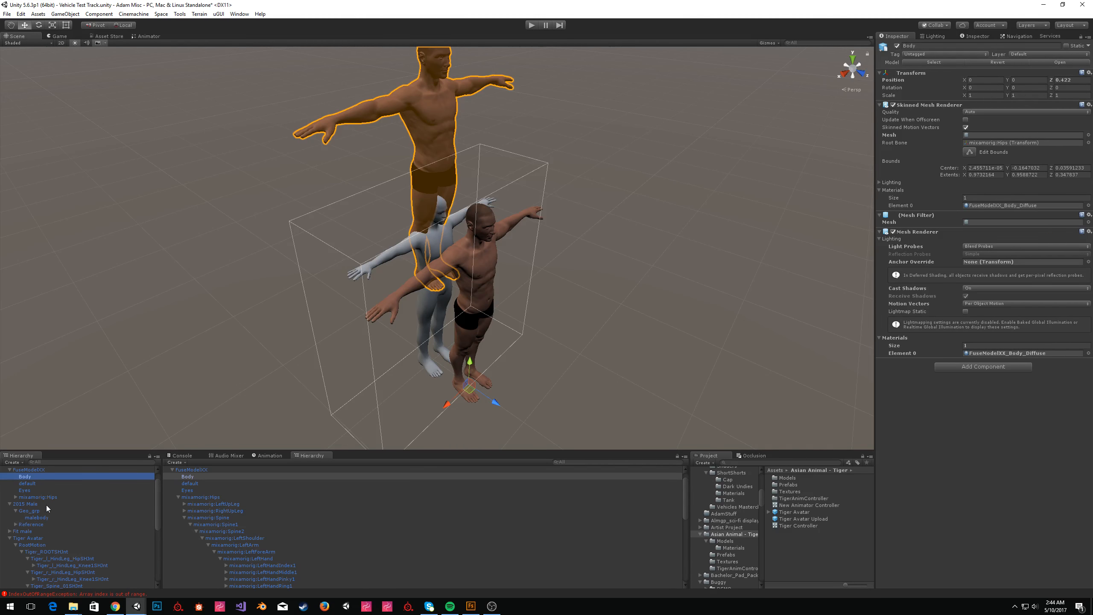
{"action": "left_click", "coordinate": [40, 470]}
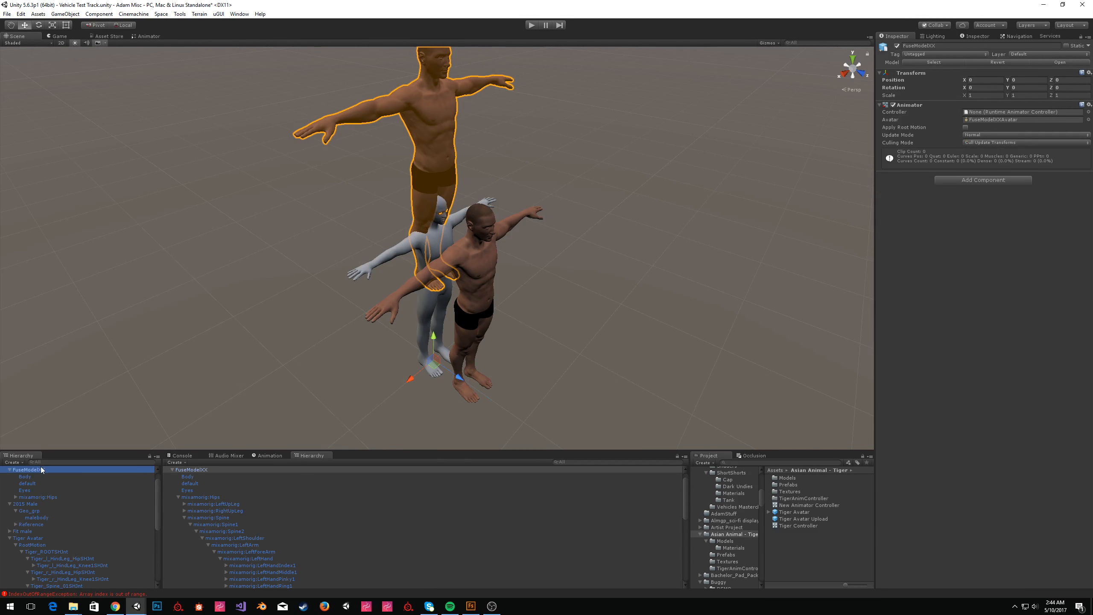
{"action": "left_click", "coordinate": [45, 477]}
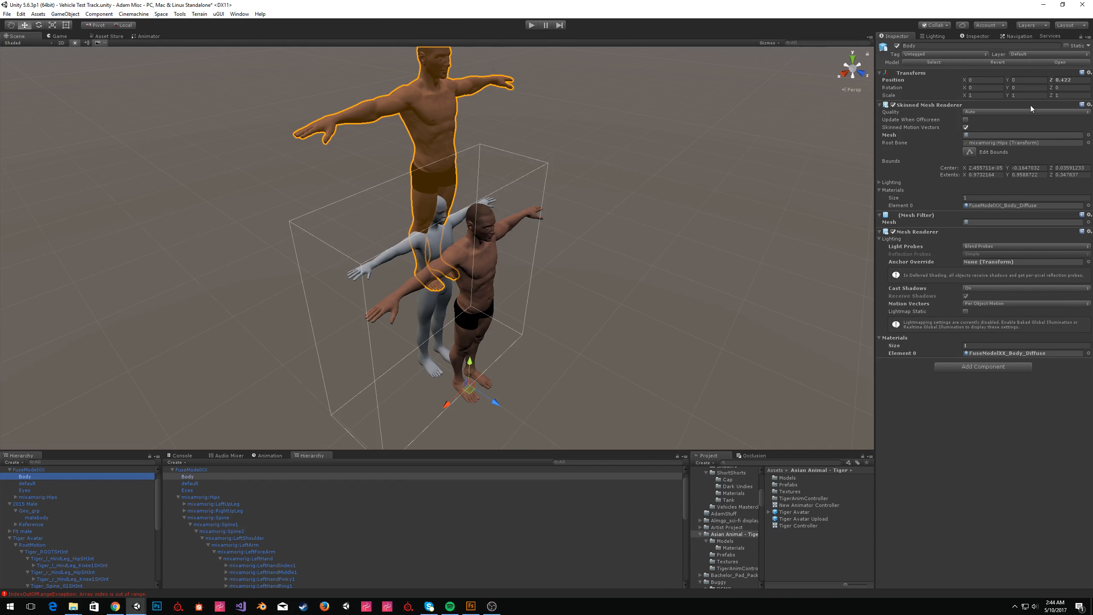
Check the Body mesh's root bone reference in its Skinned Mesh Renderer.
{"action": "left_click", "coordinate": [1007, 142]}
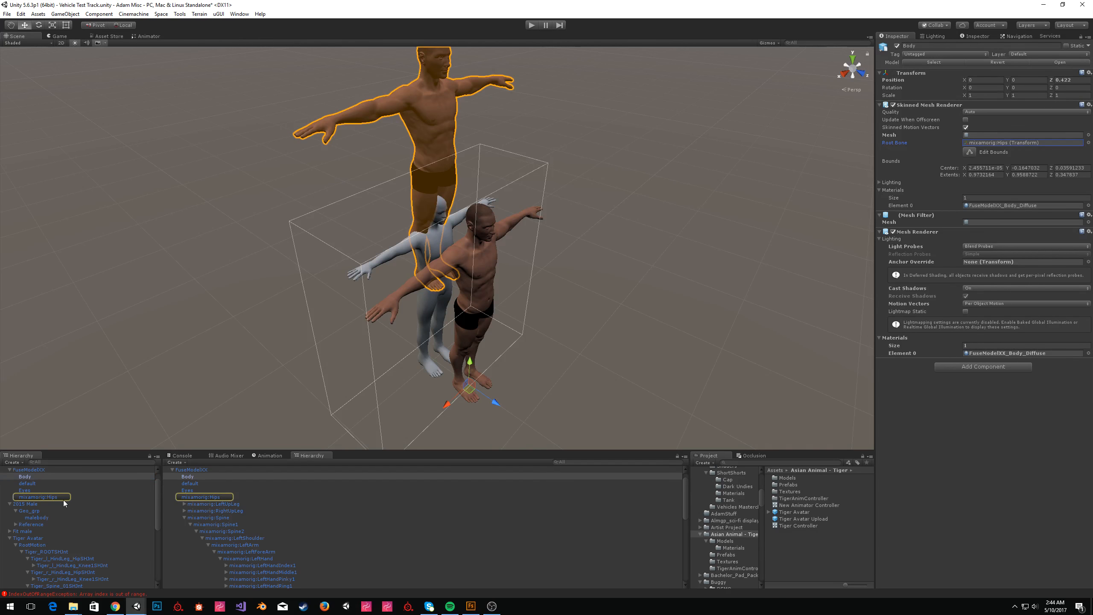
{"action": "left_click", "coordinate": [1007, 135]}
{"action": "left_click_drag", "start_coordinate": [791, 539], "coordinate": [978, 136]}
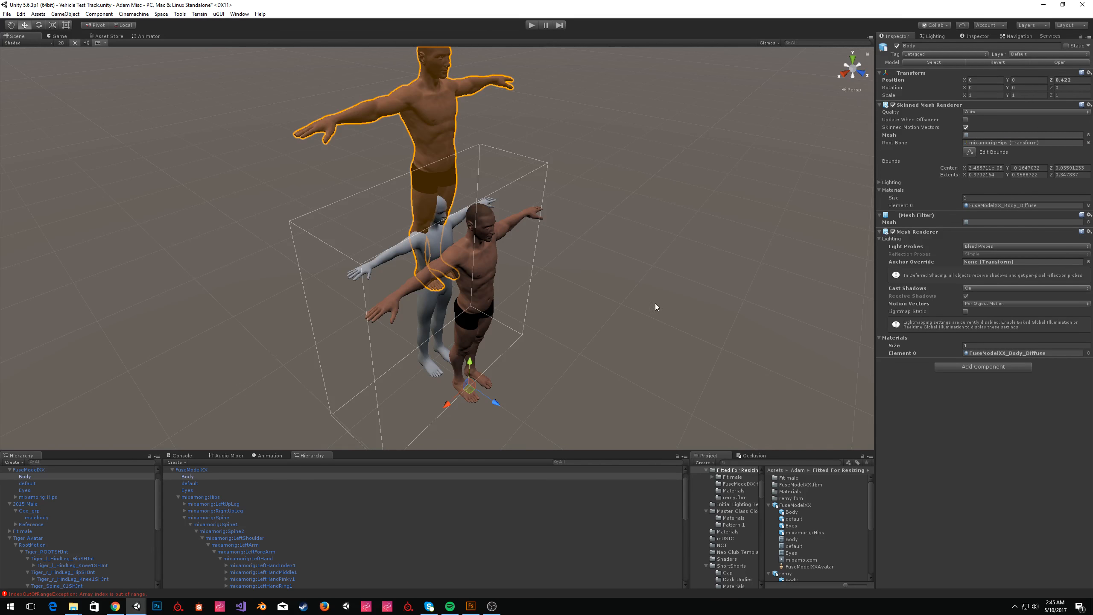
Delete the FuseModelXX from the scene and place a fresh FuseModelXX from the Fitted For Resizing folder.
{"action": "left_click", "coordinate": [30, 490]}
{"action": "left_click", "coordinate": [41, 469]}
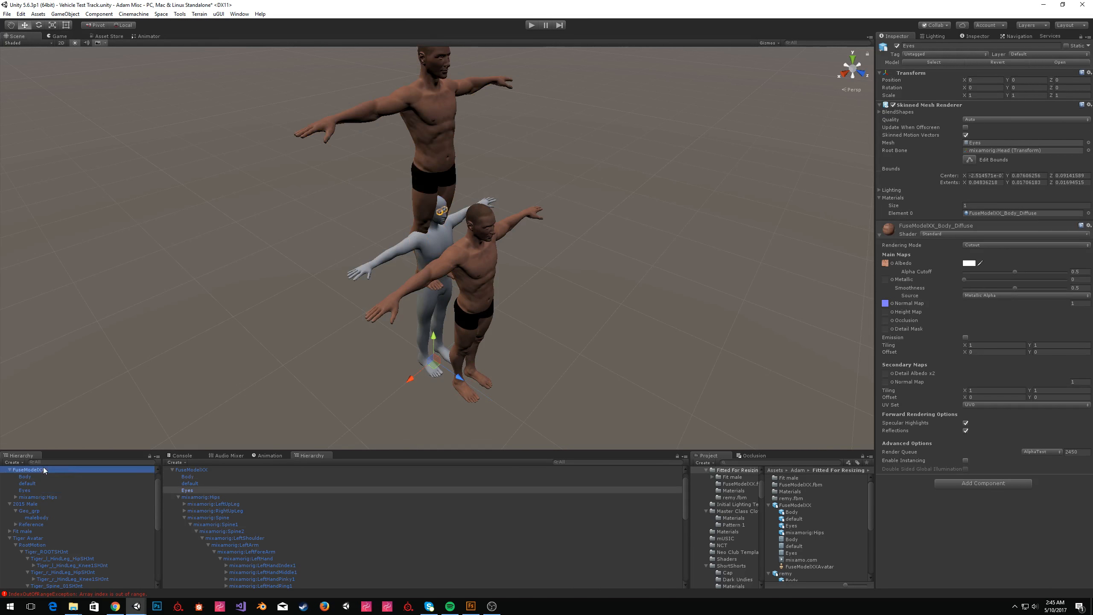
{"action": "key", "text": "Delete"}
{"action": "left_click_drag", "start_coordinate": [806, 505], "coordinate": [522, 338]}
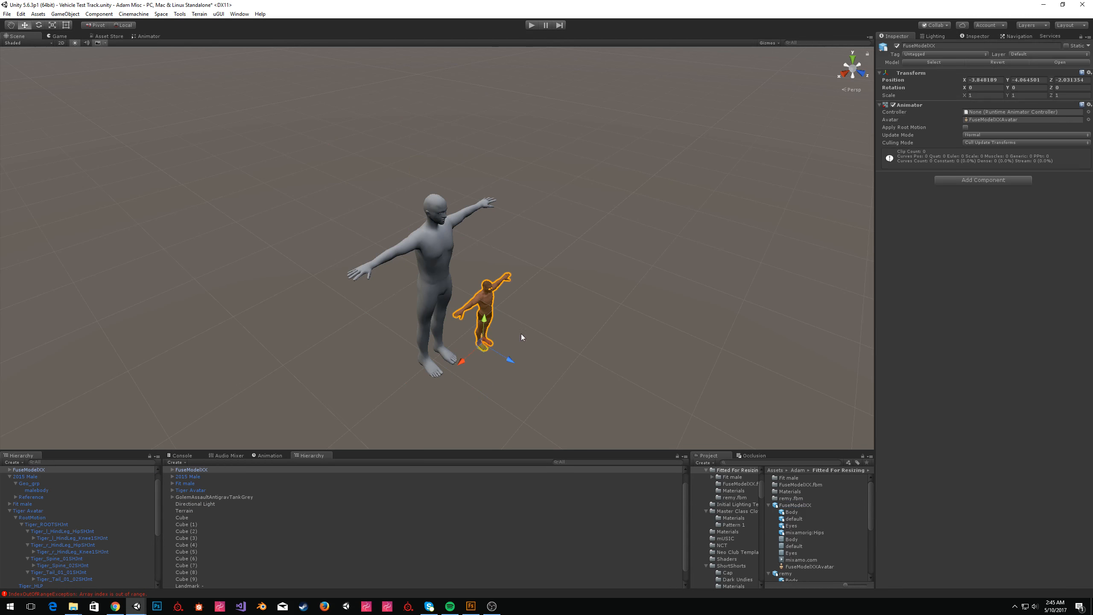
Set the new FuseModelXX position to 0, 0, 0 so it overlaps the reference body.
{"action": "left_click", "coordinate": [983, 80]}
{"action": "type", "text": "0"}
{"action": "key", "text": "Tab"}
{"action": "type", "text": "0"}
{"action": "key", "text": "Tab"}
{"action": "type", "text": "0"}
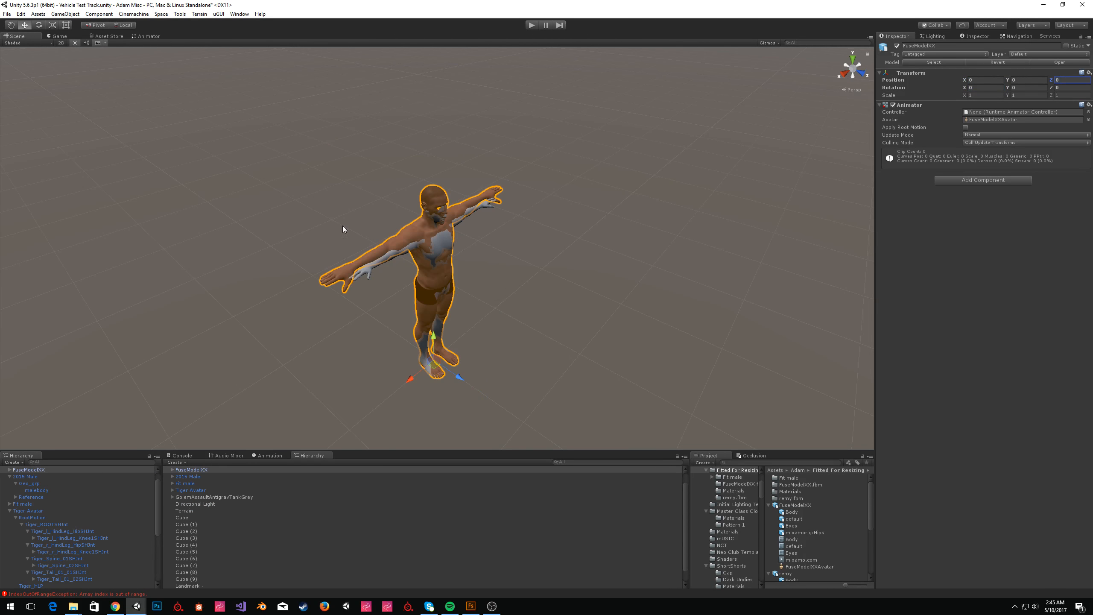
Select the FuseModelXX mixamorig:Spine bone and scale it to about 0.98 to fit the reference body.
{"action": "scroll", "coordinate": [454, 226], "scroll_direction": "up", "scroll_amount": 2}
{"action": "left_click", "coordinate": [15, 497]}
{"action": "left_click", "coordinate": [21, 503]}
{"action": "left_click", "coordinate": [31, 524]}
{"action": "left_click", "coordinate": [28, 524]}
{"action": "left_click", "coordinate": [33, 531]}
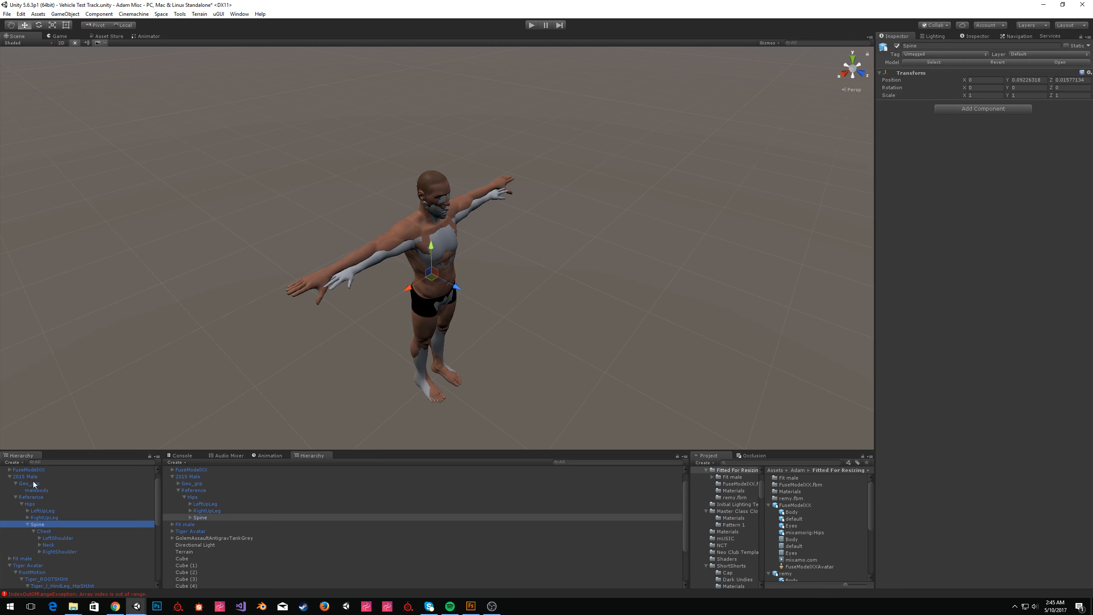
{"action": "left_click", "coordinate": [10, 469]}
{"action": "left_click", "coordinate": [15, 497]}
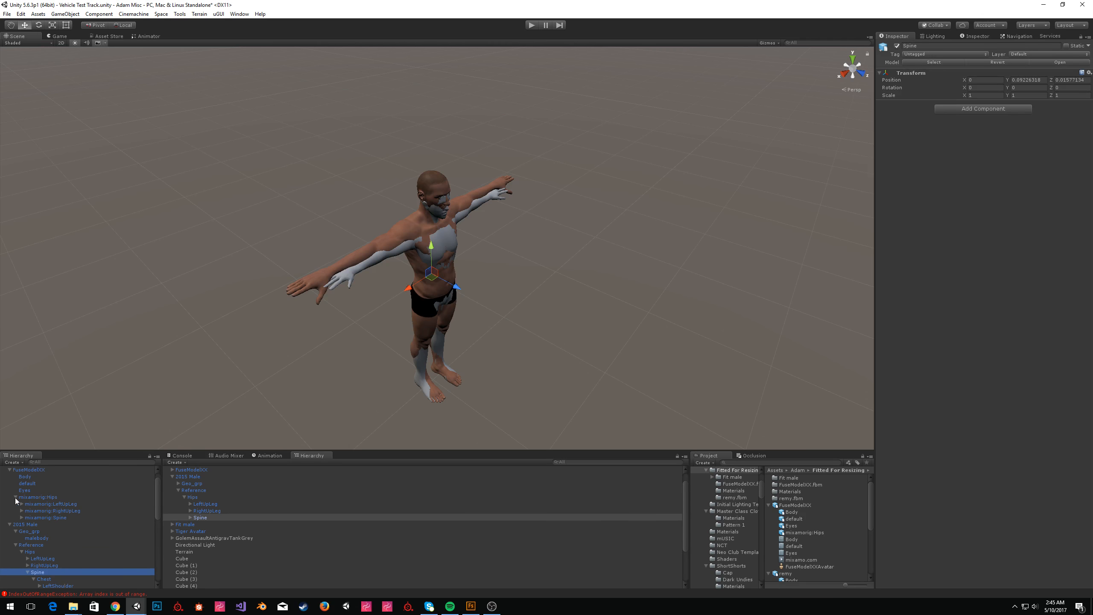
{"action": "left_click", "coordinate": [30, 517]}
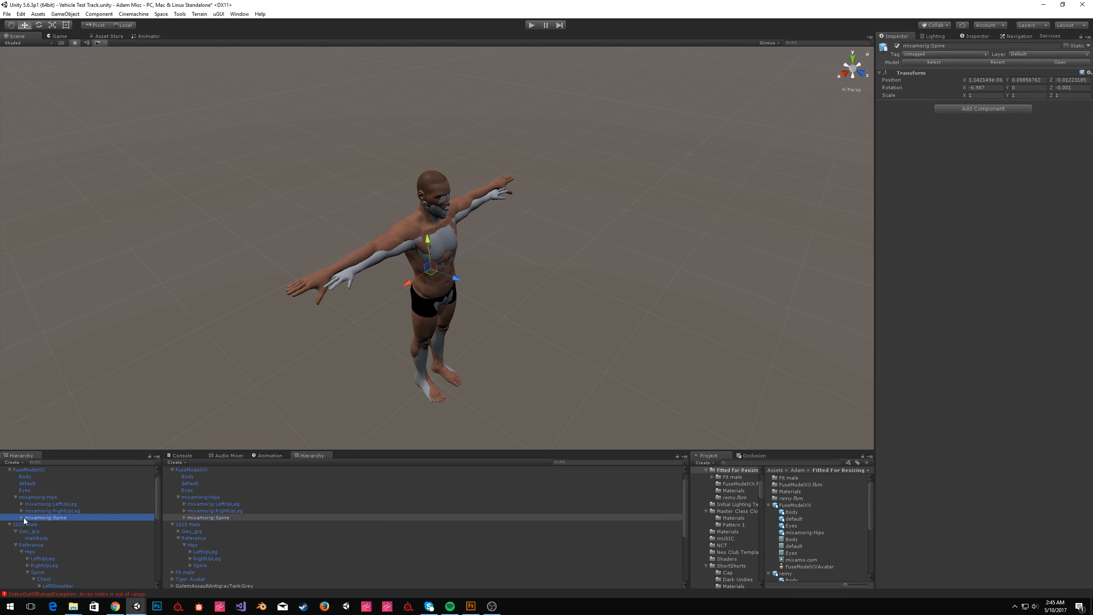
{"action": "left_click_drag", "start_coordinate": [520, 306], "coordinate": [534, 303], "text": "alt"}
{"action": "scroll", "coordinate": [531, 301], "scroll_direction": "up", "scroll_amount": 4}
{"action": "key", "text": "e"}
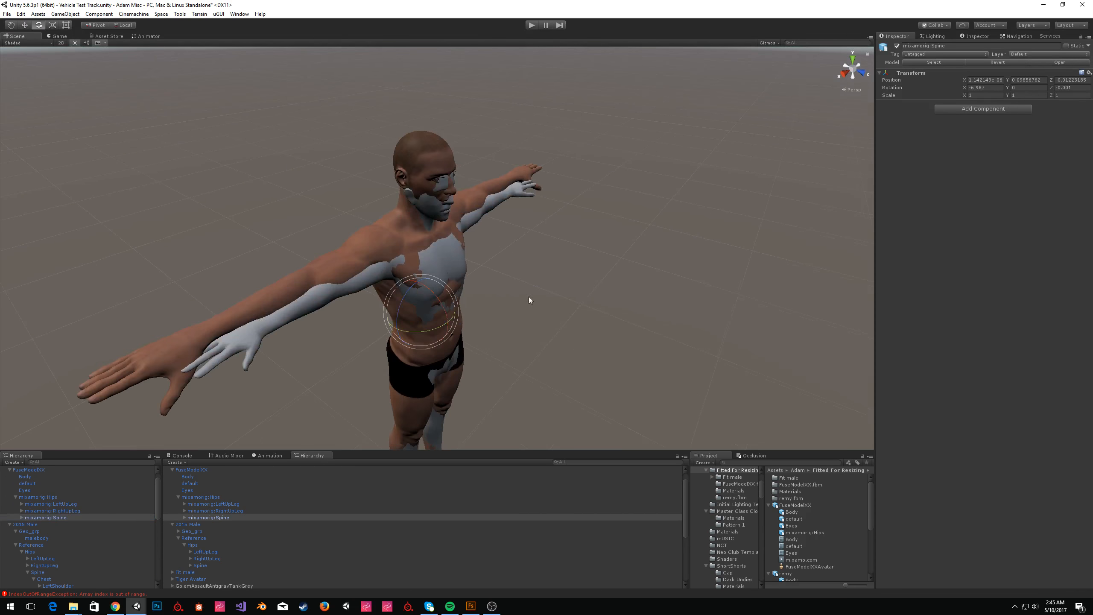
{"action": "key", "text": "r"}
{"action": "left_click_drag", "start_coordinate": [421, 311], "coordinate": [408, 317]}
{"action": "left_click", "coordinate": [161, 14]}
{"action": "mouse_move", "coordinate": [172, 23]}
{"action": "mouse_move", "coordinate": [300, 26]}
{"action": "left_click", "coordinate": [623, 17]}
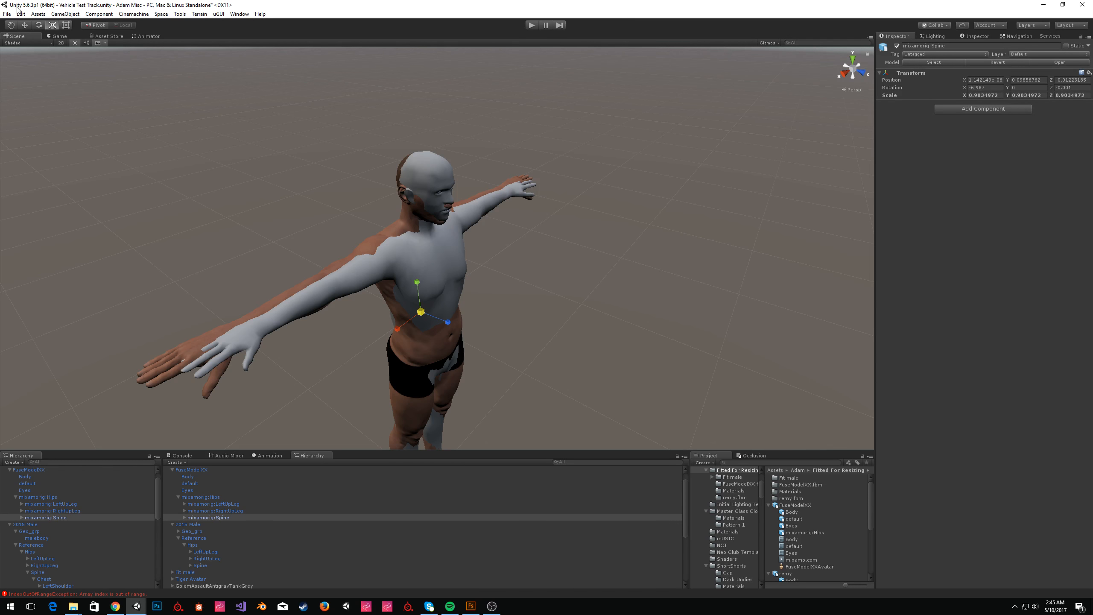
{"action": "left_click_drag", "start_coordinate": [521, 297], "coordinate": [557, 293], "text": "alt"}
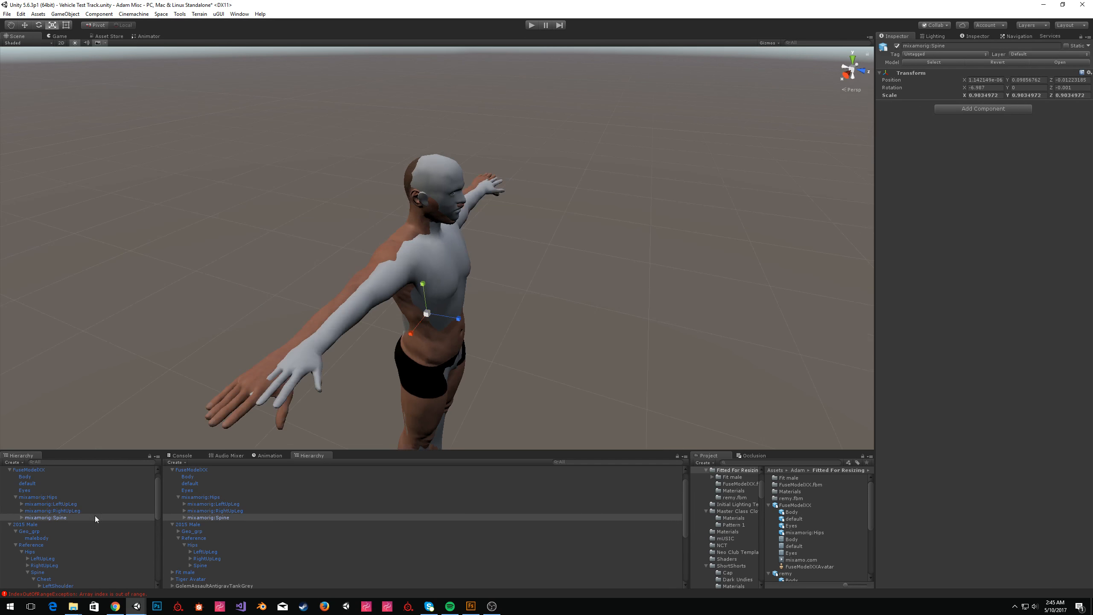
Select the mixamorig:Spine2 bone and move it slightly forward to align the chest with the reference.
{"action": "left_click", "coordinate": [21, 518]}
{"action": "left_click", "coordinate": [65, 523]}
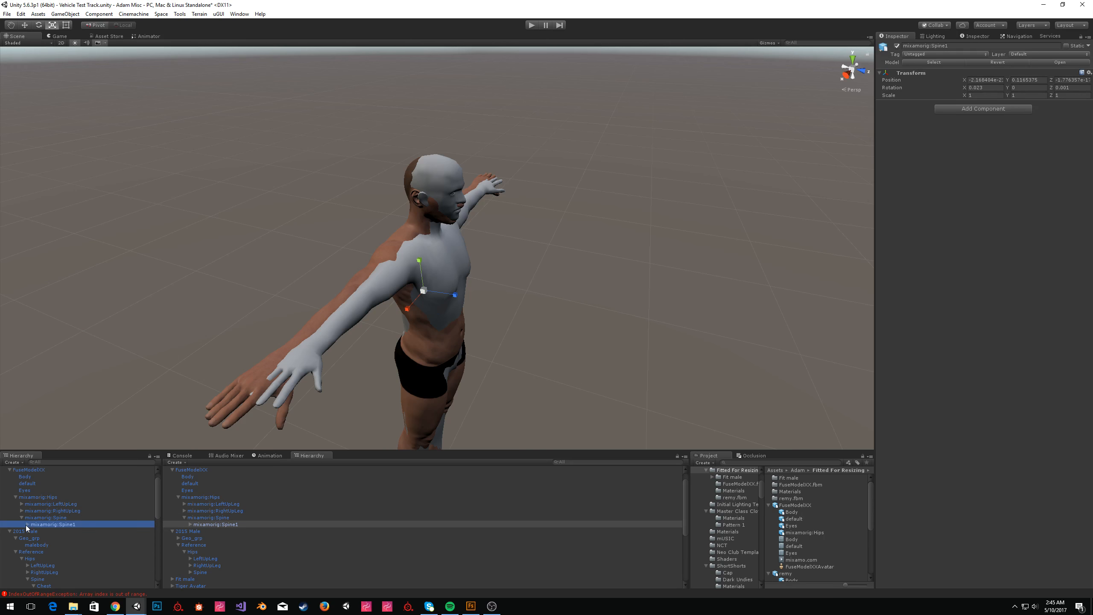
{"action": "left_click", "coordinate": [28, 524]}
{"action": "left_click", "coordinate": [55, 530]}
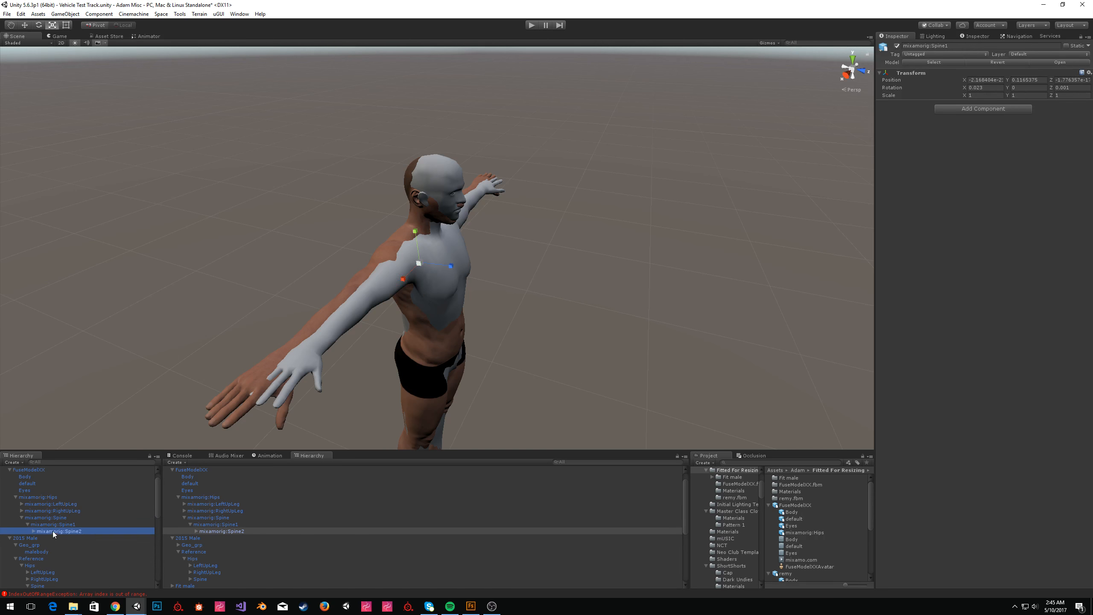
{"action": "key", "text": "w"}
{"action": "left_click_drag", "start_coordinate": [441, 266], "coordinate": [456, 268]}
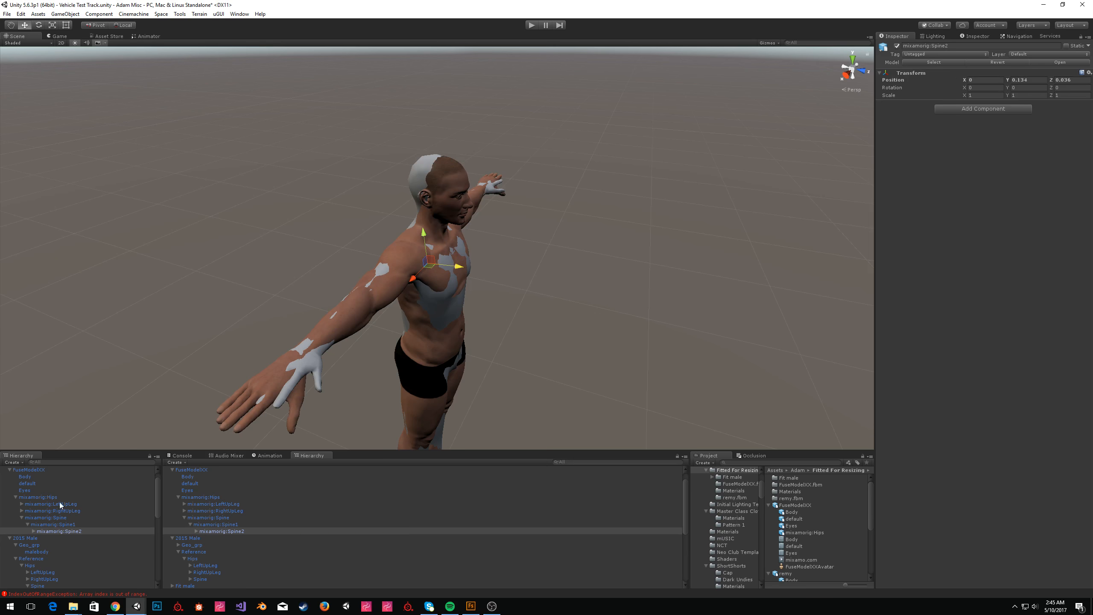
Select the mixamorig:Head bone and move it to align the head with the reference head.
{"action": "left_click", "coordinate": [34, 530]}
{"action": "left_click", "coordinate": [40, 544]}
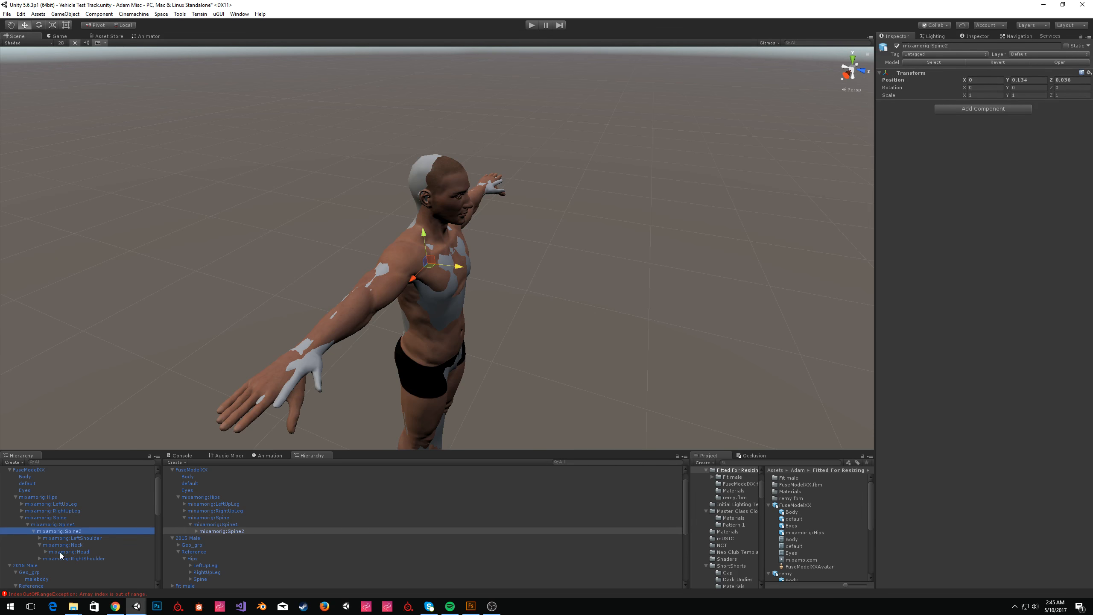
{"action": "left_click", "coordinate": [50, 552]}
{"action": "left_click", "coordinate": [45, 552]}
{"action": "left_click_drag", "start_coordinate": [482, 276], "coordinate": [491, 227], "text": "alt"}
{"action": "scroll", "coordinate": [492, 227], "scroll_direction": "up", "scroll_amount": 8, "text": "alt"}
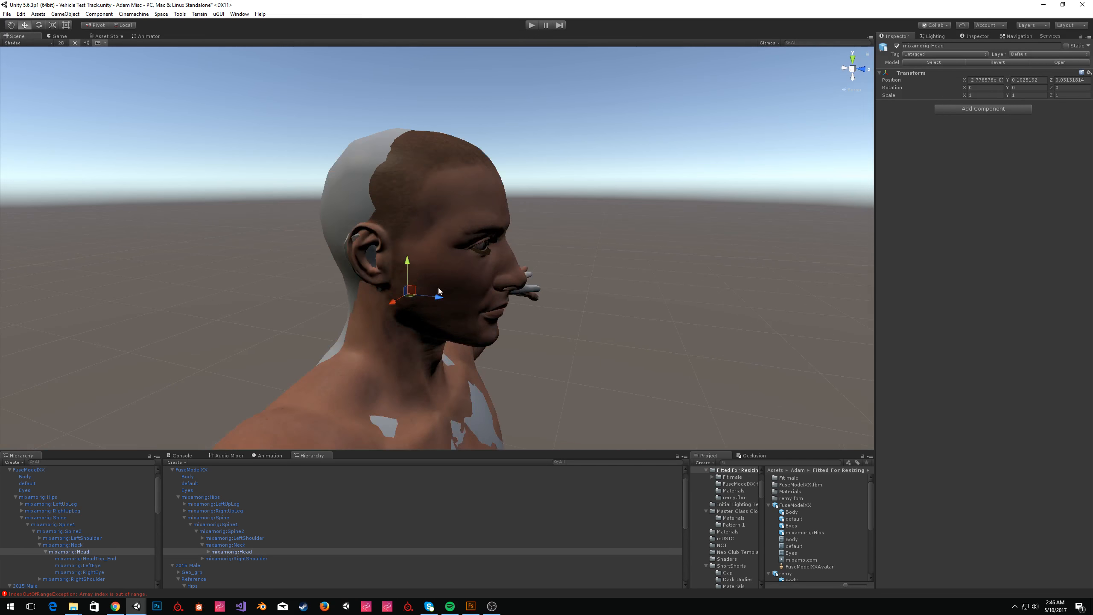
{"action": "left_click_drag", "start_coordinate": [439, 300], "coordinate": [424, 298]}
{"action": "left_click_drag", "start_coordinate": [393, 264], "coordinate": [418, 289]}
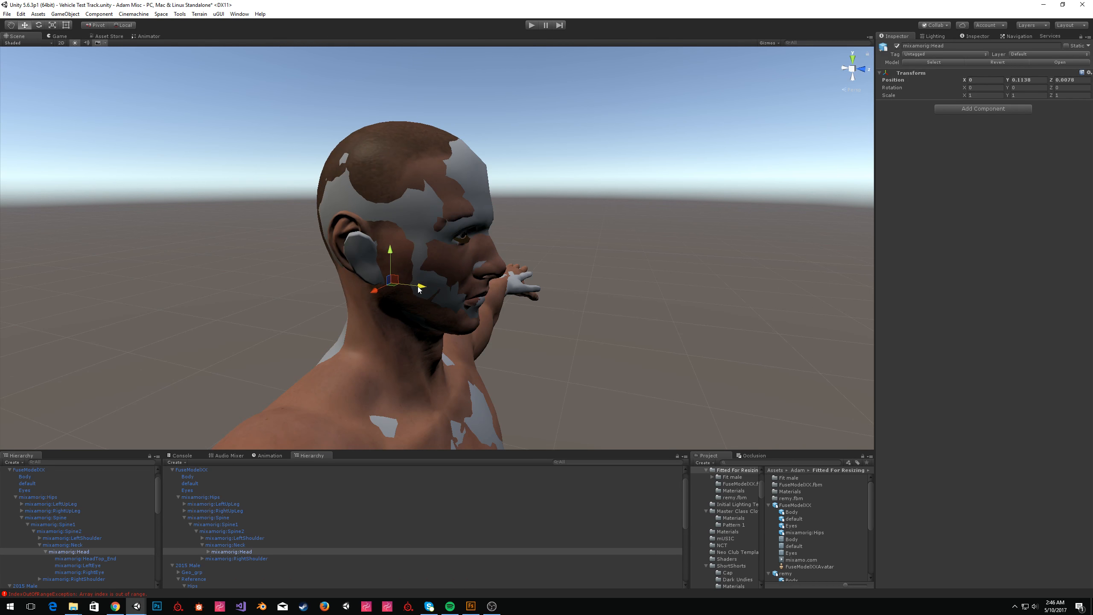
{"action": "left_click_drag", "start_coordinate": [390, 251], "coordinate": [391, 255]}
{"action": "key", "text": "d"}
{"action": "right_click_drag", "start_coordinate": [593, 235], "coordinate": [588, 285]}
{"action": "key", "text": "w"}
{"action": "key", "text": "a"}
{"action": "key", "text": "w"}
{"action": "key", "text": "e"}
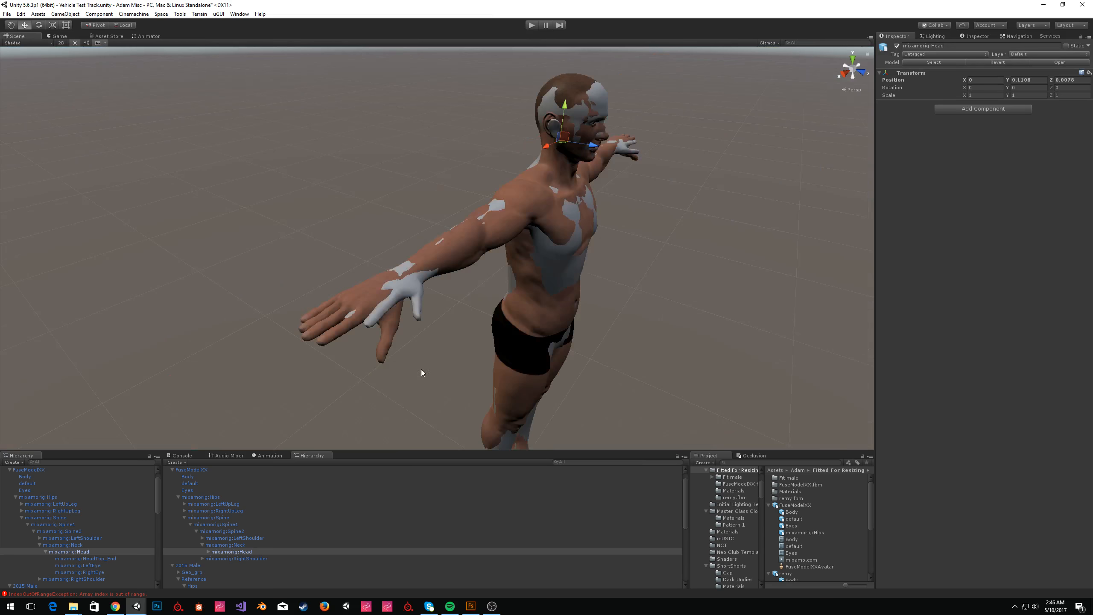
{"action": "scroll", "coordinate": [64, 561], "scroll_direction": "down", "scroll_amount": 2}
Select both mixamorig shoulder bones and scale them to 0.9.
{"action": "left_click", "coordinate": [40, 553]}
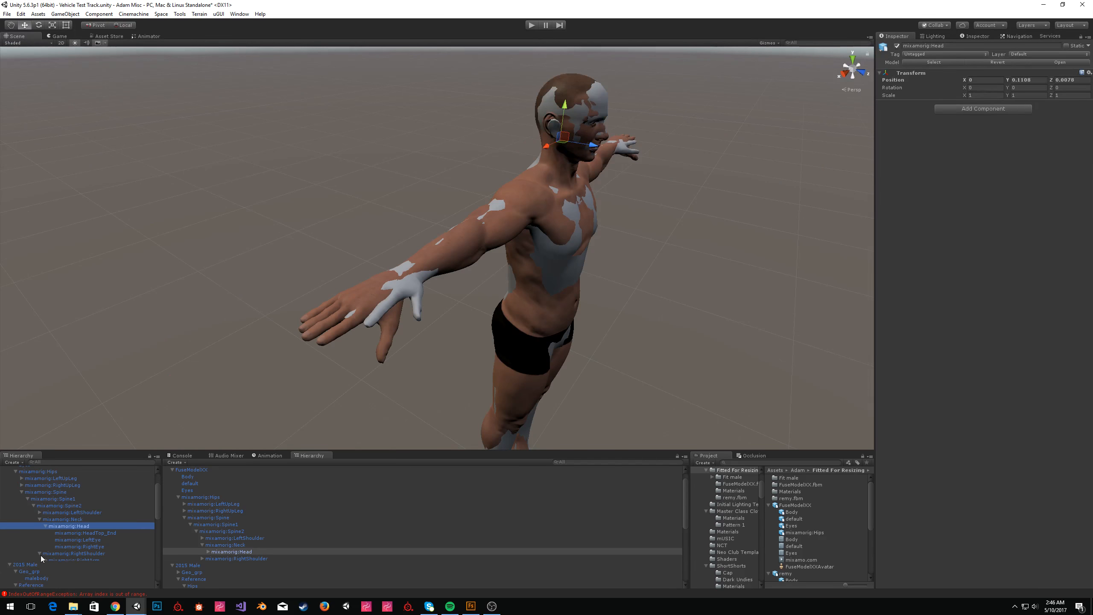
{"action": "left_click", "coordinate": [45, 561]}
{"action": "left_click", "coordinate": [40, 512]}
{"action": "left_click", "coordinate": [73, 519]}
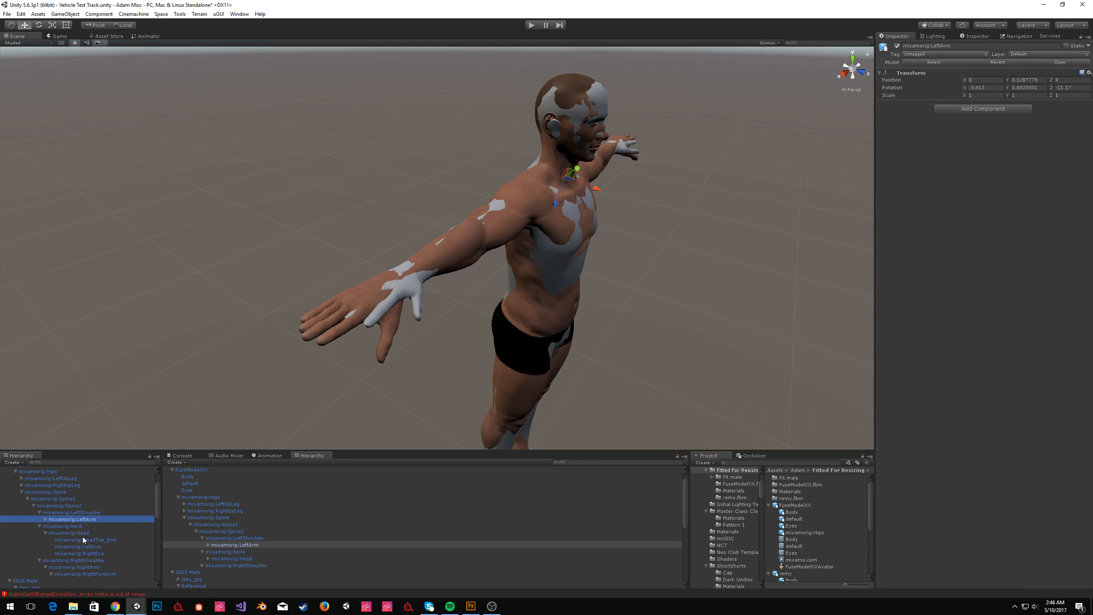
{"action": "left_click", "coordinate": [84, 560]}
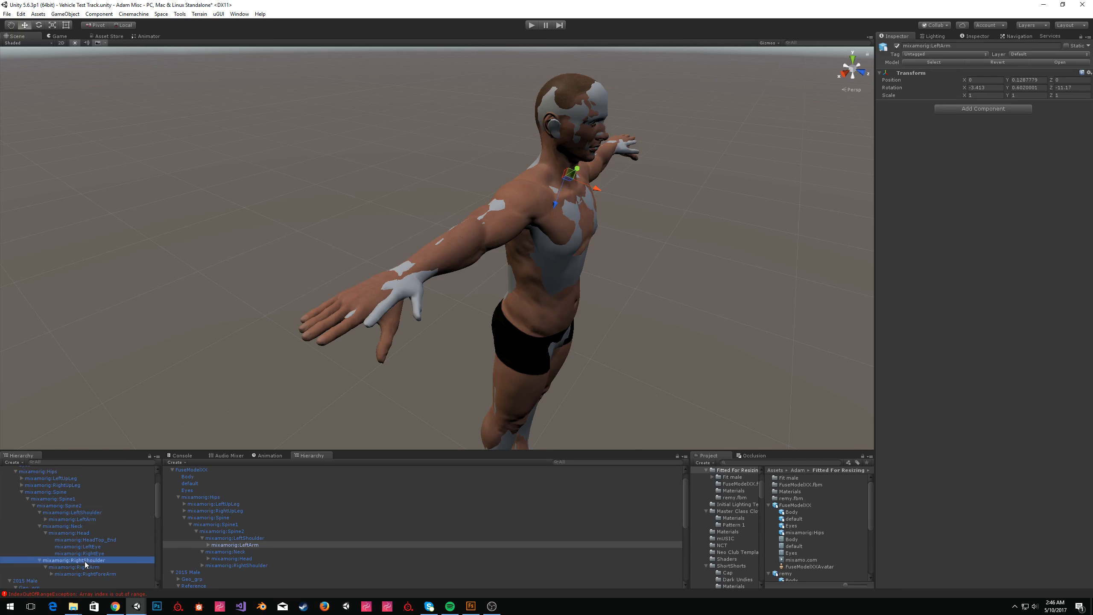
{"action": "left_click", "coordinate": [86, 512], "text": "ctrl"}
{"action": "key", "text": "q"}
{"action": "key", "text": "w"}
{"action": "key", "text": "e"}
{"action": "key", "text": "r"}
{"action": "left_click_drag", "start_coordinate": [544, 205], "coordinate": [541, 199]}
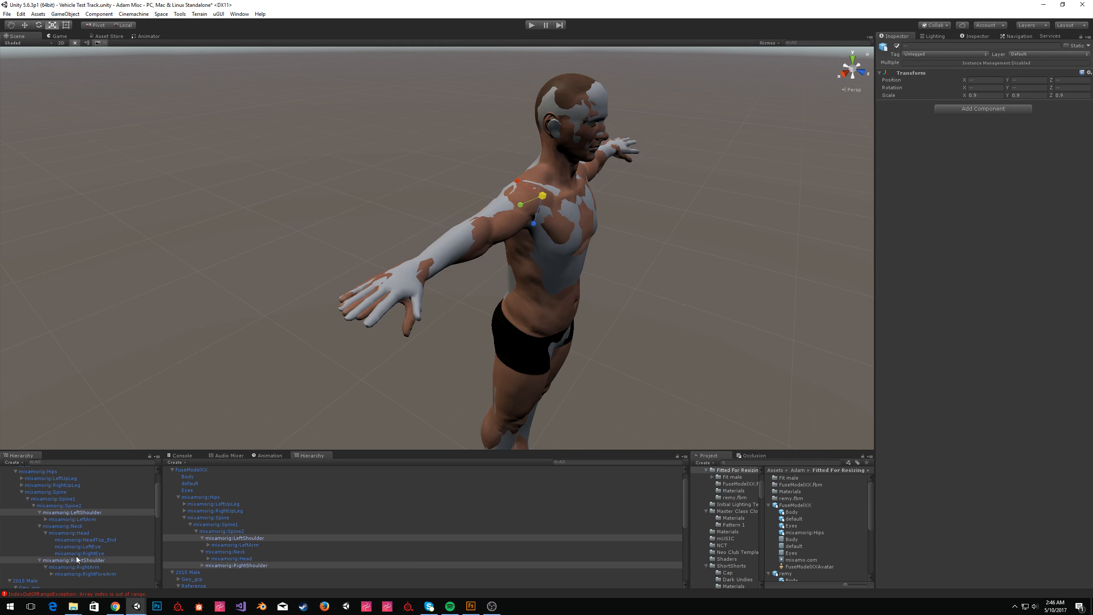
Select both hand bones and nudge them into place with the Move tool in global space.
{"action": "left_click", "coordinate": [50, 574]}
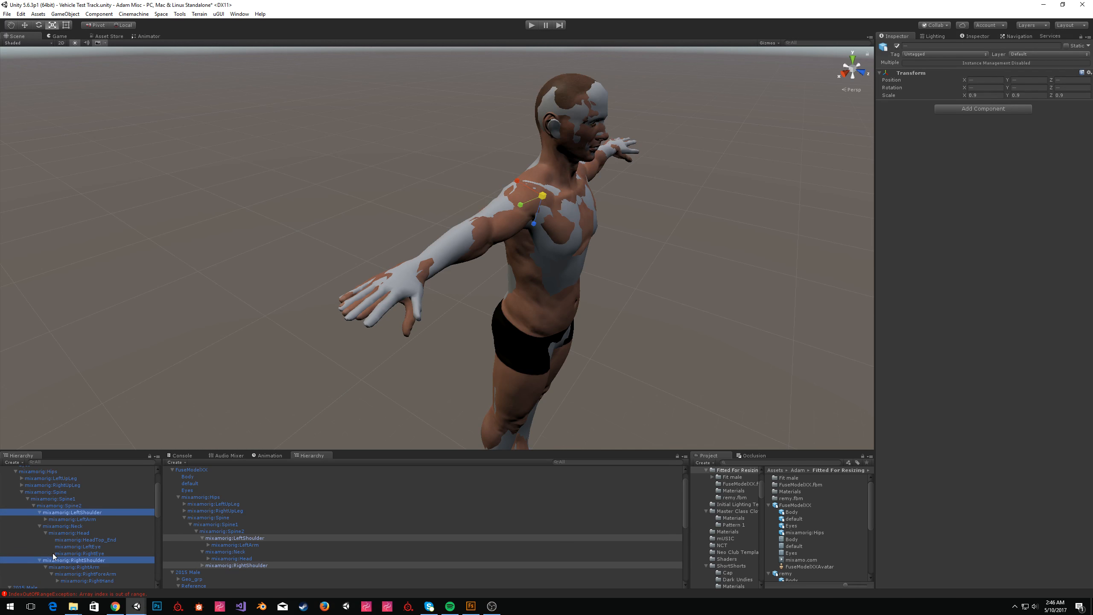
{"action": "scroll", "coordinate": [65, 538], "scroll_direction": "down", "scroll_amount": 2}
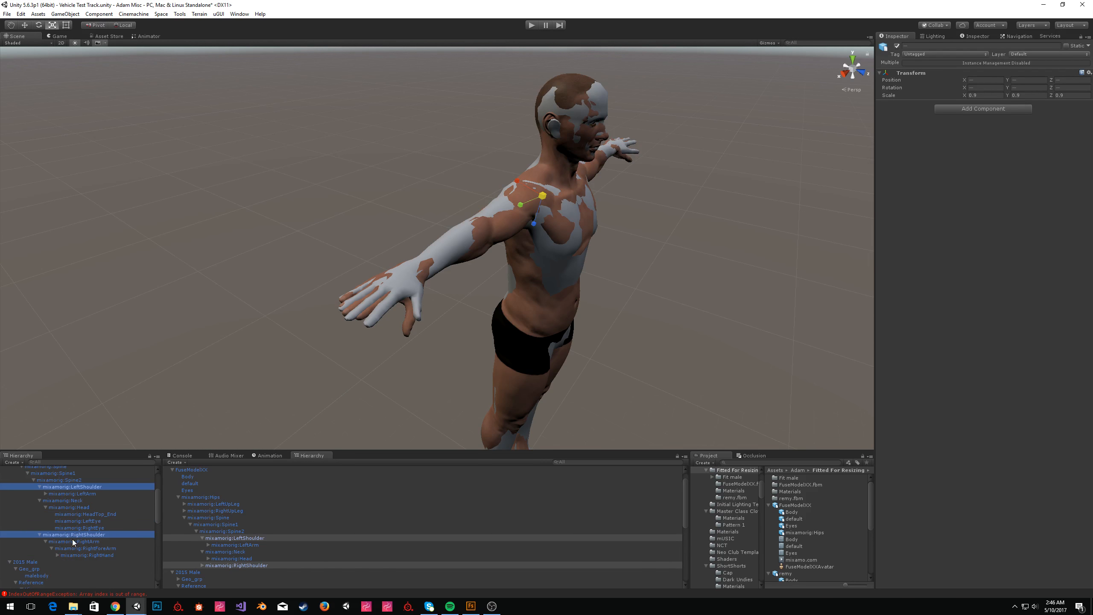
{"action": "left_click", "coordinate": [45, 494]}
{"action": "left_click", "coordinate": [51, 501]}
{"action": "left_click", "coordinate": [57, 507]}
{"action": "scroll", "coordinate": [81, 542], "scroll_direction": "down", "scroll_amount": 3}
{"action": "left_click", "coordinate": [54, 553]}
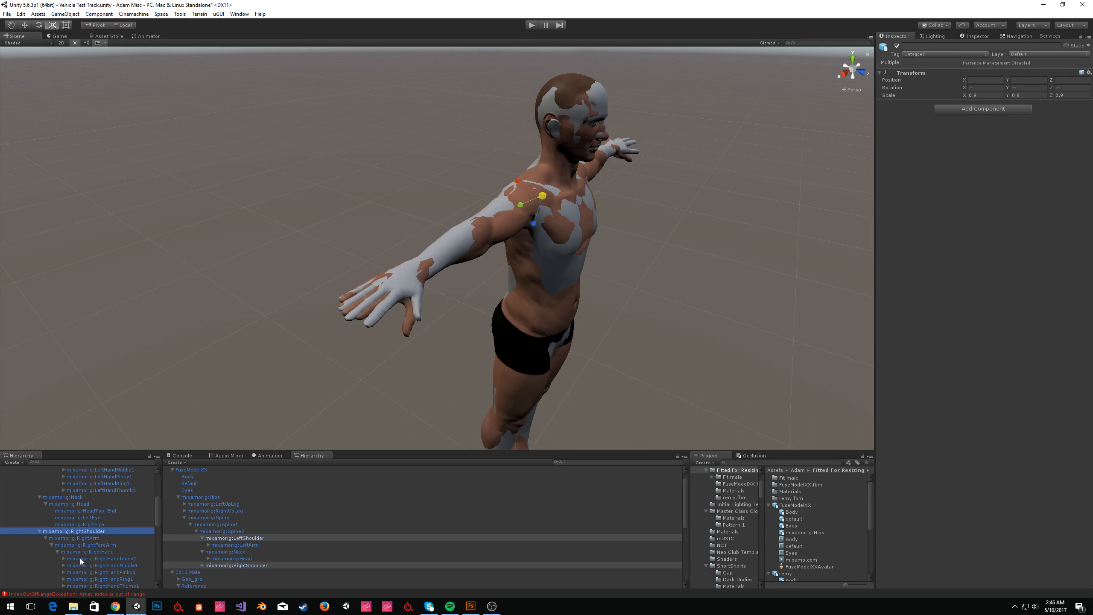
{"action": "scroll", "coordinate": [83, 552], "scroll_direction": "up", "scroll_amount": 3}
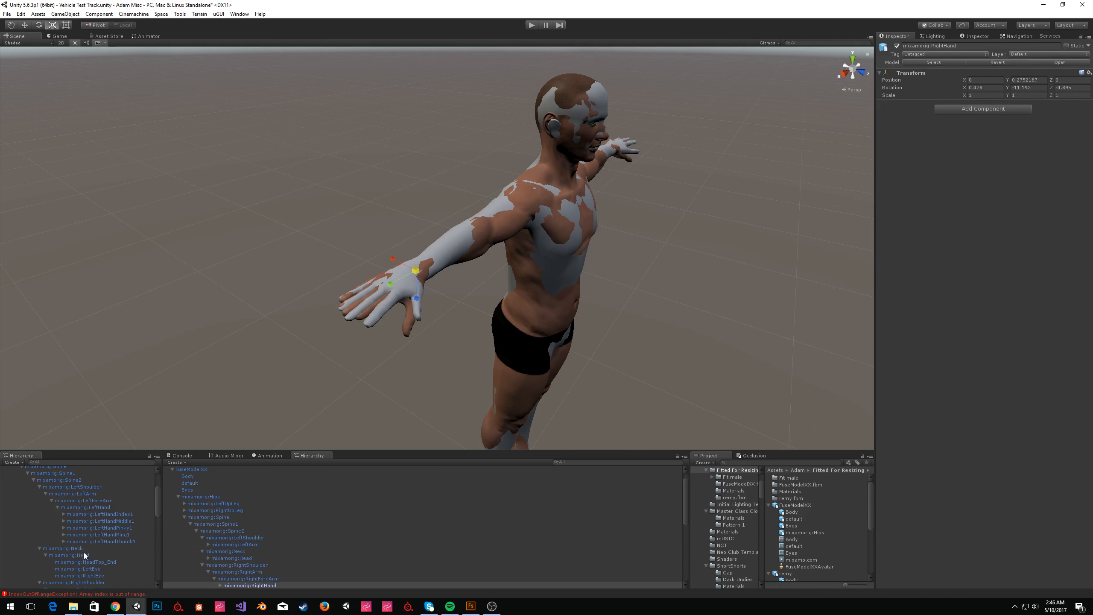
{"action": "left_click", "coordinate": [94, 508], "text": "ctrl"}
{"action": "key", "text": "w"}
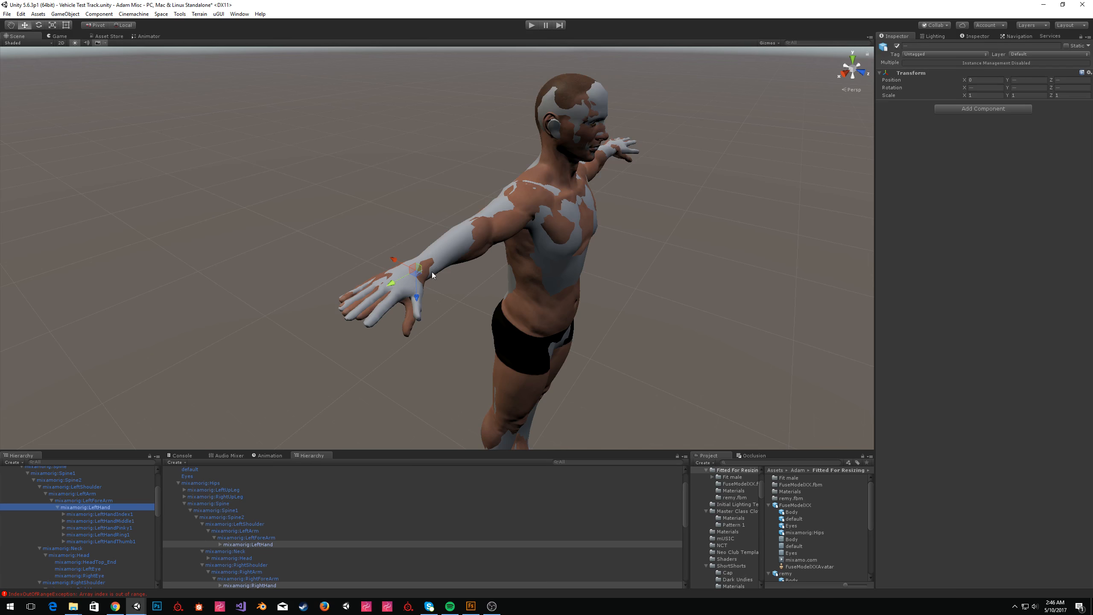
{"action": "left_click", "coordinate": [122, 24]}
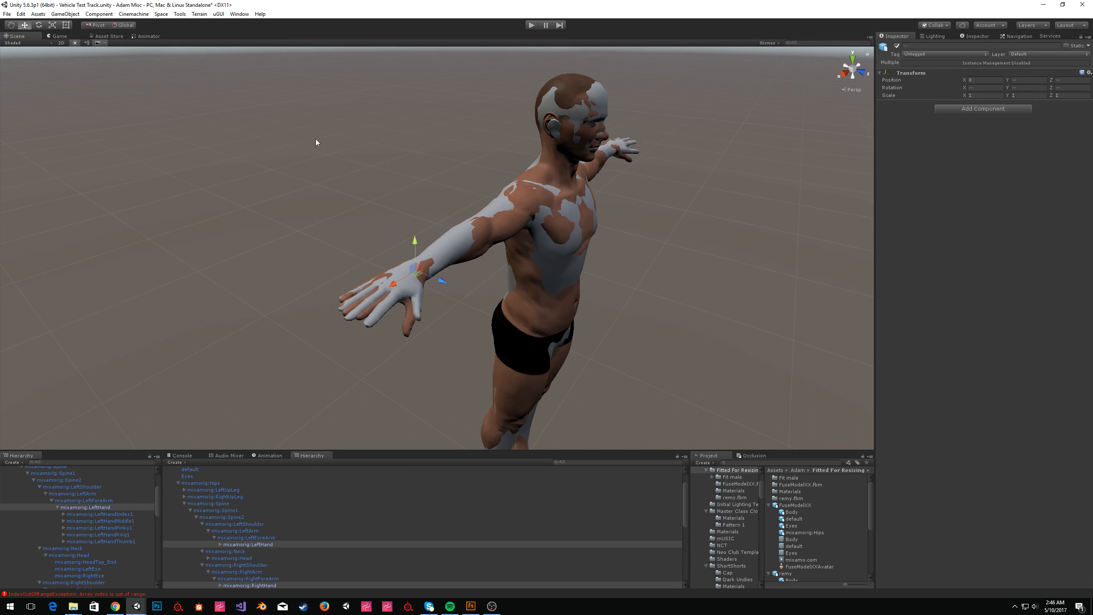
{"action": "left_click_drag", "start_coordinate": [441, 281], "coordinate": [440, 286]}
{"action": "right_click_drag", "start_coordinate": [440, 283], "coordinate": [517, 389]}
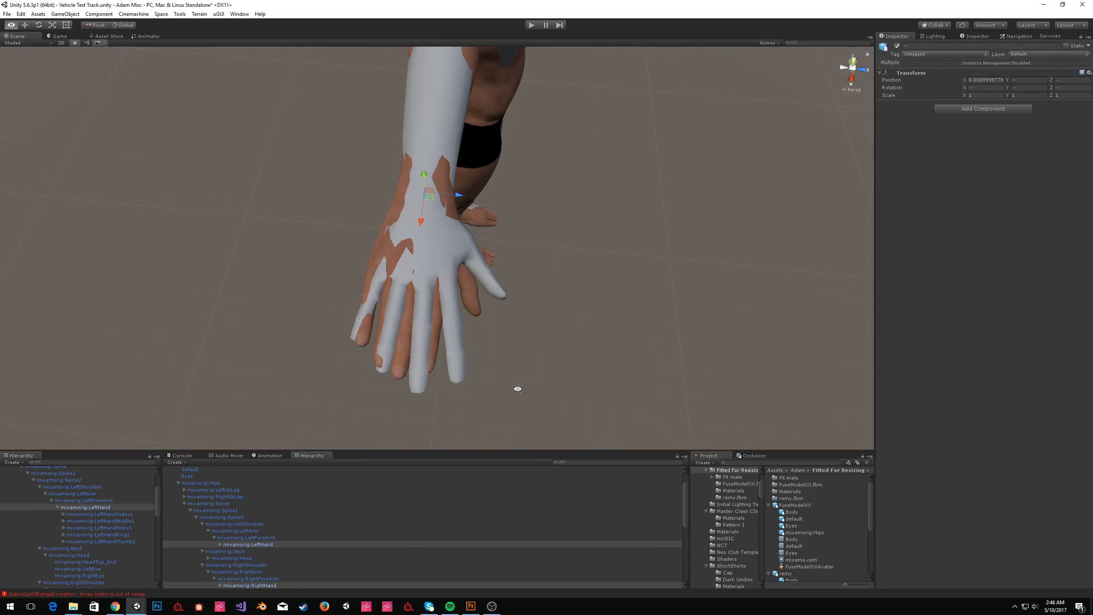
{"action": "left_click_drag", "start_coordinate": [457, 196], "coordinate": [461, 197]}
Try rotating a left finger bone and undo the rotation.
{"action": "left_click", "coordinate": [102, 515]}
{"action": "key", "text": "d"}
{"action": "right_click_drag", "start_coordinate": [623, 215], "coordinate": [234, 114]}
{"action": "key", "text": "w"}
{"action": "key", "text": "e"}
{"action": "scroll", "coordinate": [453, 198], "scroll_direction": "down", "scroll_amount": 2}
{"action": "left_click_drag", "start_coordinate": [452, 193], "coordinate": [486, 212]}
{"action": "key", "text": "ctrl+z"}
Rotate the left ring finger bone to align it with the reference hand.
{"action": "left_click", "coordinate": [136, 522]}
{"action": "left_click", "coordinate": [129, 528]}
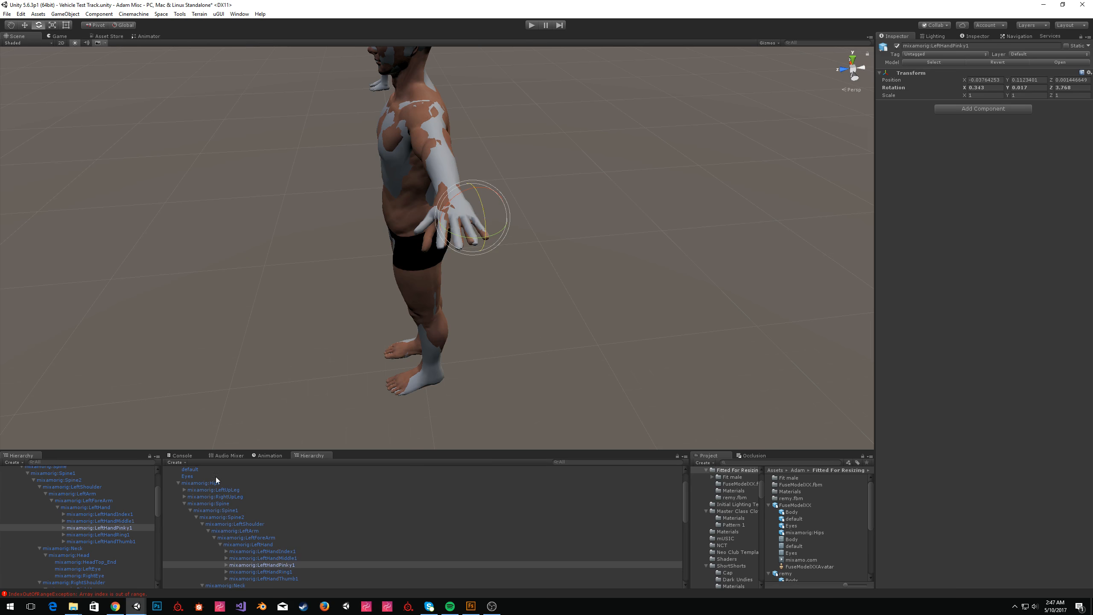
{"action": "left_click", "coordinate": [108, 534]}
{"action": "left_click_drag", "start_coordinate": [461, 239], "coordinate": [444, 172]}
Rotate the mixamorig:LeftHandThumb1 bone to align the thumb with the reference thumb.
{"action": "left_click", "coordinate": [124, 541]}
{"action": "right_click_drag", "start_coordinate": [534, 201], "coordinate": [608, 196]}
{"action": "key", "text": "w"}
{"action": "left_click_drag", "start_coordinate": [277, 228], "coordinate": [247, 232]}
{"action": "right_click_drag", "start_coordinate": [246, 232], "coordinate": [500, 293]}
{"action": "key", "text": "a"}
{"action": "left_click_drag", "start_coordinate": [463, 264], "coordinate": [465, 265]}
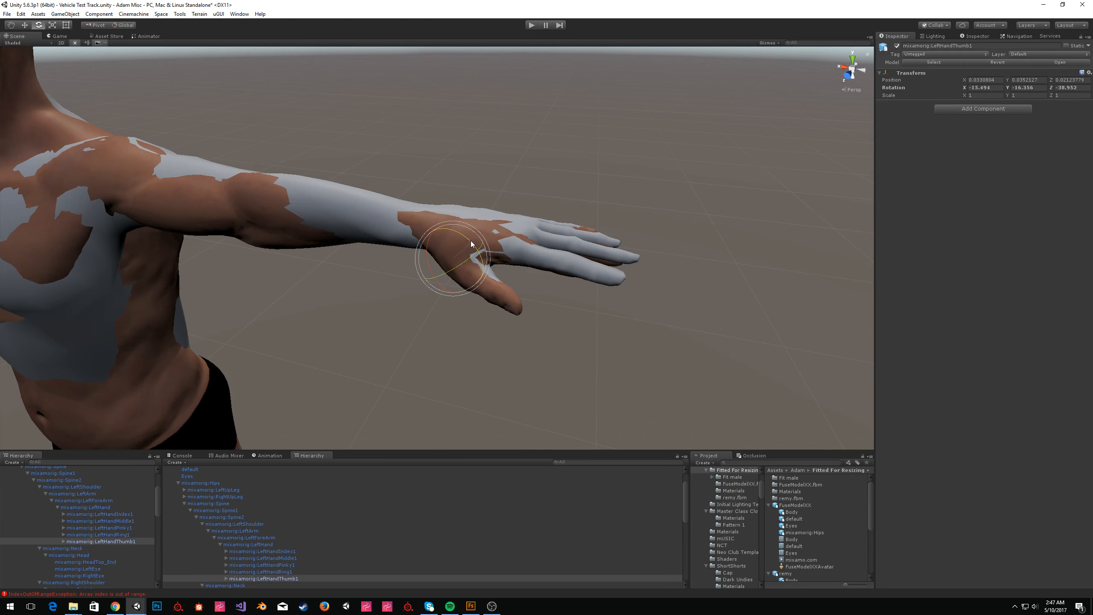
Rotate the right middle and pinky finger bones to match the reference hand, then deselect.
{"action": "left_click", "coordinate": [541, 320]}
{"action": "right_click_drag", "start_coordinate": [542, 320], "coordinate": [450, 296]}
{"action": "left_click", "coordinate": [450, 296]}
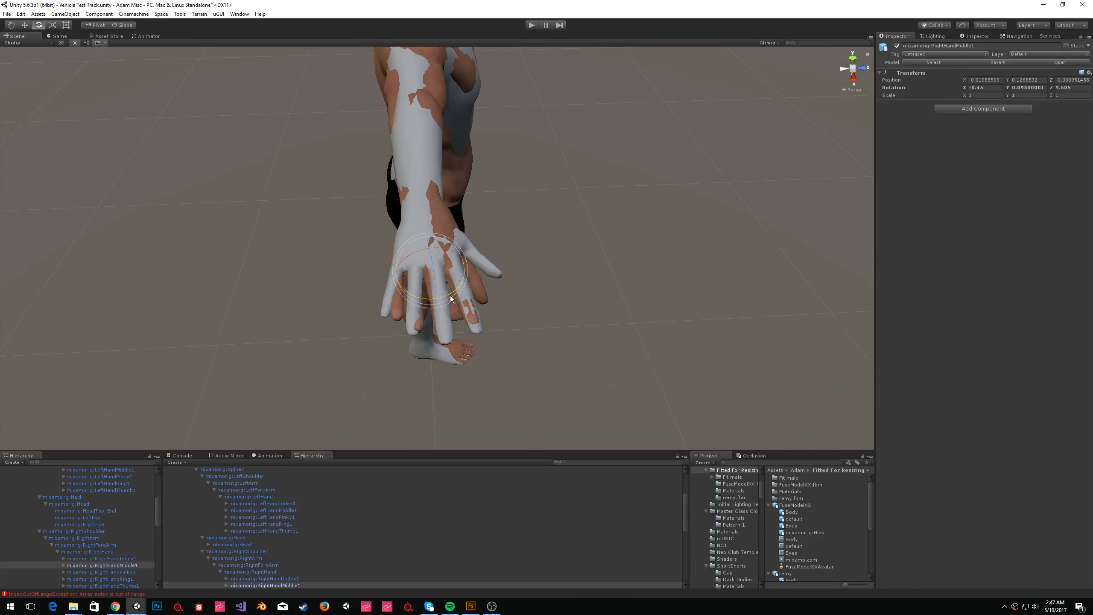
{"action": "left_click_drag", "start_coordinate": [433, 268], "coordinate": [432, 265]}
{"action": "left_click", "coordinate": [127, 572]}
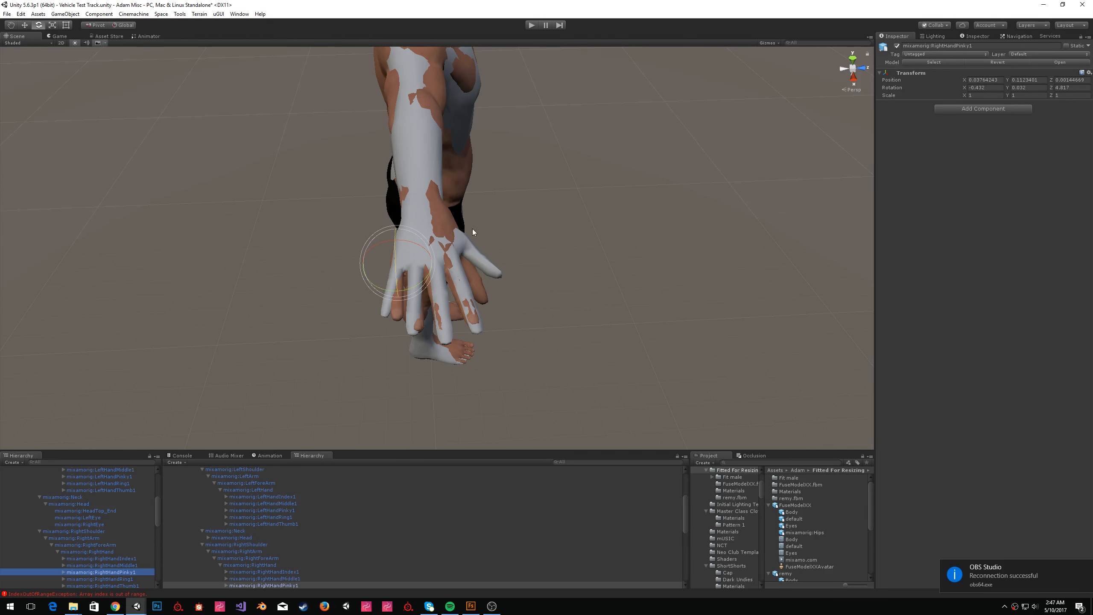
{"action": "left_click_drag", "start_coordinate": [414, 286], "coordinate": [428, 290]}
{"action": "left_click", "coordinate": [99, 578]}
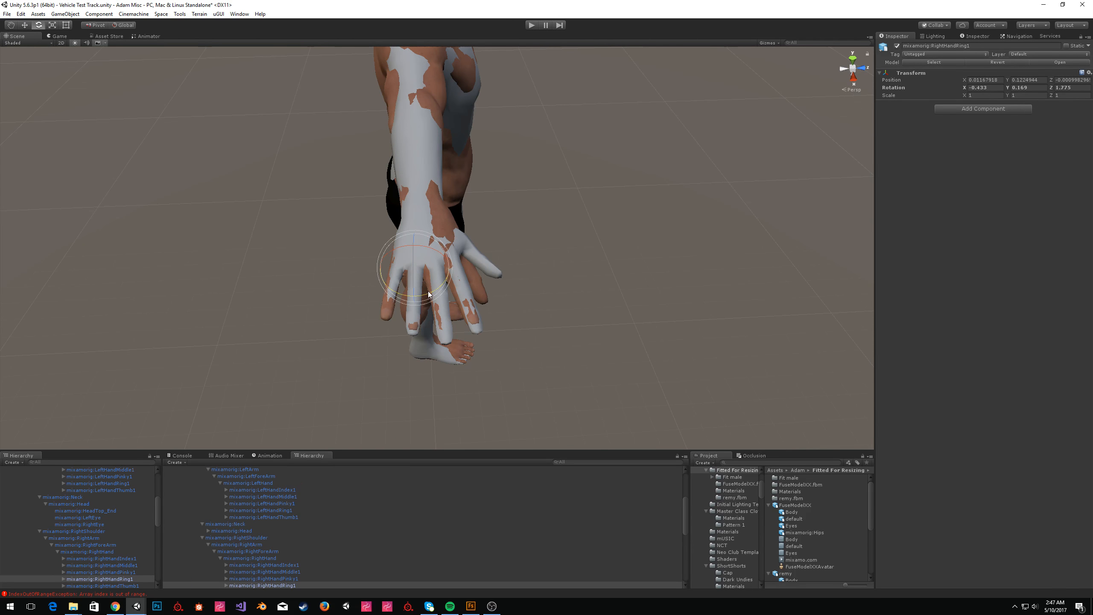
{"action": "left_click", "coordinate": [103, 586]}
{"action": "left_click", "coordinate": [603, 215]}
{"action": "right_click_drag", "start_coordinate": [603, 216], "coordinate": [408, 165]}
{"action": "left_click", "coordinate": [362, 170]}
{"action": "left_click", "coordinate": [773, 214]}
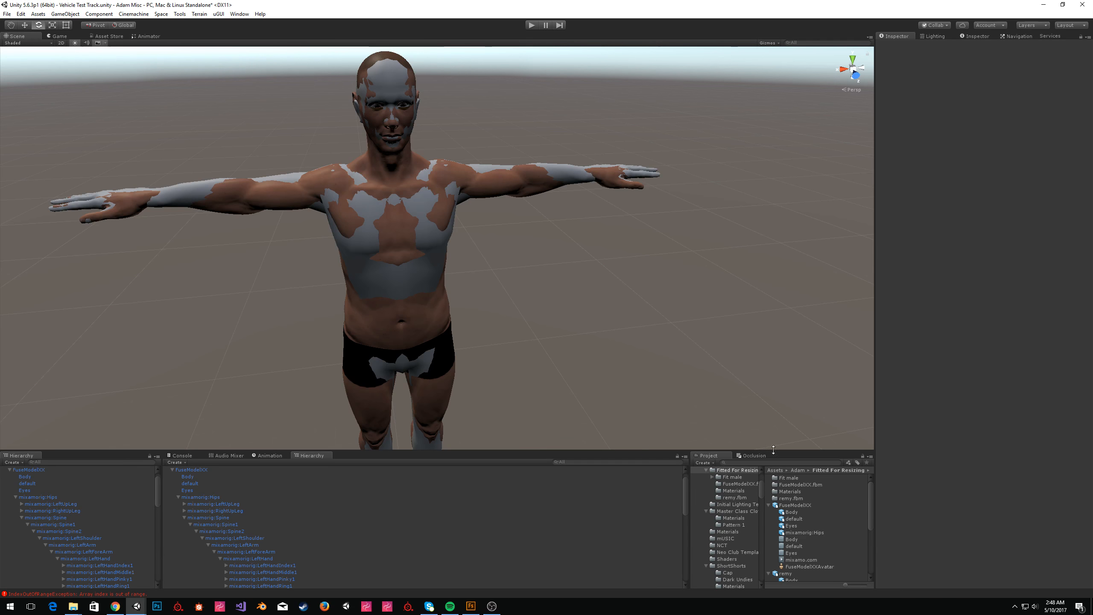
Create a C# script named BakeRig in the Fitted For Resizing folder and open it for editing.
{"action": "right_click", "coordinate": [743, 469]}
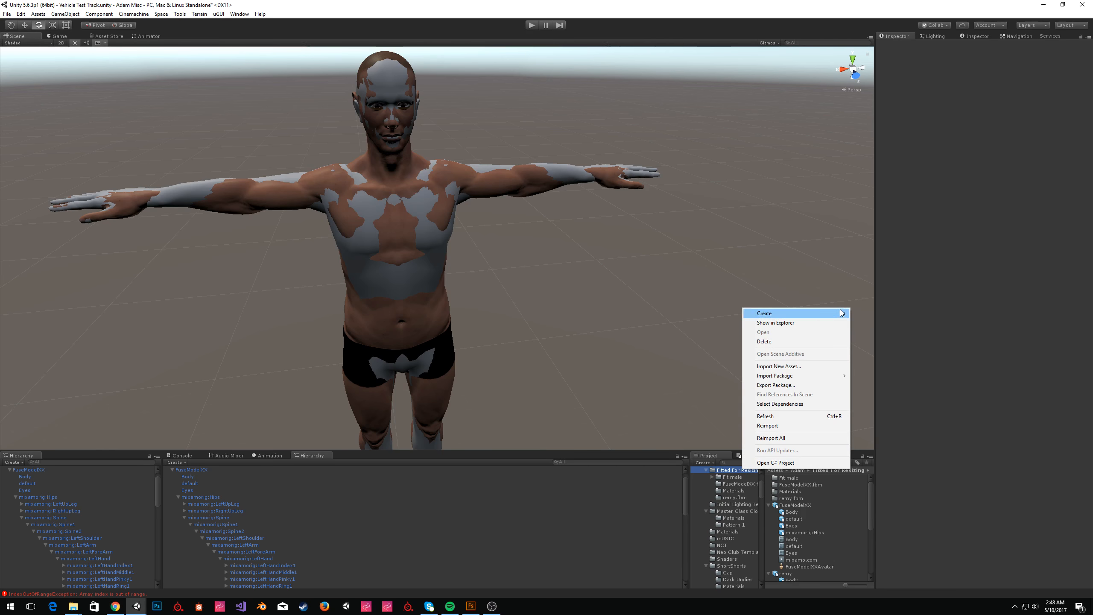
{"action": "mouse_move", "coordinate": [838, 315]}
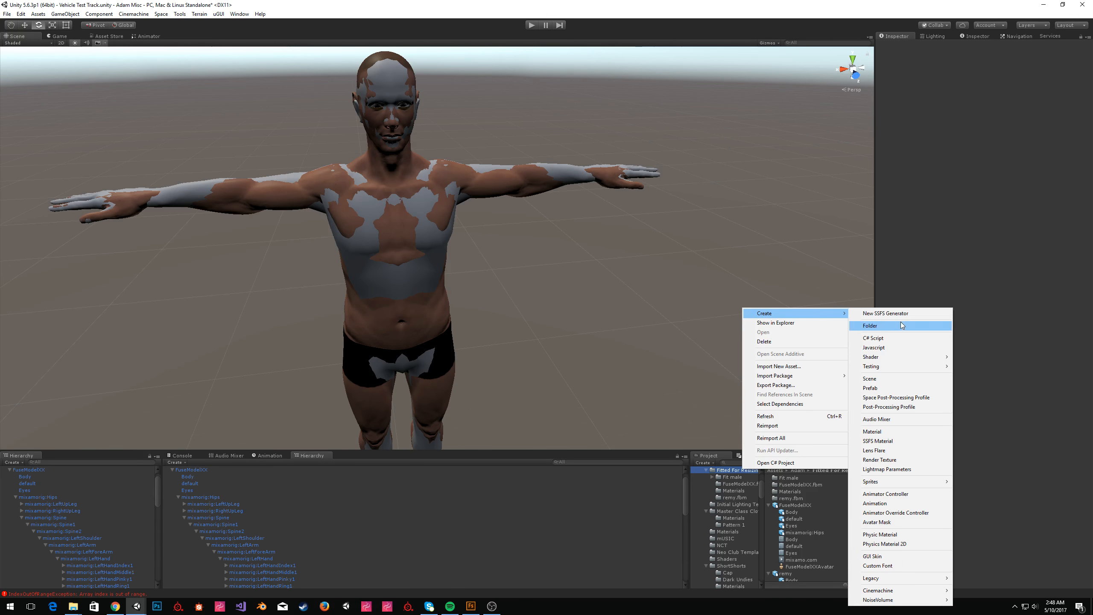
{"action": "left_click", "coordinate": [911, 338]}
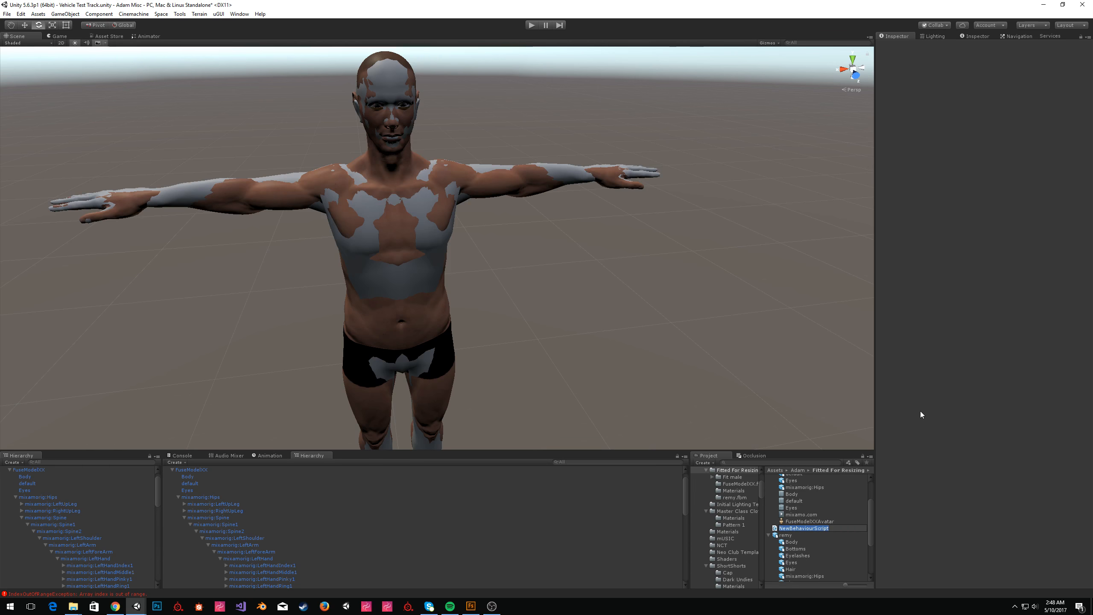
{"action": "type", "text": "BakeRig"}
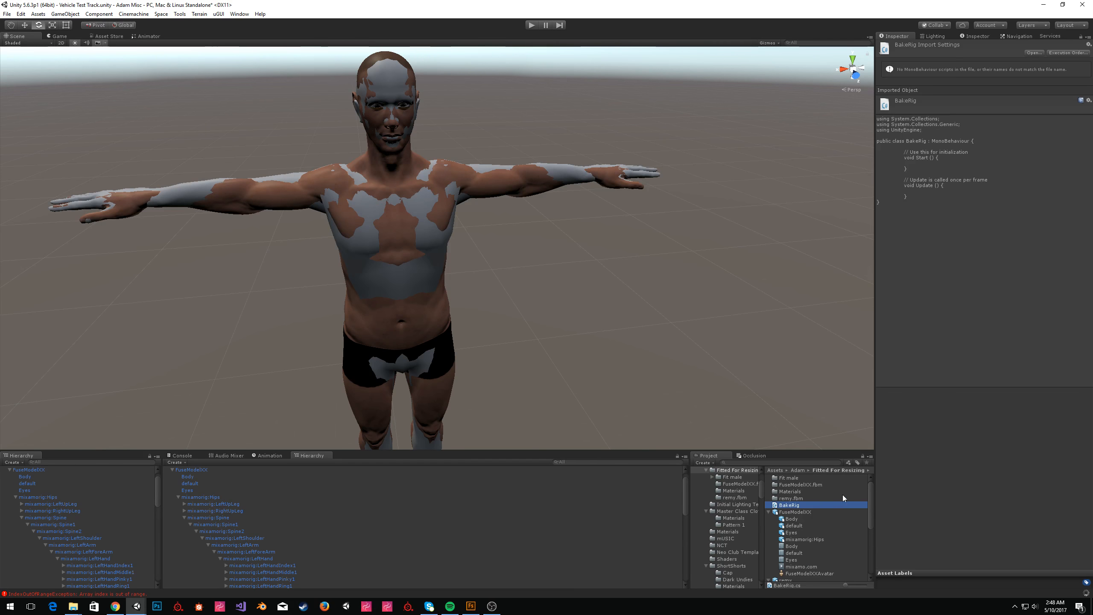
{"action": "double_click", "coordinate": [842, 505]}
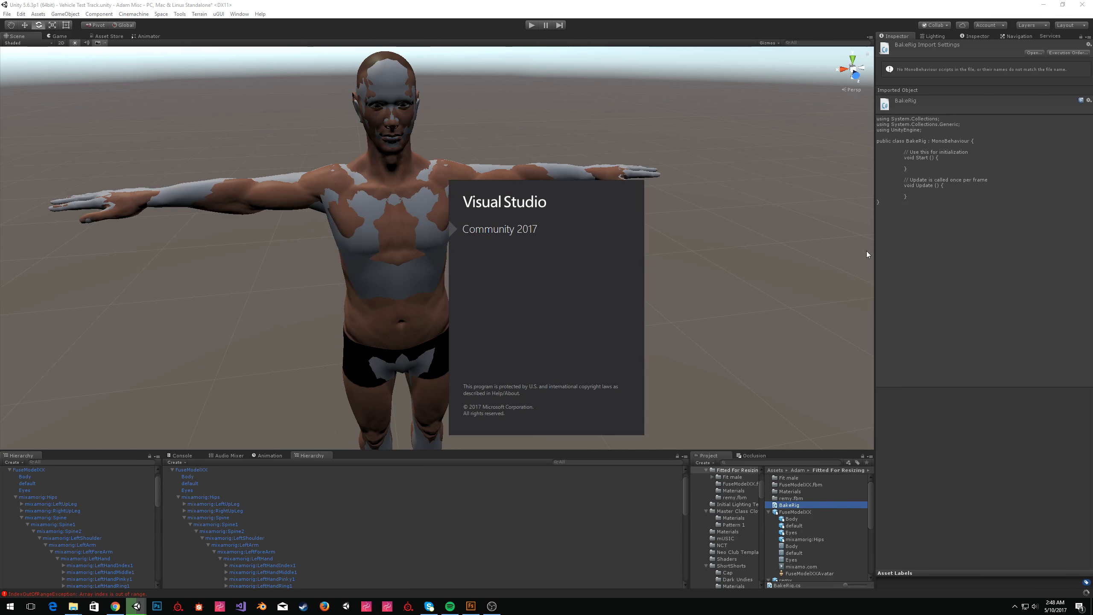
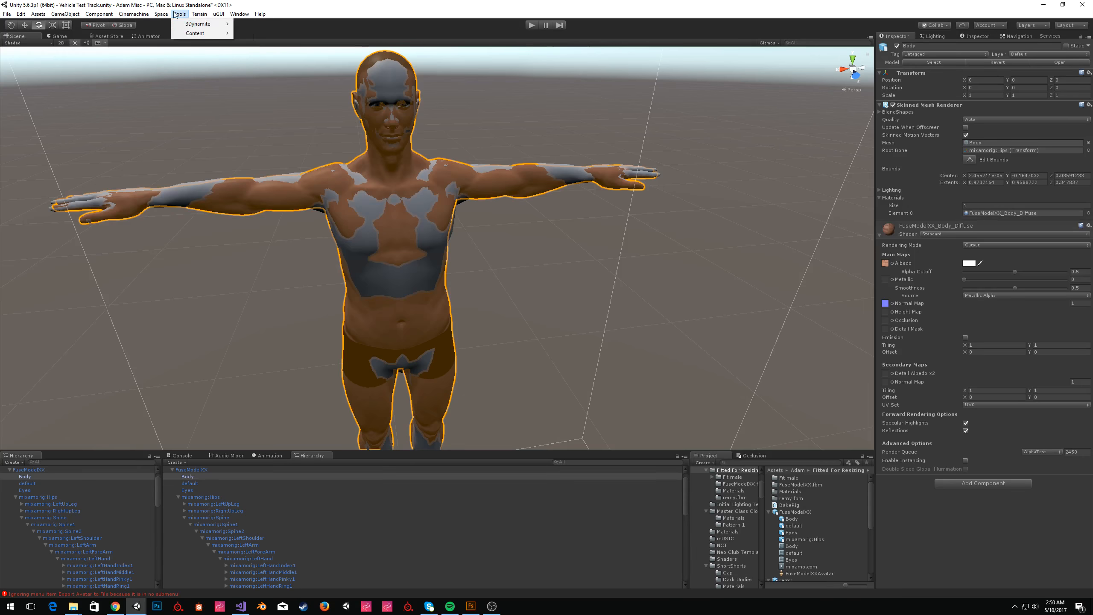
Prefix the export menu item path with "Tools/" in the BakeRig script and save it.
{"action": "left_click", "coordinate": [196, 24]}
{"action": "key", "text": "alt+Tab"}
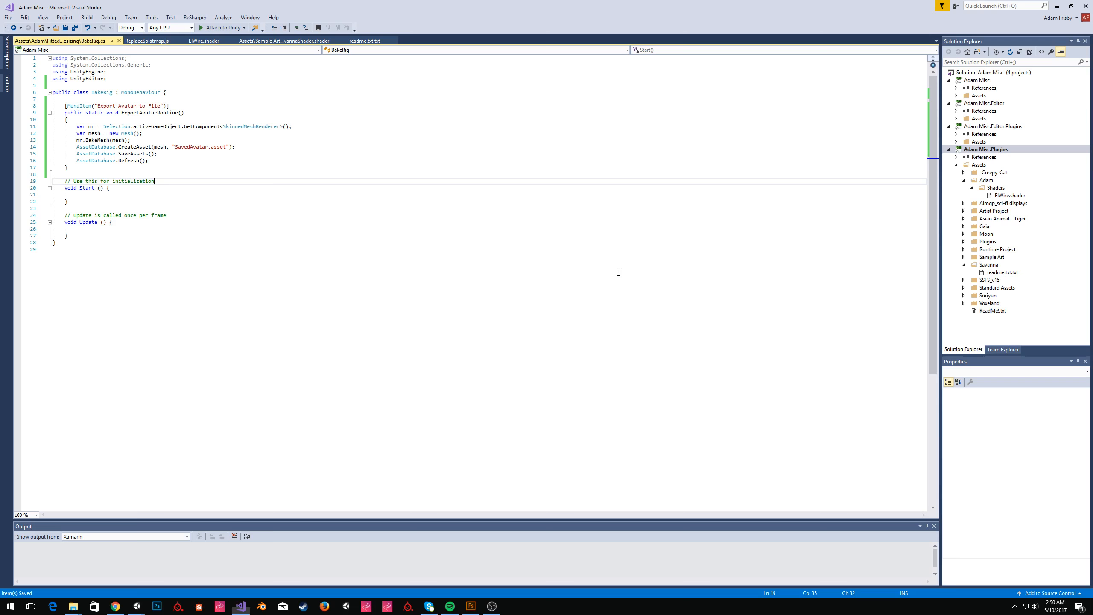
{"action": "left_click", "coordinate": [98, 106]}
{"action": "type", "text": "Tools/"}
{"action": "key", "text": "ctrl+s"}
{"action": "key", "text": "alt+Tab"}
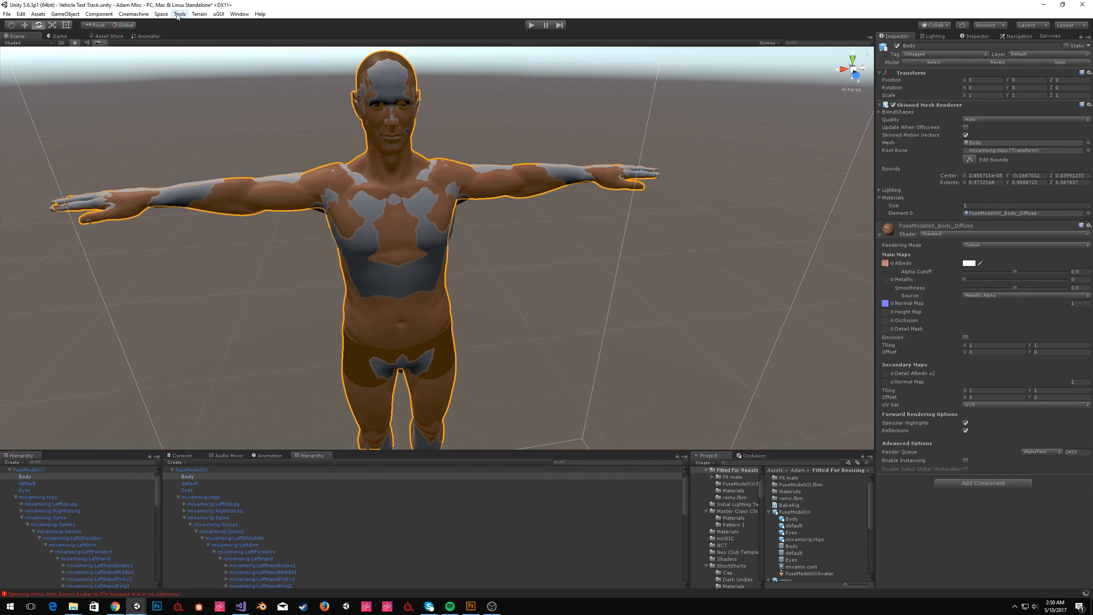
Clear the console and run Tools > Export Avatar to File.
{"action": "left_click", "coordinate": [176, 457]}
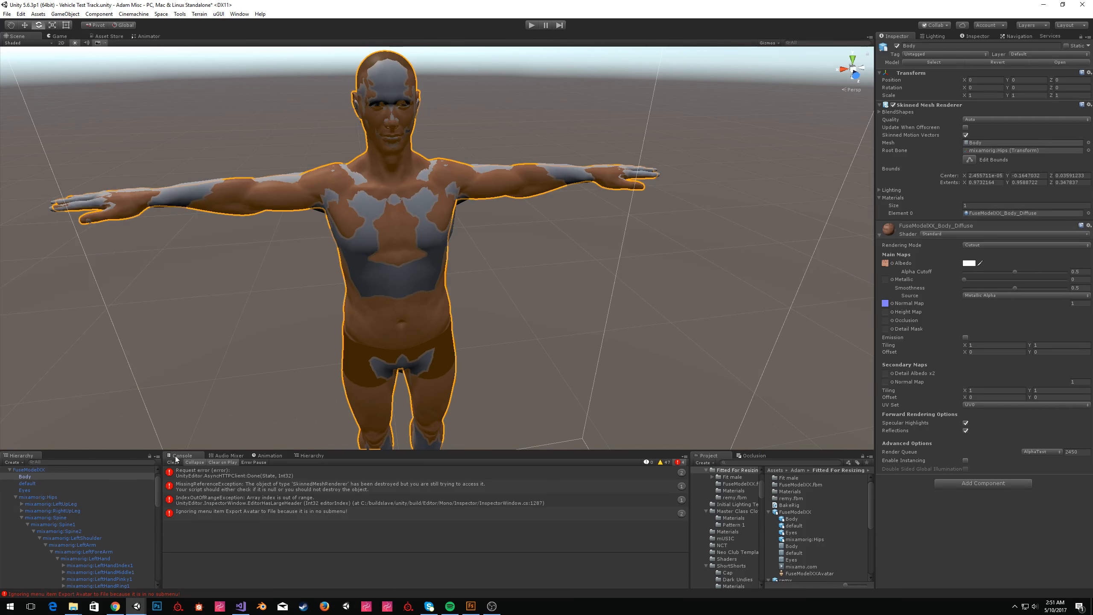
{"action": "left_click", "coordinate": [172, 463]}
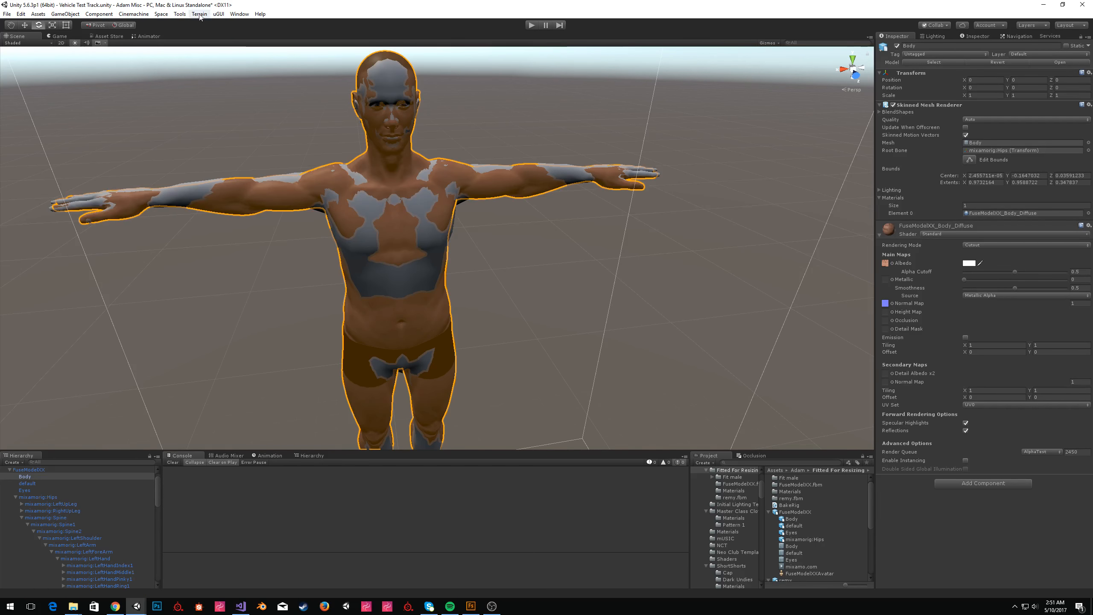
{"action": "left_click", "coordinate": [179, 14]}
{"action": "left_click", "coordinate": [194, 44]}
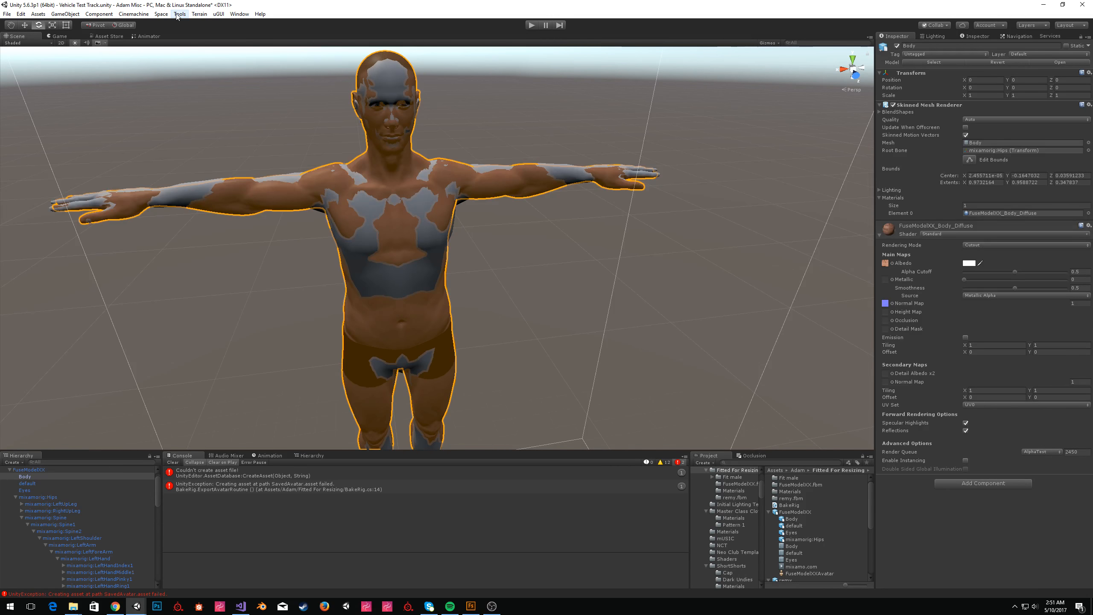
Run Export Avatar to File again and select the SavedAvatar asset in the Assets folder.
{"action": "left_click", "coordinate": [176, 14]}
{"action": "left_click", "coordinate": [211, 43]}
{"action": "scroll", "coordinate": [749, 517], "scroll_direction": "up", "scroll_amount": 3}
{"action": "left_click", "coordinate": [724, 512]}
{"action": "scroll", "coordinate": [819, 518], "scroll_direction": "down", "scroll_amount": 10}
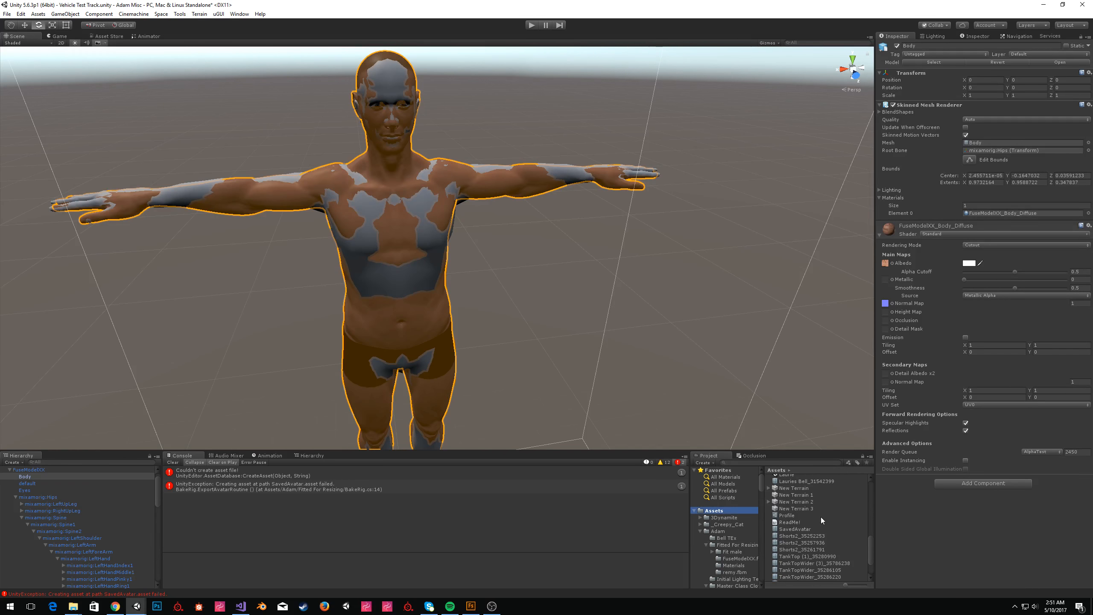
{"action": "left_click", "coordinate": [799, 529]}
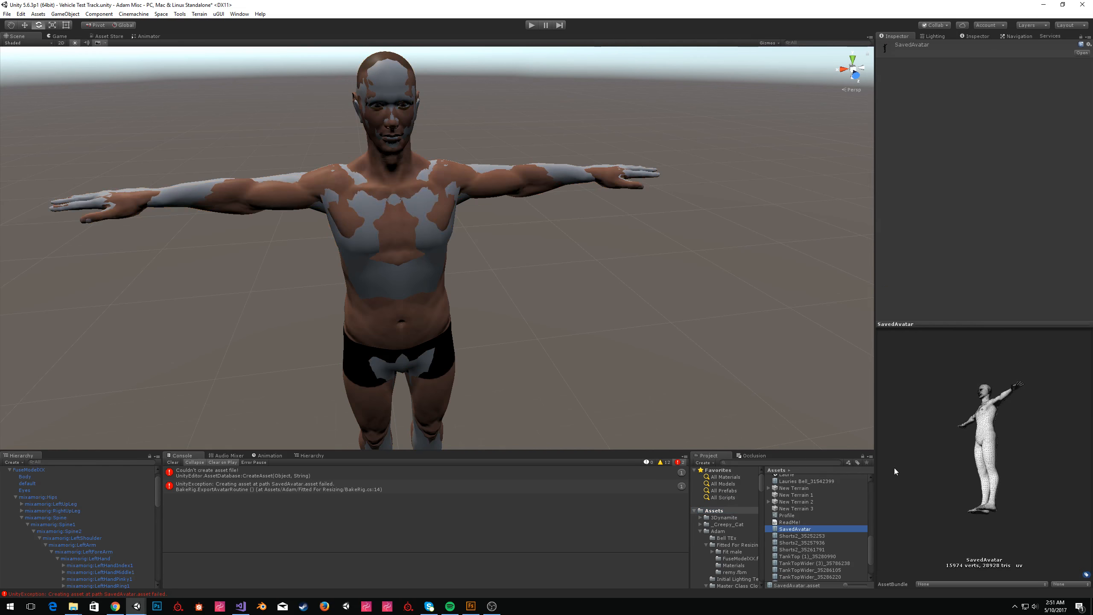
Place the SavedAvatar mesh into the scene beside the Fuse character.
{"action": "left_click_drag", "start_coordinate": [805, 529], "coordinate": [588, 363]}
{"action": "key", "text": "w"}
{"action": "key", "text": "f"}
{"action": "left_click_drag", "start_coordinate": [488, 214], "coordinate": [652, 338]}
{"action": "left_click", "coordinate": [599, 256]}
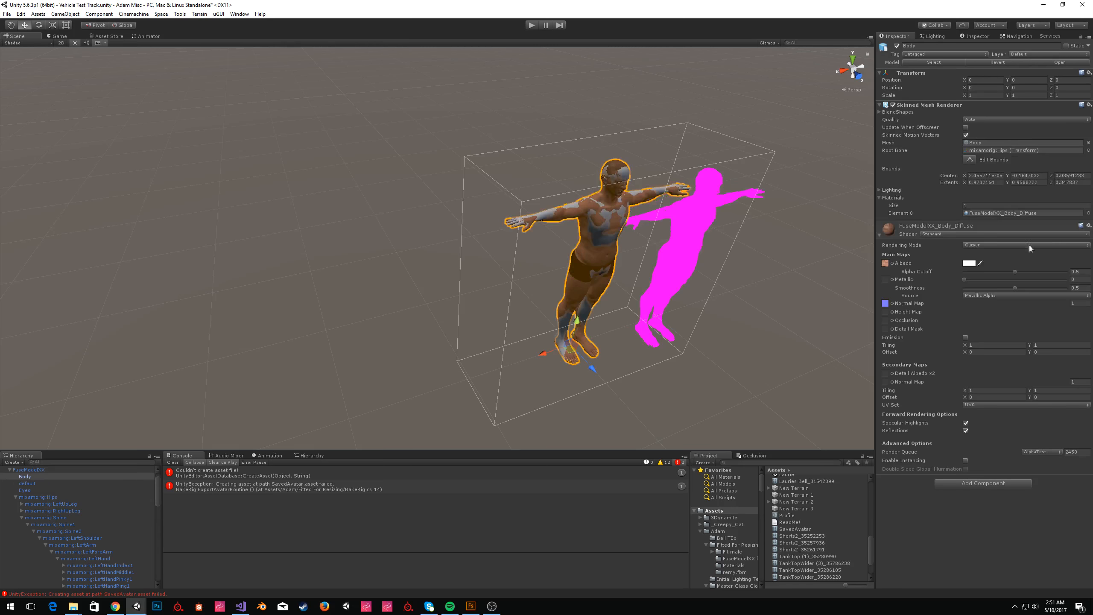
Apply the FuseModelXX_Body_Diffuse material to the SavedAvatar.
{"action": "left_click", "coordinate": [989, 211]}
{"action": "left_click", "coordinate": [712, 216]}
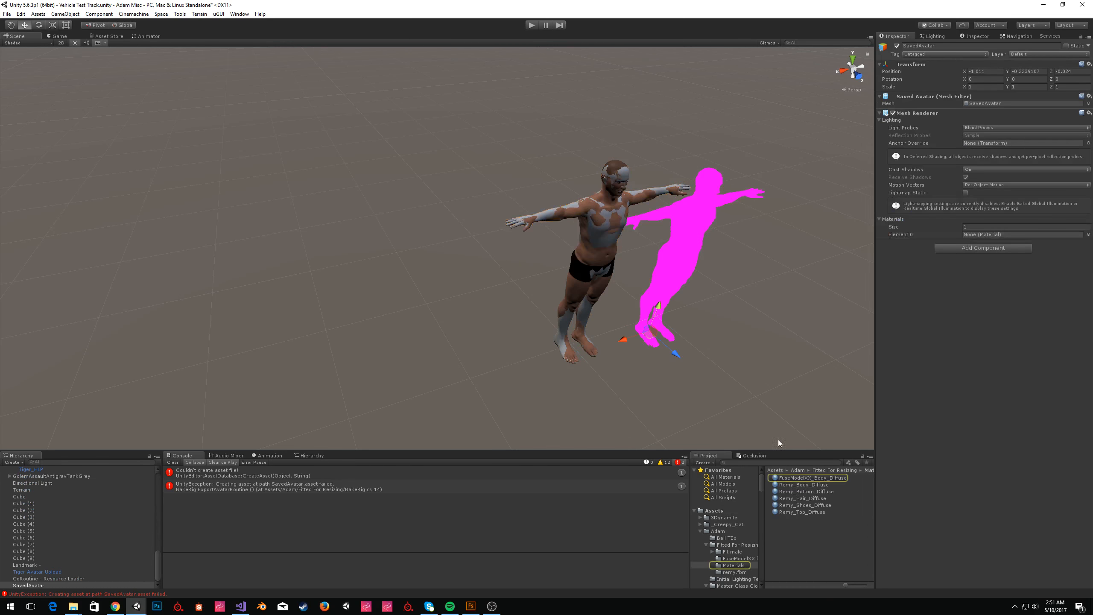
{"action": "left_click_drag", "start_coordinate": [796, 477], "coordinate": [723, 241]}
Move the original Fuse character out of the way to the left of the scene.
{"action": "left_click", "coordinate": [734, 220]}
{"action": "left_click", "coordinate": [680, 208]}
{"action": "key", "text": "d"}
{"action": "key", "text": "w"}
{"action": "right_click_drag", "start_coordinate": [611, 199], "coordinate": [543, 208]}
{"action": "left_click", "coordinate": [525, 205]}
{"action": "key", "text": "s"}
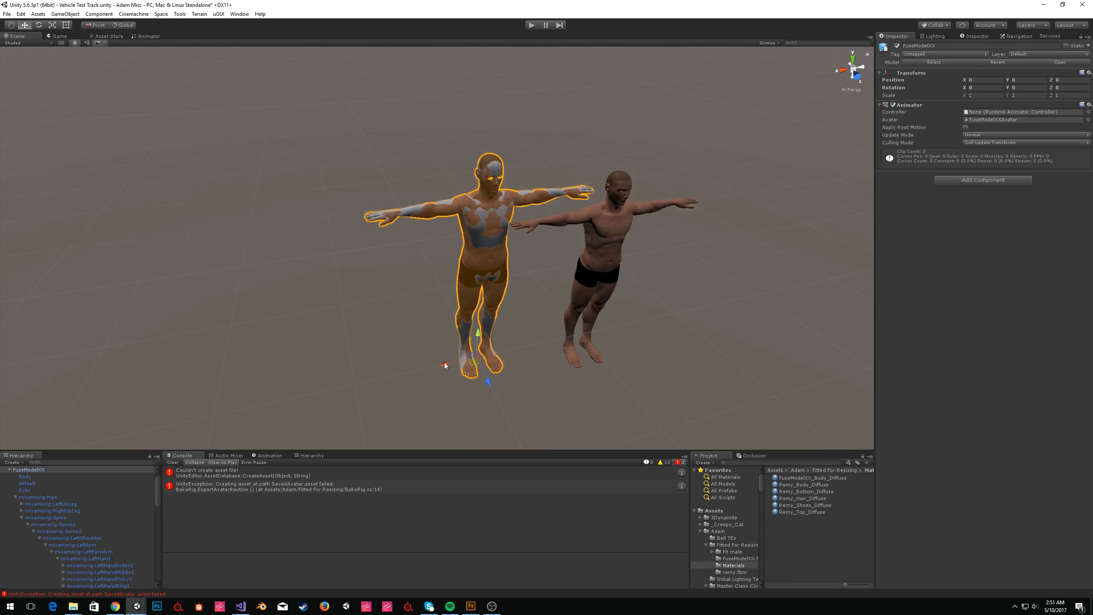
{"action": "left_click_drag", "start_coordinate": [445, 366], "coordinate": [137, 419], "text": "ctrl"}
{"action": "left_click", "coordinate": [137, 422]}
Move the SavedAvatar onto the gray reference body and set its X and Y position to 0.
{"action": "left_click", "coordinate": [573, 359]}
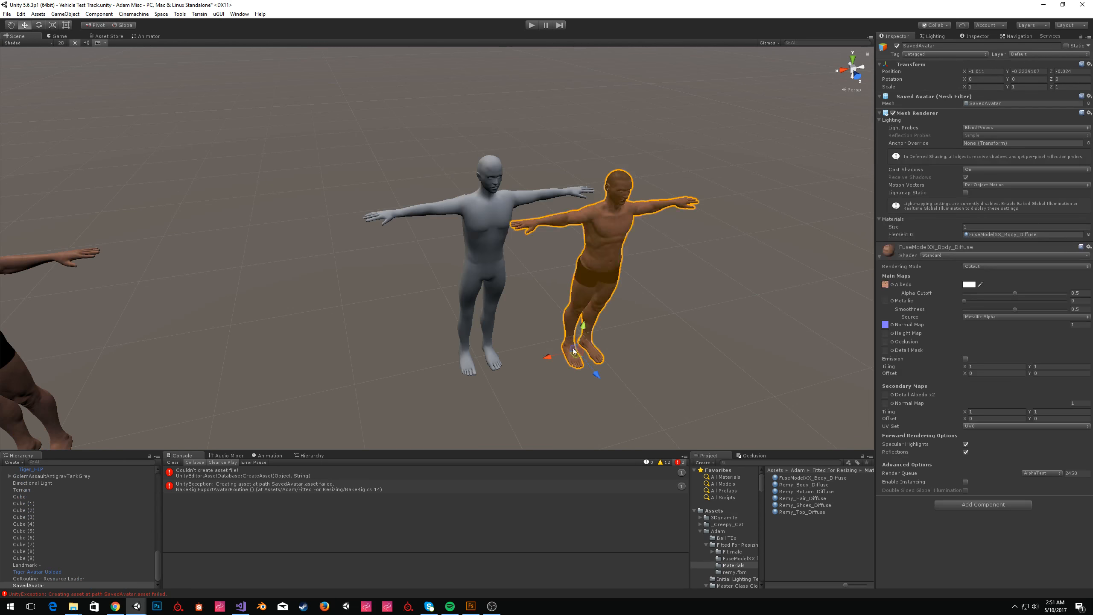
{"action": "left_click_drag", "start_coordinate": [573, 358], "coordinate": [470, 377]}
{"action": "left_click", "coordinate": [982, 72]}
{"action": "type", "text": "0"}
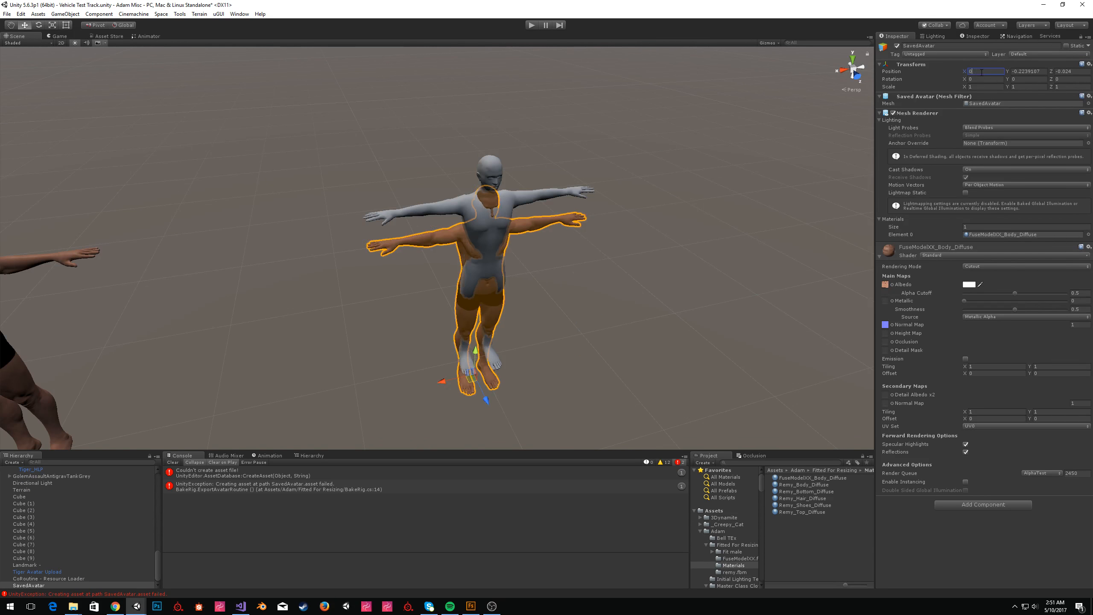
{"action": "key", "text": "Tab"}
{"action": "type", "text": "0"}
{"action": "key", "text": "Tab"}
{"action": "type", "text": "0"}
{"action": "key", "text": "Return"}
Switch to the script editor to review the BakeRig code and return.
{"action": "key", "text": "alt+Tab"}
{"action": "left_click", "coordinate": [186, 208]}
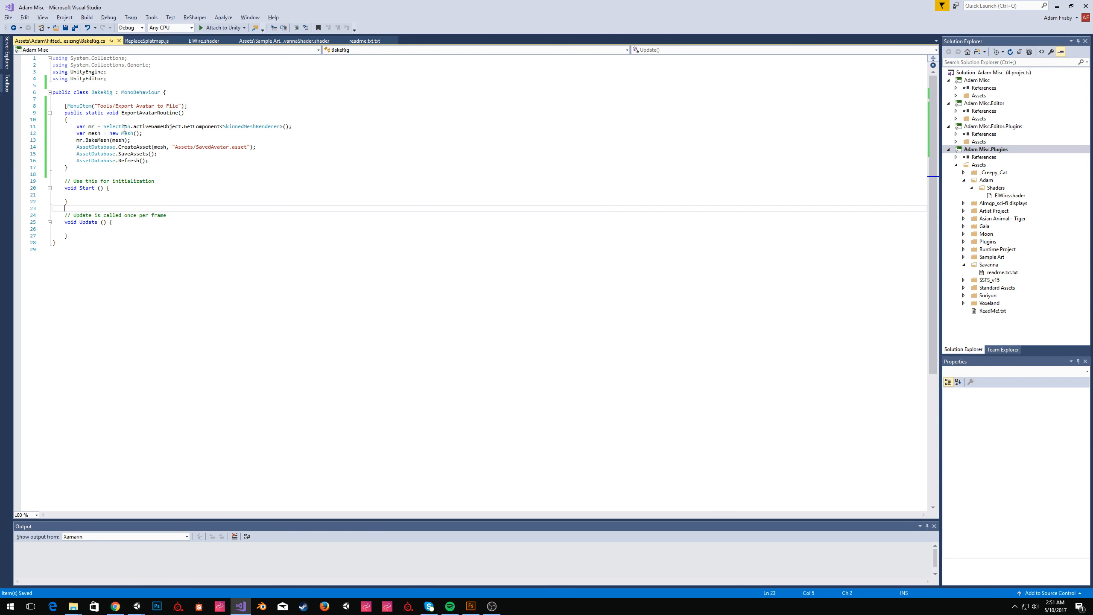
{"action": "key", "text": "alt+Tab"}
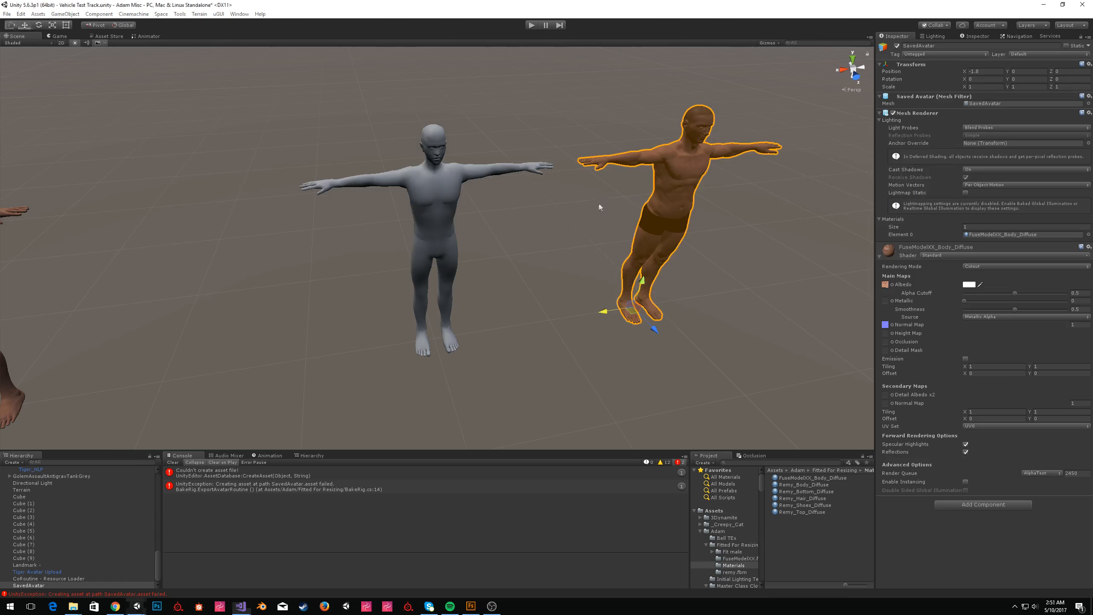
Move the SavedAvatar back onto the reference body and set its X position to 0.
{"action": "left_click", "coordinate": [591, 255]}
{"action": "left_click", "coordinate": [646, 213]}
{"action": "left_click_drag", "start_coordinate": [608, 311], "coordinate": [428, 340]}
{"action": "left_click", "coordinate": [992, 71]}
{"action": "type", "text": "0"}
Add a Clothing Item Settings component to the SavedAvatar with skeleton Base Male.
{"action": "left_click", "coordinate": [965, 504]}
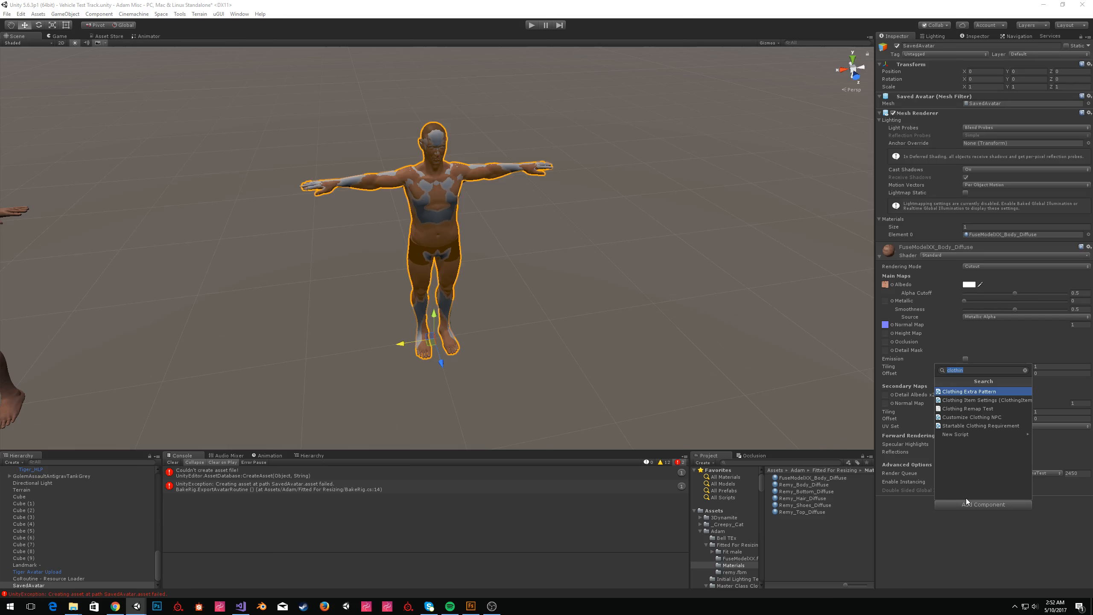
{"action": "key", "text": "Down"}
{"action": "key", "text": "Return"}
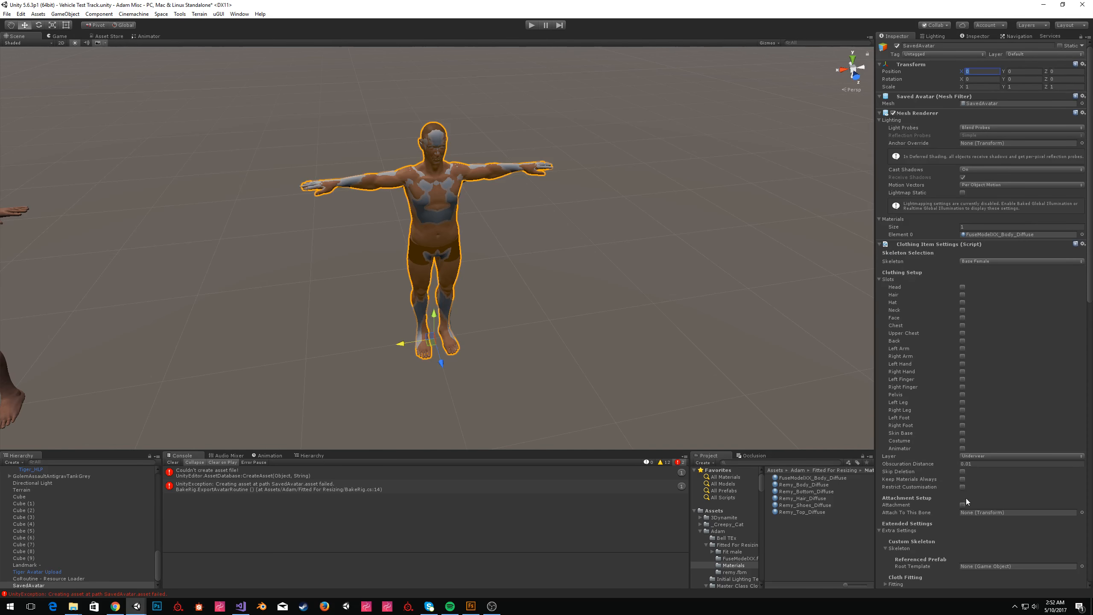
{"action": "left_click", "coordinate": [989, 262]}
{"action": "left_click", "coordinate": [979, 284]}
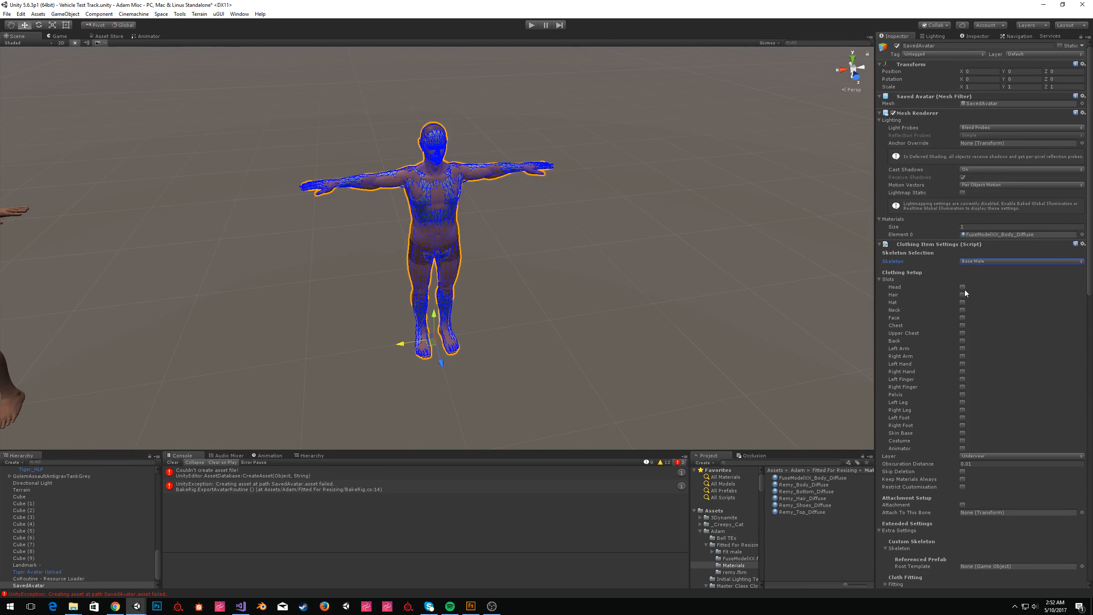
Enable the Skin Base slot and Skip Deletion, and add a deletion zone in the clothing settings.
{"action": "left_click", "coordinate": [963, 433]}
{"action": "scroll", "coordinate": [996, 391], "scroll_direction": "down", "scroll_amount": 3}
{"action": "left_click", "coordinate": [992, 406]}
{"action": "left_click", "coordinate": [990, 414]}
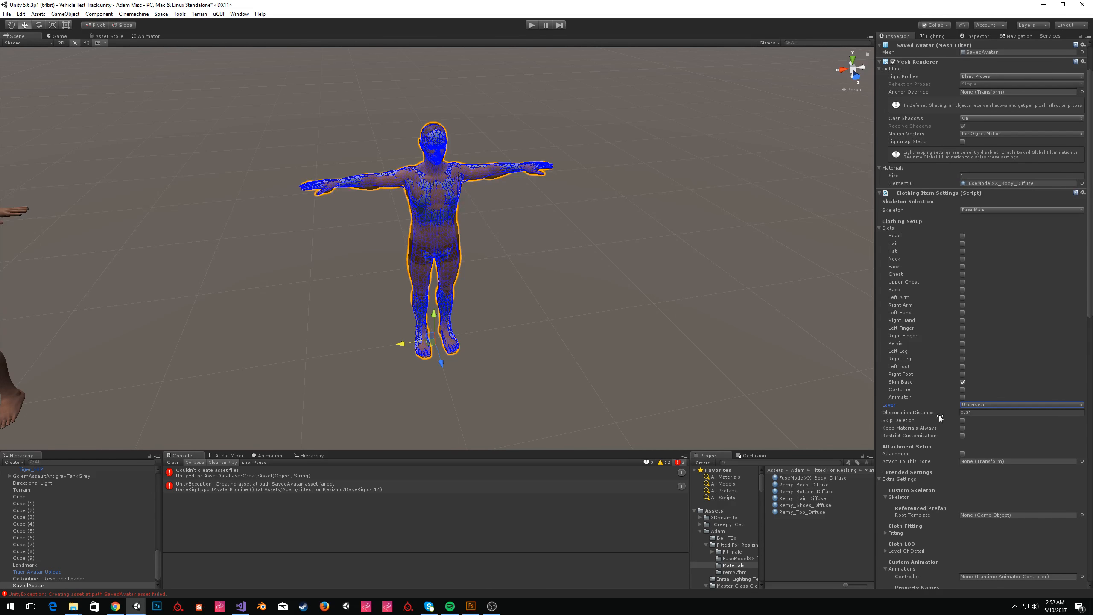
{"action": "left_click", "coordinate": [962, 420]}
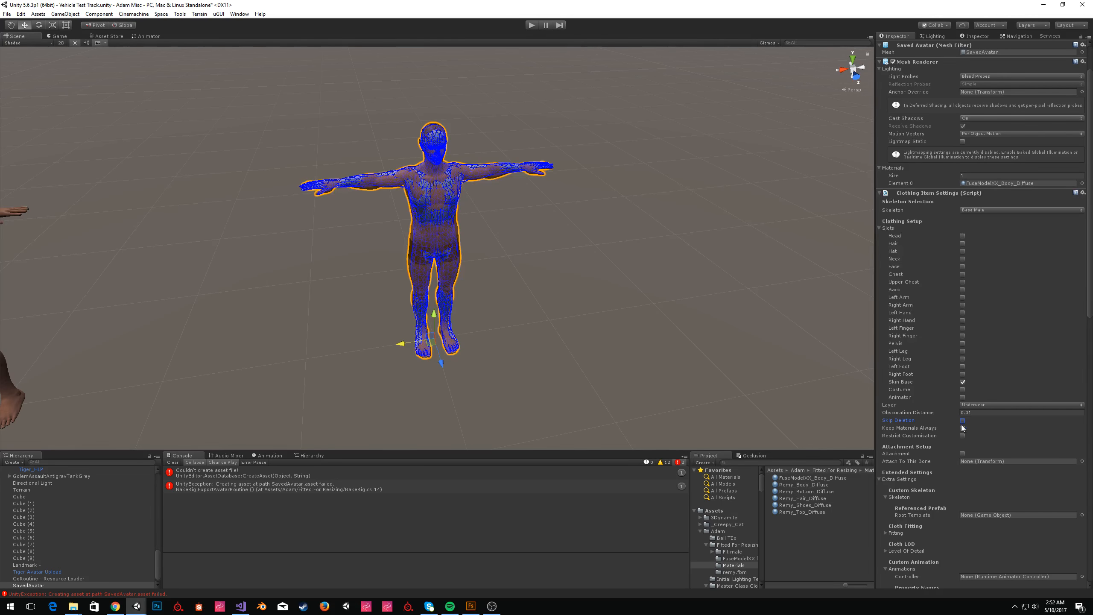
{"action": "scroll", "coordinate": [1021, 427], "scroll_direction": "down", "scroll_amount": 20}
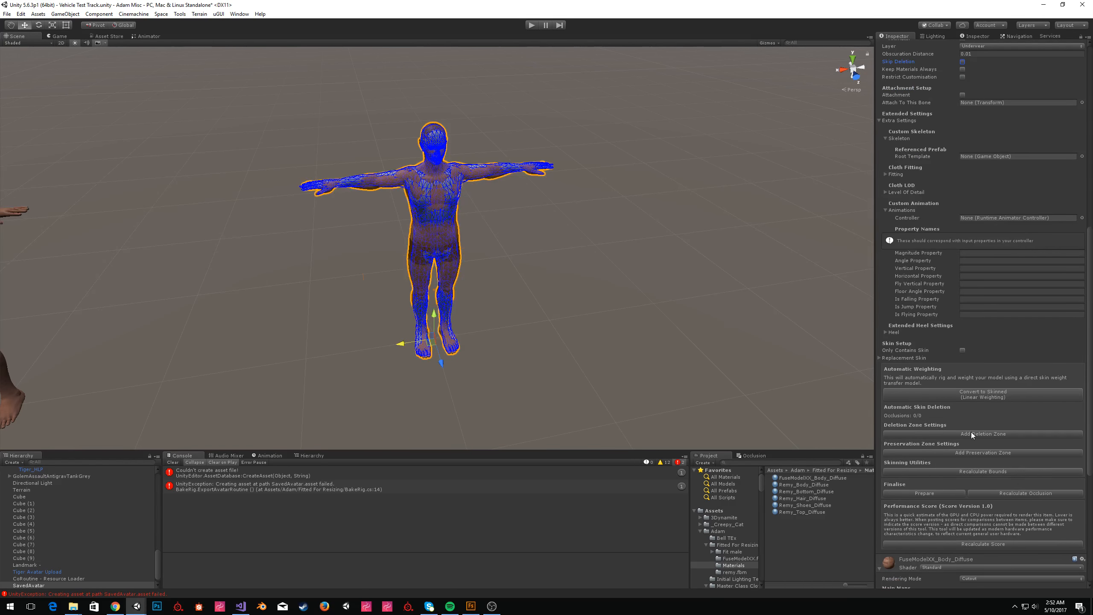
{"action": "left_click", "coordinate": [971, 433]}
Orbit around the SavedAvatar to inspect its fit against the reference body.
{"action": "left_click_drag", "start_coordinate": [451, 321], "coordinate": [607, 295], "text": "alt"}
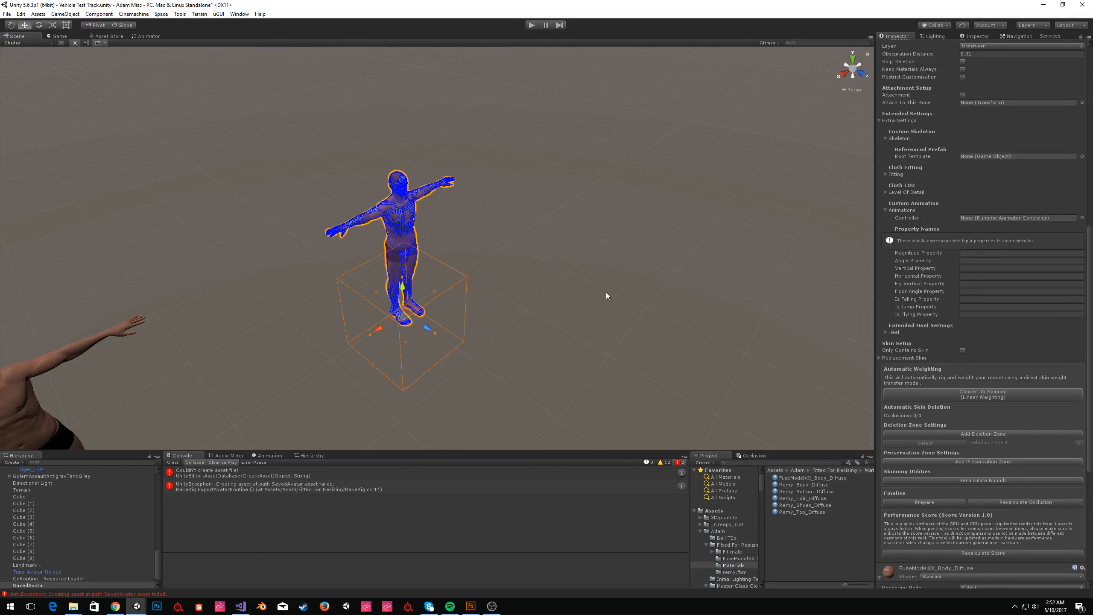
{"action": "scroll", "coordinate": [967, 311], "scroll_direction": "up", "scroll_amount": 12}
{"action": "scroll", "coordinate": [963, 331], "scroll_direction": "down", "scroll_amount": 20}
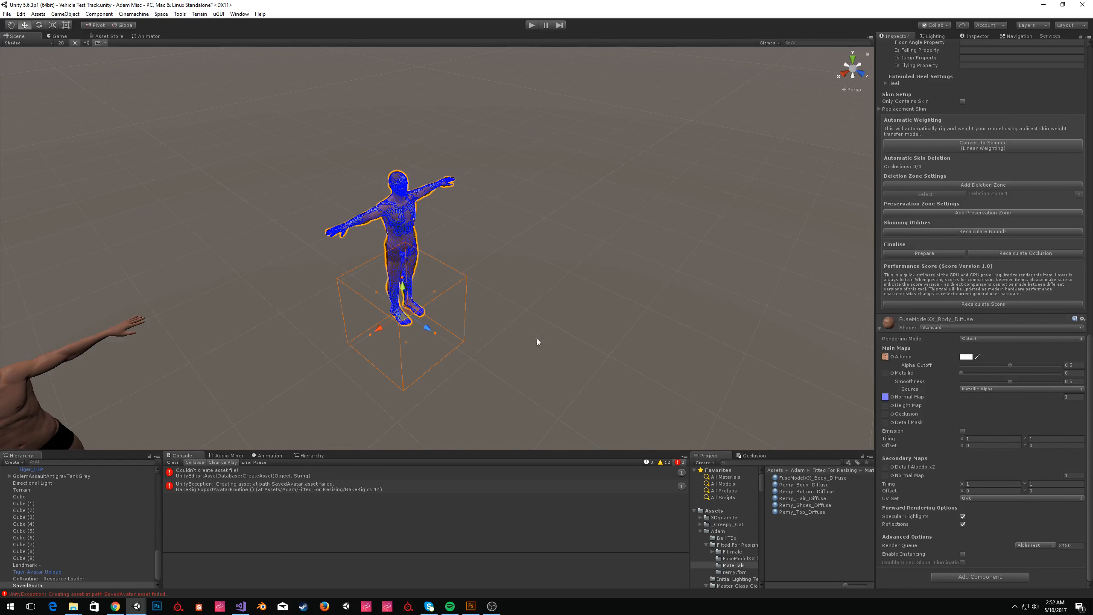
{"action": "left_click_drag", "start_coordinate": [403, 280], "coordinate": [399, 153]}
{"action": "left_click_drag", "start_coordinate": [436, 261], "coordinate": [676, 332]}
{"action": "left_click_drag", "start_coordinate": [394, 248], "coordinate": [477, 250], "text": "alt"}
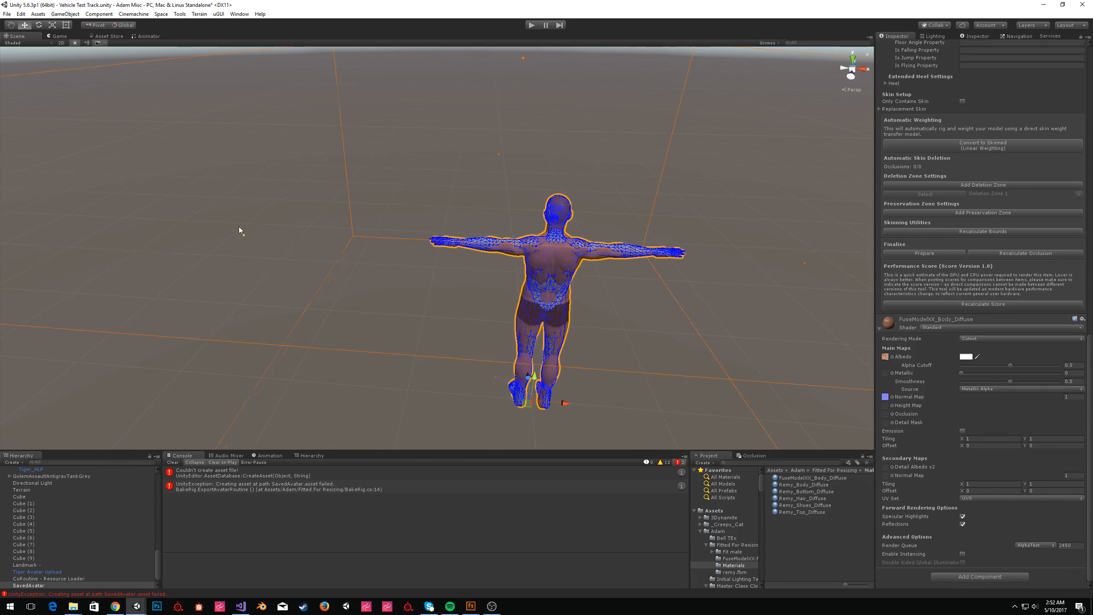
{"action": "right_click_drag", "start_coordinate": [645, 233], "coordinate": [232, 227]}
{"action": "key", "text": "w"}
{"action": "key", "text": "a"}
{"action": "key", "text": "s"}
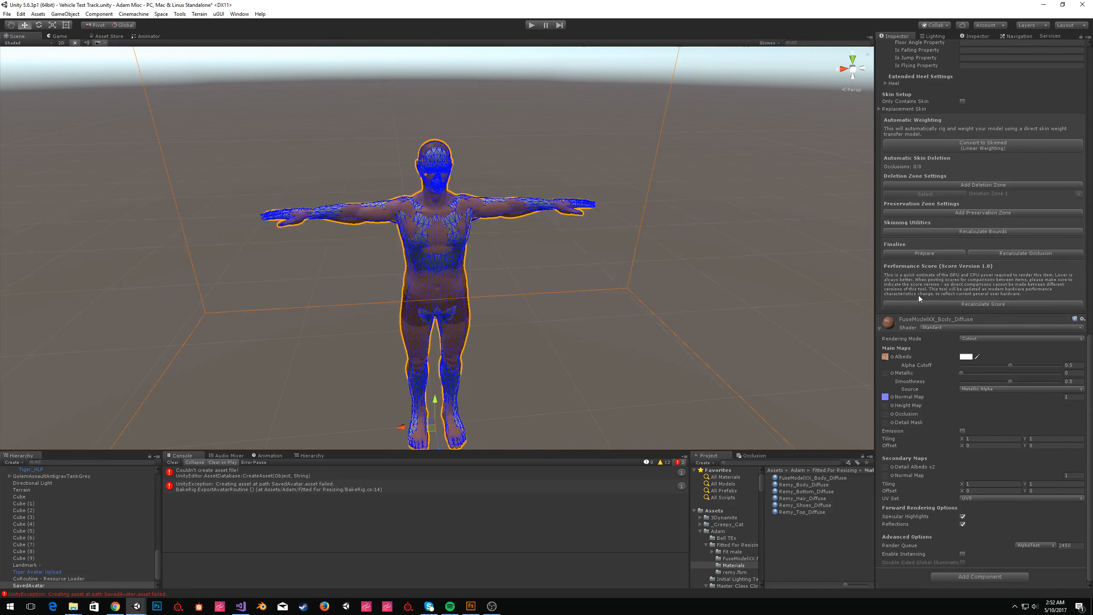
Collapse the Animations and Skeleton foldouts in the clothing settings.
{"action": "scroll", "coordinate": [973, 315], "scroll_direction": "up", "scroll_amount": 10}
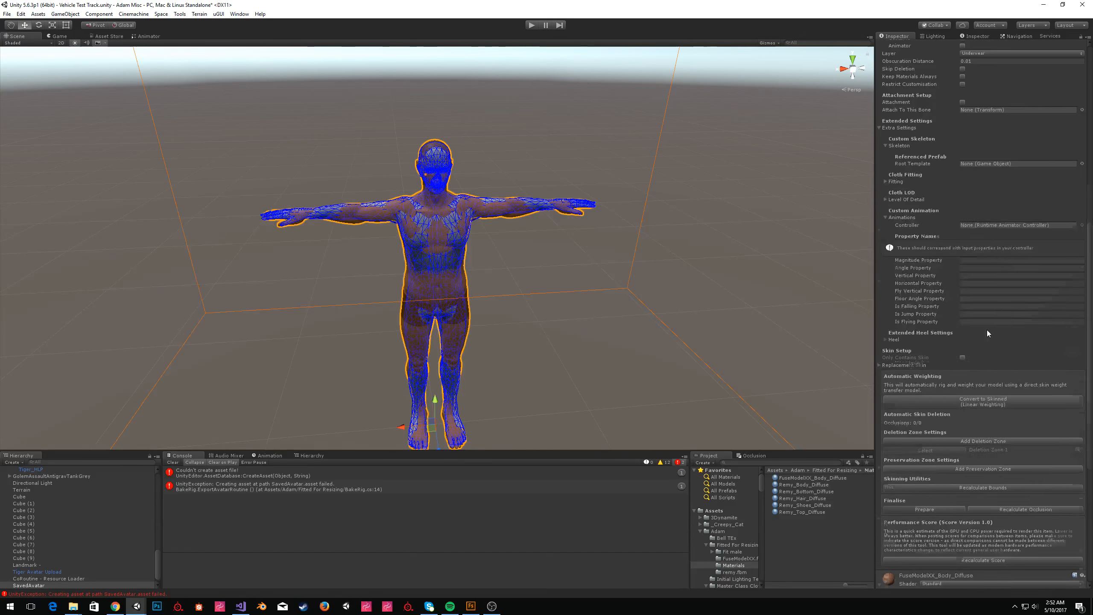
{"action": "left_click", "coordinate": [903, 371]}
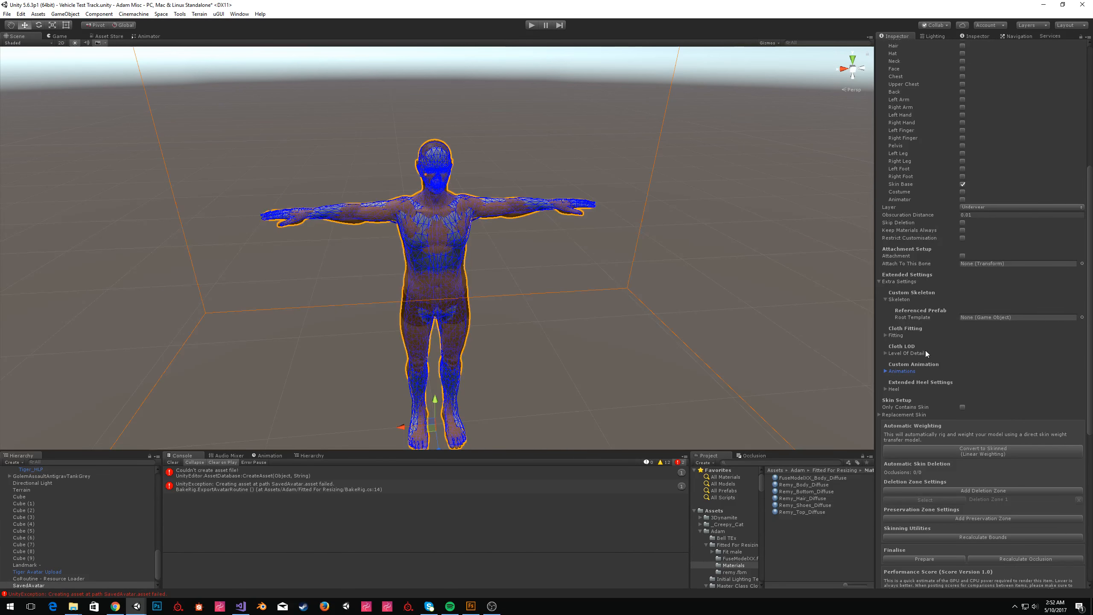
{"action": "left_click", "coordinate": [904, 299]}
{"action": "scroll", "coordinate": [976, 362], "scroll_direction": "up", "scroll_amount": 3}
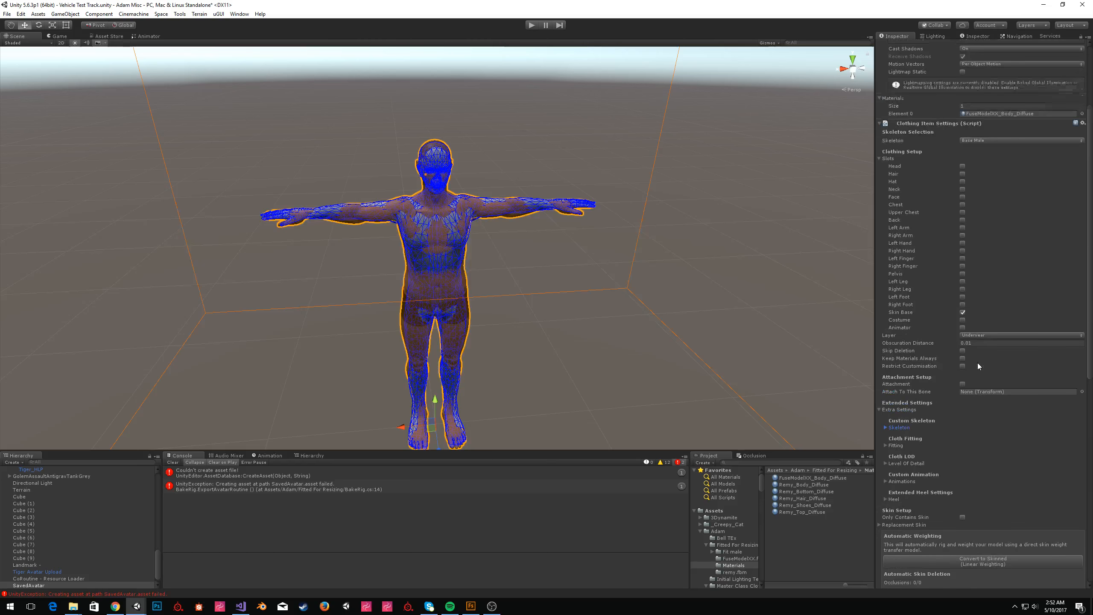
{"action": "scroll", "coordinate": [977, 364], "scroll_direction": "down", "scroll_amount": 2}
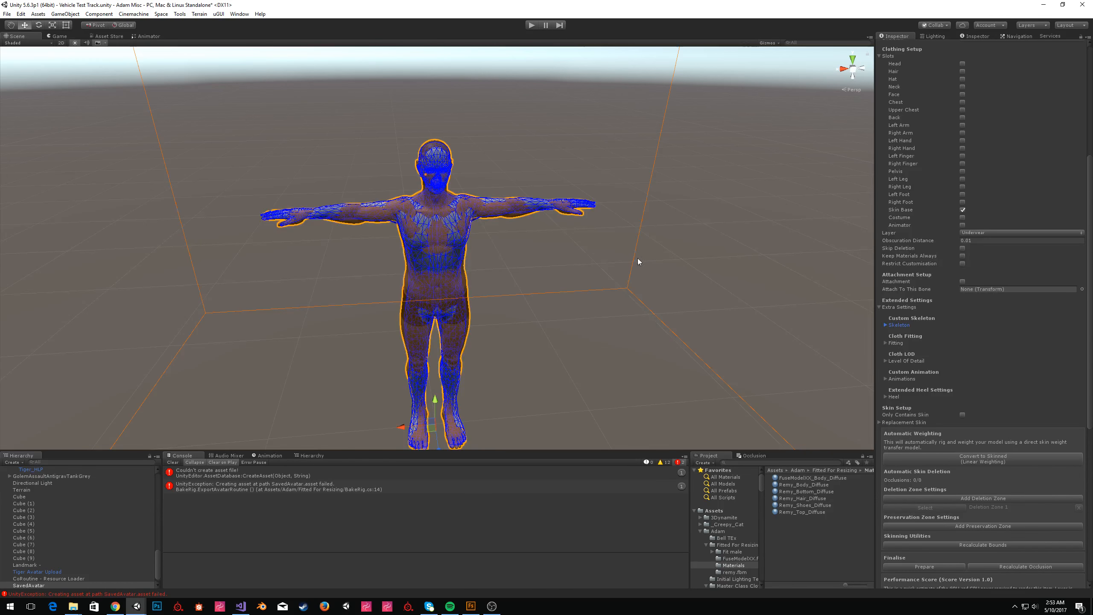
Save the scene and convert the SavedAvatar to skinned with linear weighting, proceeding past the alignment prompt.
{"action": "key", "text": "ctrl+s"}
{"action": "left_click", "coordinate": [961, 458]}
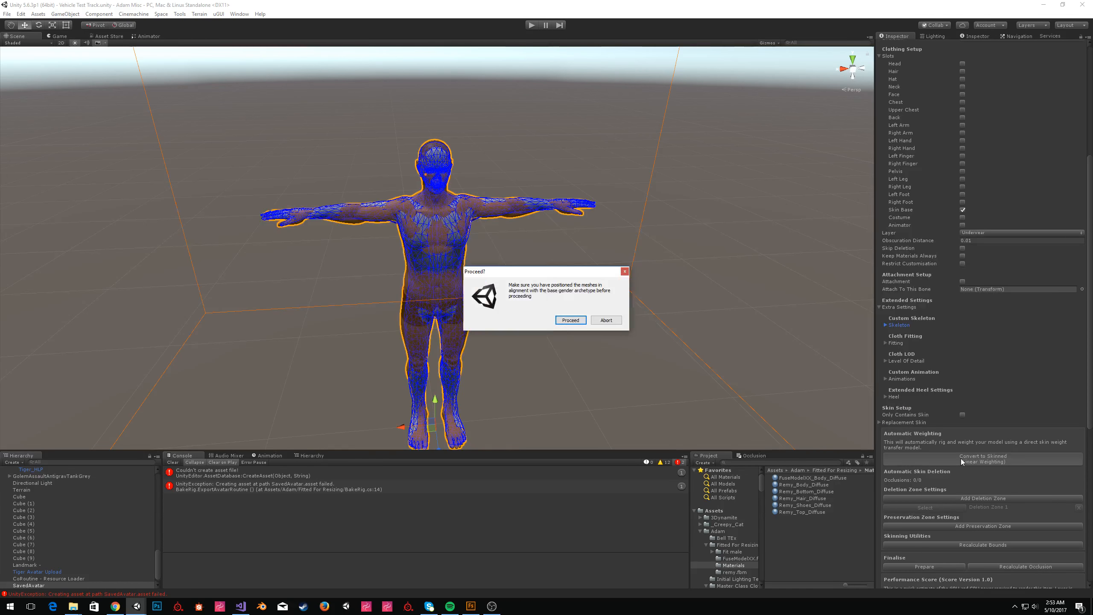
{"action": "left_click", "coordinate": [567, 320]}
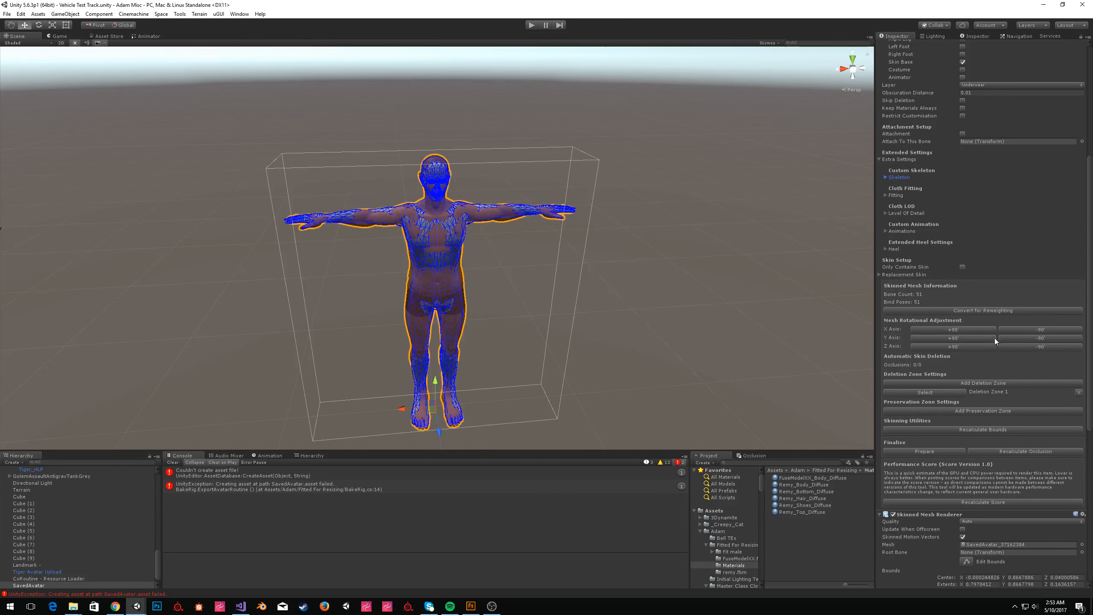
Add a Virtual Good component to the SavedAvatar.
{"action": "mouse_move", "coordinate": [493, 232]}
{"action": "right_mouse_down"}
{"action": "mouse_move", "coordinate": [793, 242]}
{"action": "mouse_move", "coordinate": [509, 224]}
{"action": "right_mouse_up"}
{"action": "key", "text": "d"}
{"action": "key", "text": "s"}
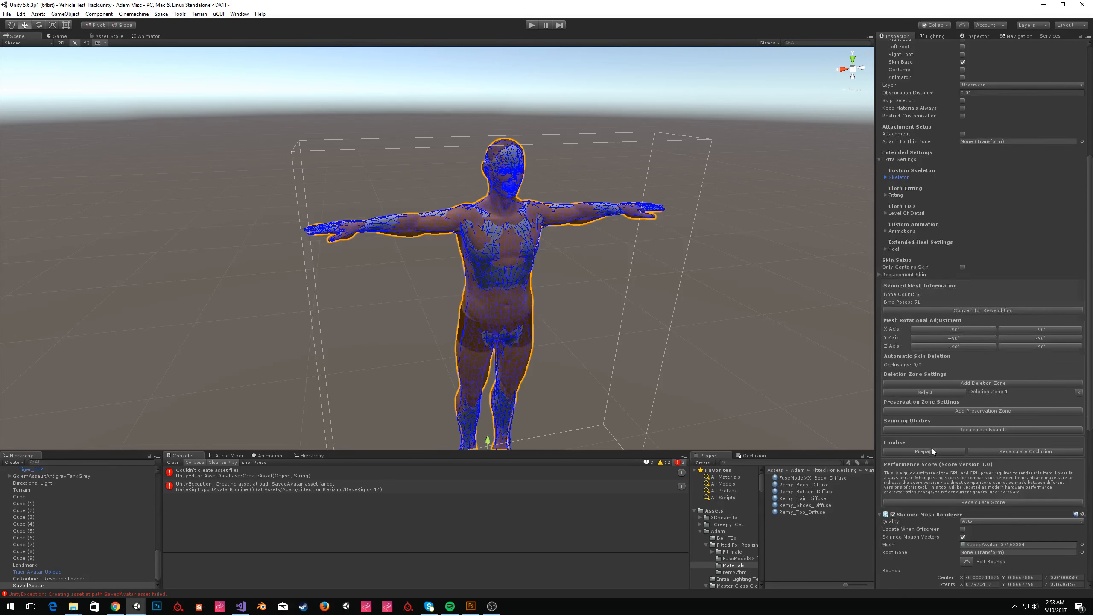
{"action": "scroll", "coordinate": [932, 448], "scroll_direction": "up", "scroll_amount": 5}
{"action": "scroll", "coordinate": [986, 470], "scroll_direction": "down", "scroll_amount": 10}
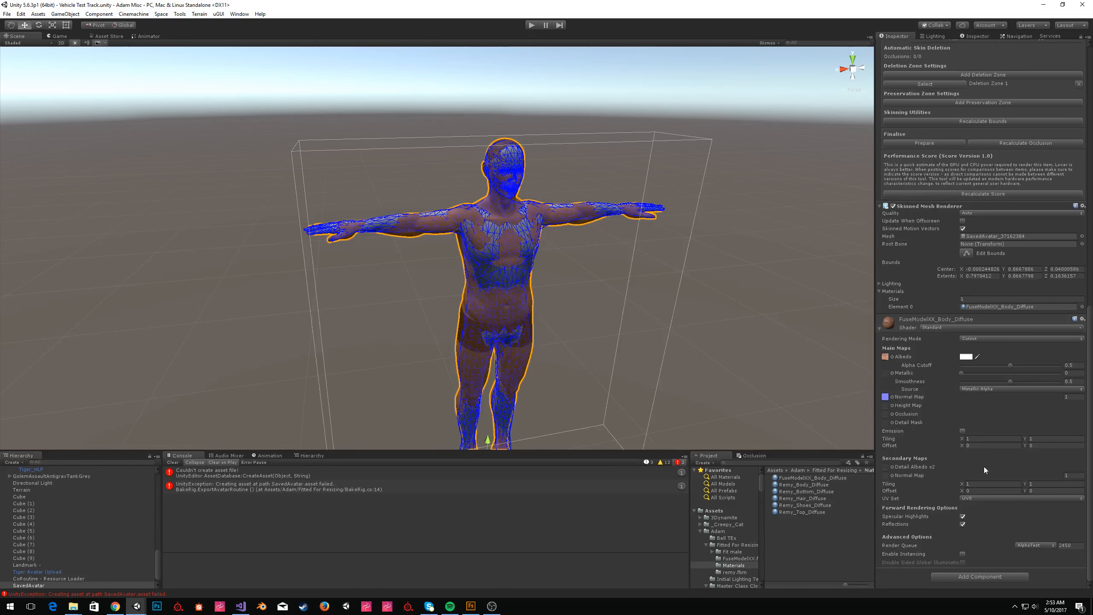
{"action": "left_click", "coordinate": [980, 576]}
{"action": "type", "text": "virtual"}
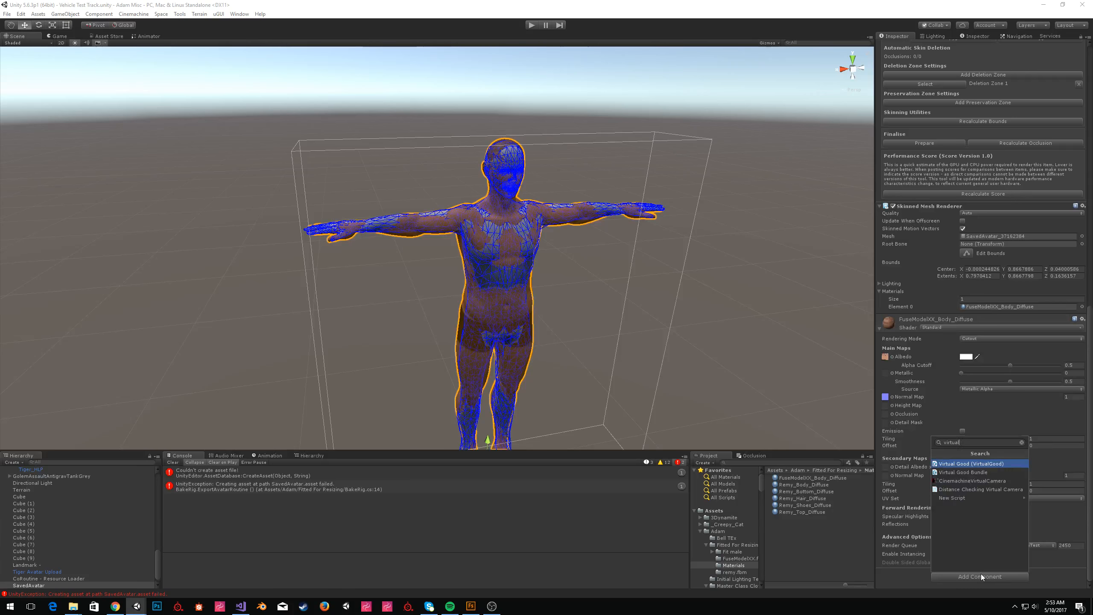
{"action": "key", "text": "Return"}
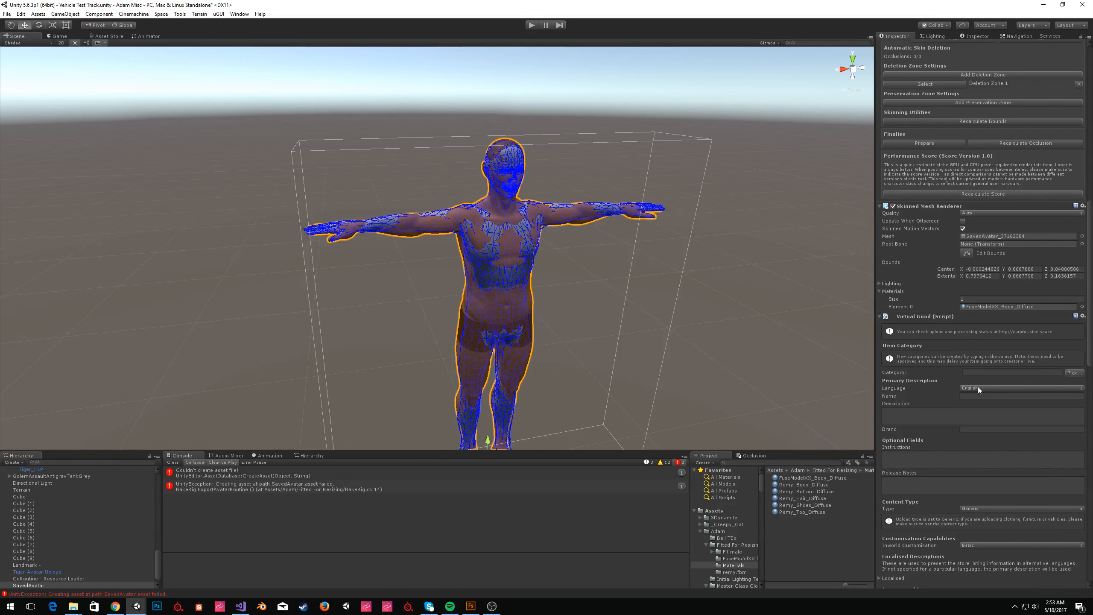
Pick a Virtual Good category under Clothes > Body.
{"action": "left_click", "coordinate": [1075, 372]}
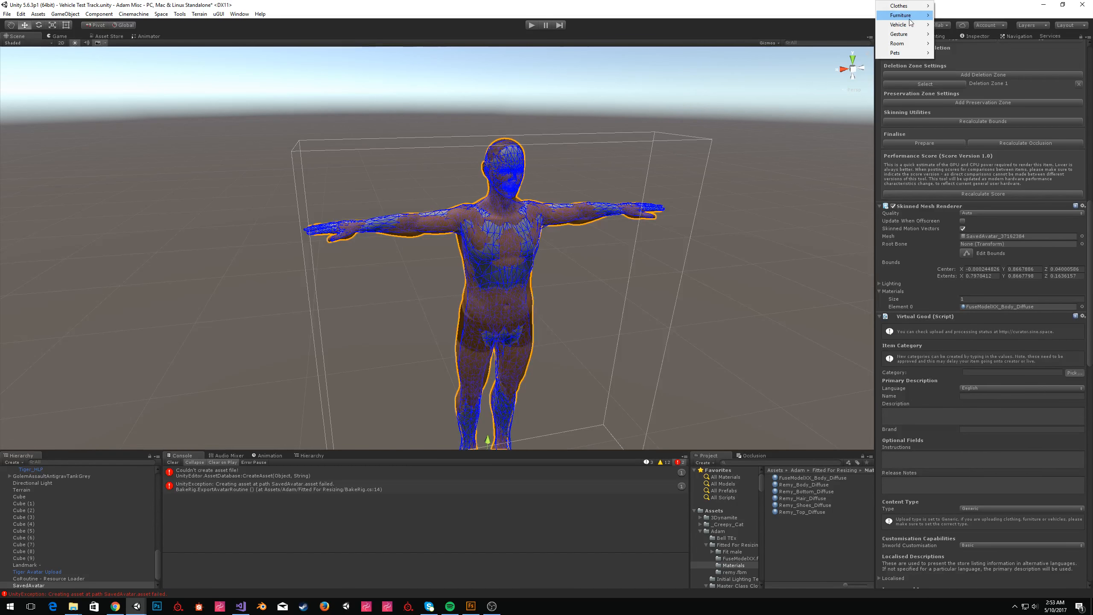
{"action": "mouse_move", "coordinate": [909, 8]}
{"action": "mouse_move", "coordinate": [965, 25]}
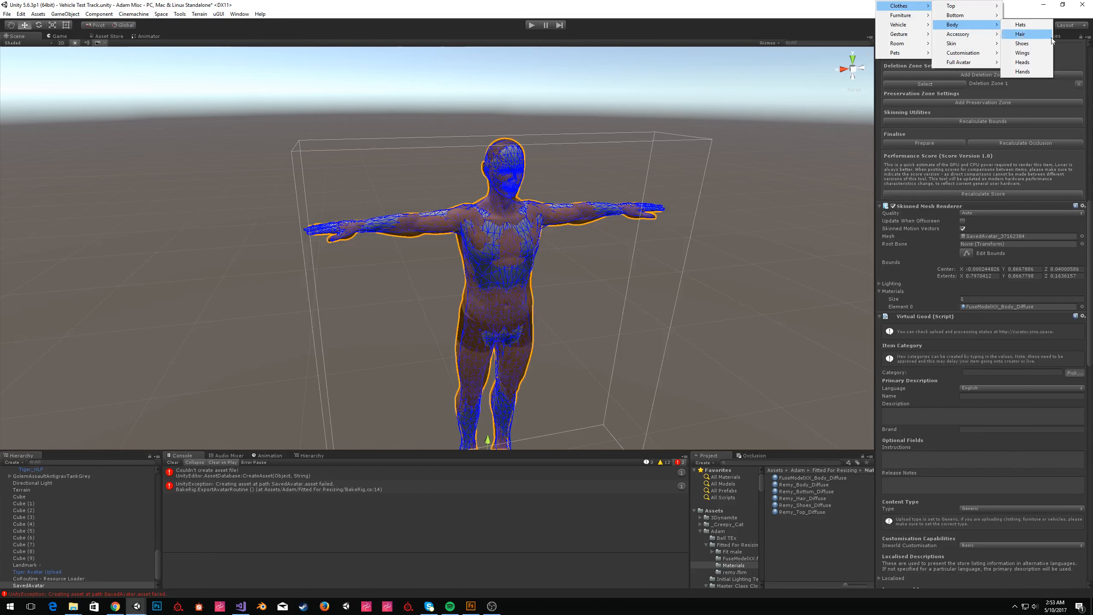
{"action": "left_click", "coordinate": [1043, 45]}
Run Prepare to finalise the SavedAvatar clothing item.
{"action": "left_click_drag", "start_coordinate": [608, 293], "coordinate": [530, 311], "text": "alt"}
{"action": "key", "text": "w"}
{"action": "right_click_drag", "start_coordinate": [530, 310], "coordinate": [526, 273]}
{"action": "key", "text": "s"}
{"action": "key", "text": "w"}
{"action": "key", "text": "s"}
{"action": "scroll", "coordinate": [925, 473], "scroll_direction": "up", "scroll_amount": 14}
{"action": "left_click", "coordinate": [925, 502]}
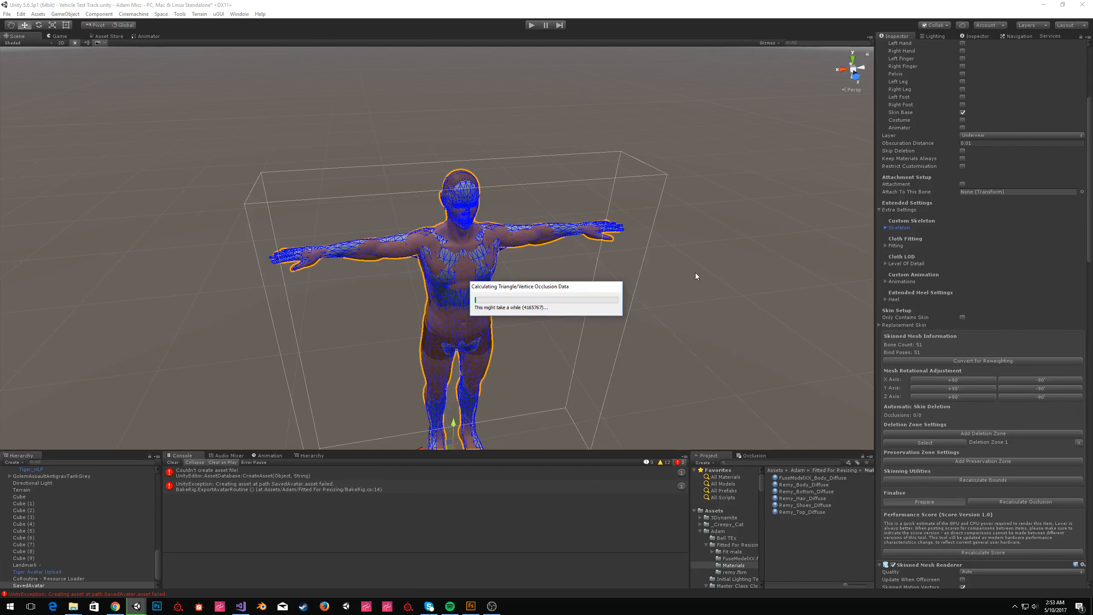